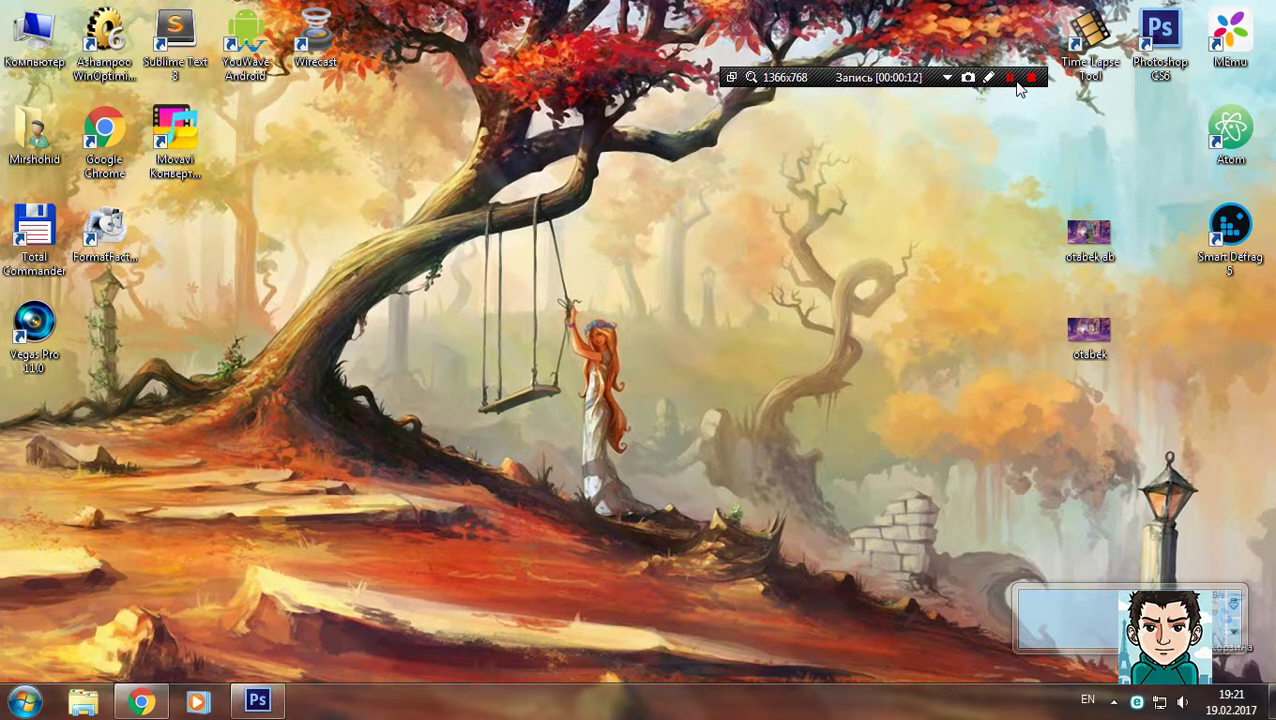
Switch to Chrome and scroll through the mover.uz channel's videos
key(alt+Tab)
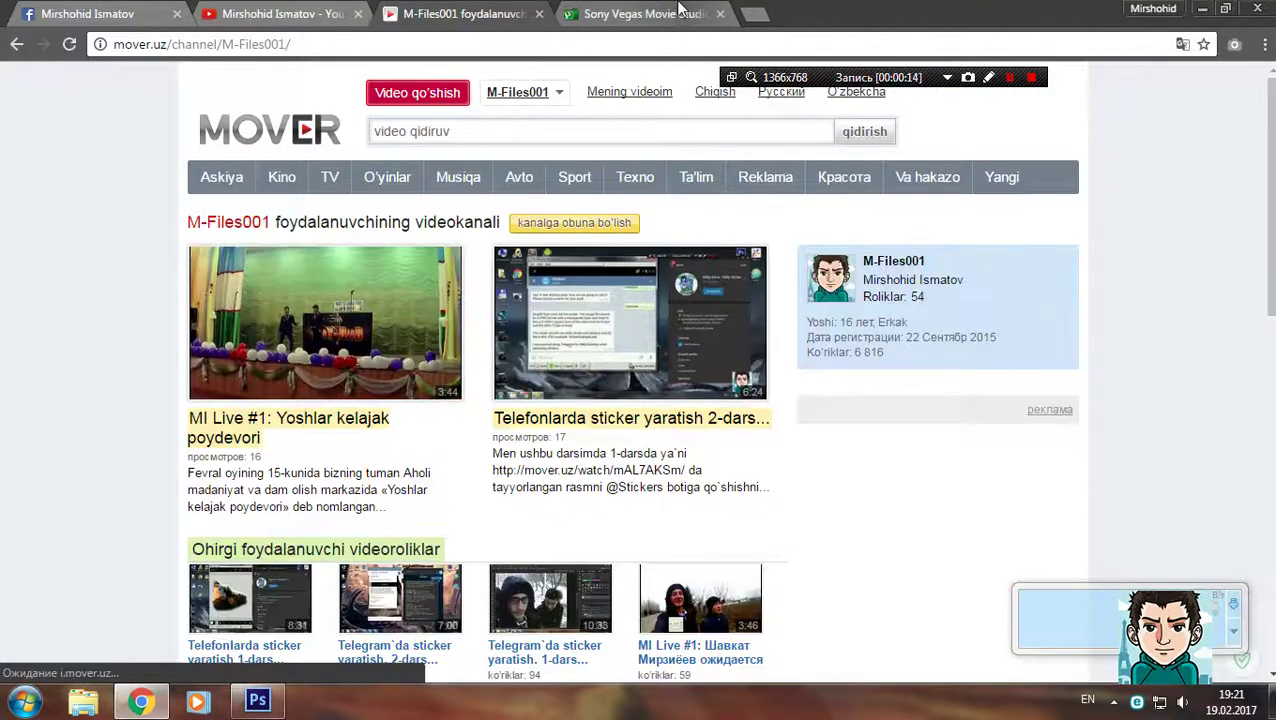
scroll(541, 479, down, 3)
scroll(541, 479, up, 1)
scroll(545, 490, down, 2)
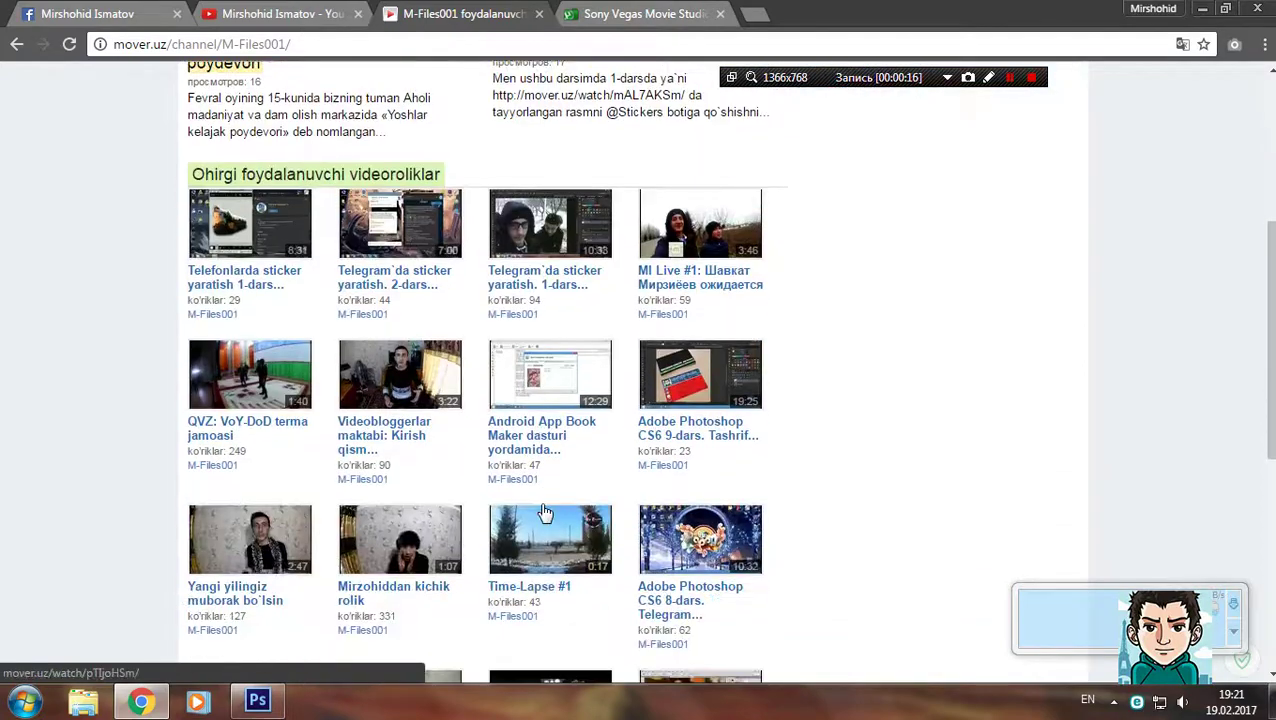
scroll(555, 500, down, 1)
scroll(555, 480, down, 2)
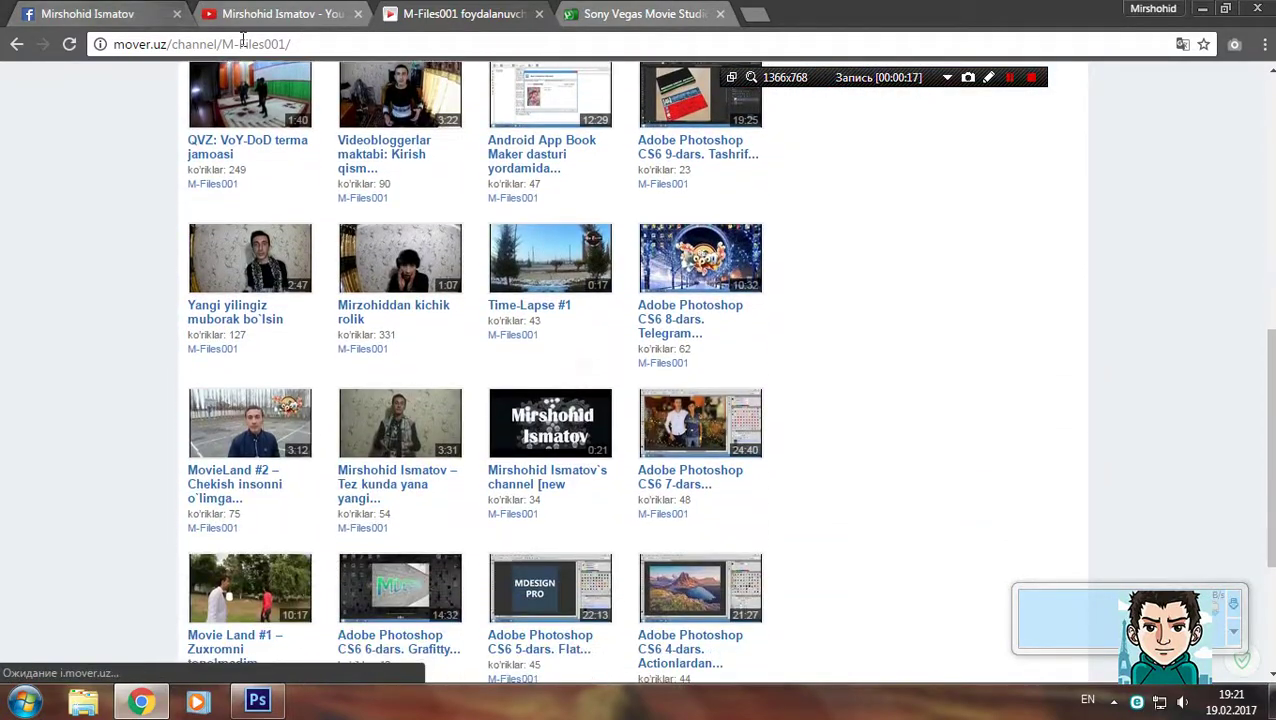
scroll(278, 10, down, 2)
Go to the YouTube channel page and scroll down to its Recent posts
click(278, 10)
scroll(419, 347, down, 5)
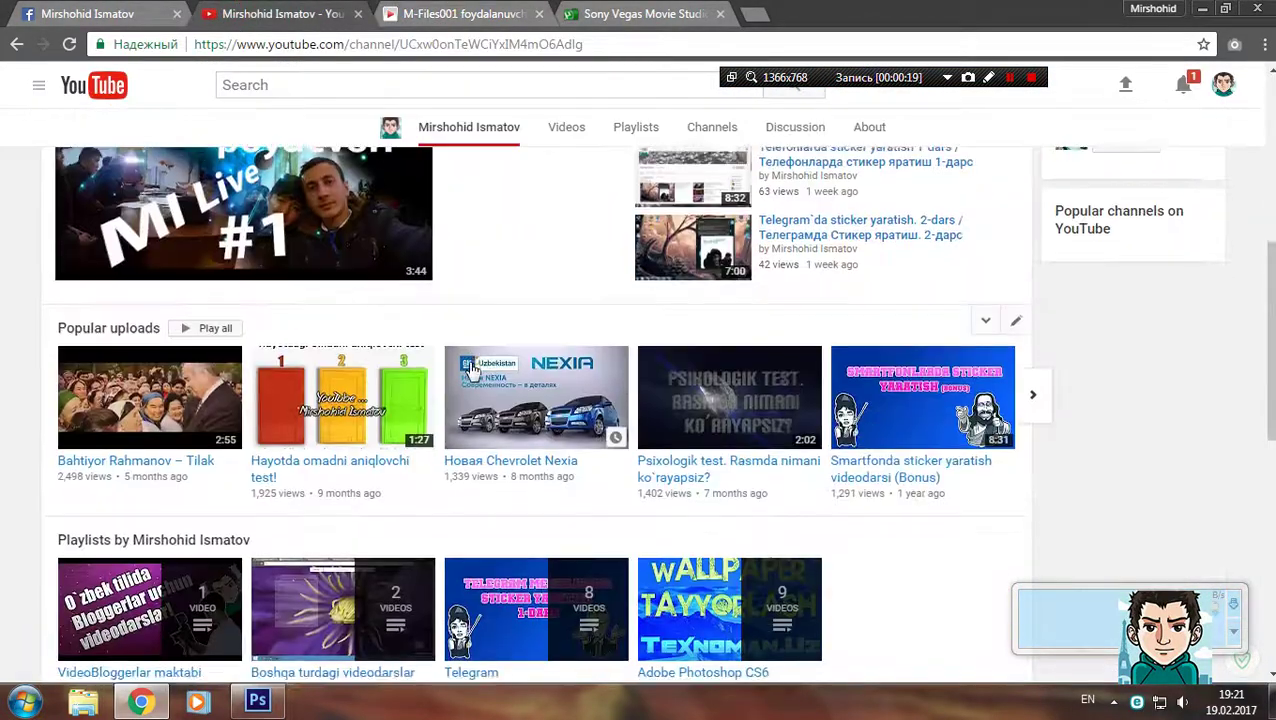
scroll(518, 416, down, 3)
scroll(518, 416, down, 2)
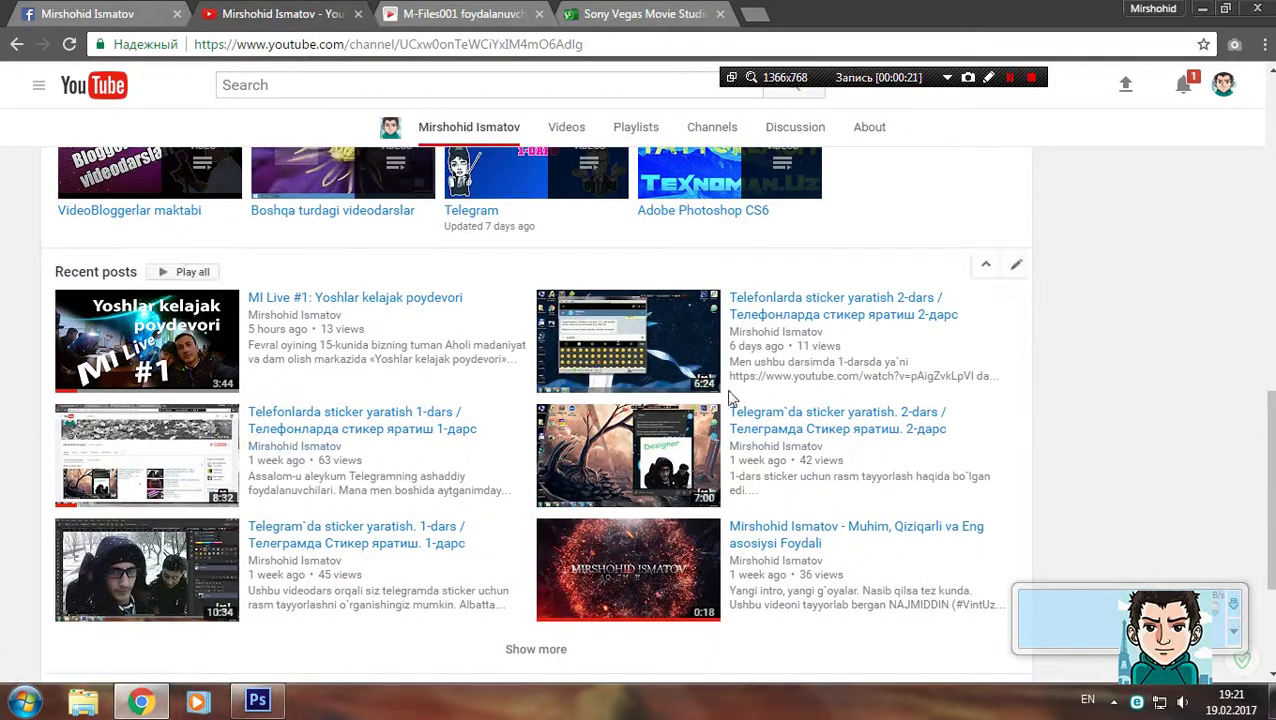
In a new tab, open the texnoman.uz user profile from the 'tex' address suggestion
click(755, 13)
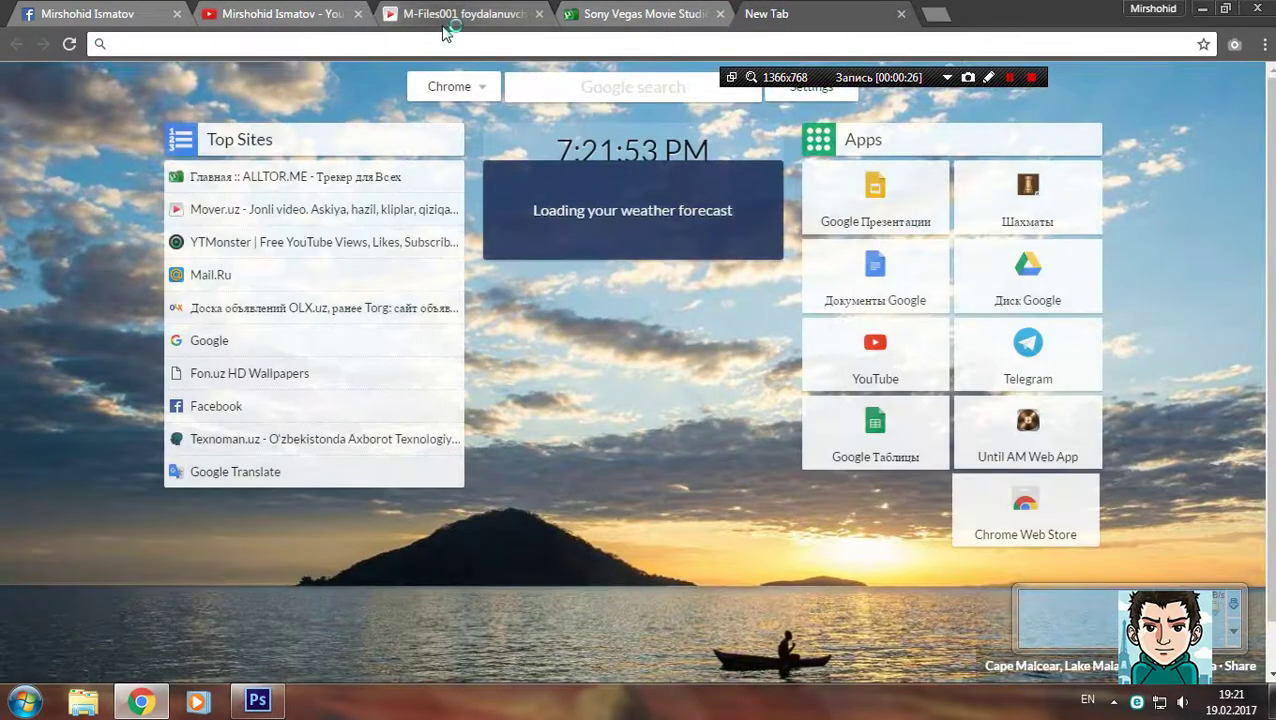
text(texnoman.uz)
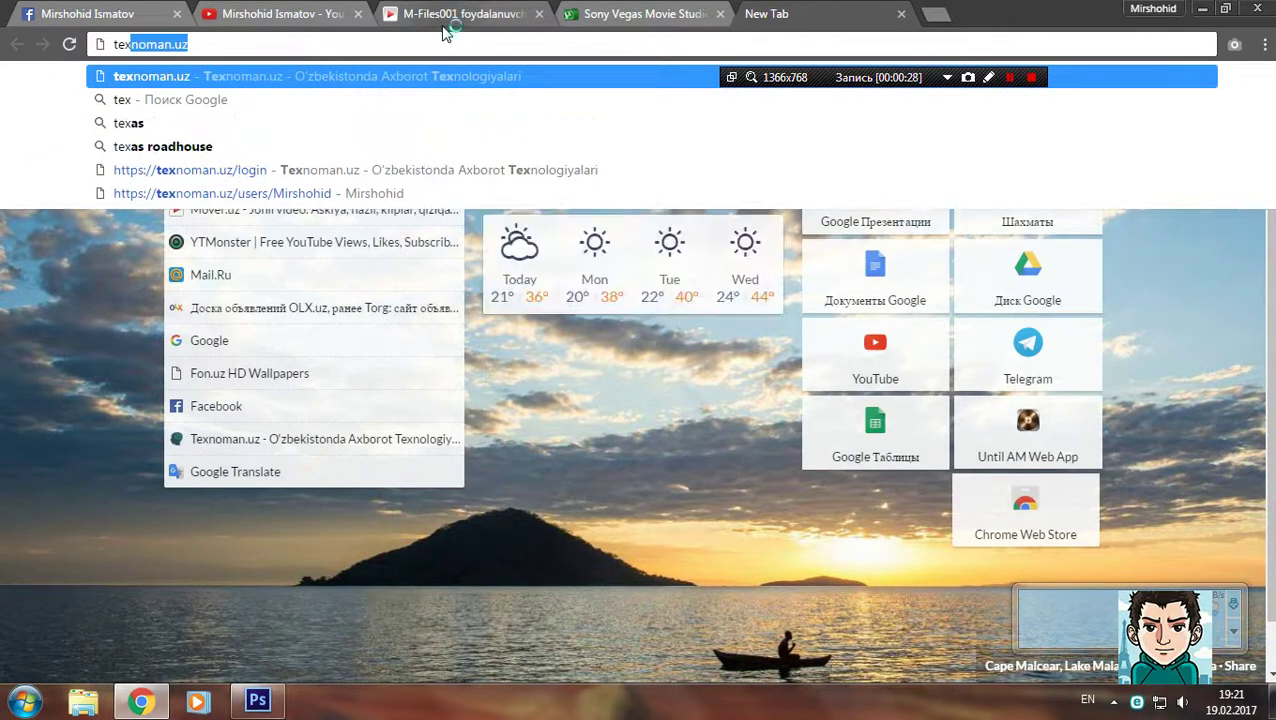
key(Down)
key(Down)
key(Down)
key(Down)
key(Return)
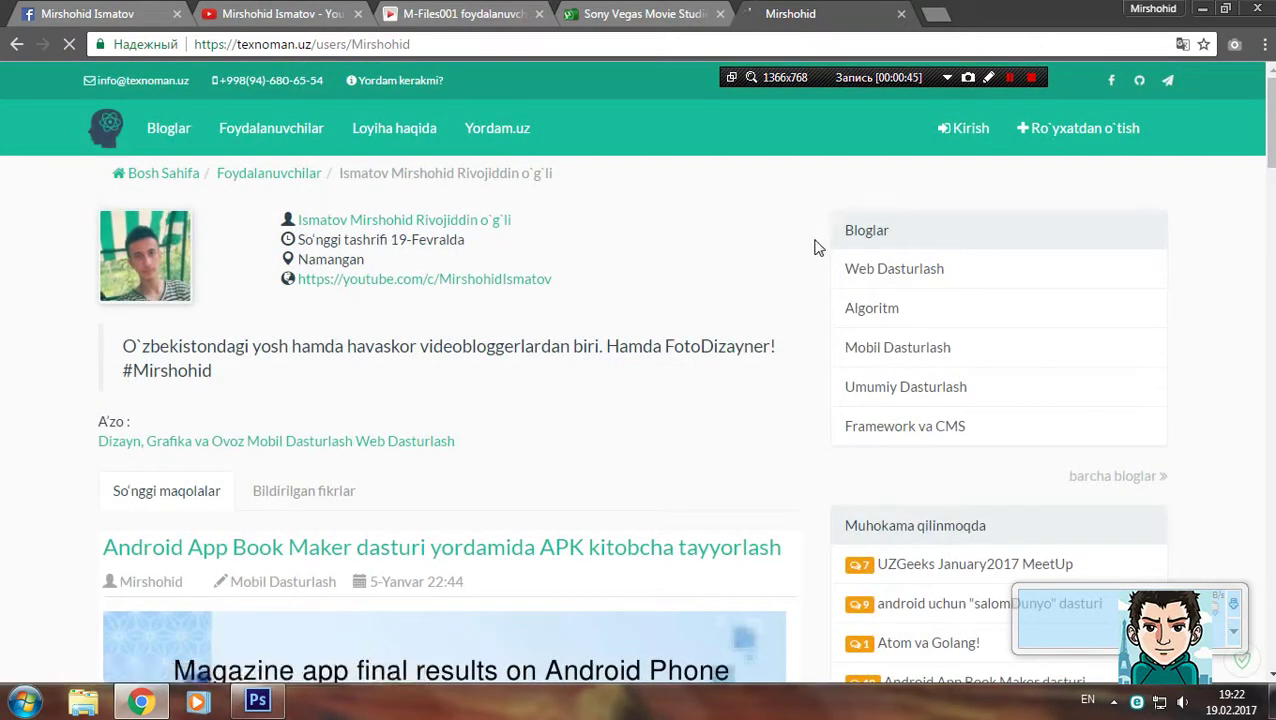
Scroll the profile to the Photoshop CS6 7-dars PhotoMastering article, then minimize Chrome
scroll(800, 260, down, 5)
scroll(680, 300, down, 4)
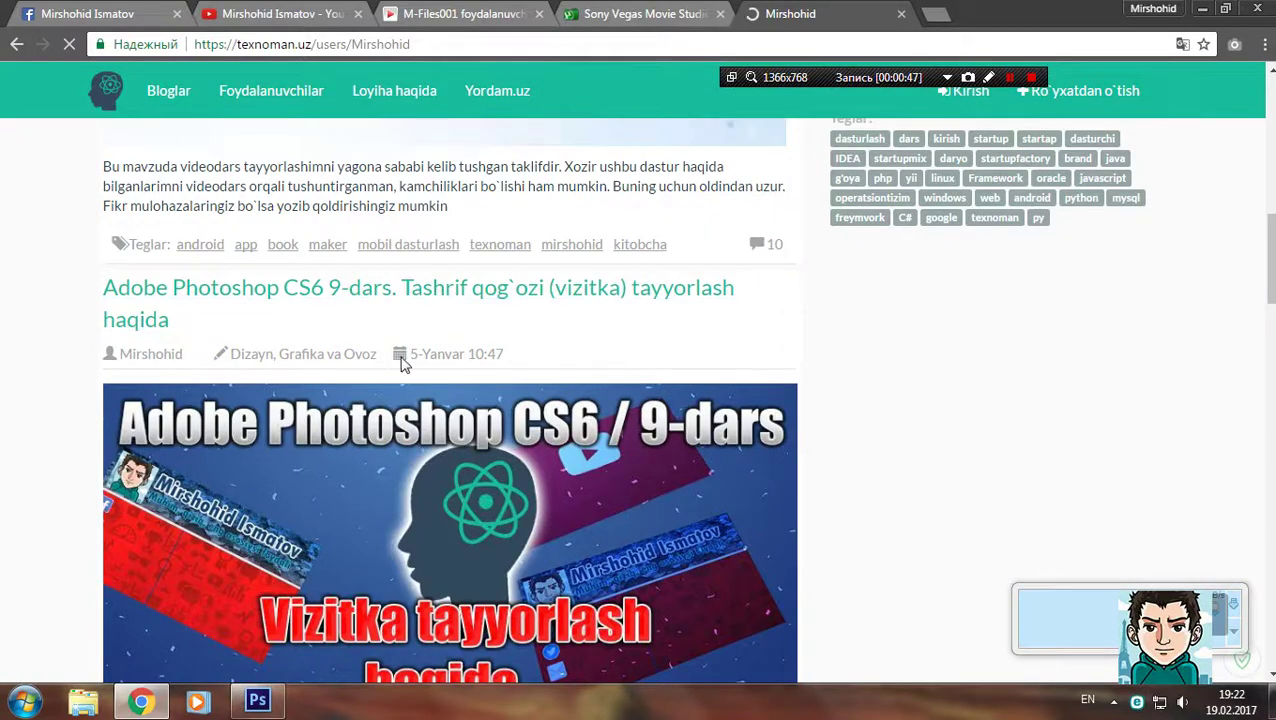
scroll(548, 340, down, 2)
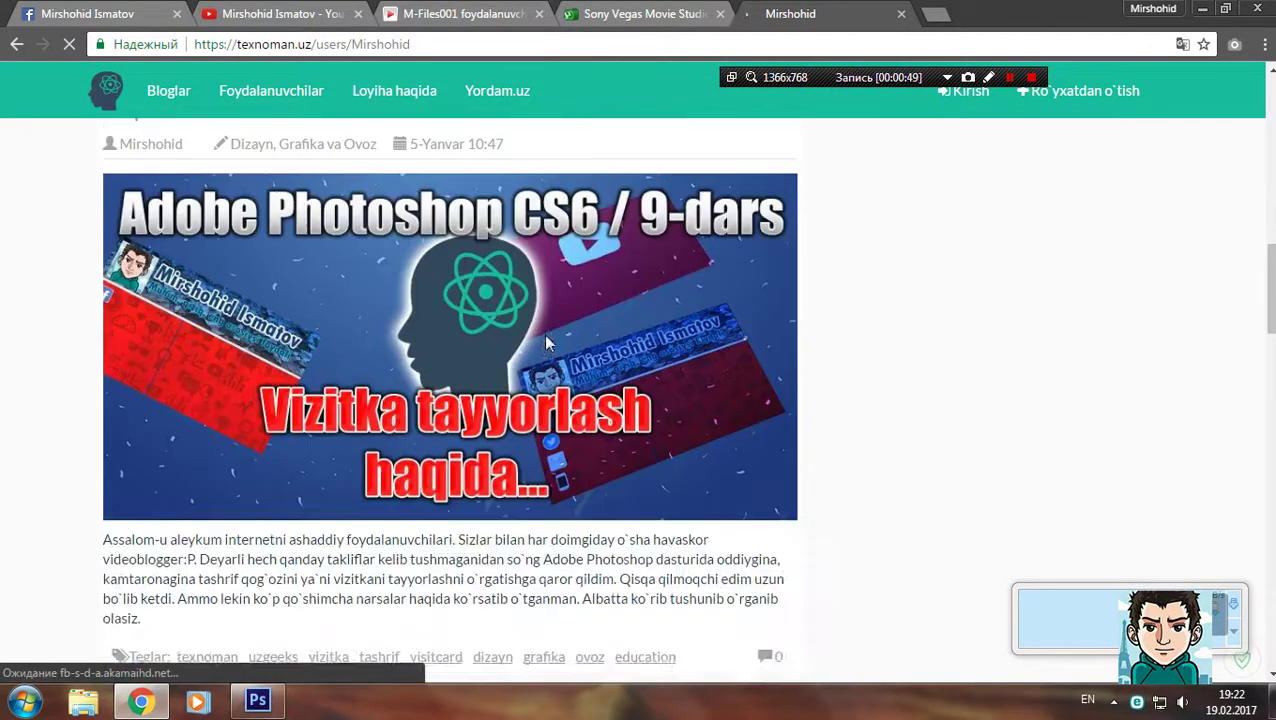
scroll(541, 342, down, 3)
scroll(540, 344, down, 3)
scroll(535, 347, down, 5)
scroll(535, 347, down, 1)
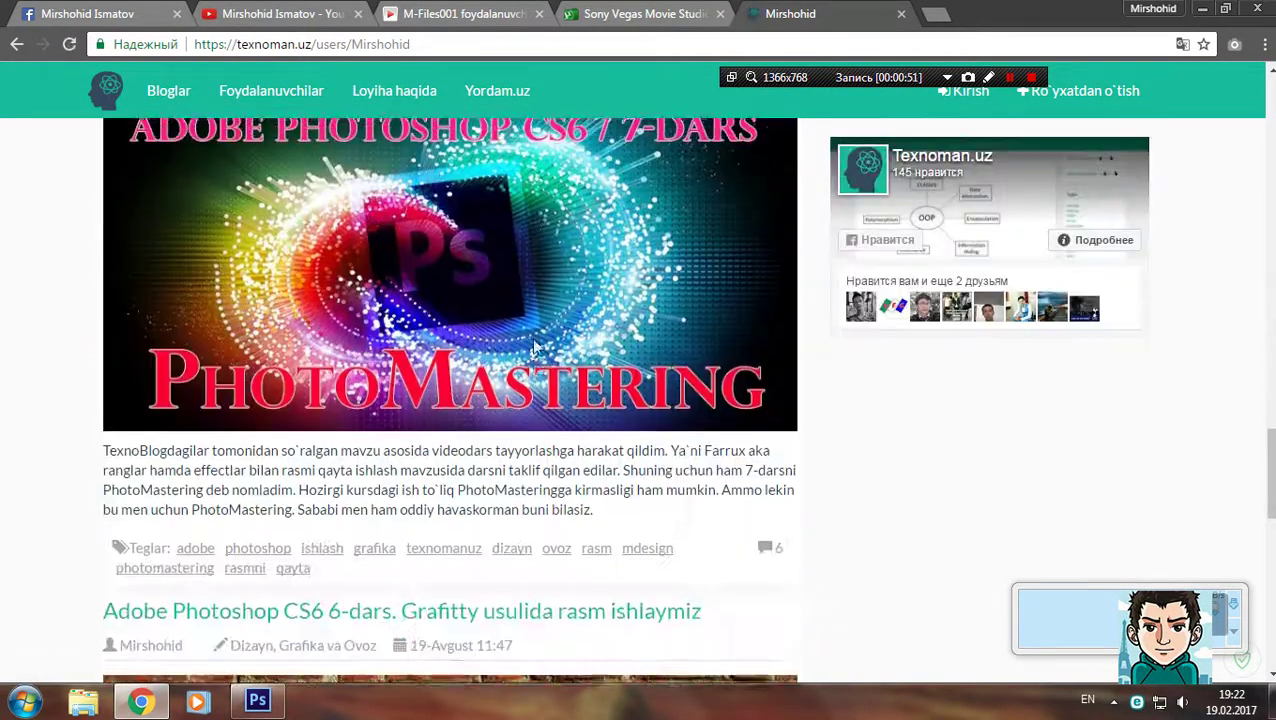
scroll(530, 355, up, 2)
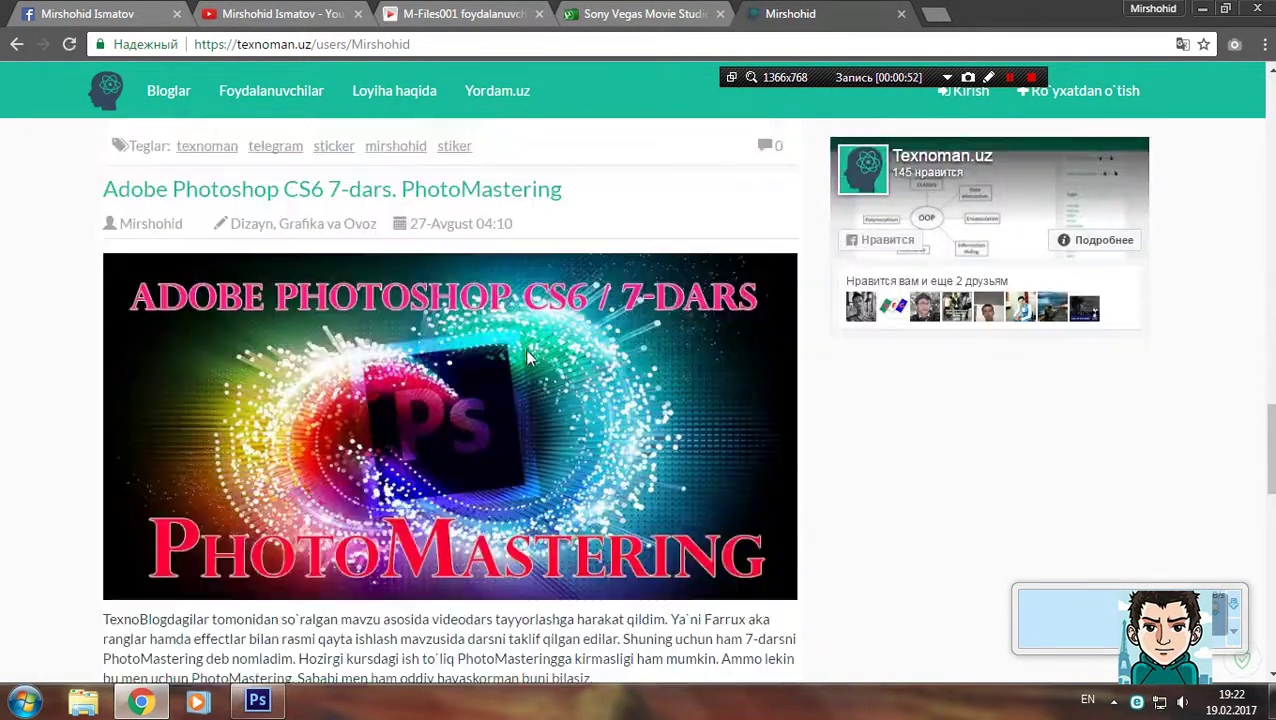
click(1202, 8)
View the otabek image and the 'otabek ab' before/after collage, then close Photo Viewer
double_click(1094, 332)
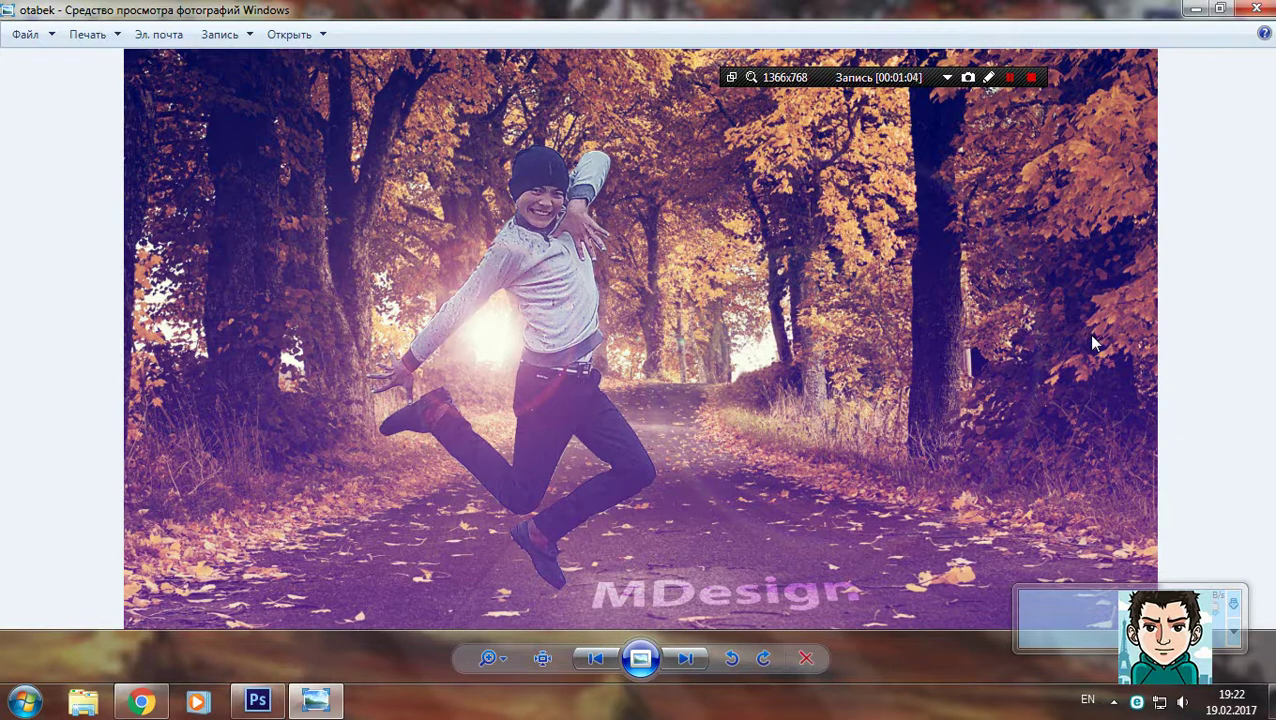
key(Right)
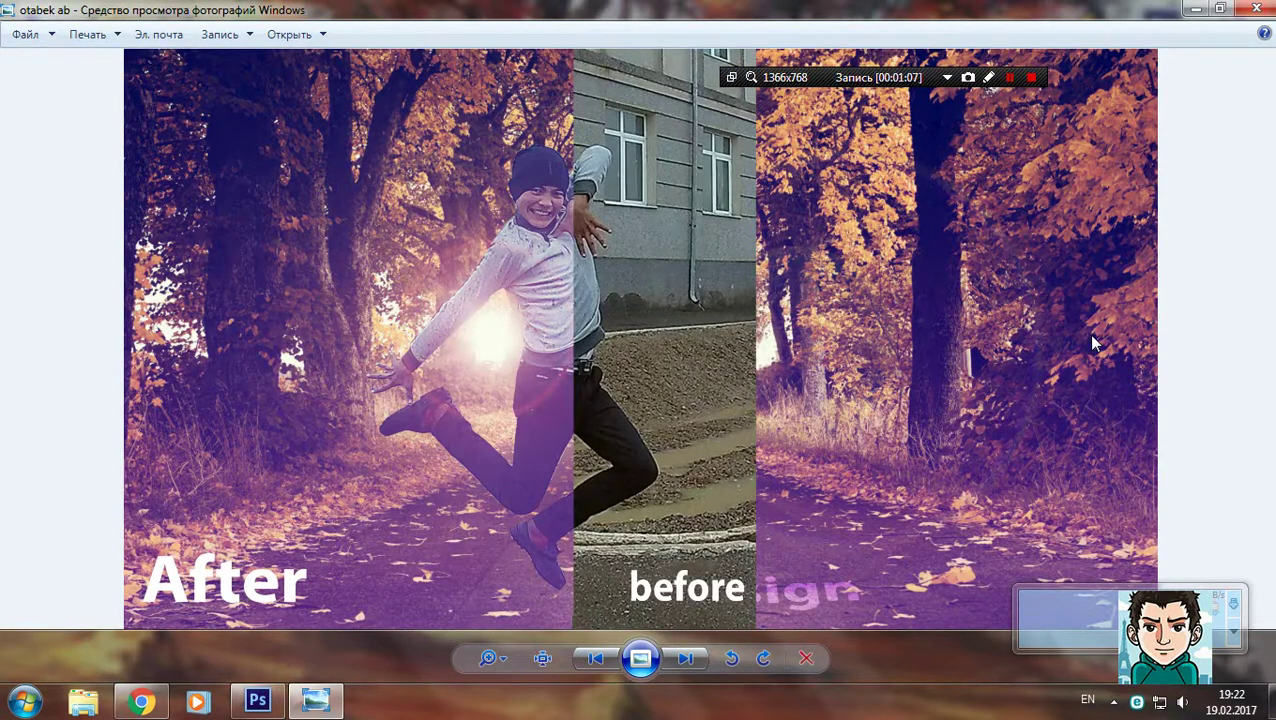
click(1256, 8)
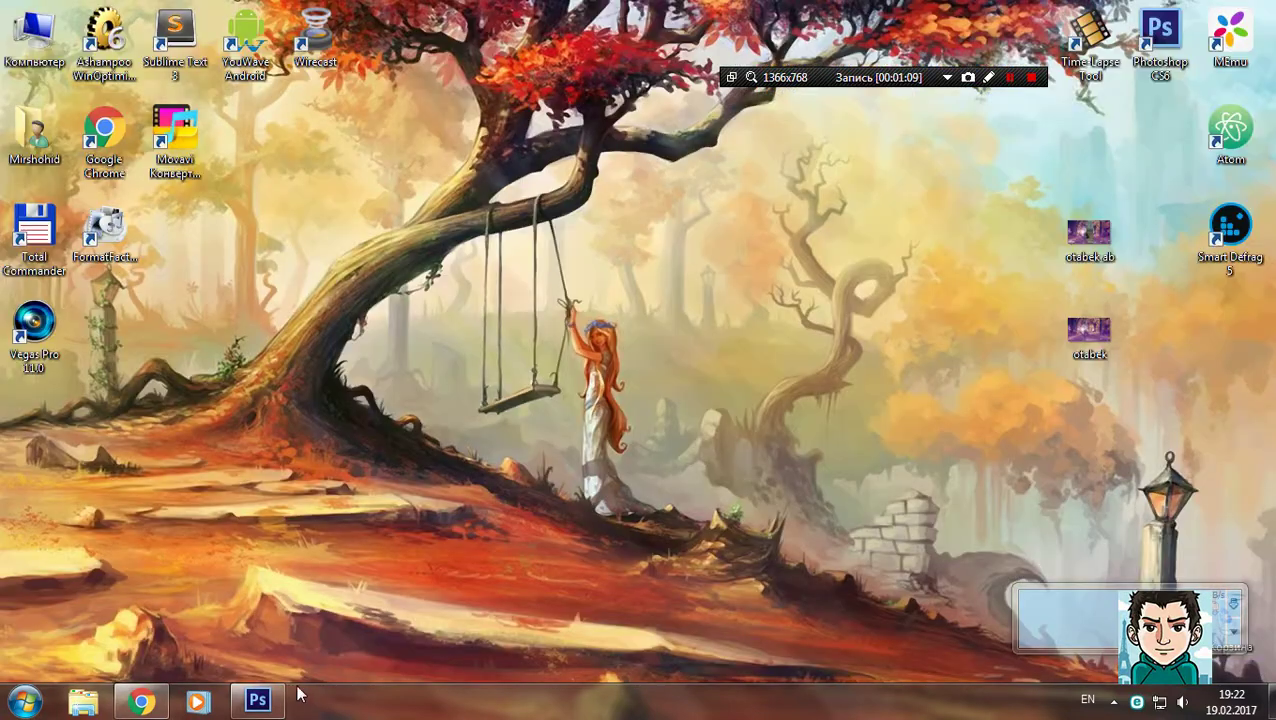
In otabek.psd, hide md, Photo Filter and Gradient Fill layers to compare, then restore them
click(258, 701)
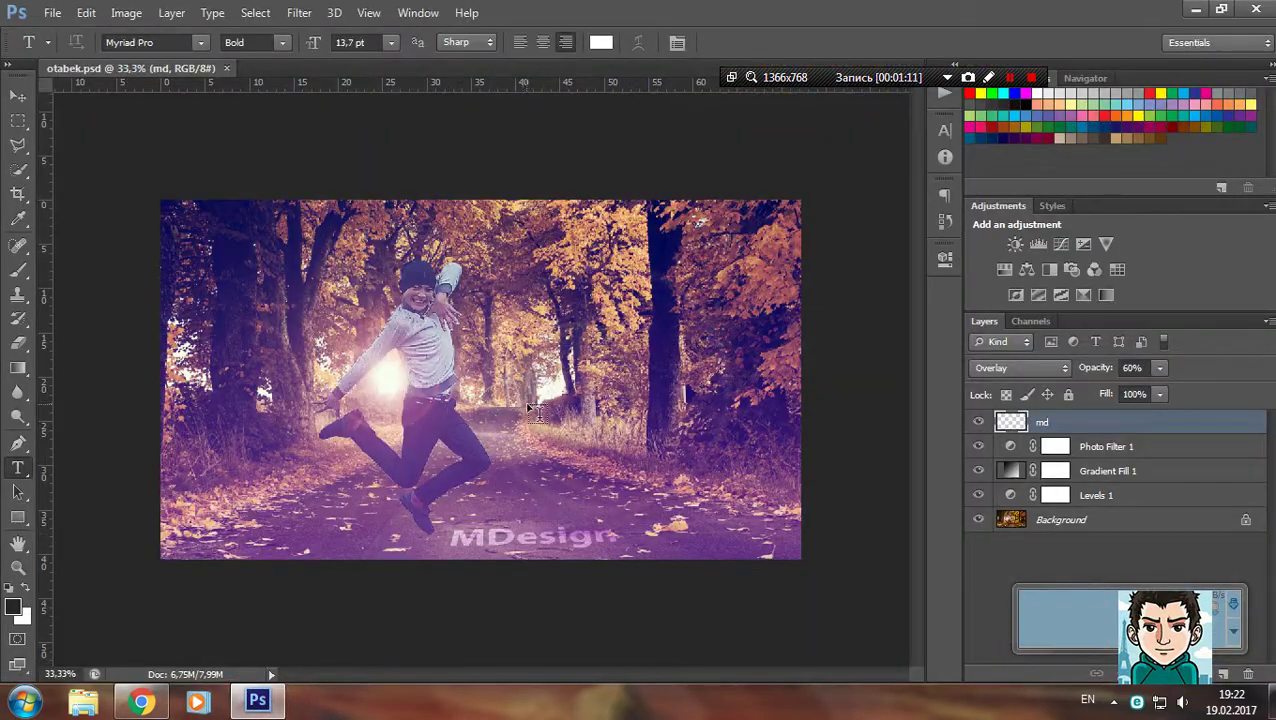
key(ctrl+0)
click(978, 422)
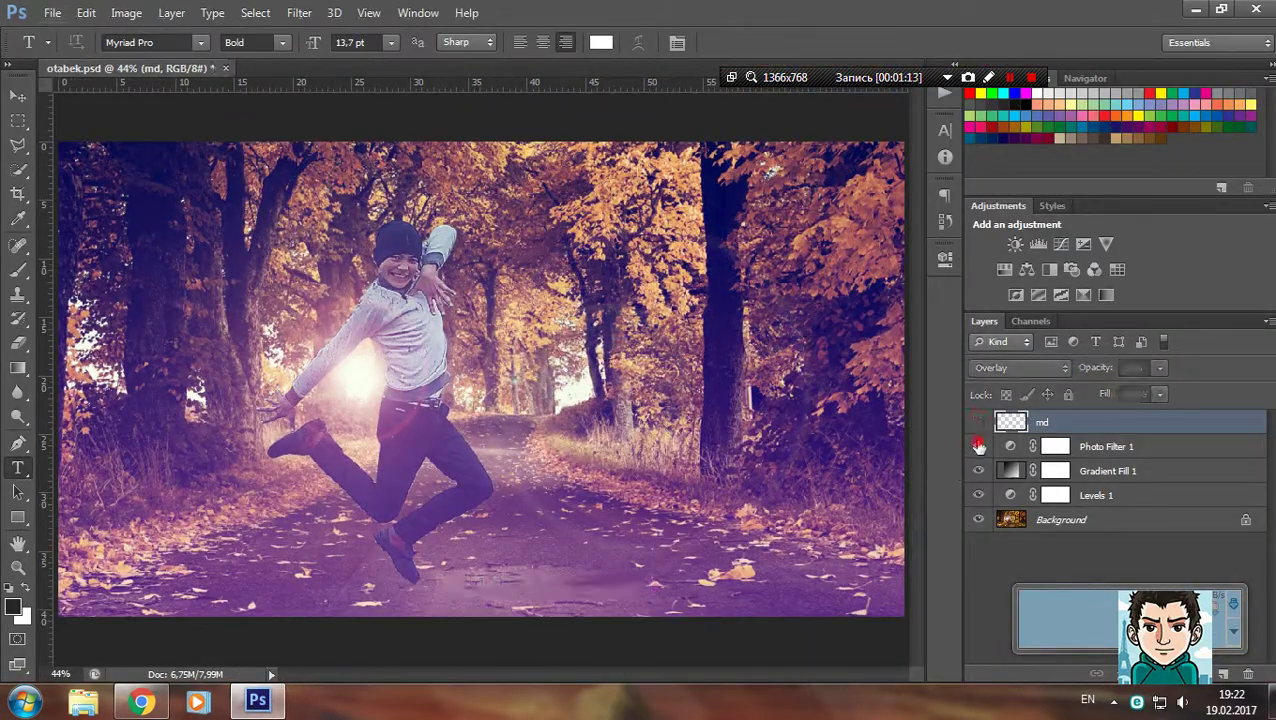
click(978, 446)
click(979, 471)
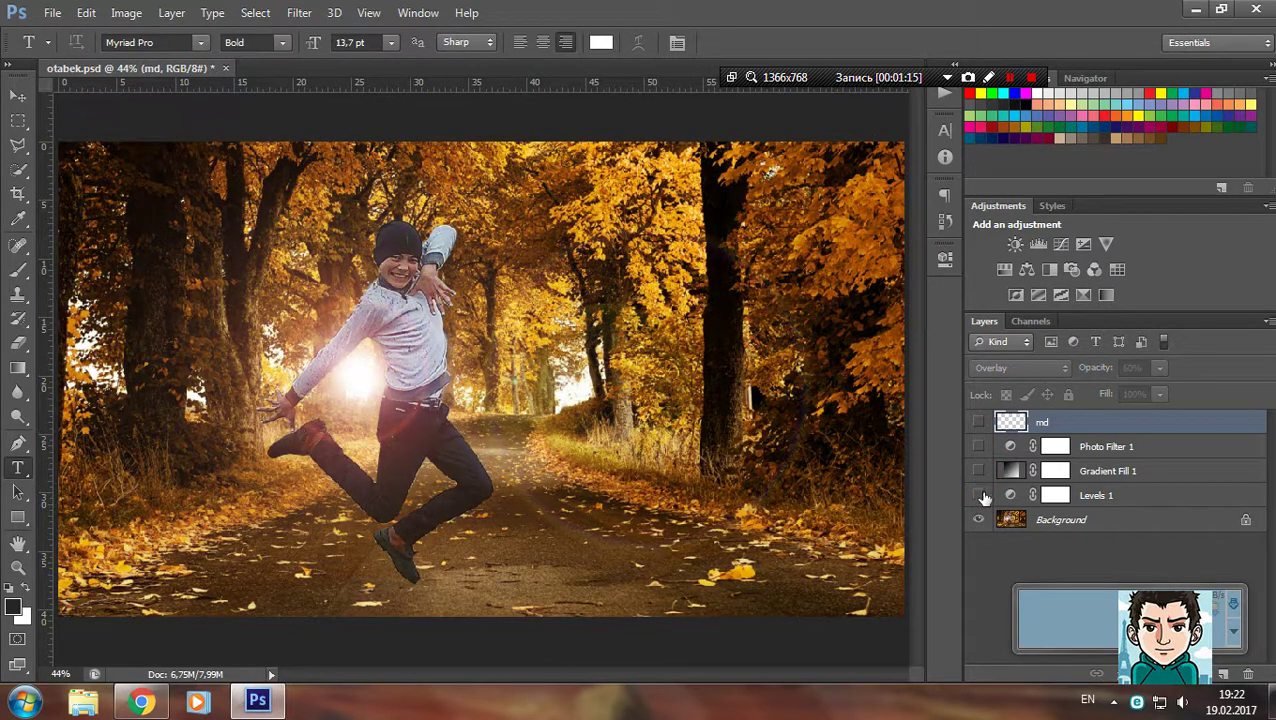
click(979, 519)
click(979, 519)
drag(981, 498, 979, 449)
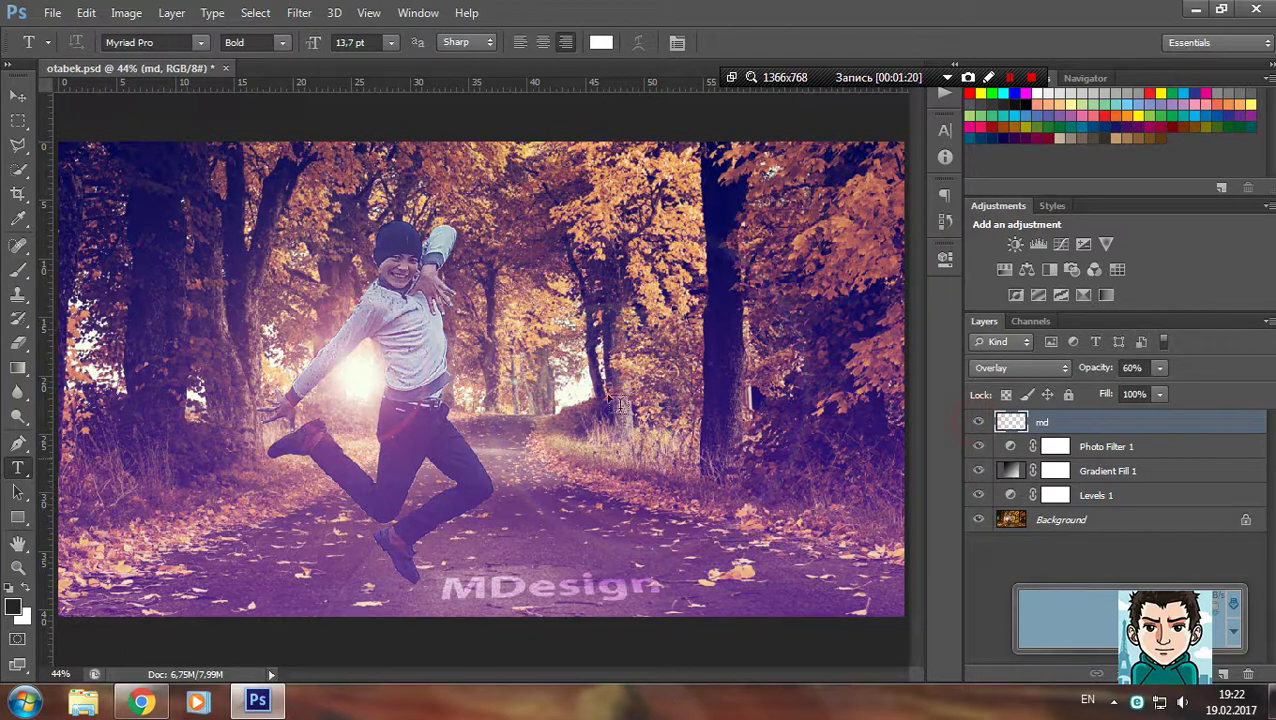
Open draft.psd from the Pictures library
click(40, 703)
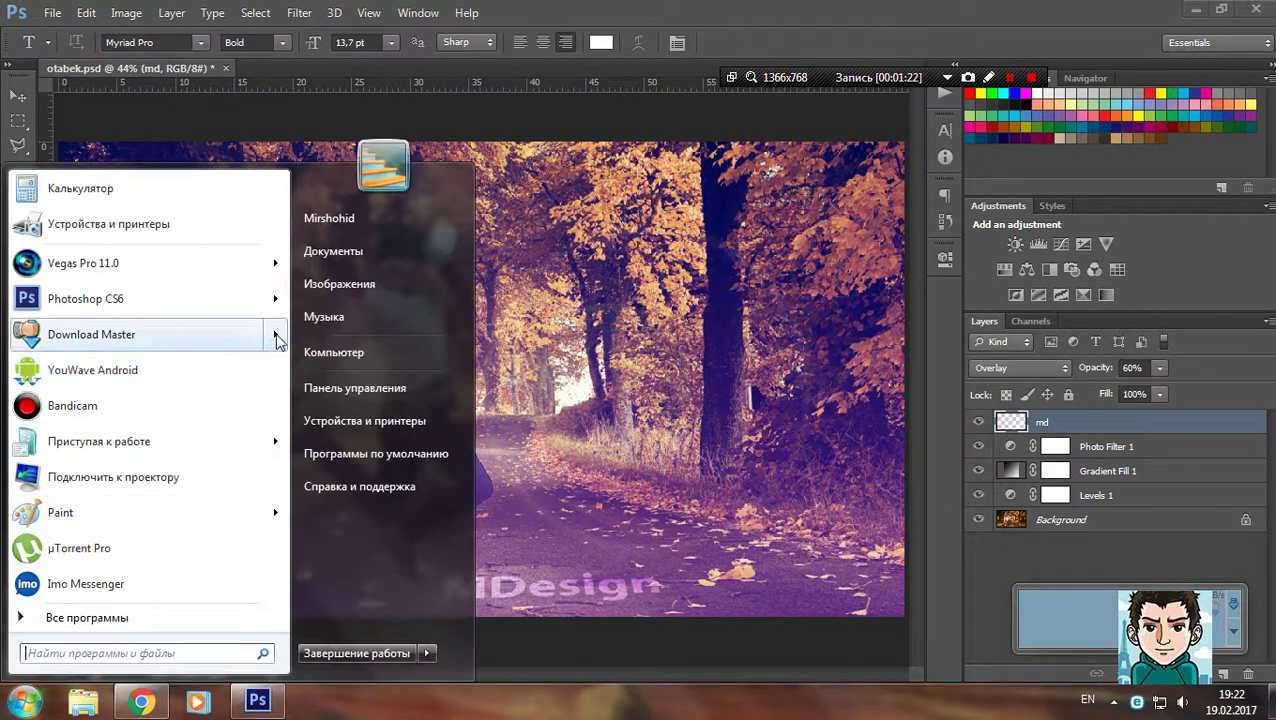
click(347, 283)
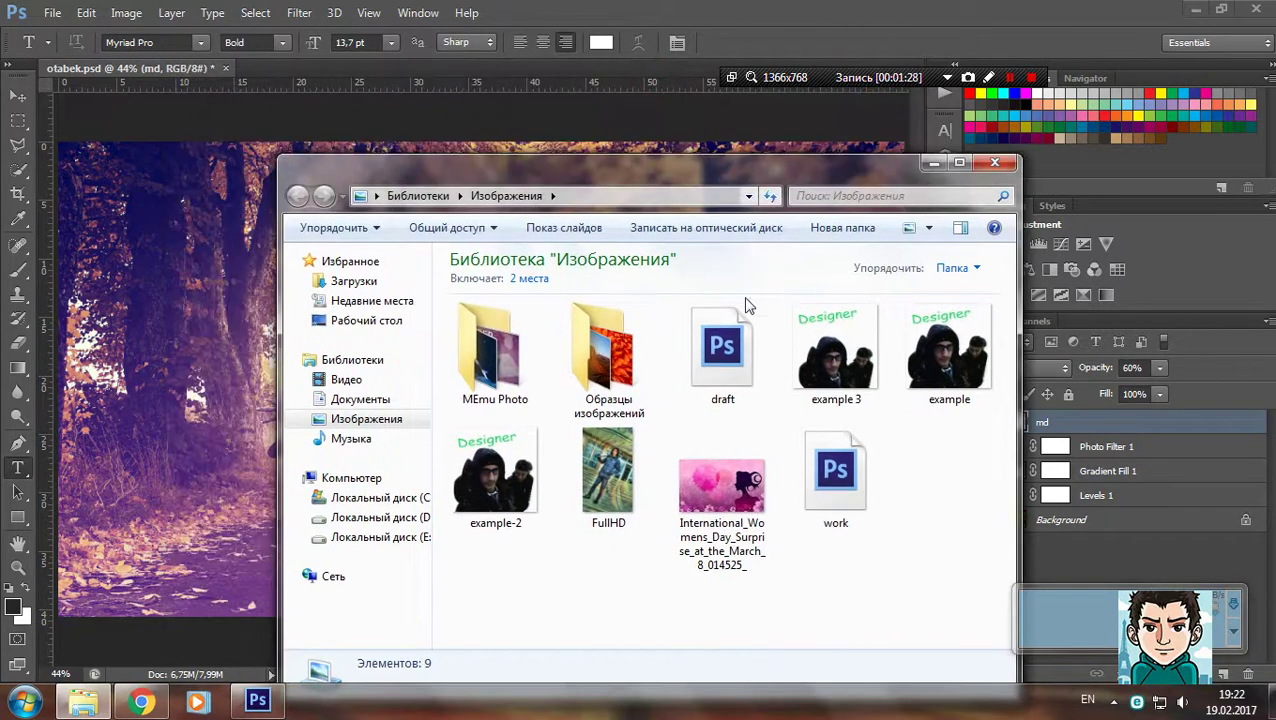
double_click(730, 320)
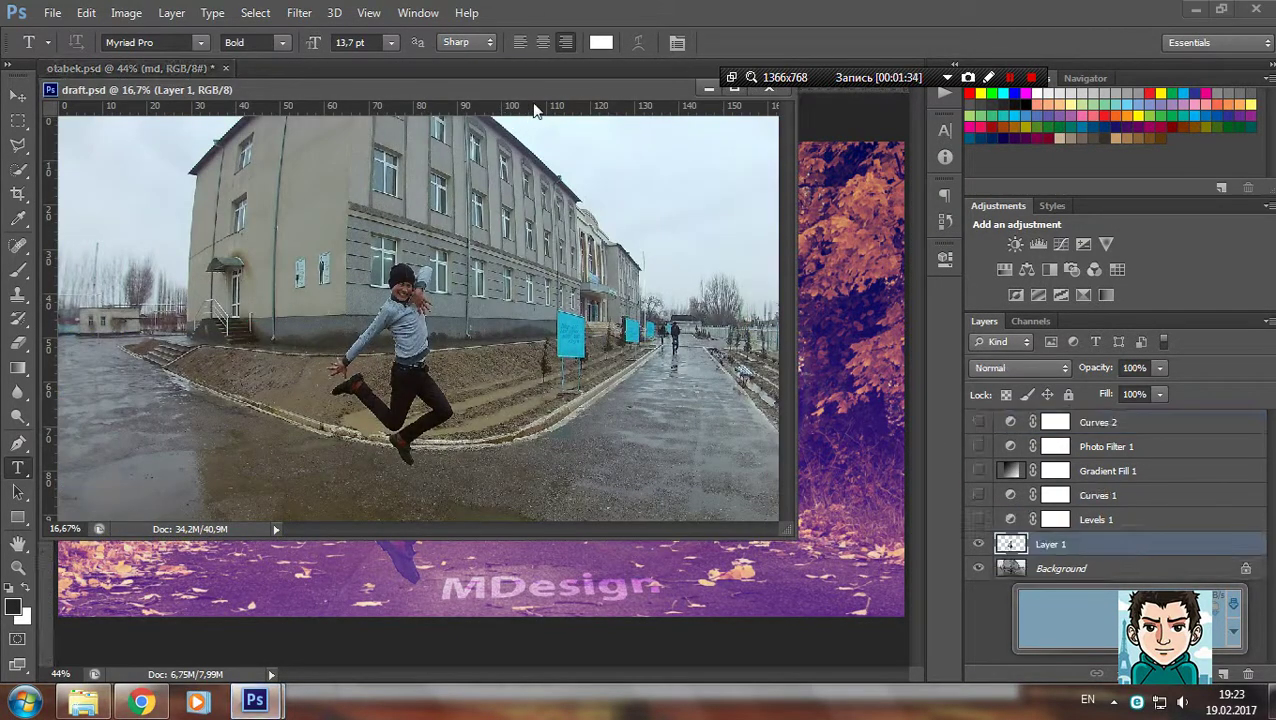
Dock draft.psd and drag 2048-1152-Autumn Breeze-Fon from Downloads into Photoshop
drag(537, 89, 562, 77)
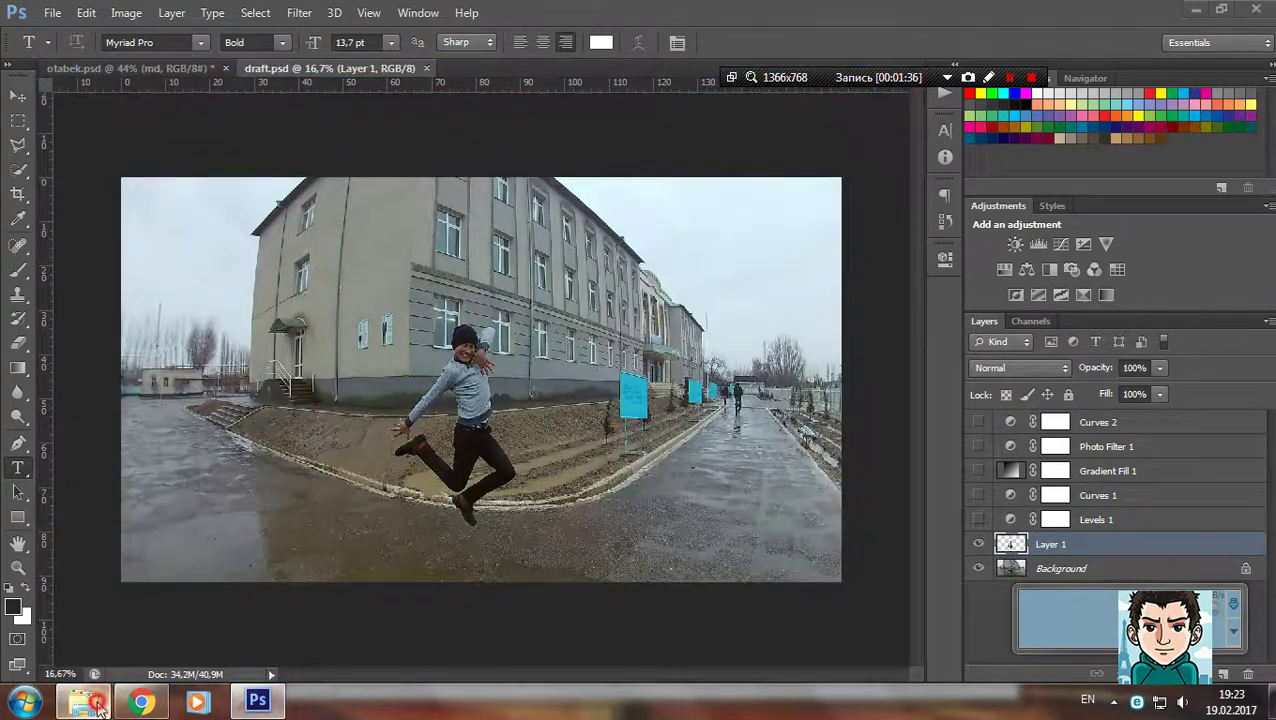
click(97, 707)
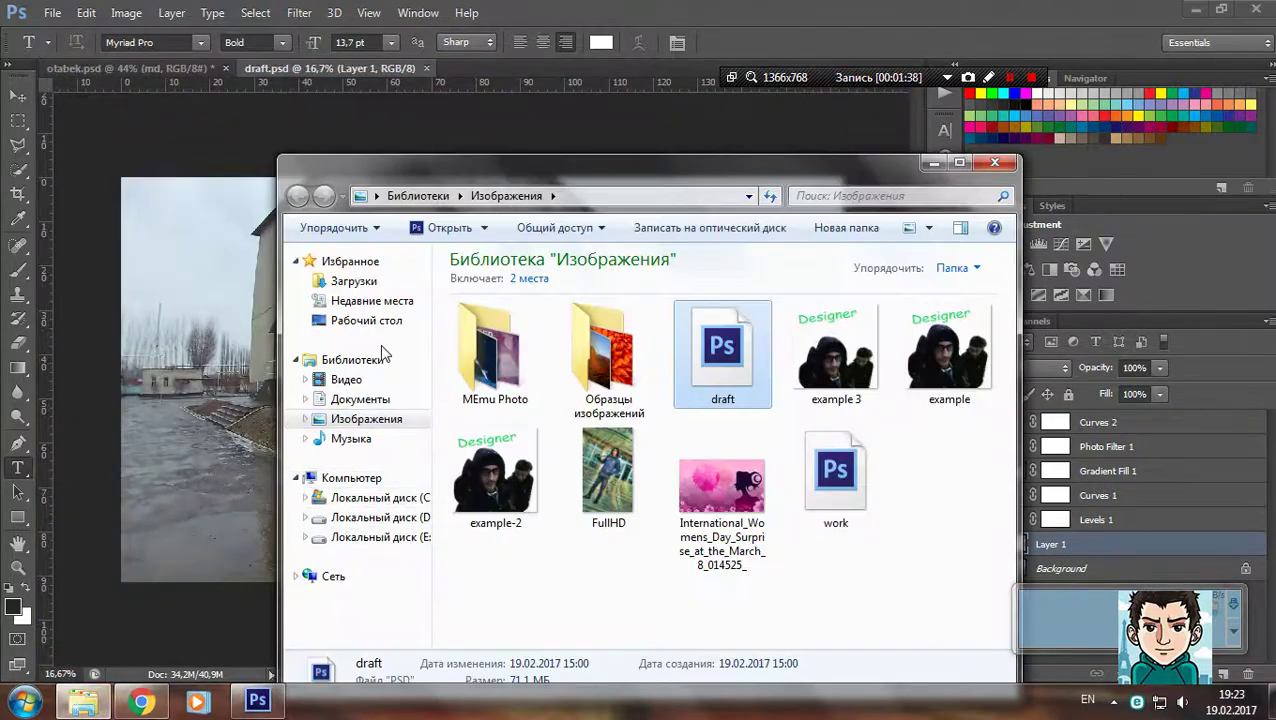
click(362, 282)
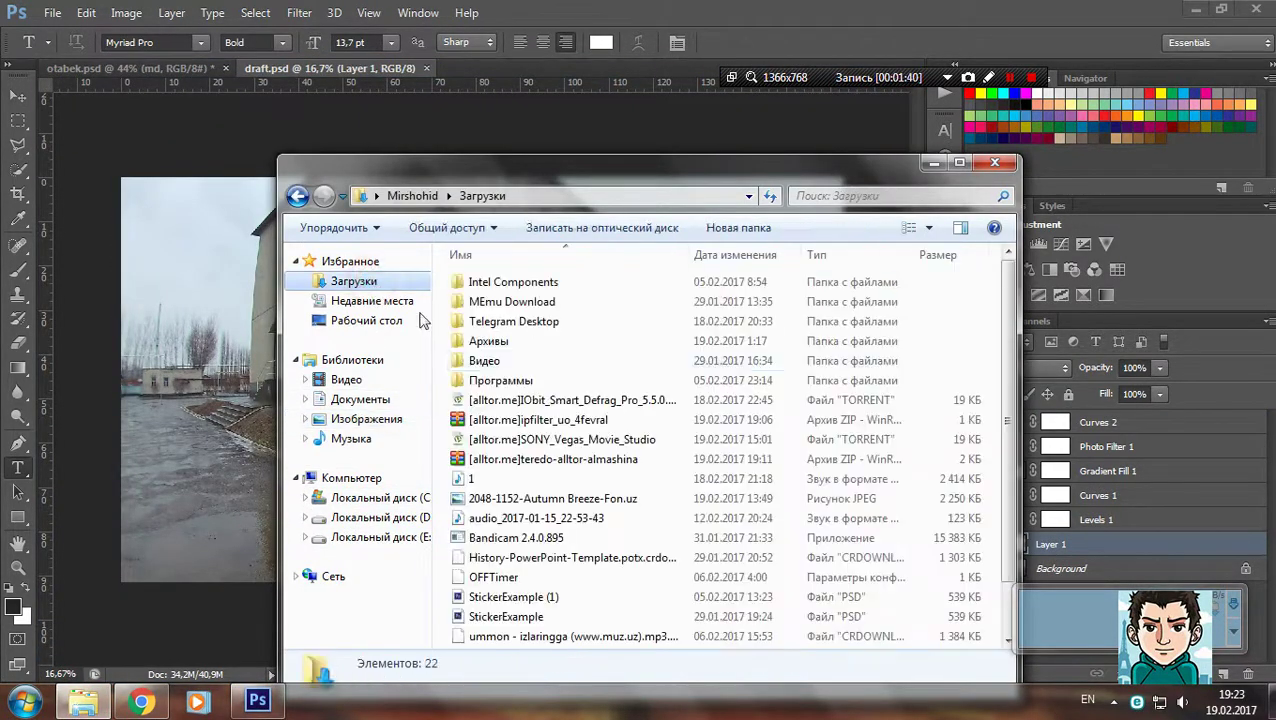
click(530, 499)
click(624, 499)
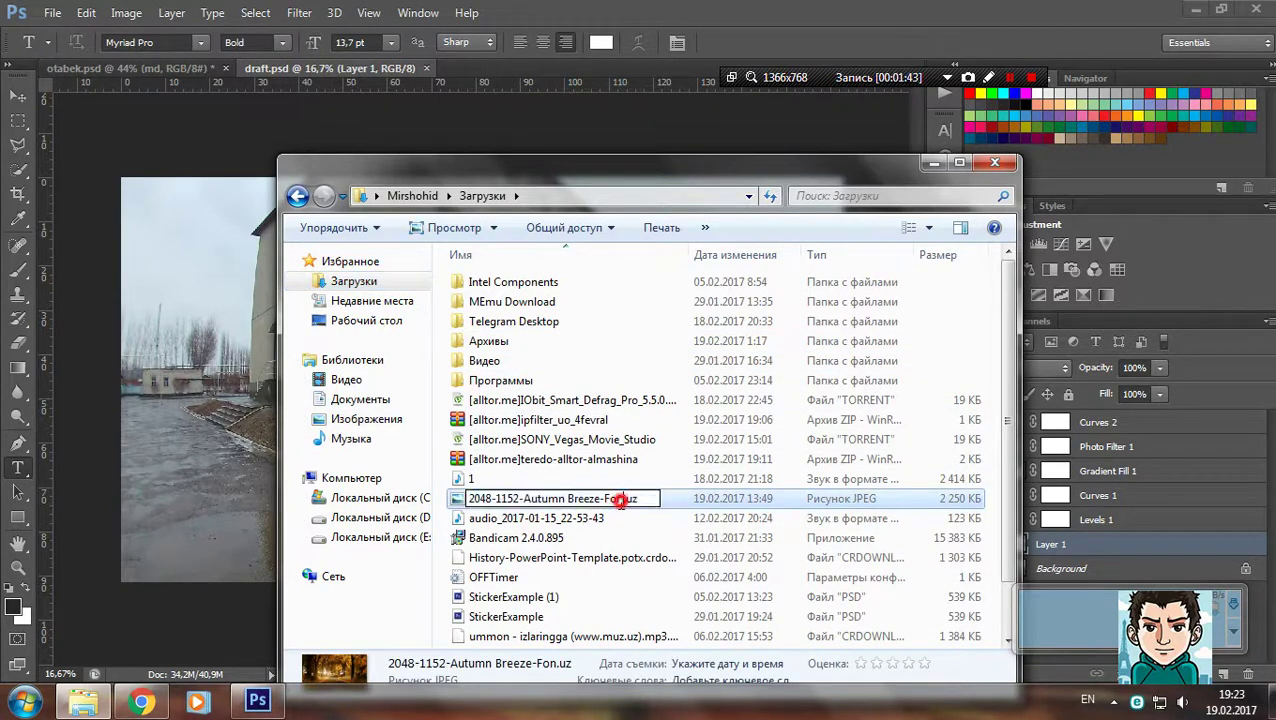
mouse_move(605, 499)
mouse_down()
mouse_move(500, 64)
mouse_move(547, 74)
mouse_up()
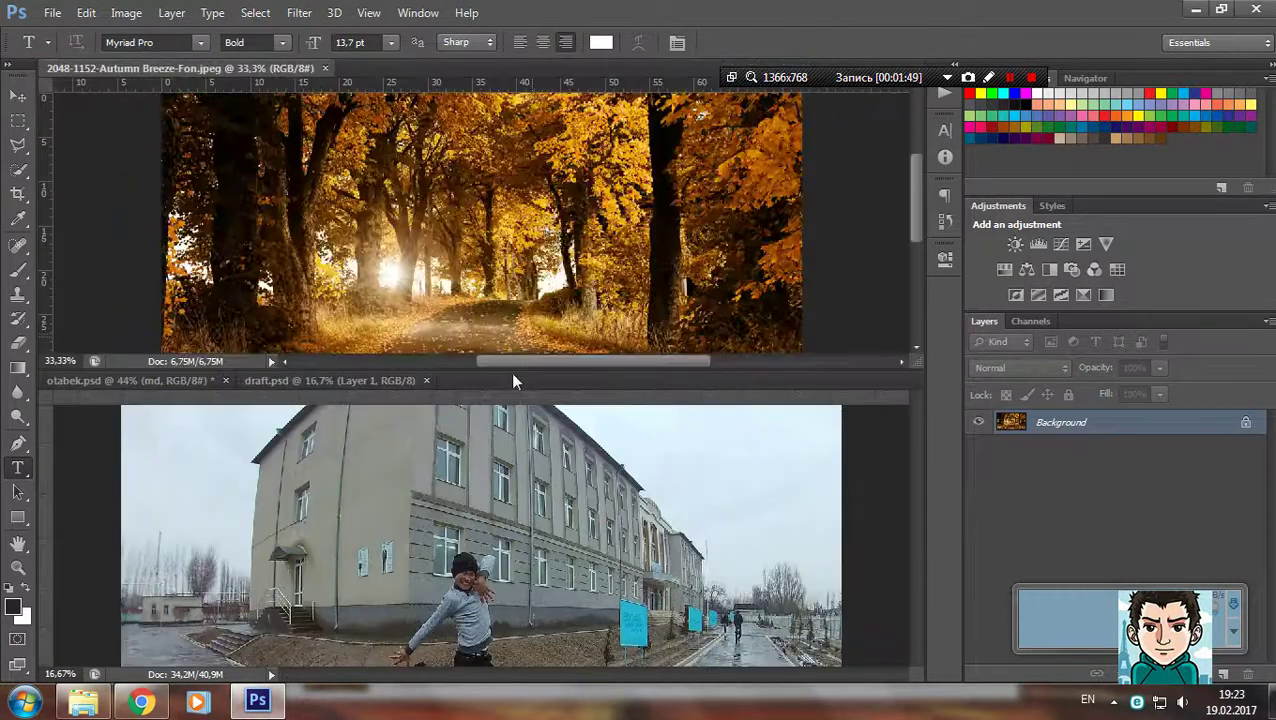
Dock the autumn image as a tab, fit it to the window, and return to draft.psd
drag(291, 70, 535, 376)
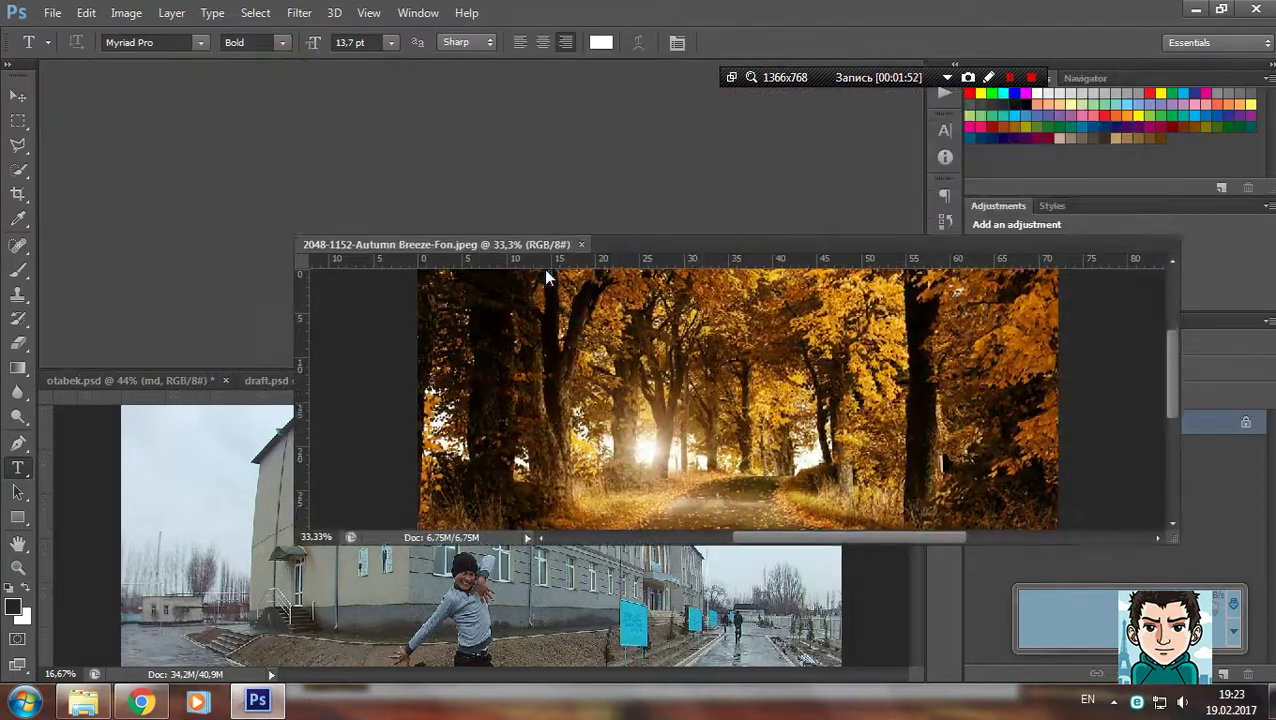
key(ctrl+0)
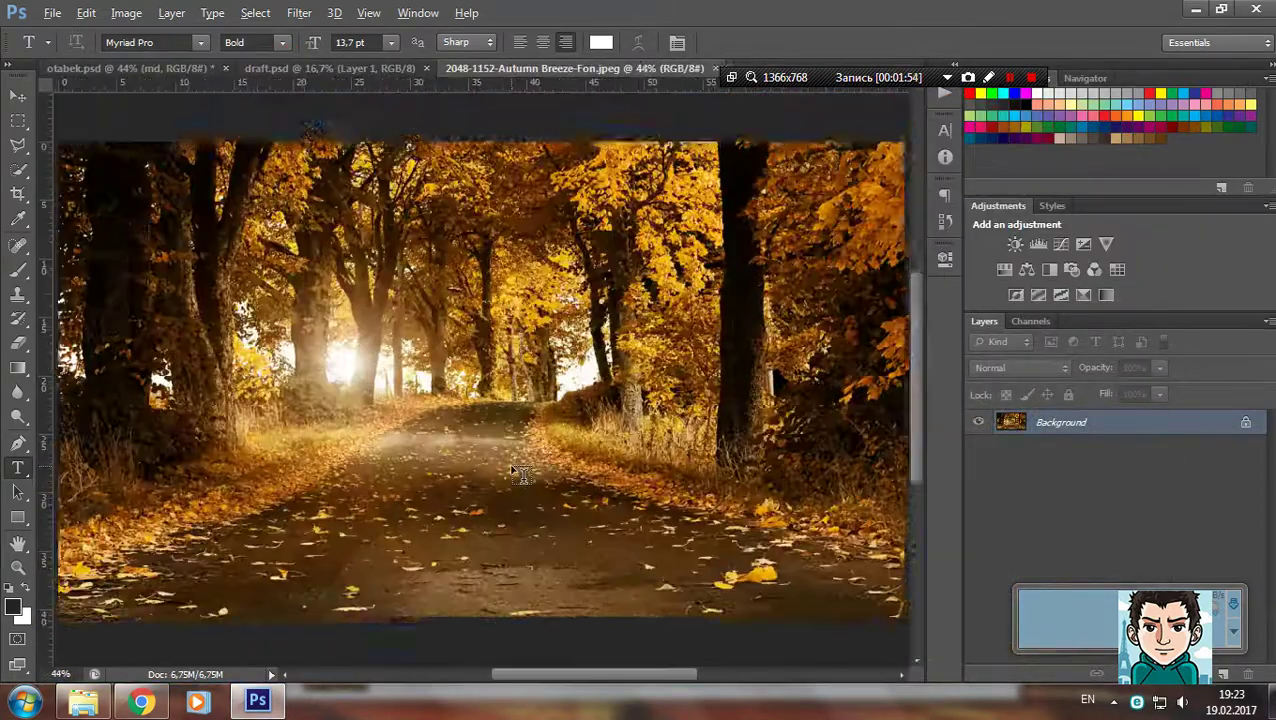
click(370, 70)
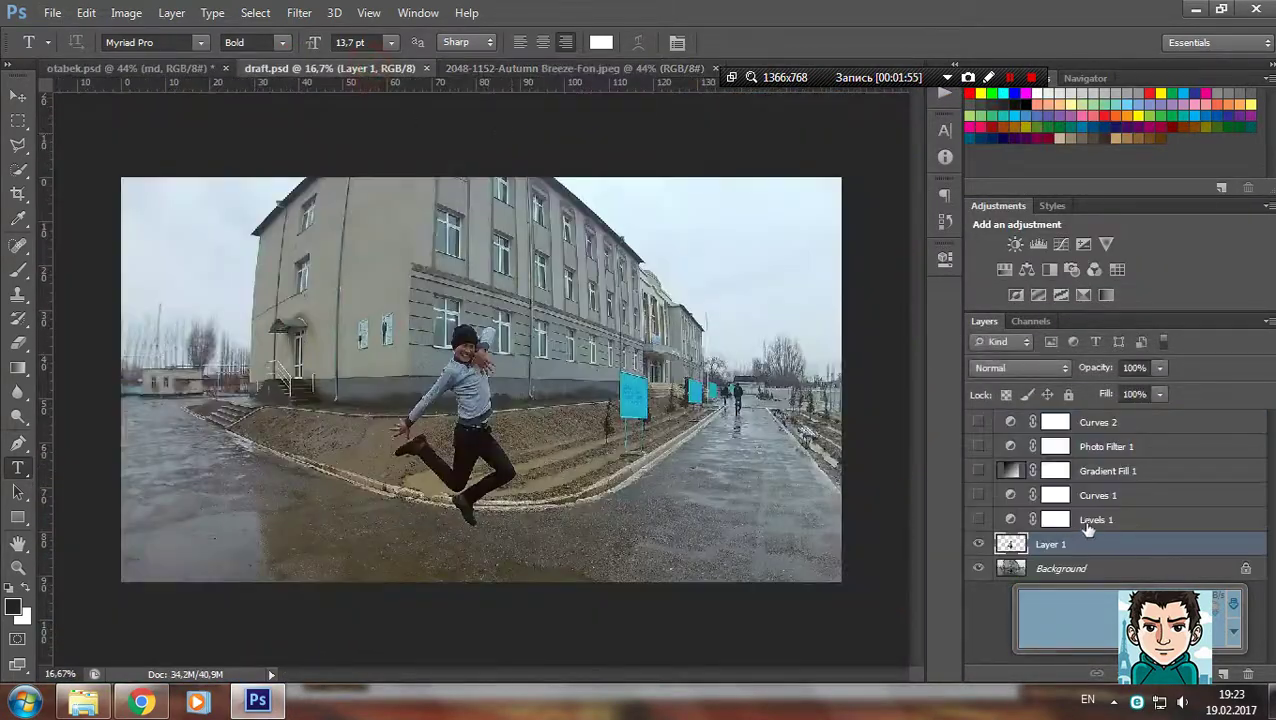
Hide Layer 1, zoom in on the jumping boy, and choose the standard Pen Tool
click(979, 544)
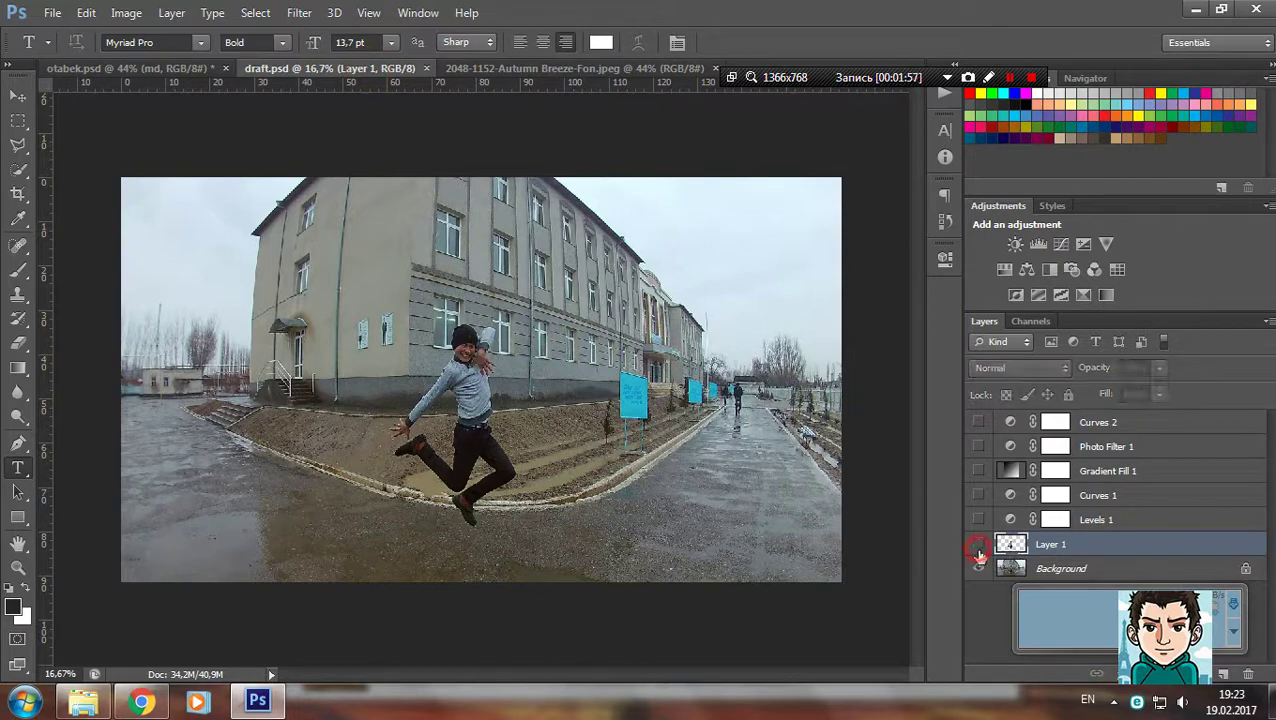
drag(440, 405, 489, 399)
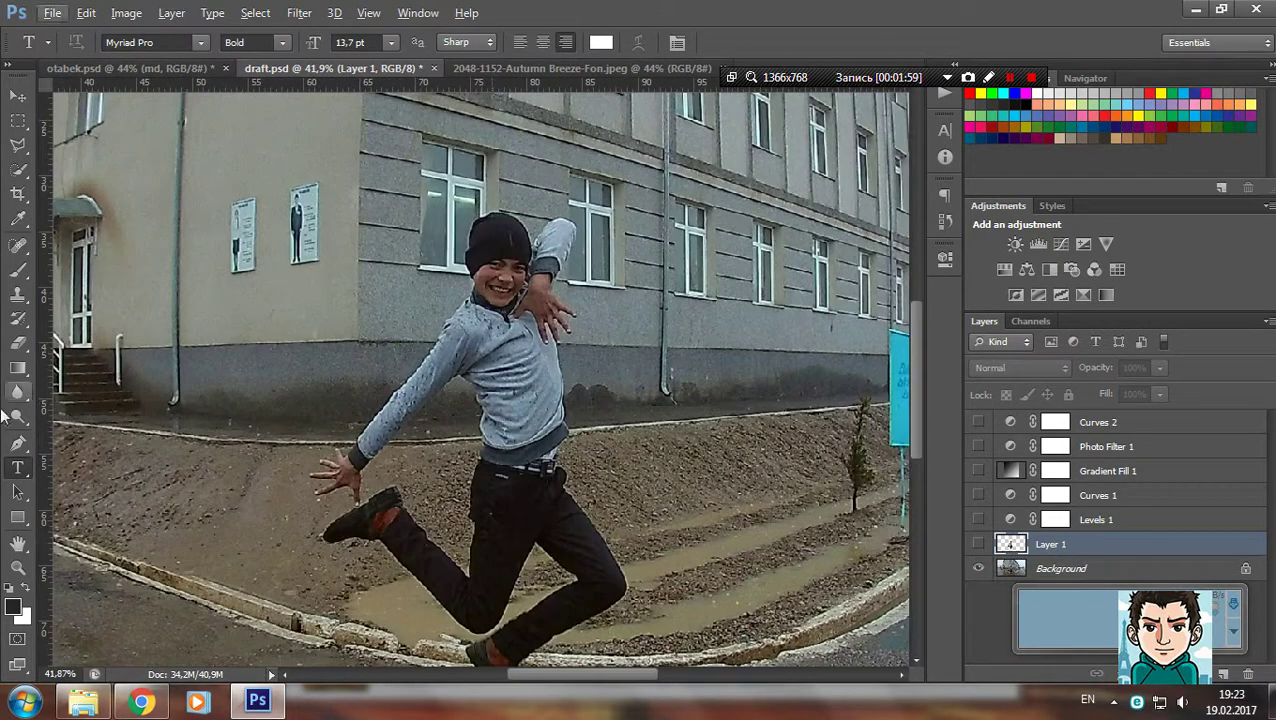
click(18, 443)
click(49, 443)
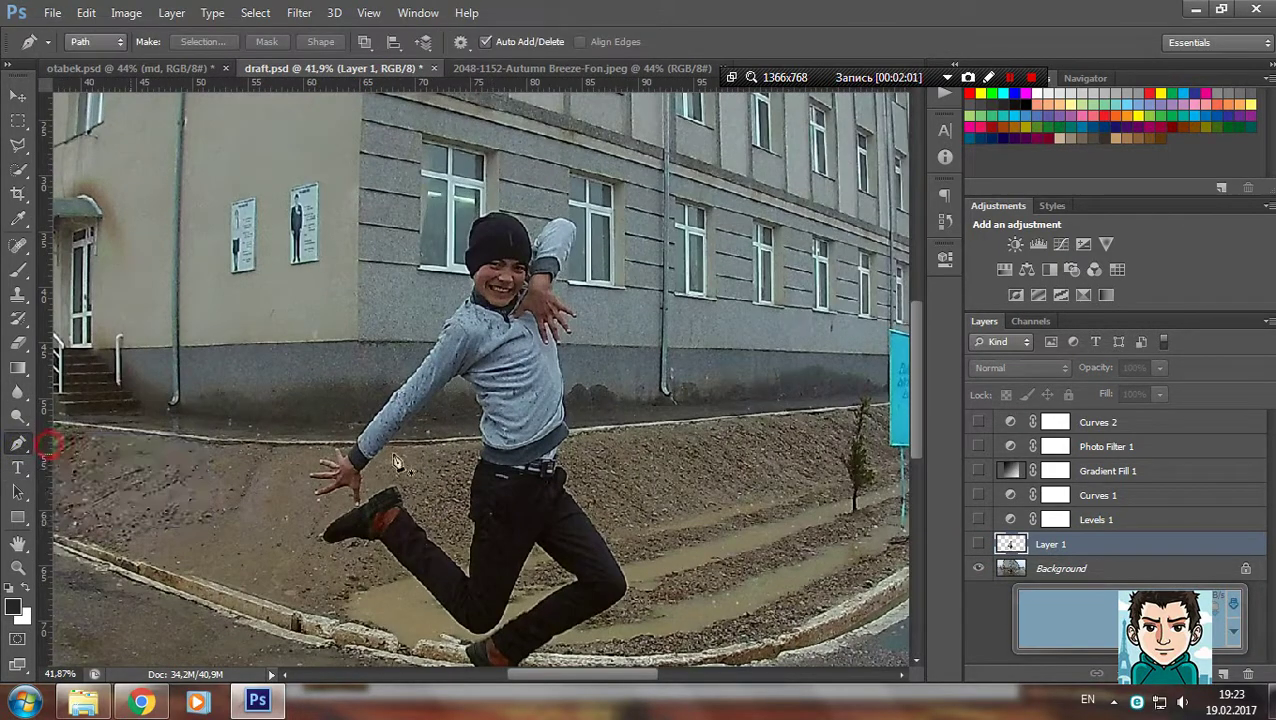
scroll(318, 445, up, 5)
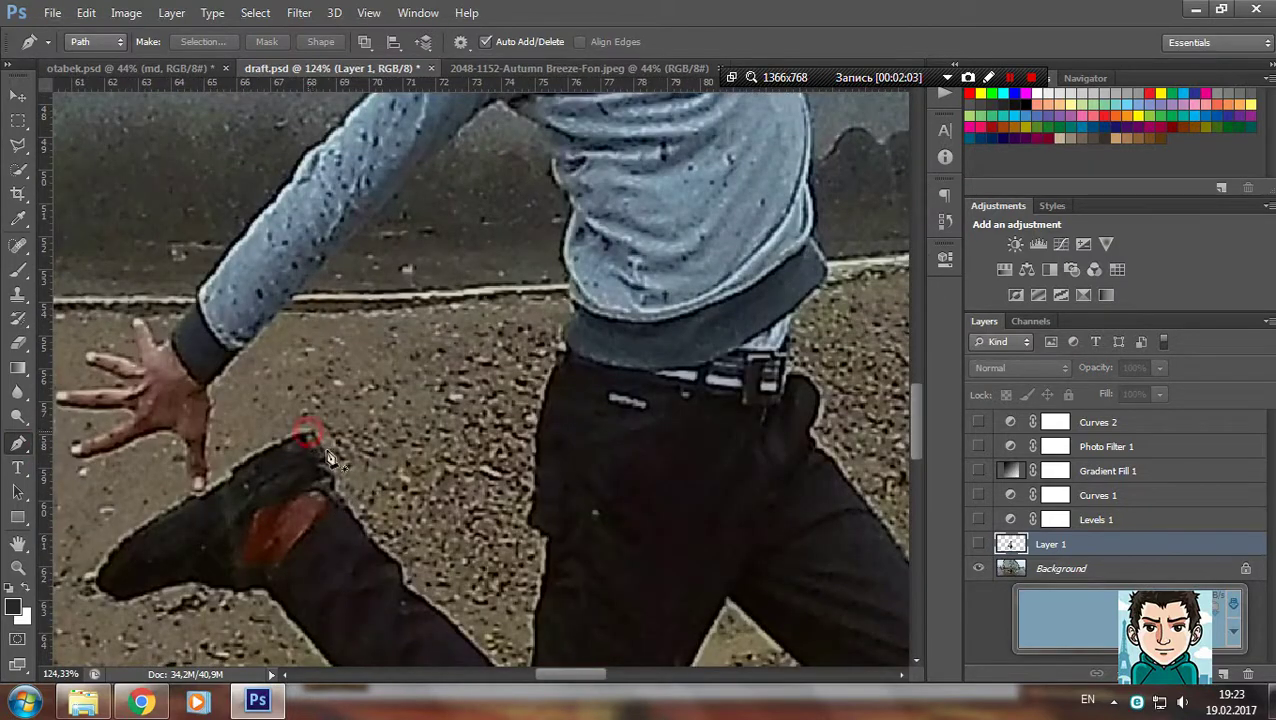
Trace a pen path along the boy's shoe and down his leg
click(308, 432)
click(327, 463)
click(344, 502)
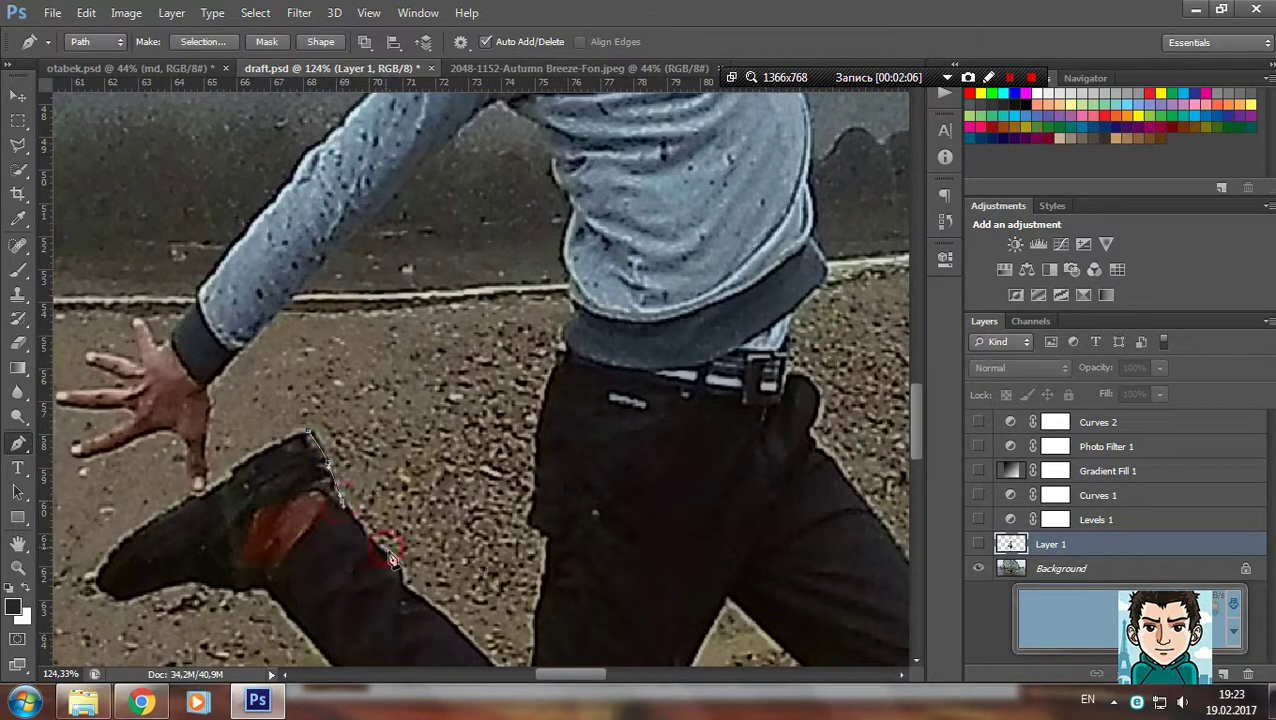
click(386, 549)
click(474, 636)
scroll(490, 663, down, 2)
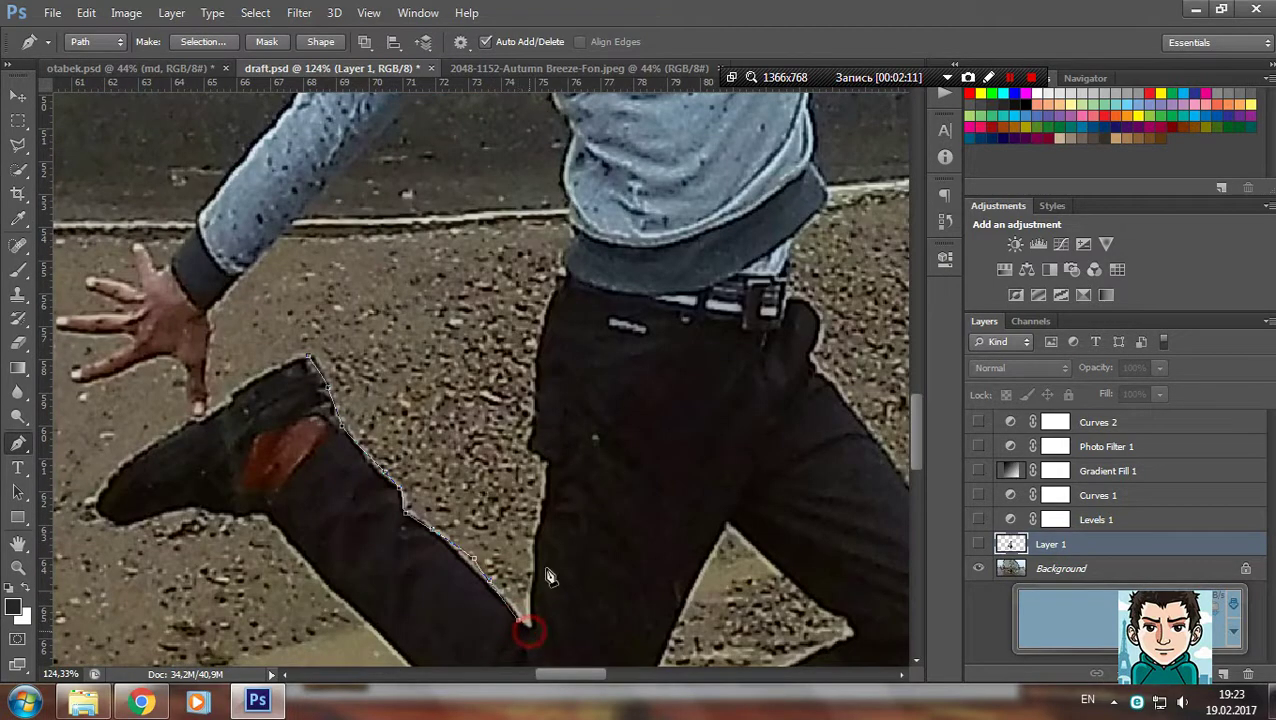
scroll(520, 620, down, 2)
scroll(521, 416, down, 3)
key(alt)
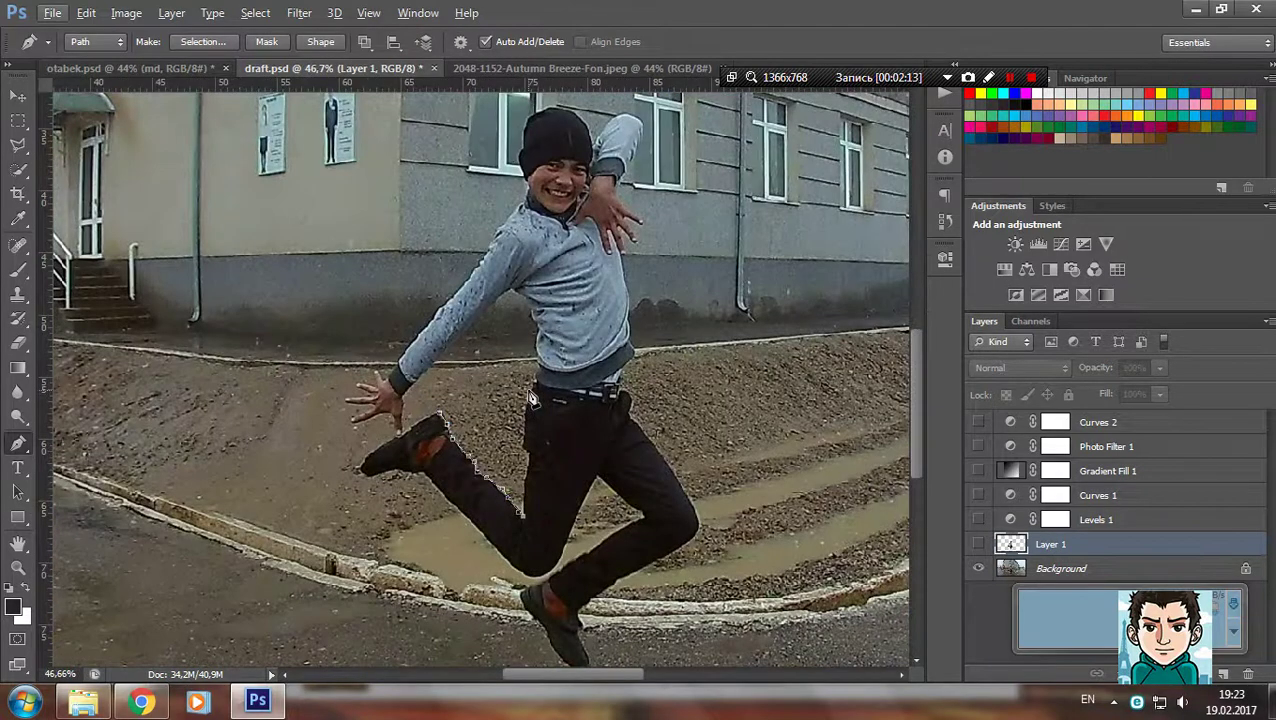
scroll(532, 398, up, 2)
scroll(532, 397, up, 2)
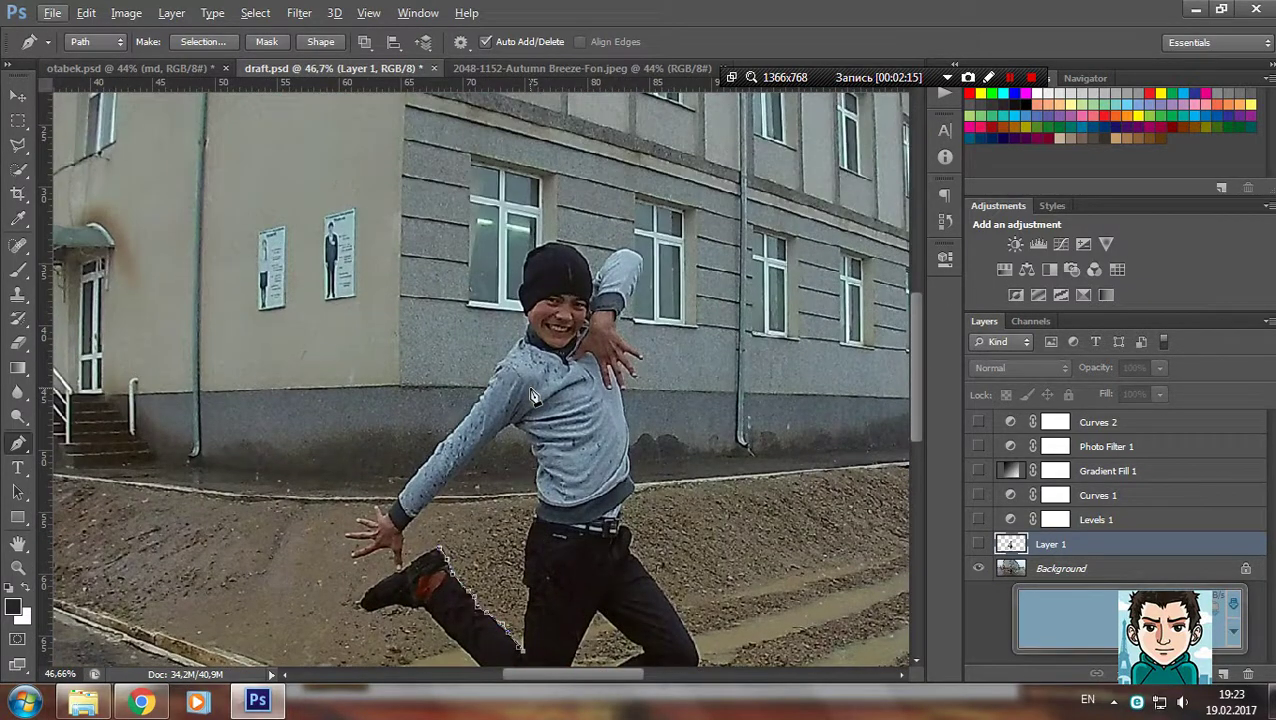
scroll(532, 397, down, 2)
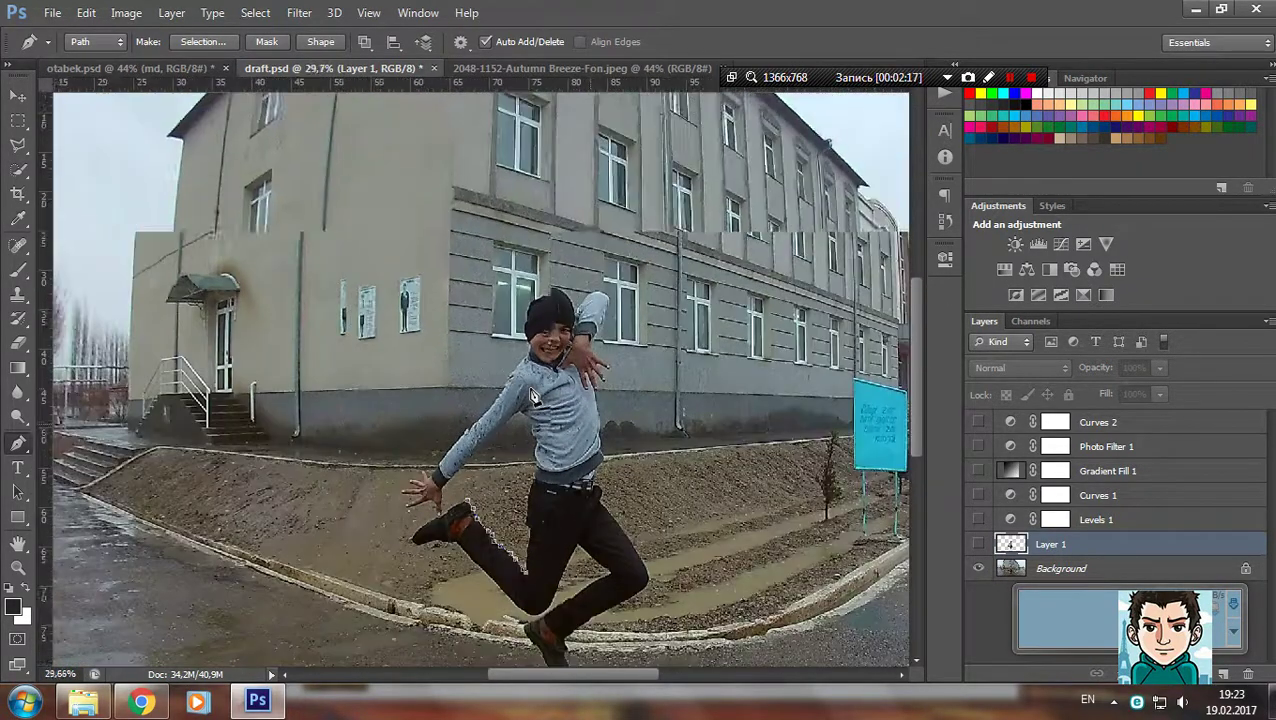
scroll(538, 404, down, 2)
scroll(541, 407, up, 2)
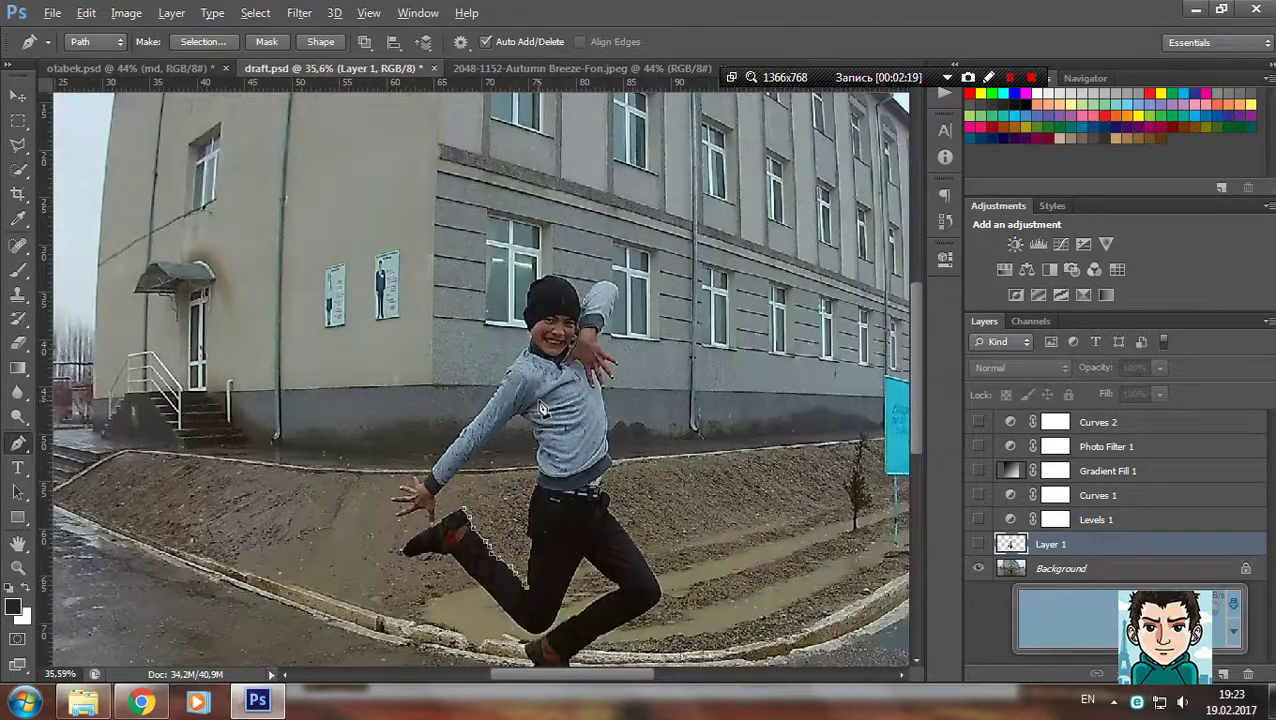
scroll(541, 400, up, 1)
scroll(545, 383, up, 1)
scroll(545, 383, down, 2)
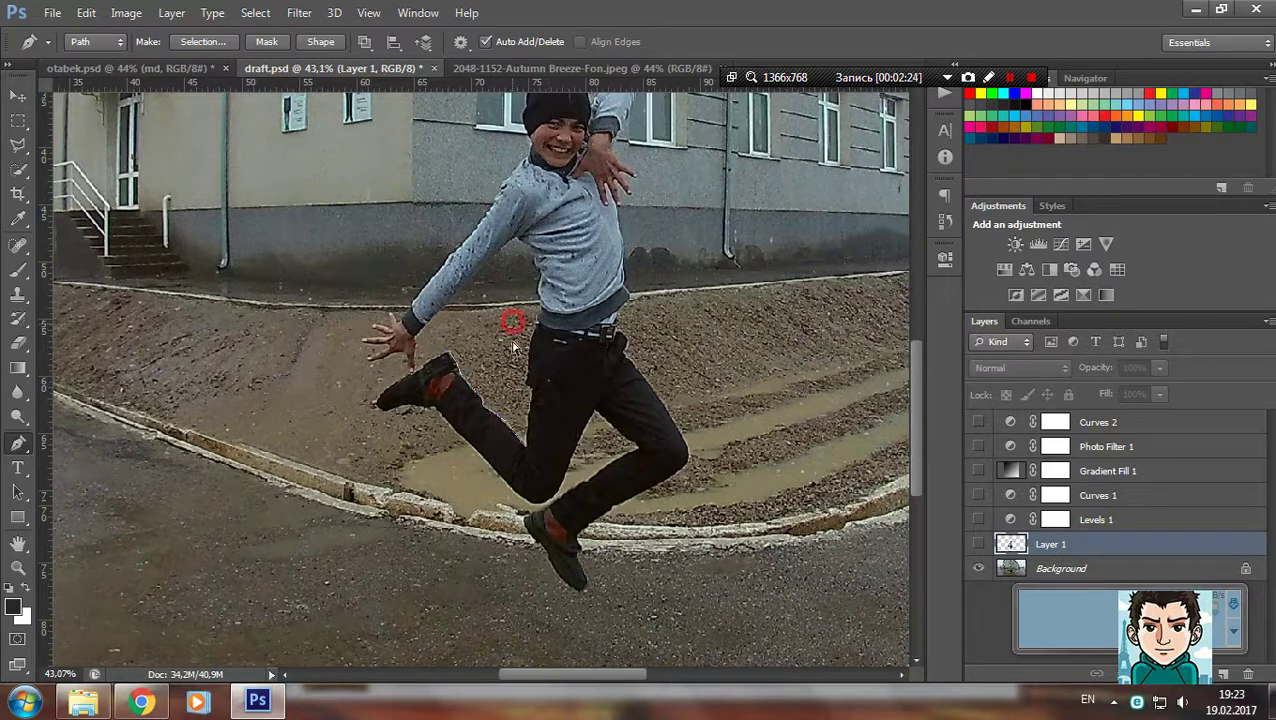
Convert the traced path into a selection
right_click(522, 362)
click(604, 336)
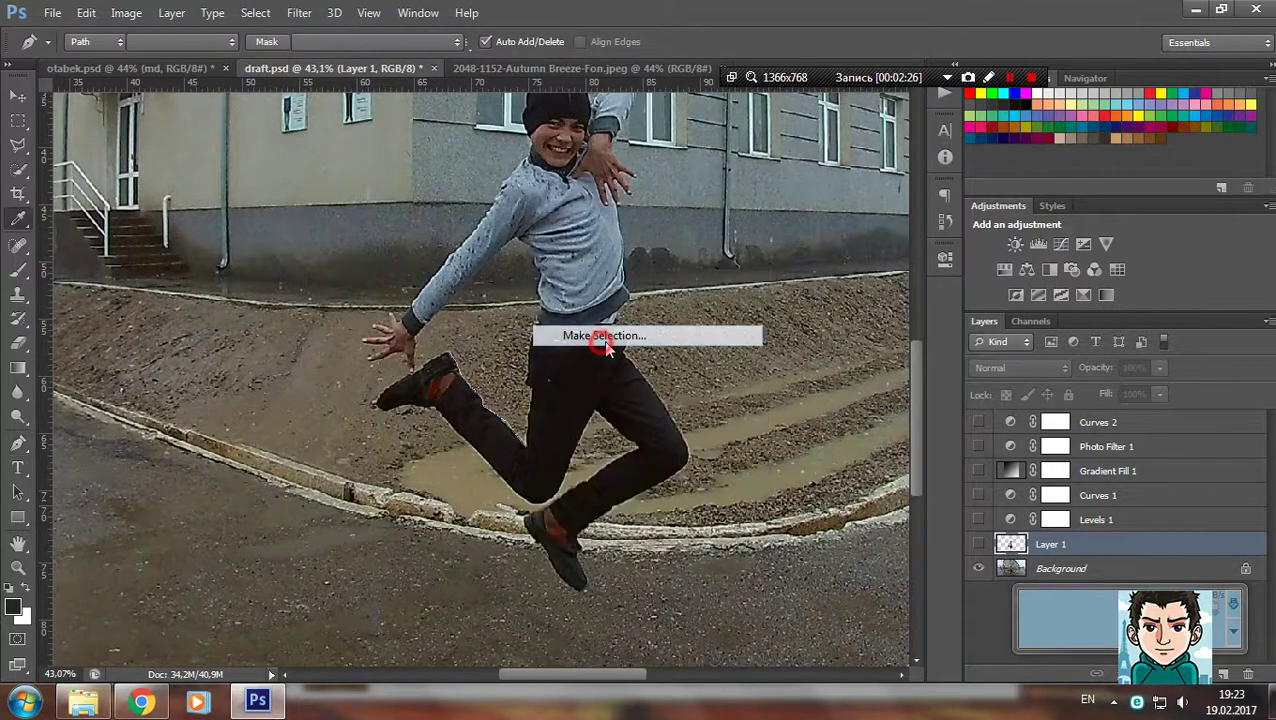
click(729, 204)
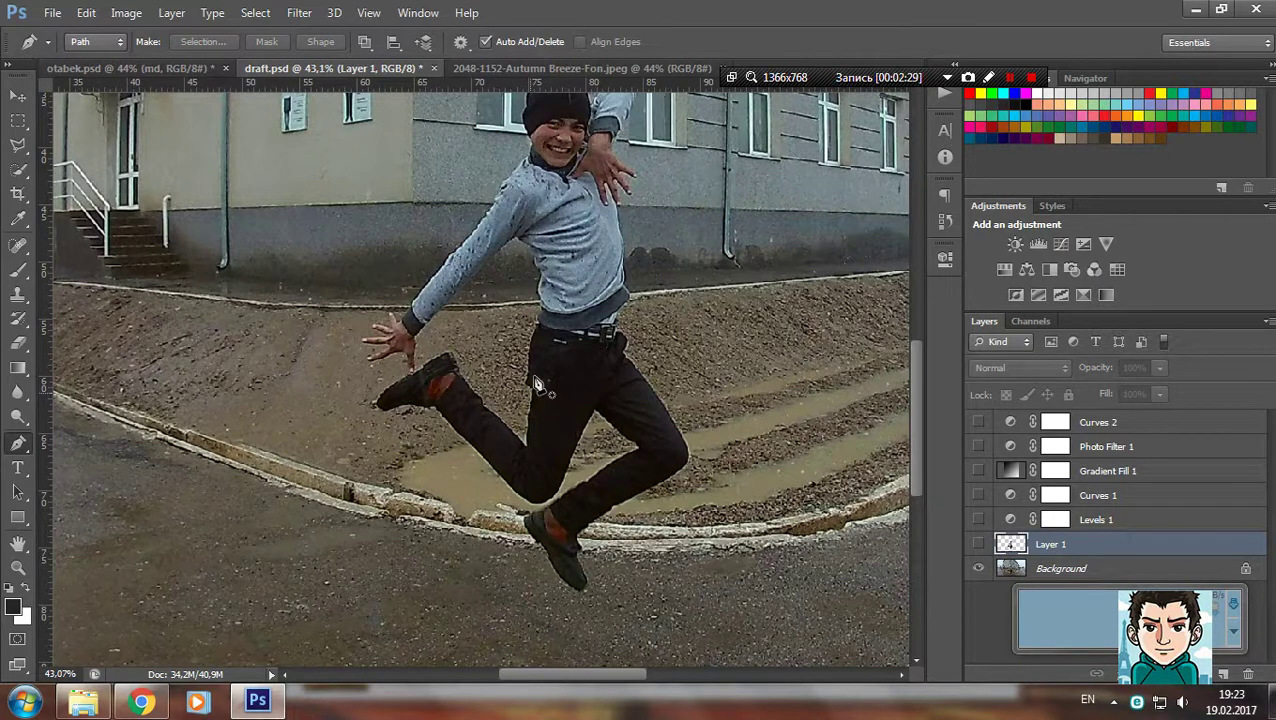
Toggle the Background and Layer 1 visibility, leaving Background shown, and start a new path
click(978, 568)
click(978, 543)
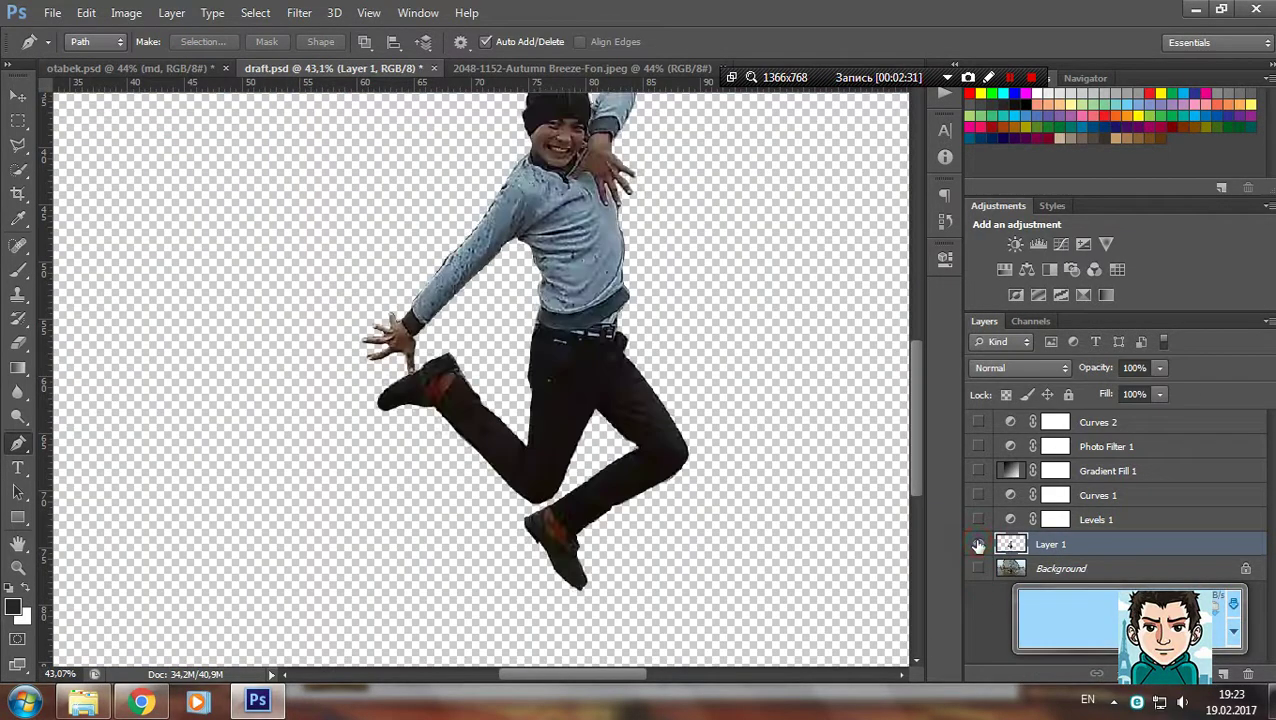
click(978, 543)
click(978, 568)
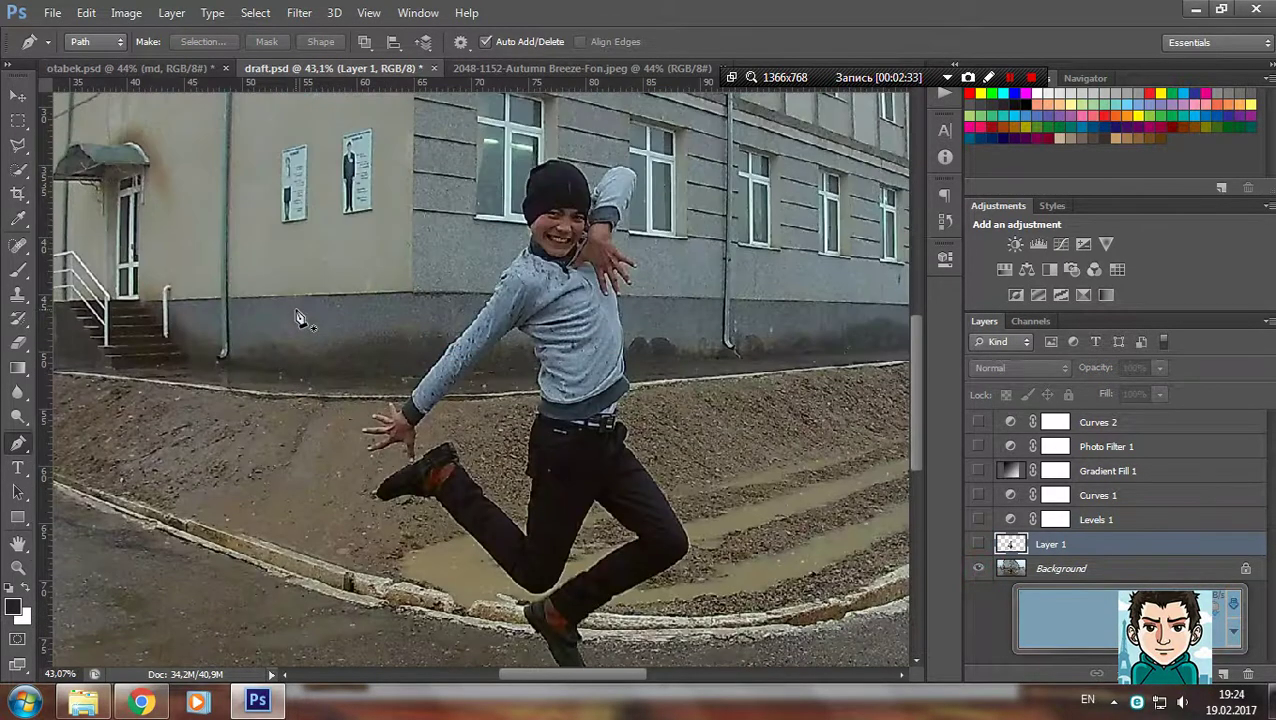
click(355, 490)
click(378, 396)
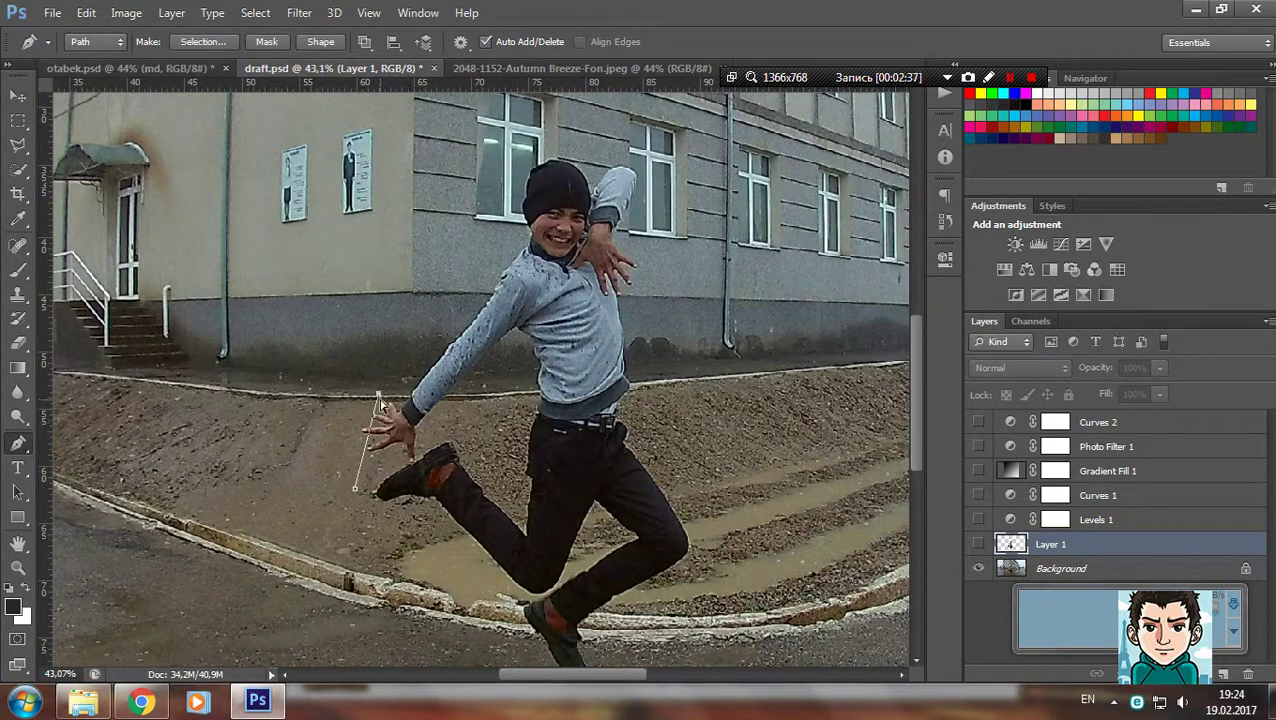
Draw a loose closed pen path around the jumping boy, taking in some street and building
drag(380, 402, 367, 401)
click(446, 358)
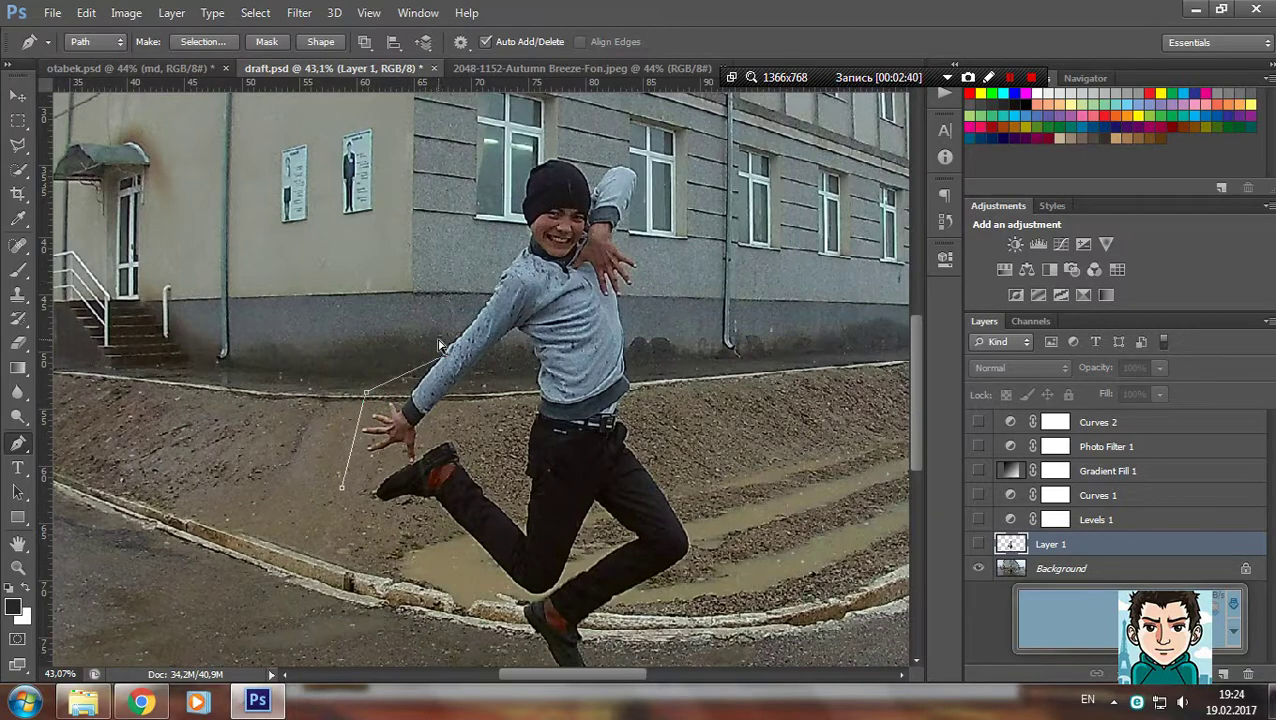
drag(446, 358, 440, 343)
click(494, 130)
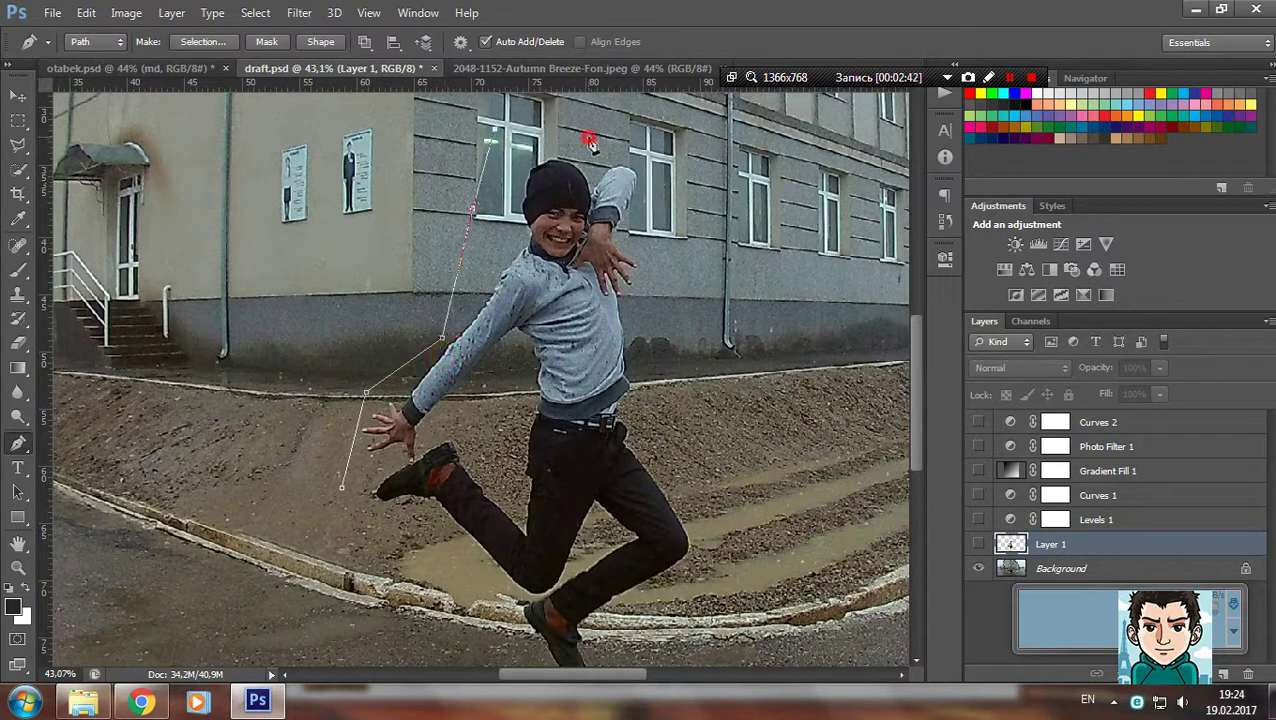
click(664, 158)
click(664, 316)
click(748, 445)
click(732, 560)
click(652, 600)
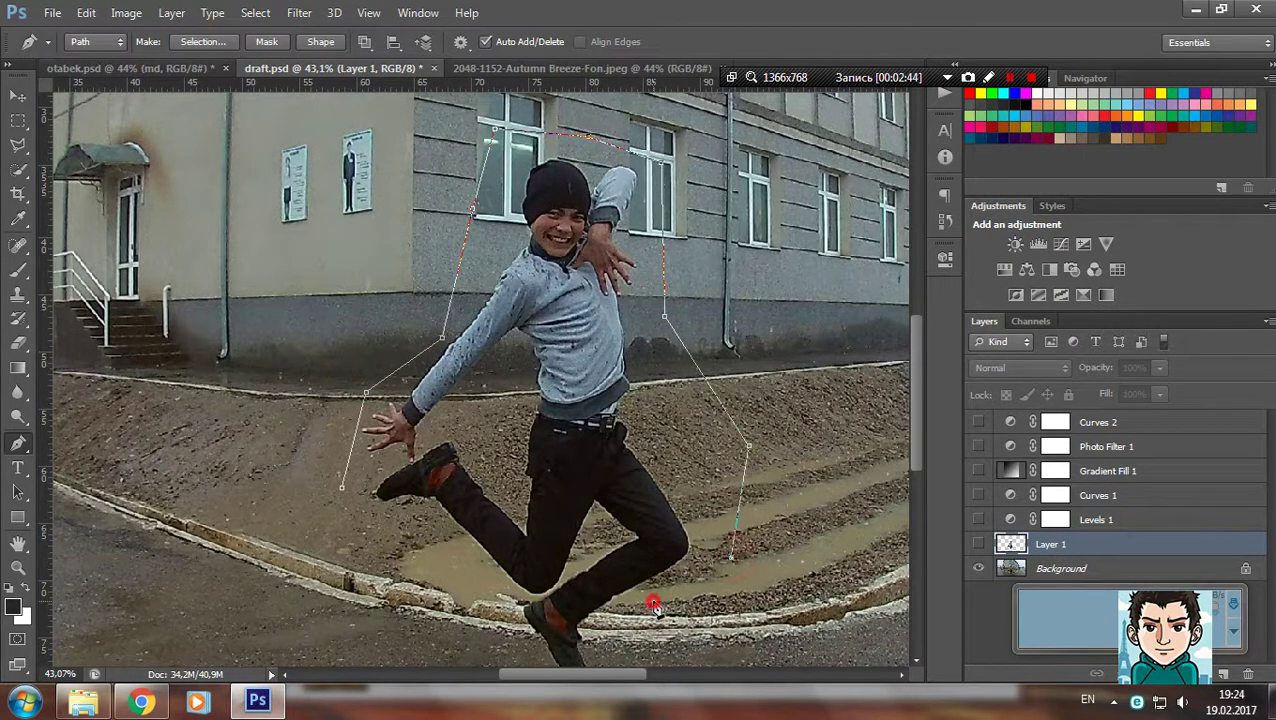
scroll(655, 595, down, 2)
click(529, 636)
click(449, 575)
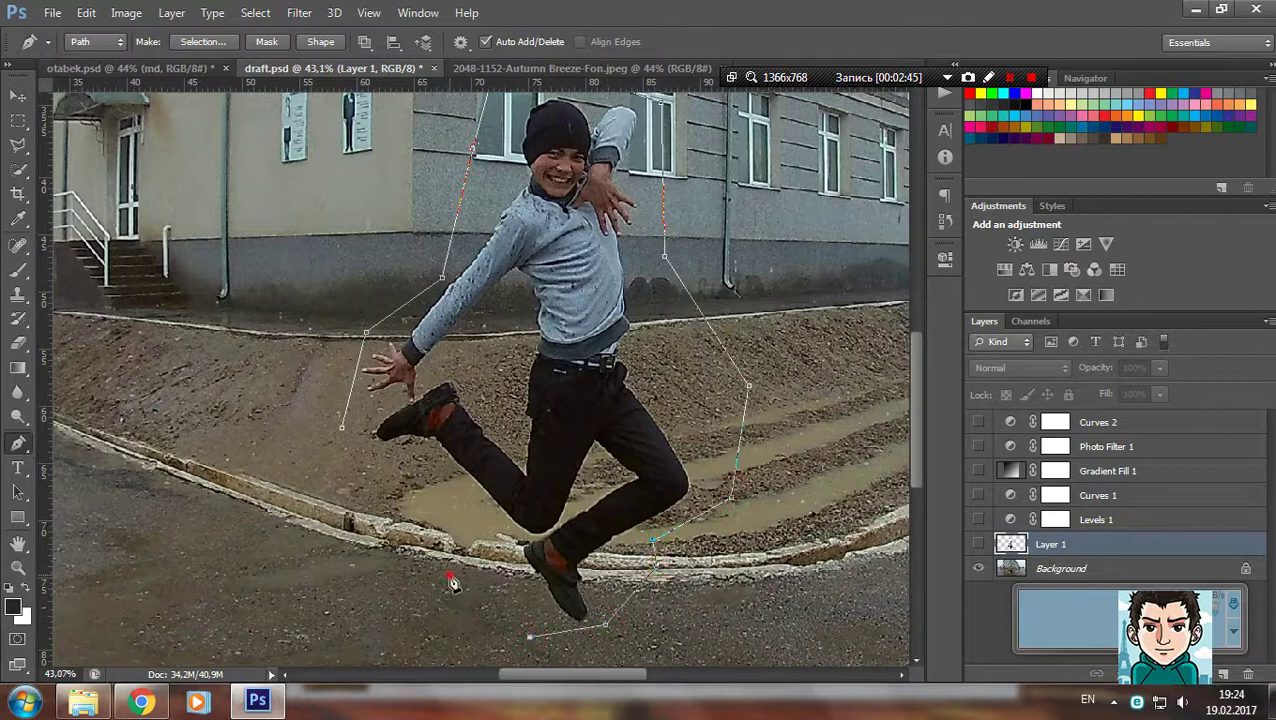
click(424, 534)
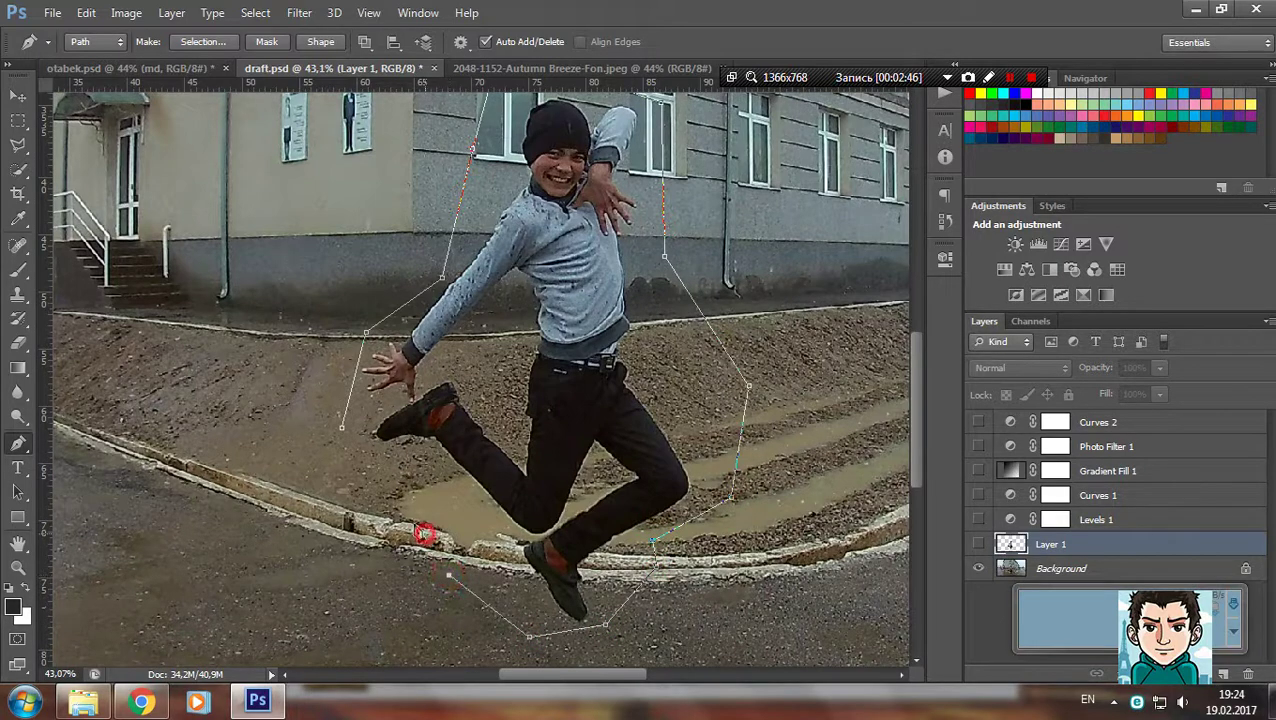
click(343, 437)
On the Background layer, make a selection from the path with 0 feather
click(1030, 566)
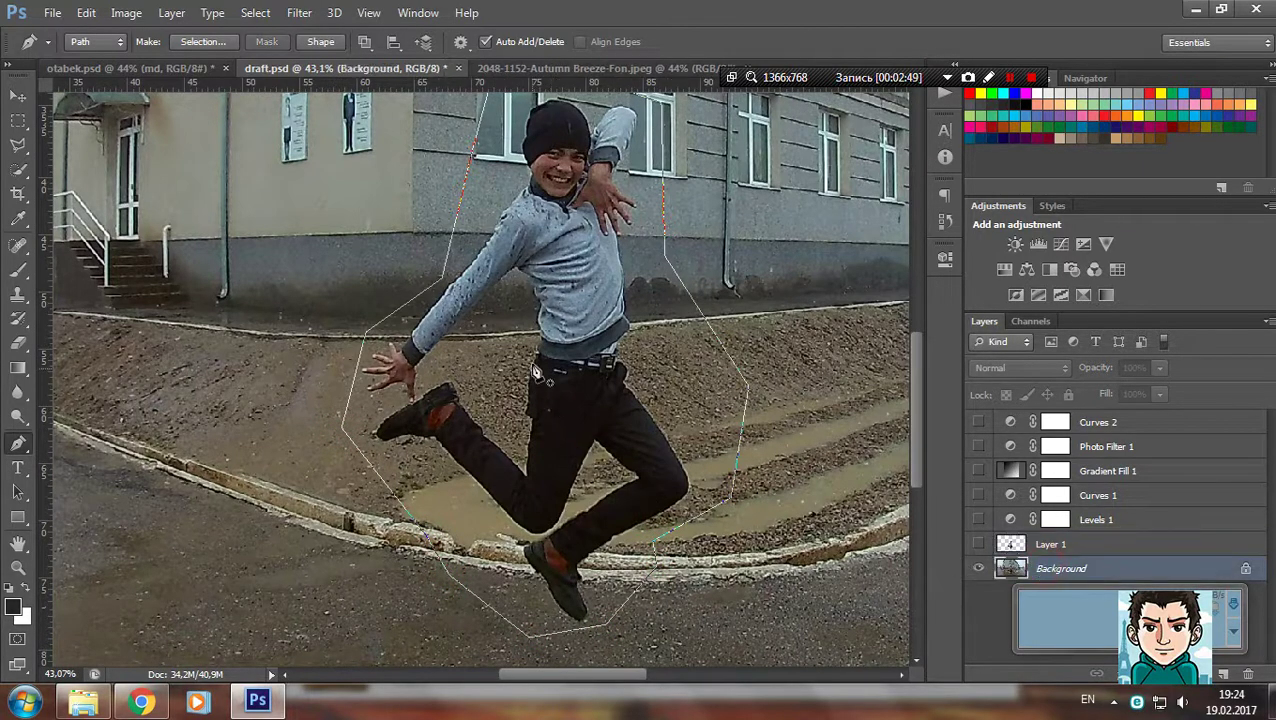
right_click(536, 366)
click(585, 336)
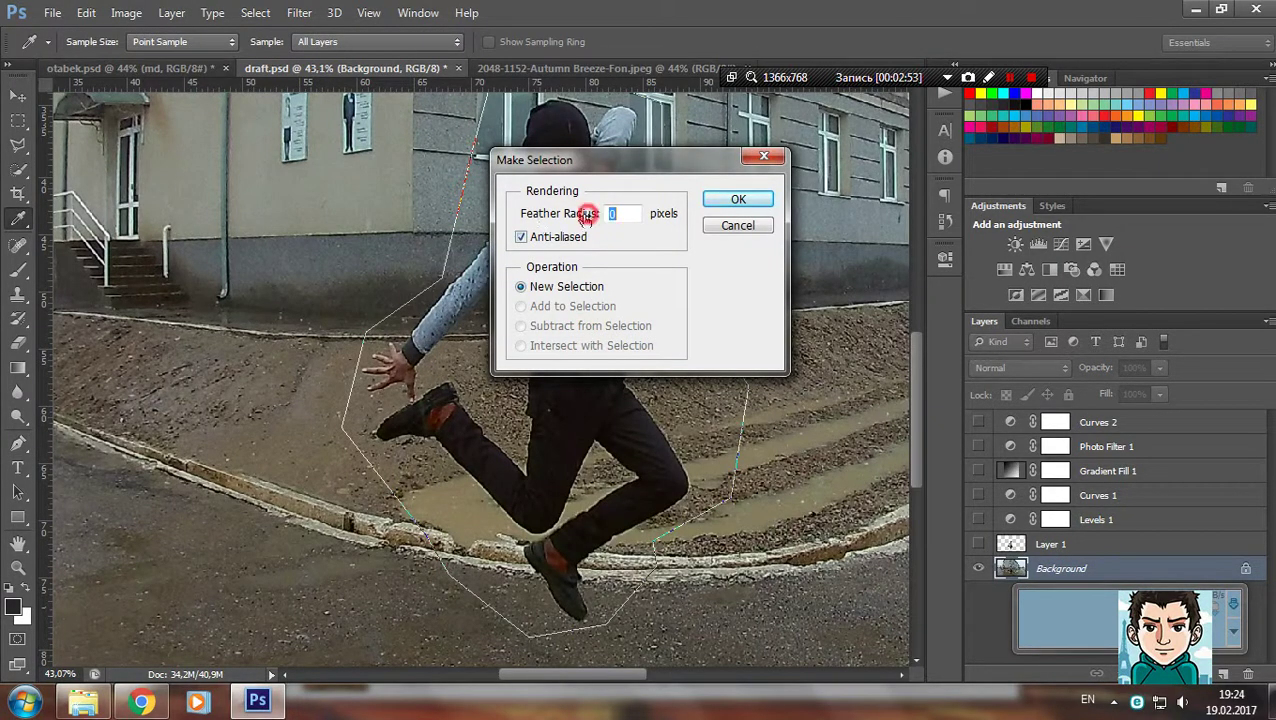
click(720, 204)
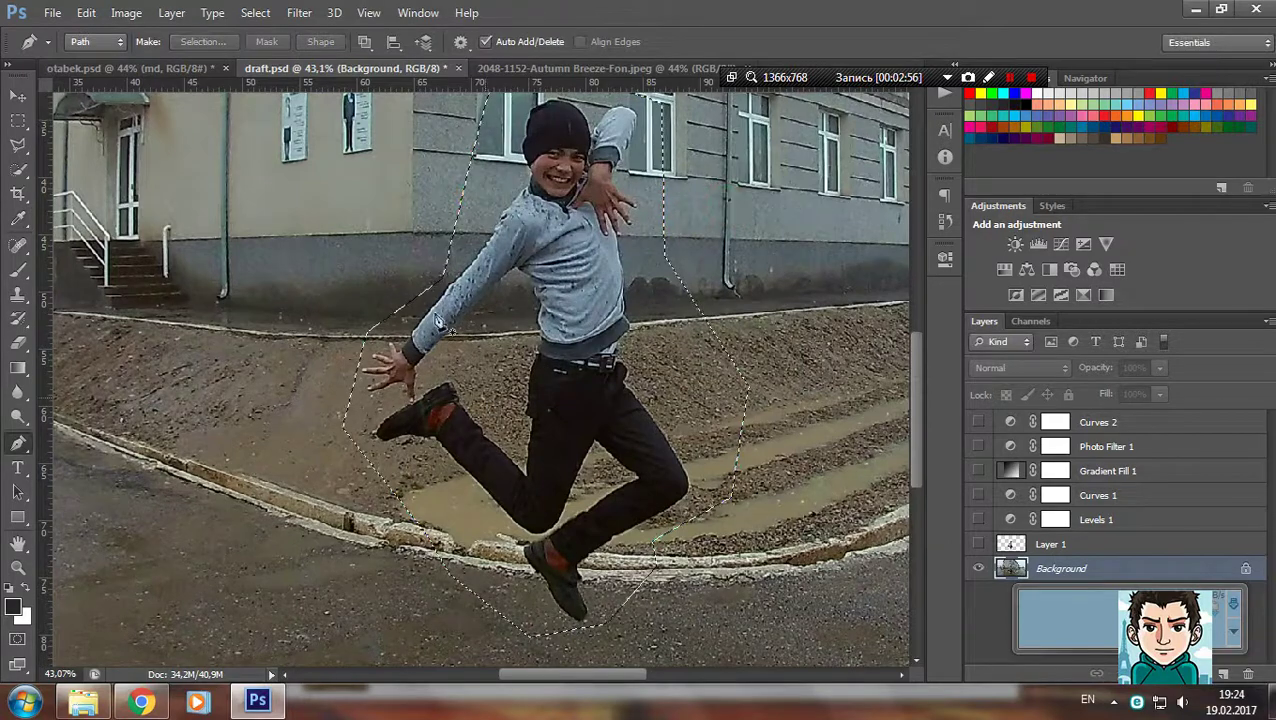
click(18, 120)
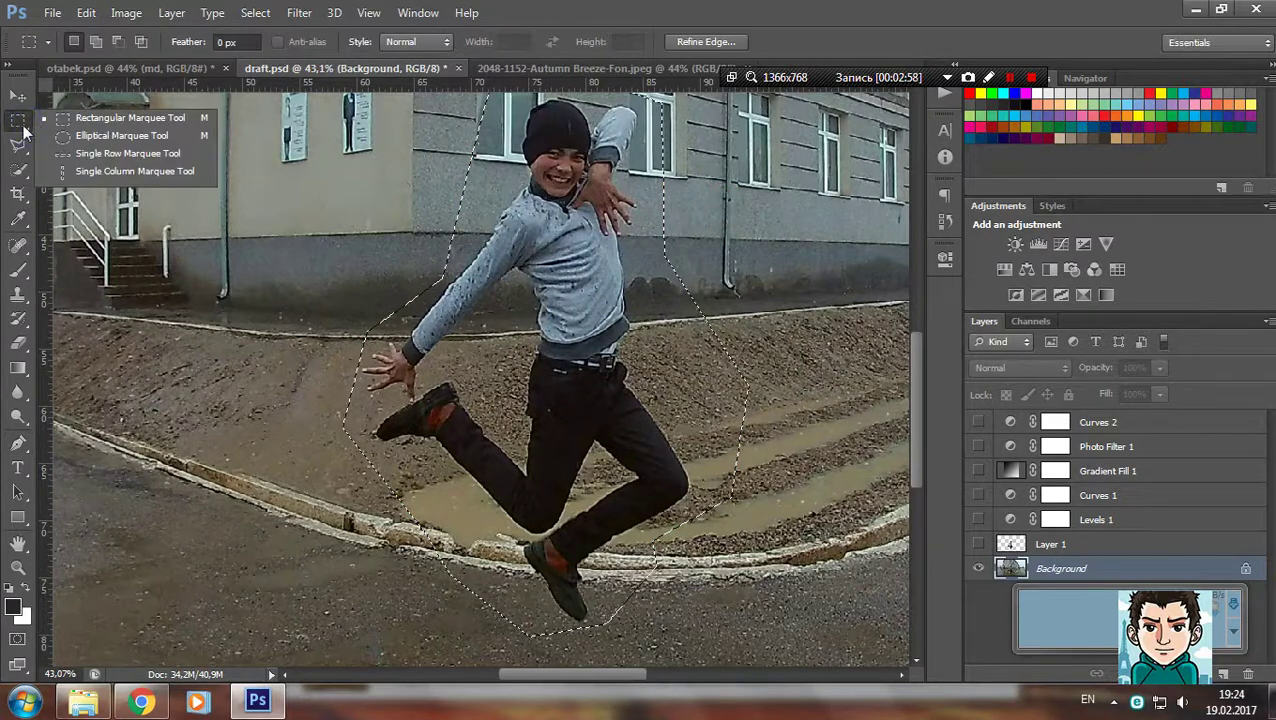
Pick the Polygonal Lasso and reposition the selection outline around the boy
click(18, 145)
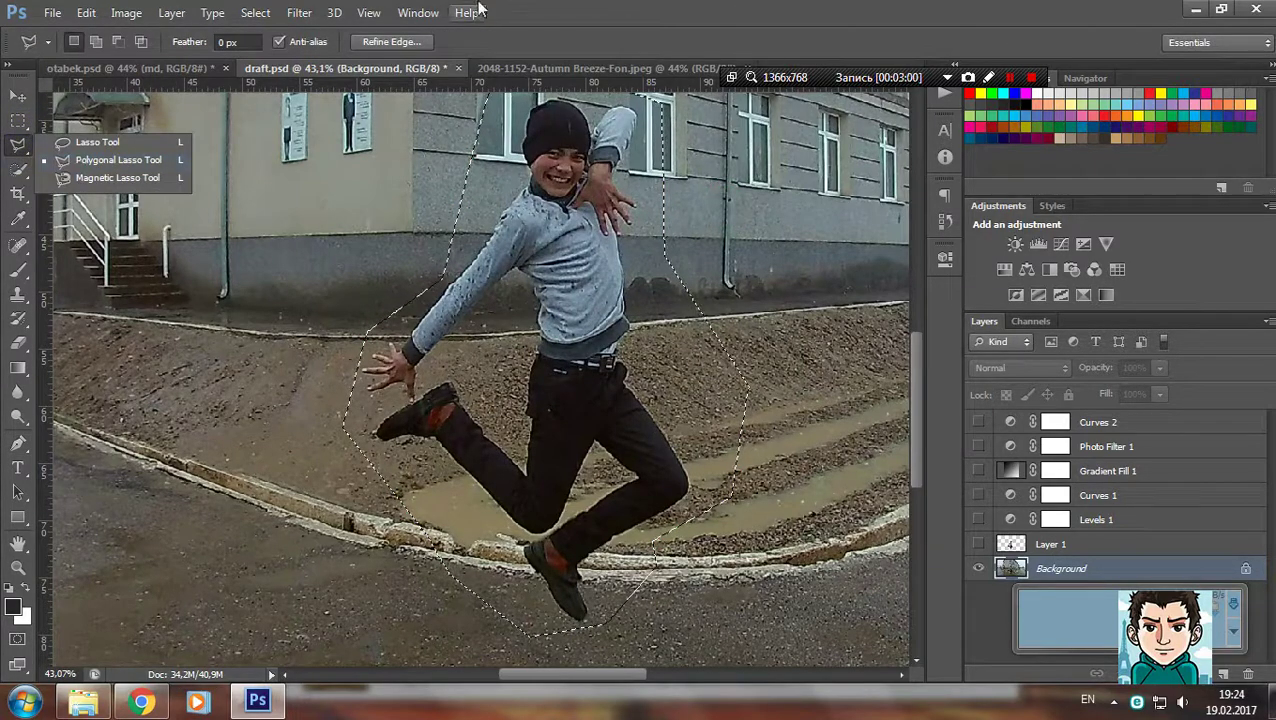
click(549, 9)
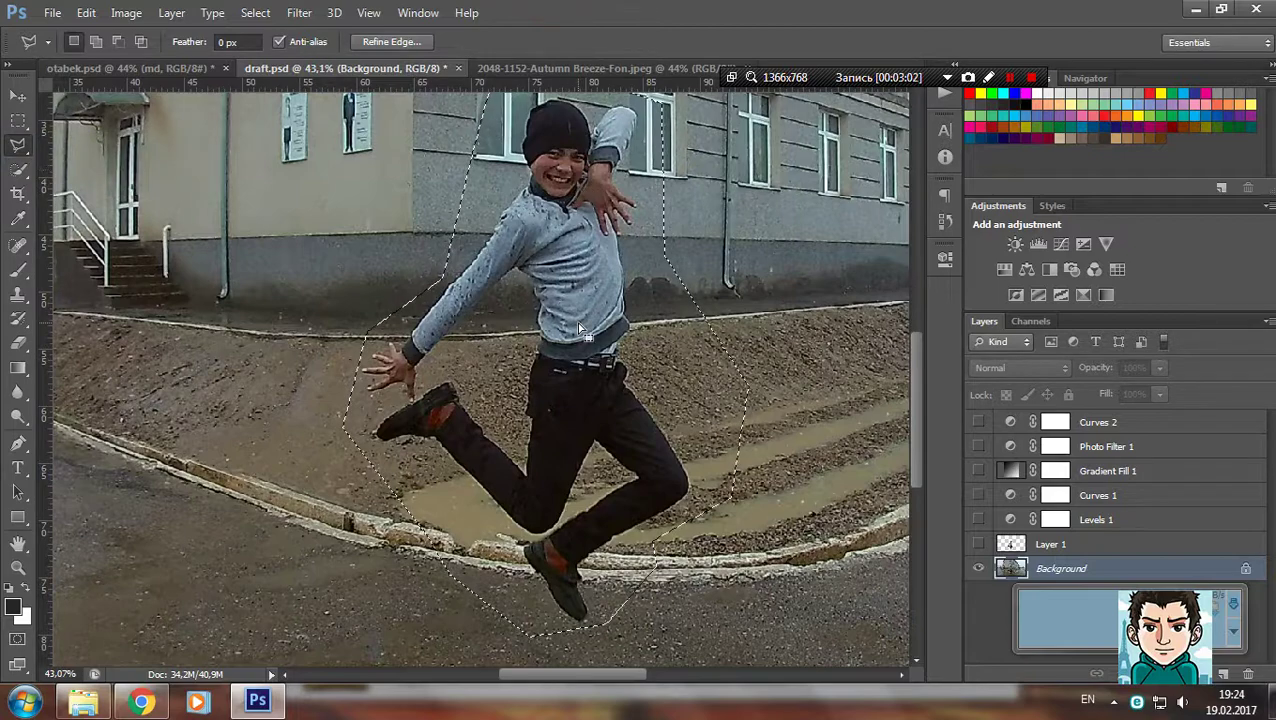
drag(621, 180, 614, 323)
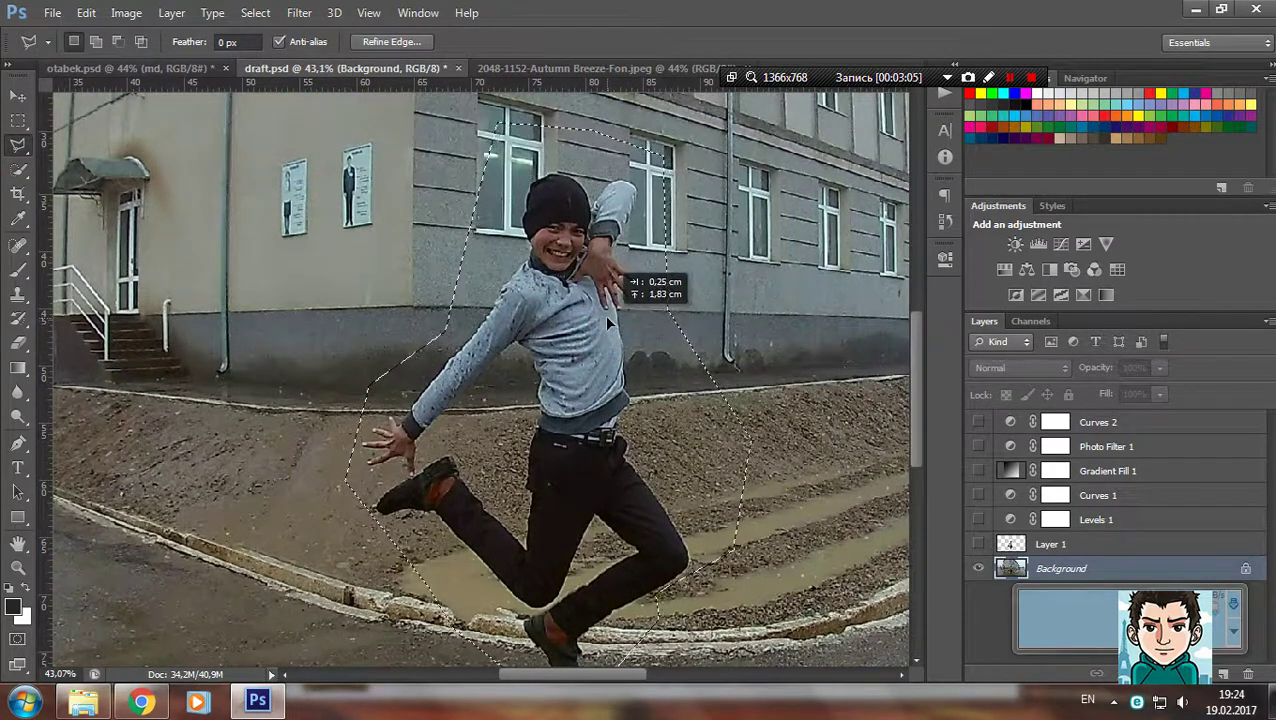
mouse_move(614, 324)
mouse_down()
mouse_move(598, 314)
mouse_move(593, 50)
mouse_up()
Move the selected boy into the autumn photo, then undo that paste
key(v)
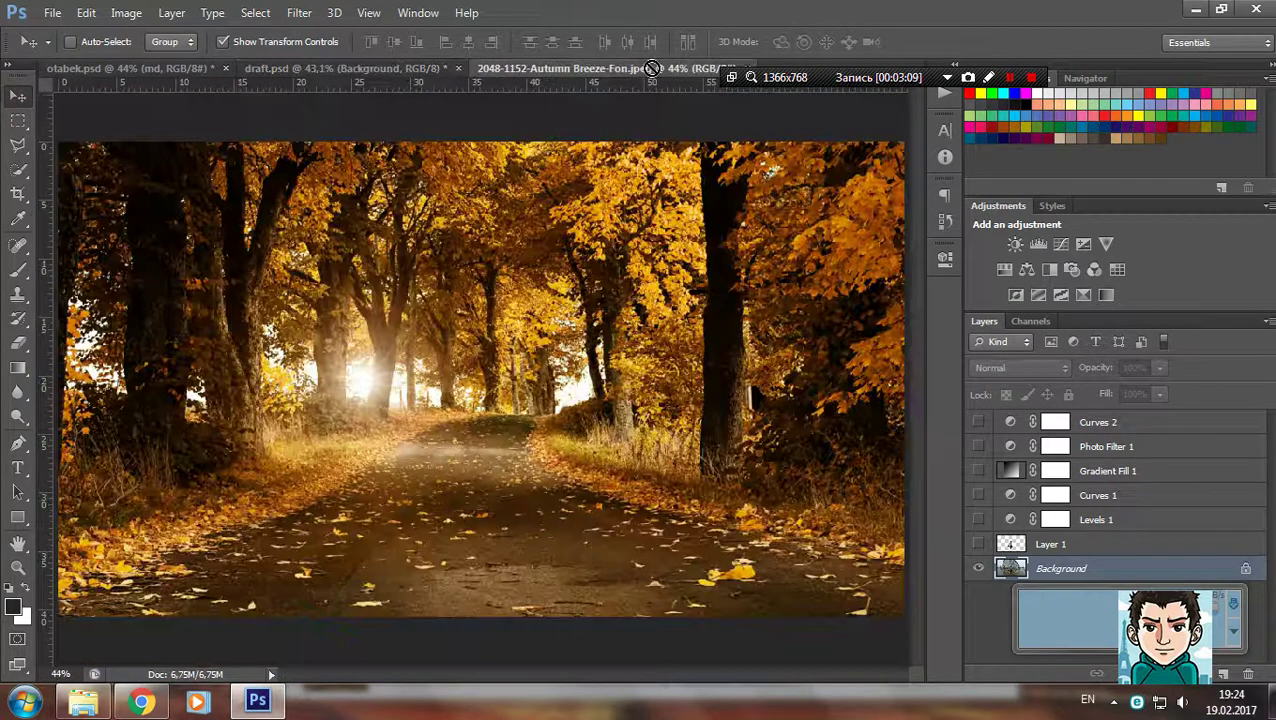
drag(665, 65, 620, 400)
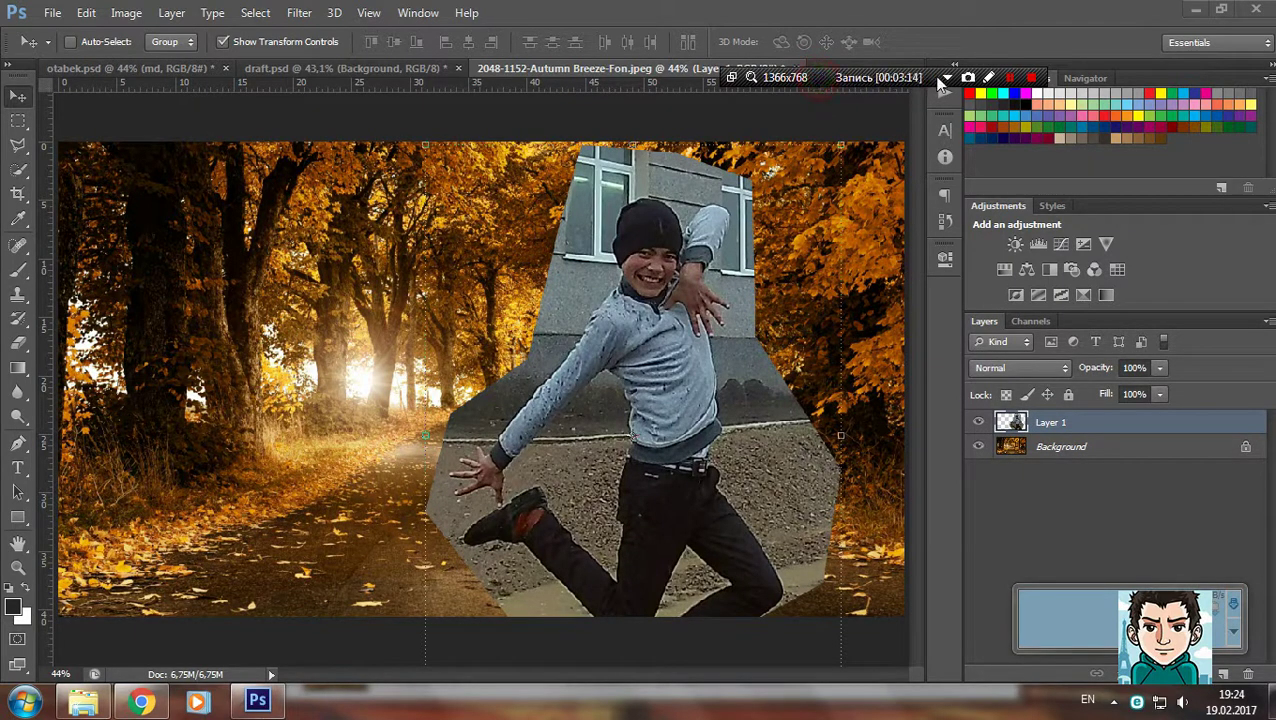
drag(940, 85, 1068, 20)
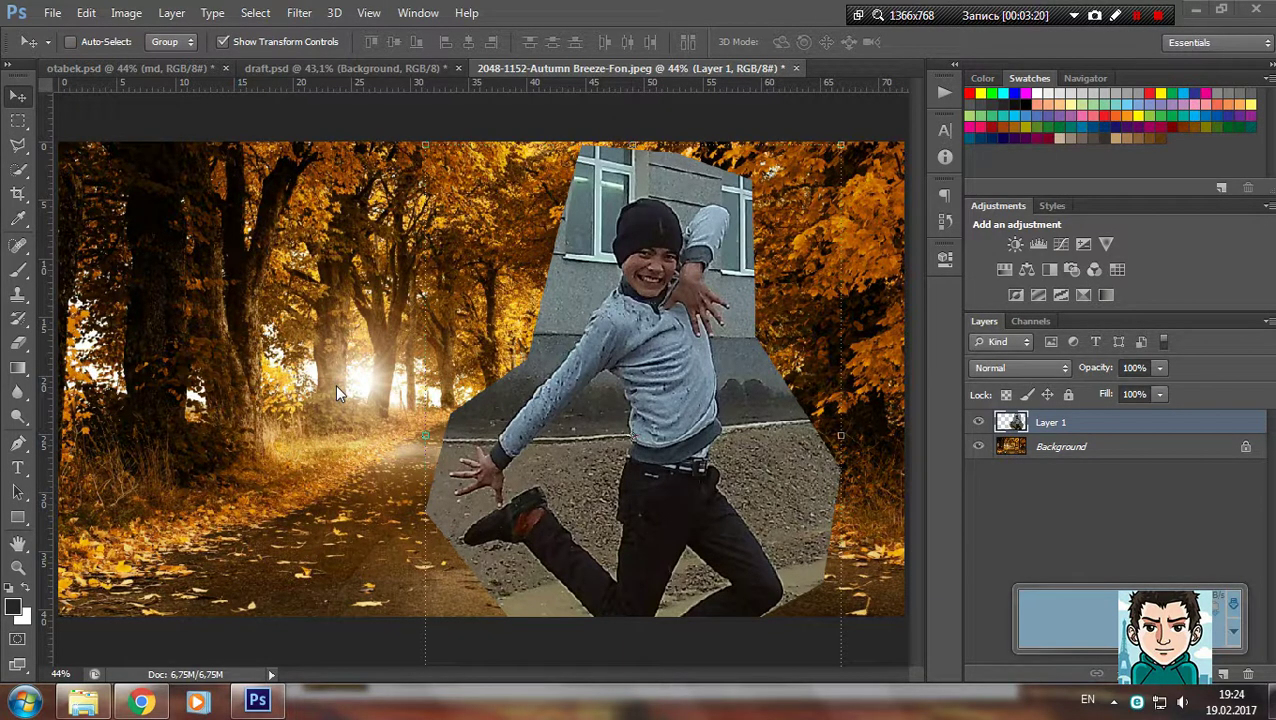
key(ctrl+z)
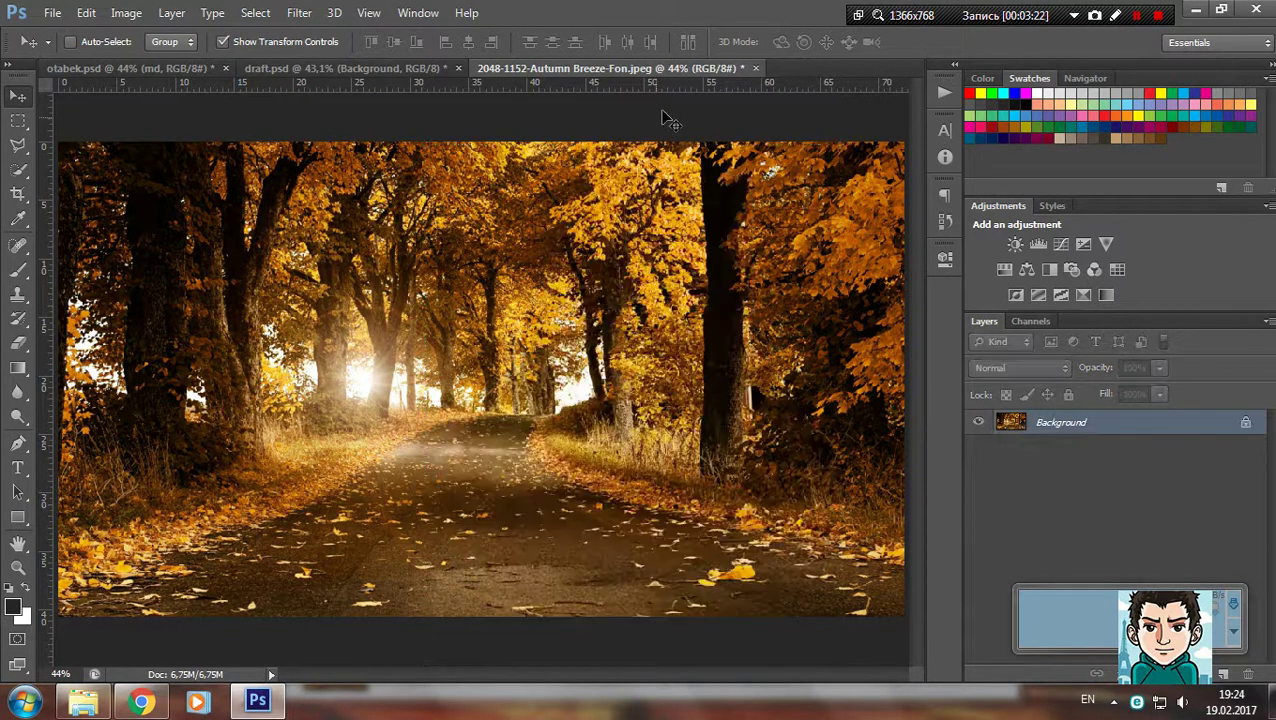
In draft.psd, deselect, show Layer 1 and drag the boy into the autumn road photo
click(400, 68)
key(ctrl+d)
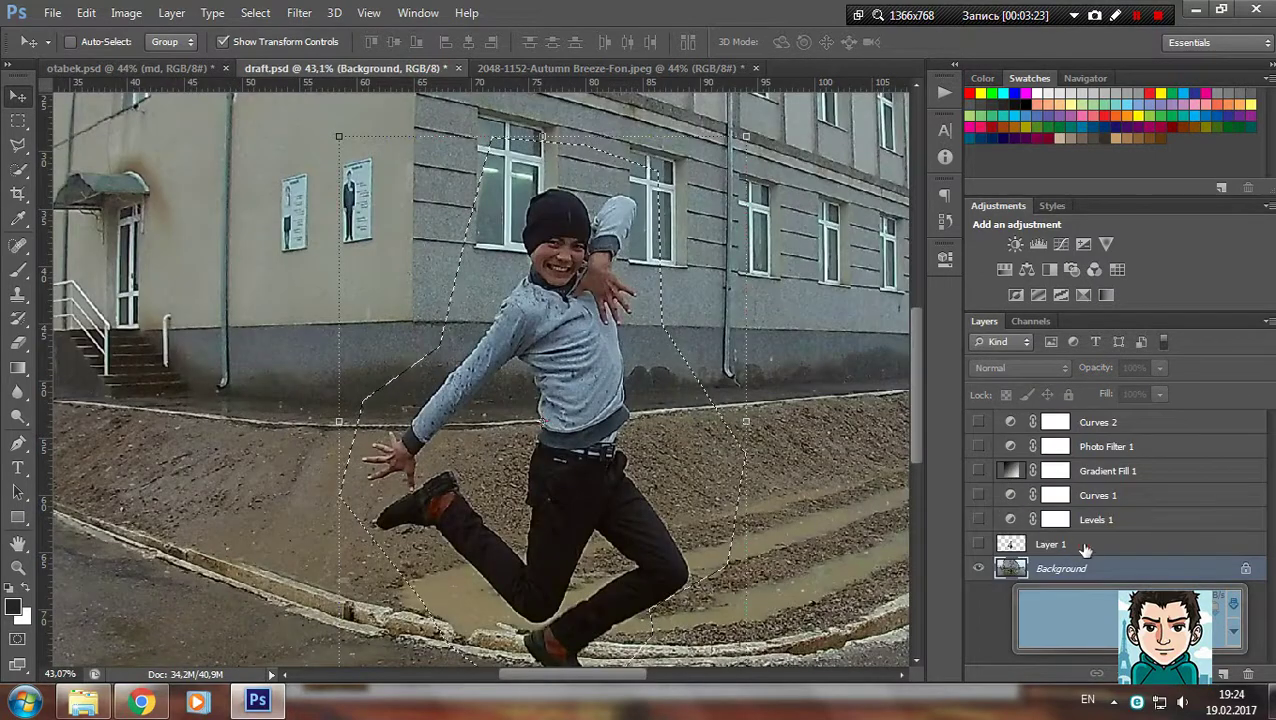
click(1050, 544)
click(978, 544)
mouse_move(530, 385)
mouse_down()
mouse_move(672, 67)
mouse_move(565, 325)
mouse_move(565, 355)
mouse_up()
drag(537, 408, 503, 393)
Scale the boy down, position him over the road, and commit the transform
scroll(558, 567, down, 3)
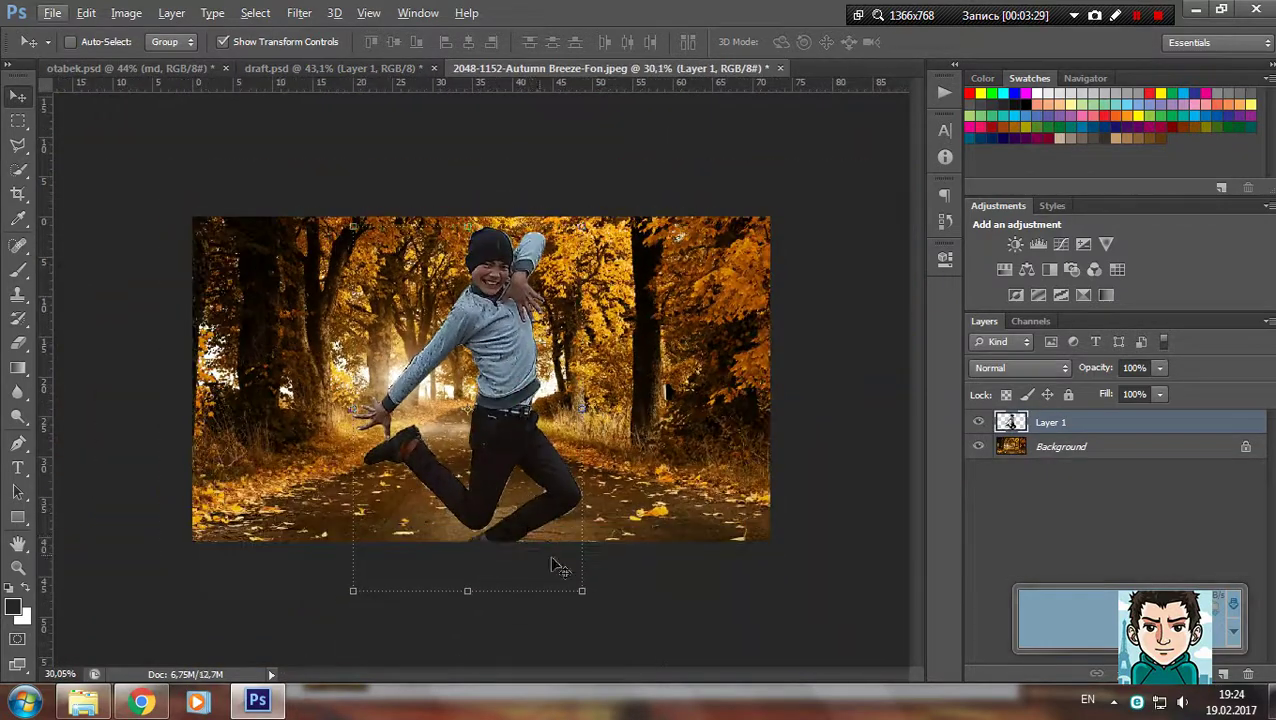
drag(581, 590, 505, 495)
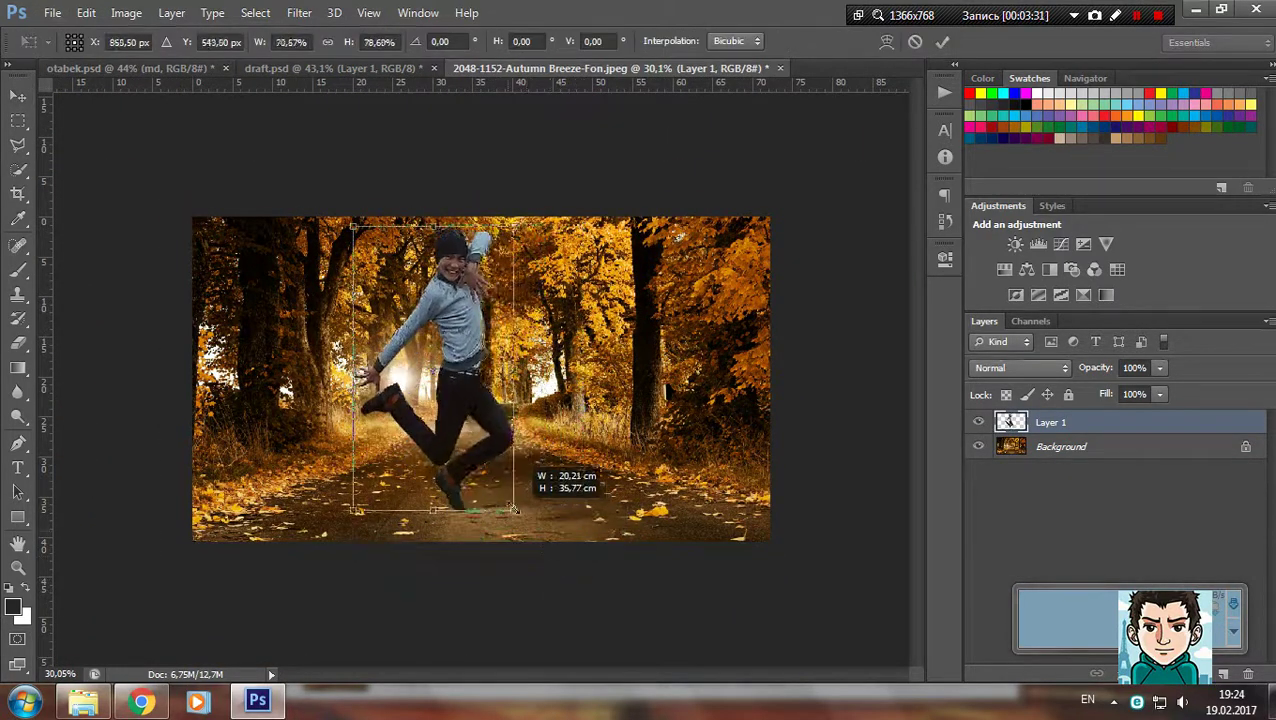
scroll(446, 356, up, 3)
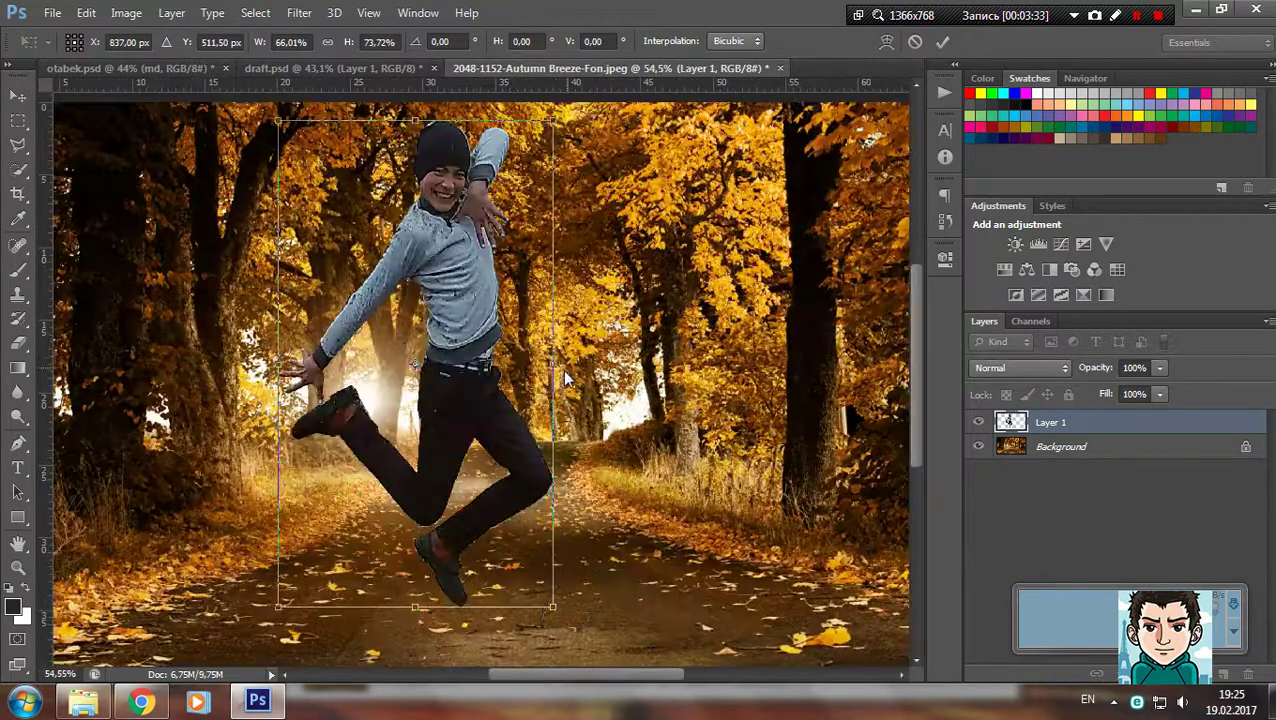
drag(556, 368, 590, 373)
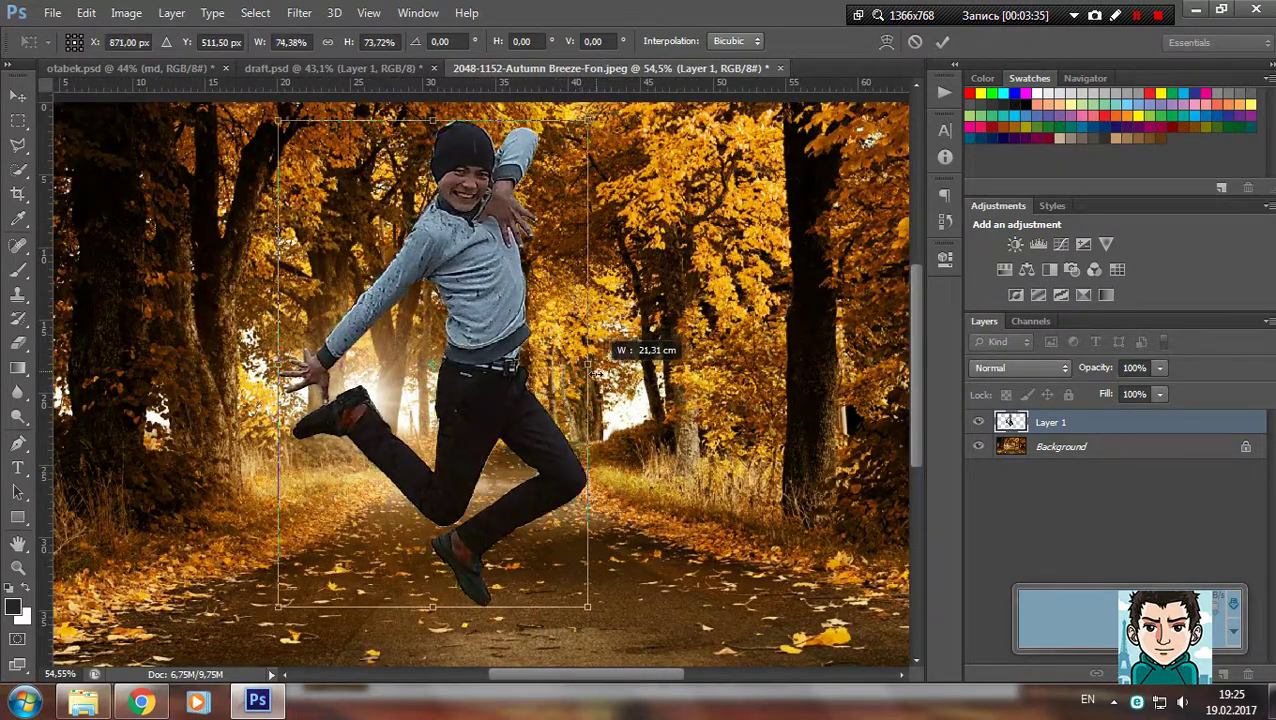
drag(584, 122, 558, 172)
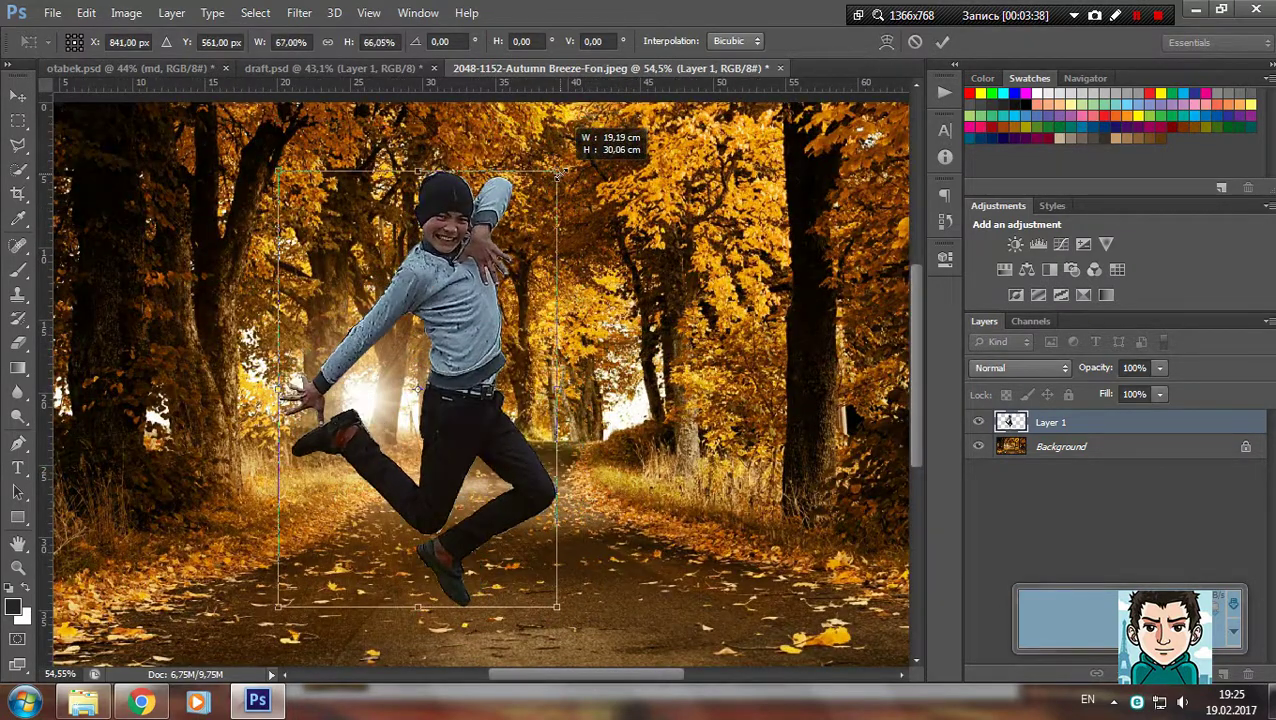
drag(518, 242, 487, 258)
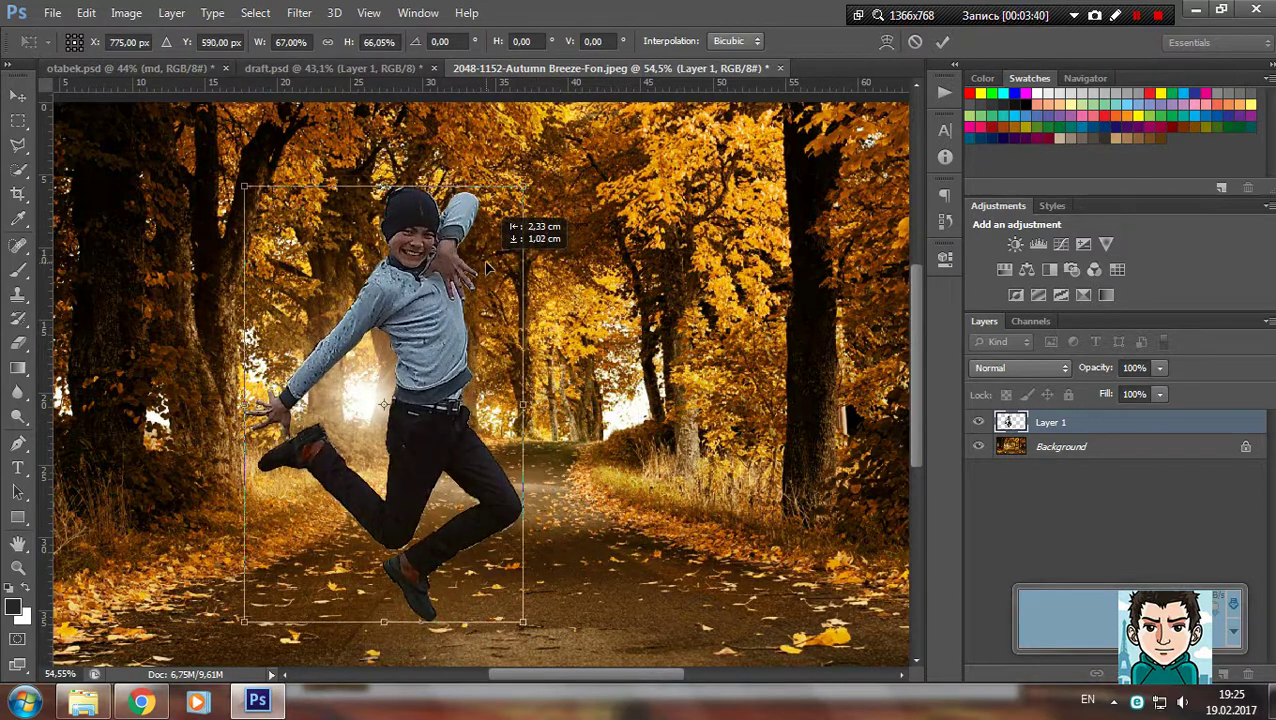
drag(531, 403, 542, 399)
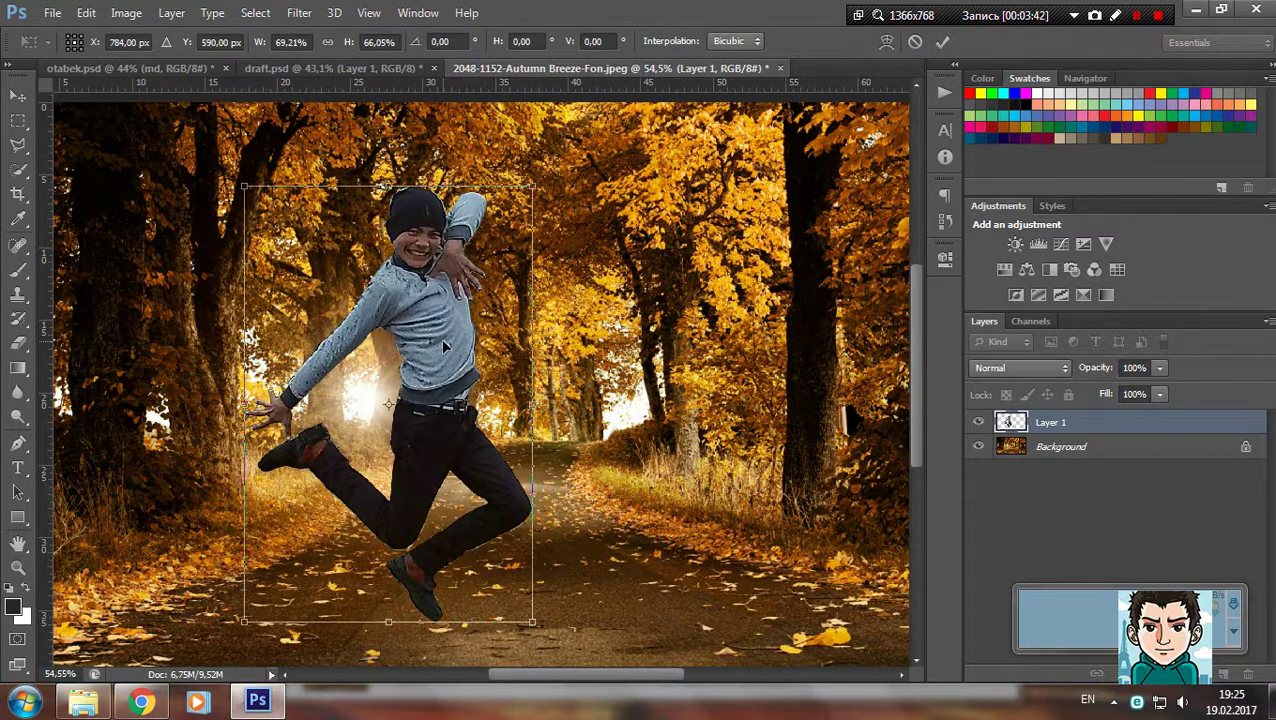
drag(441, 338, 453, 359)
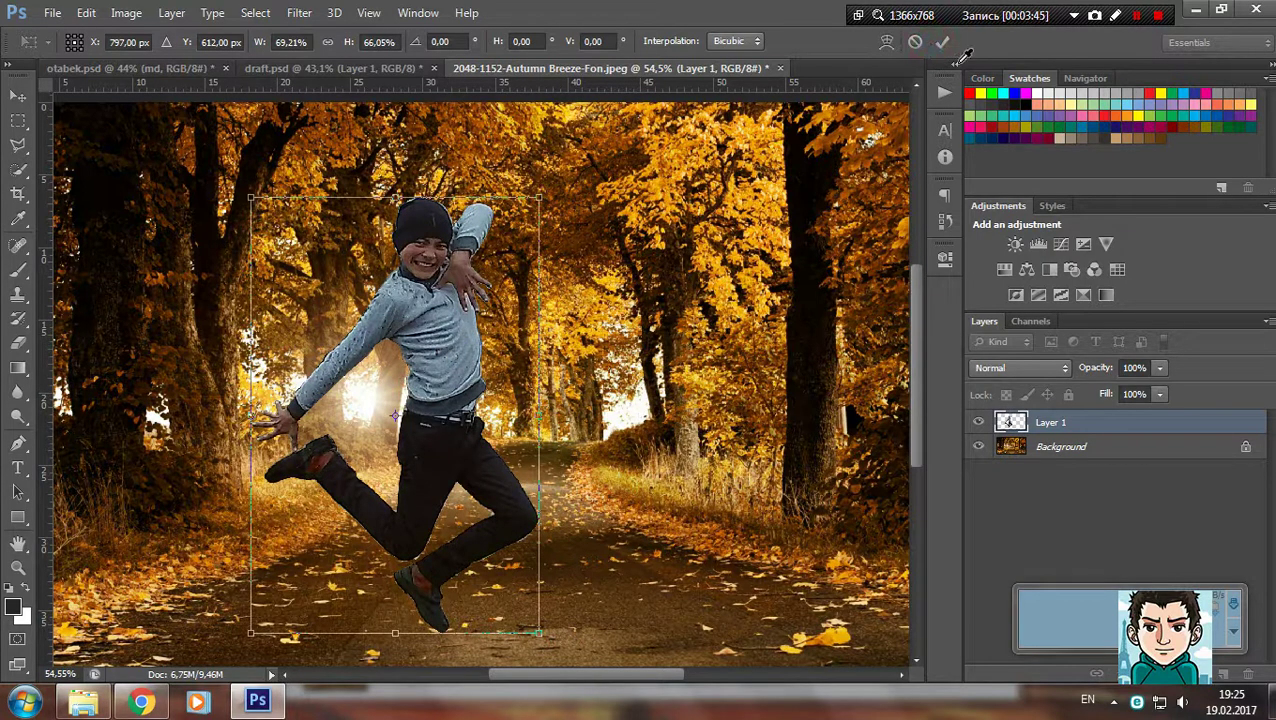
click(942, 42)
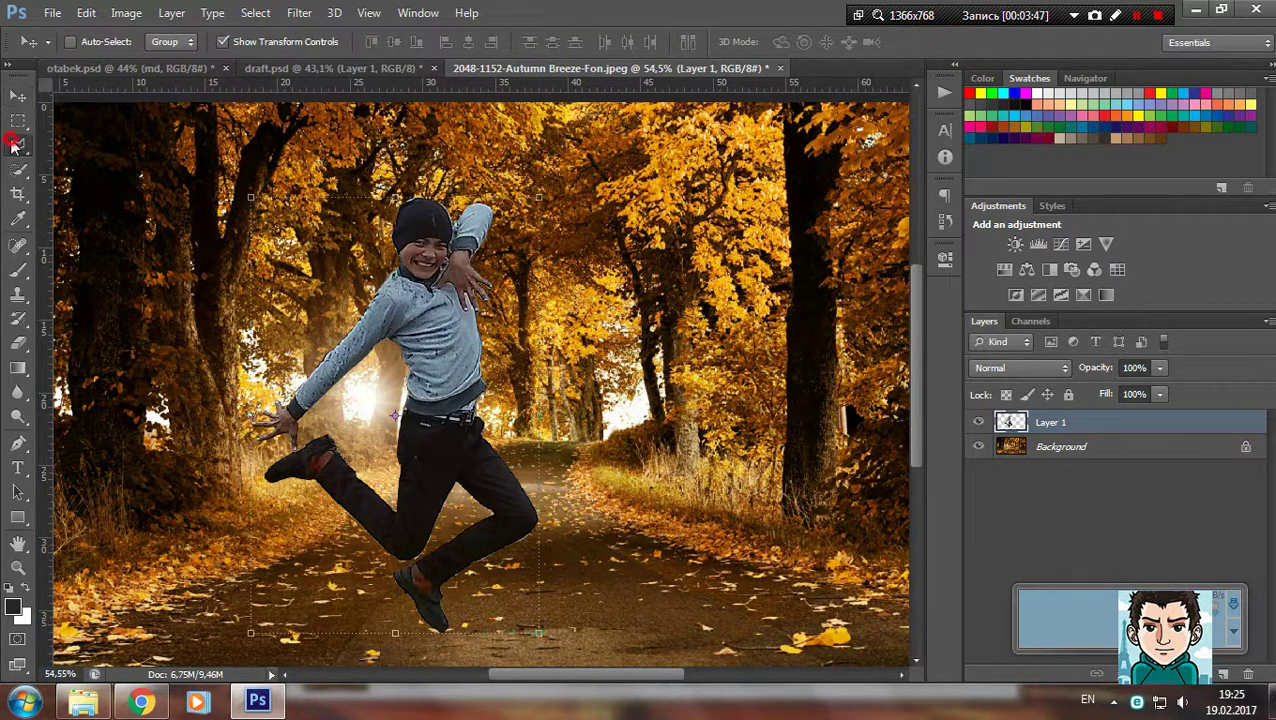
Switch to the Polygonal Lasso and delete the white fringe along the top of the hat
drag(14, 145, 51, 158)
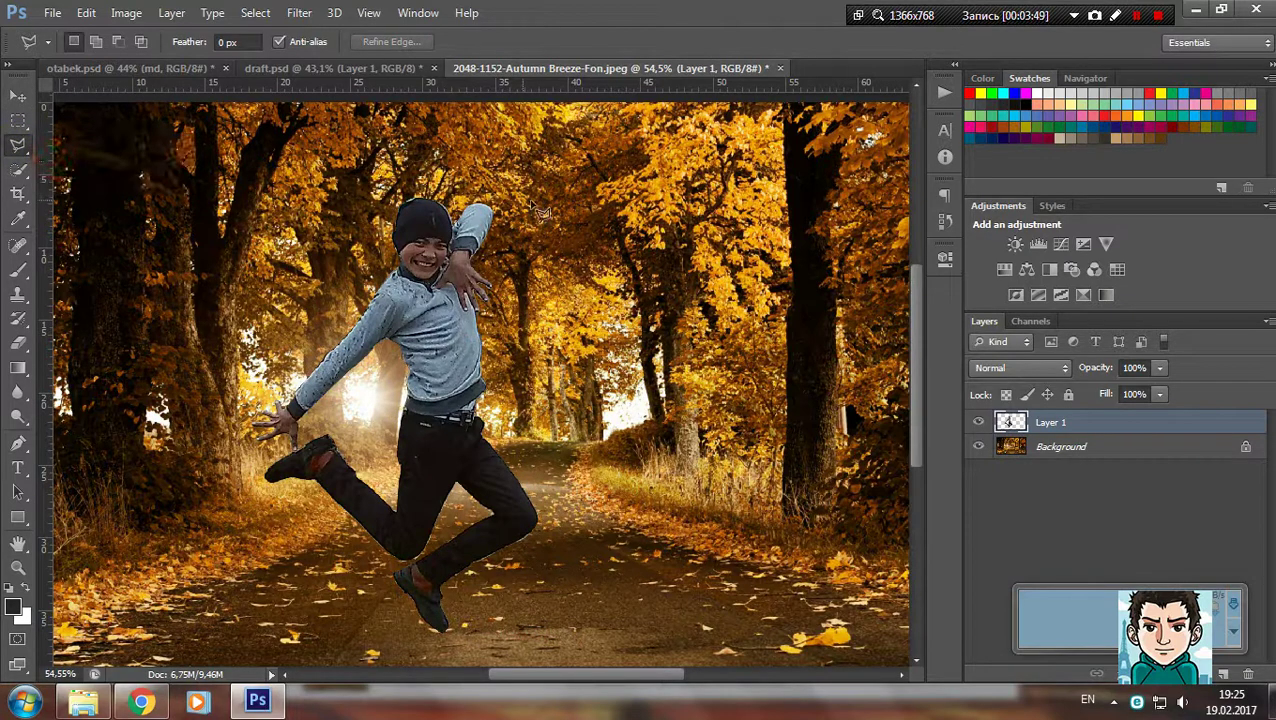
scroll(430, 200, up, 3)
scroll(420, 200, up, 3)
scroll(400, 230, up, 2)
scroll(340, 290, up, 1)
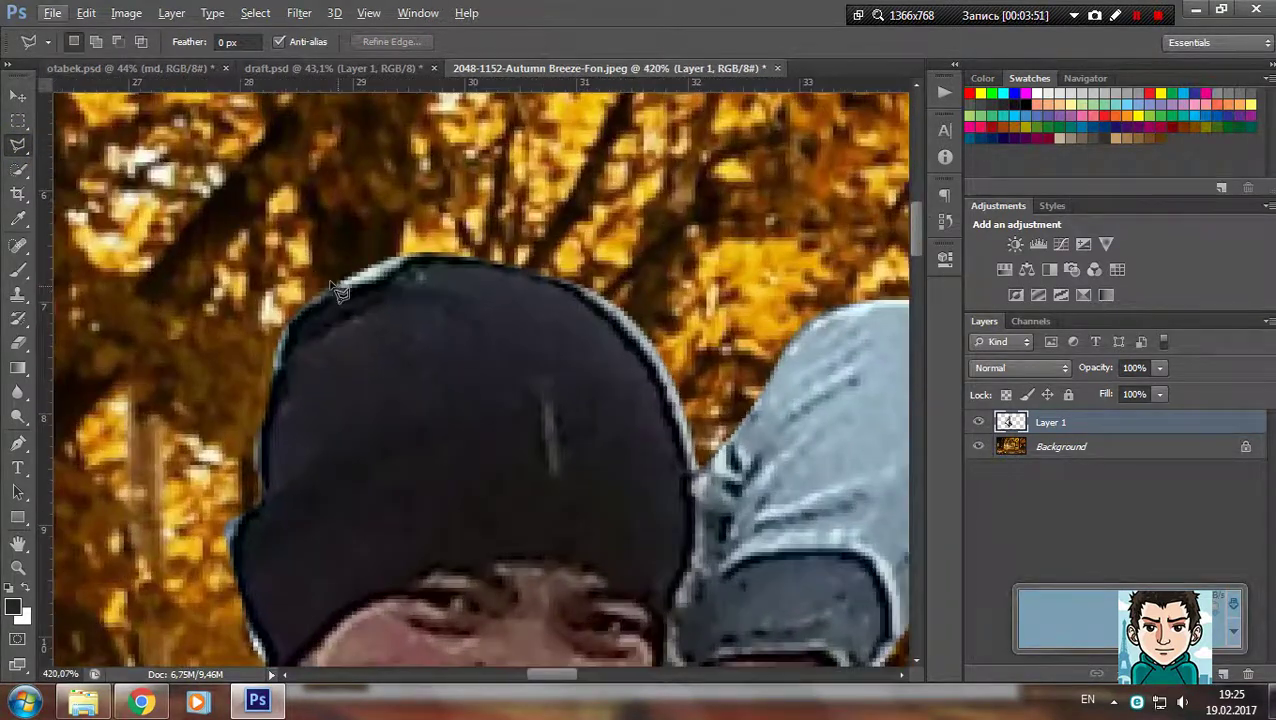
click(330, 282)
click(408, 259)
click(440, 245)
double_click(426, 191)
key(Delete)
key(ctrl+d)
Select and delete the white fringe beside the hat, then deselect
scroll(430, 200, right, 3)
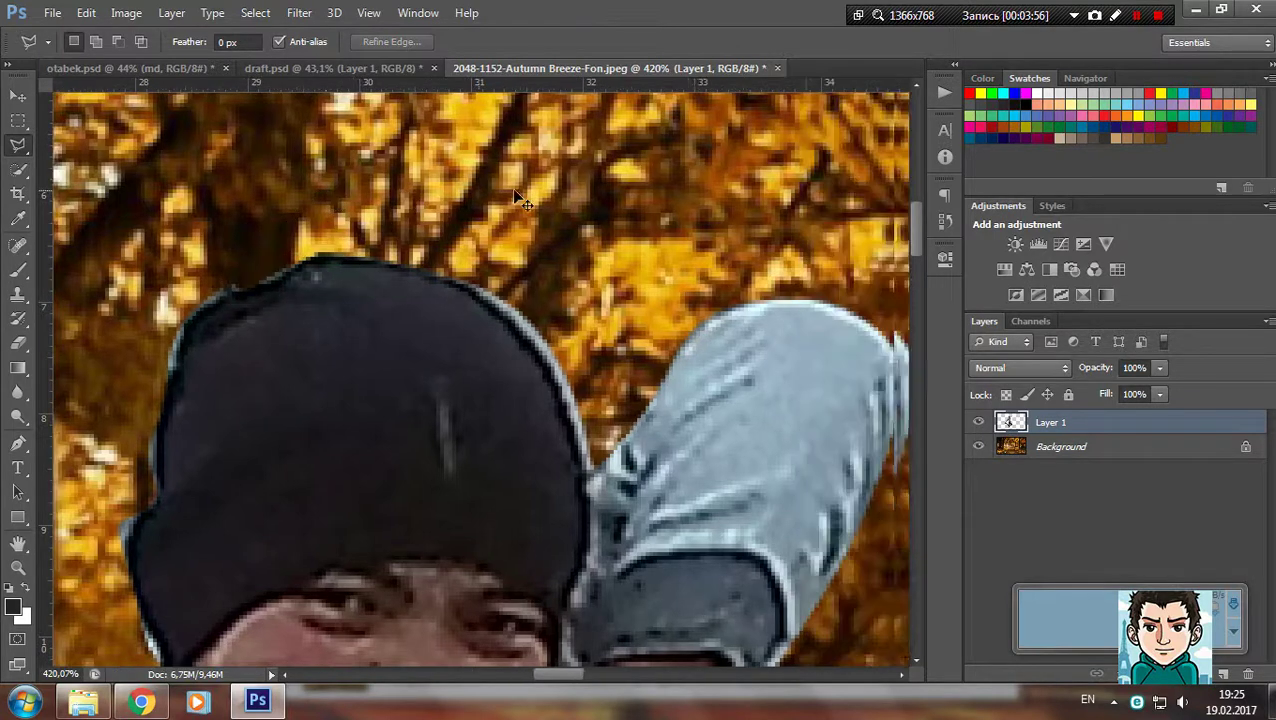
scroll(450, 210, down, 3)
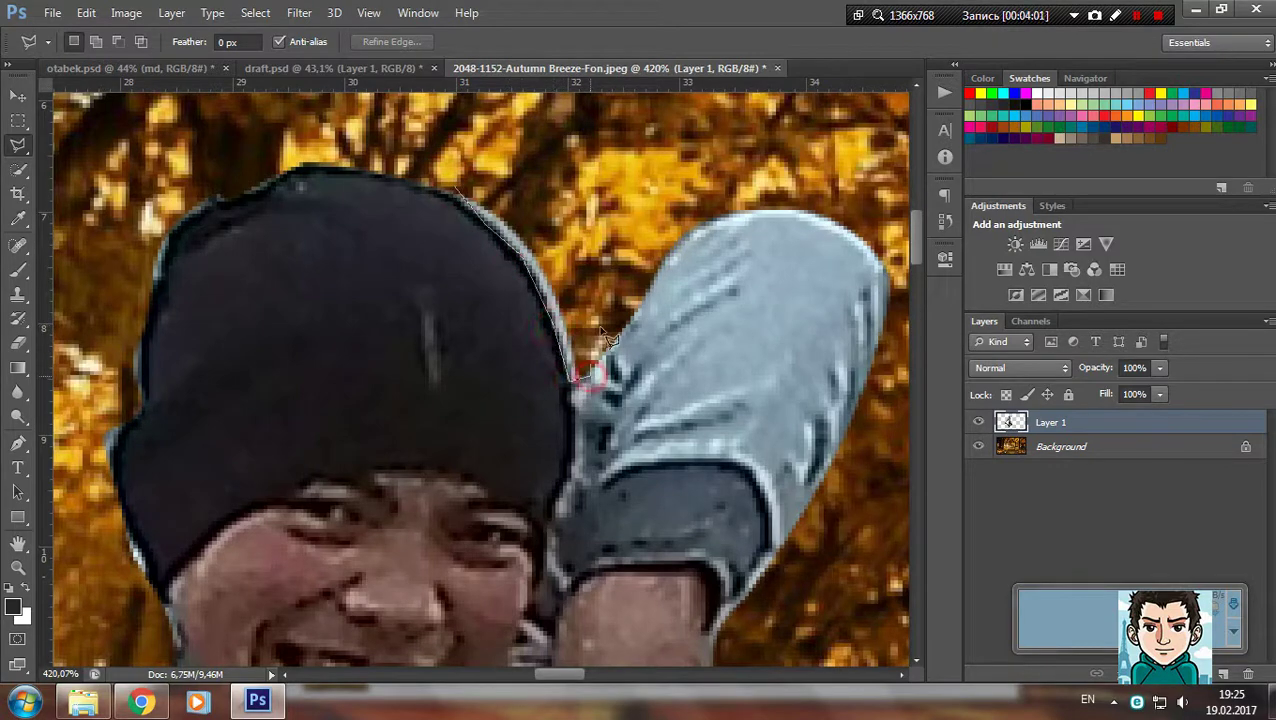
double_click(584, 136)
key(Delete)
key(ctrl+d)
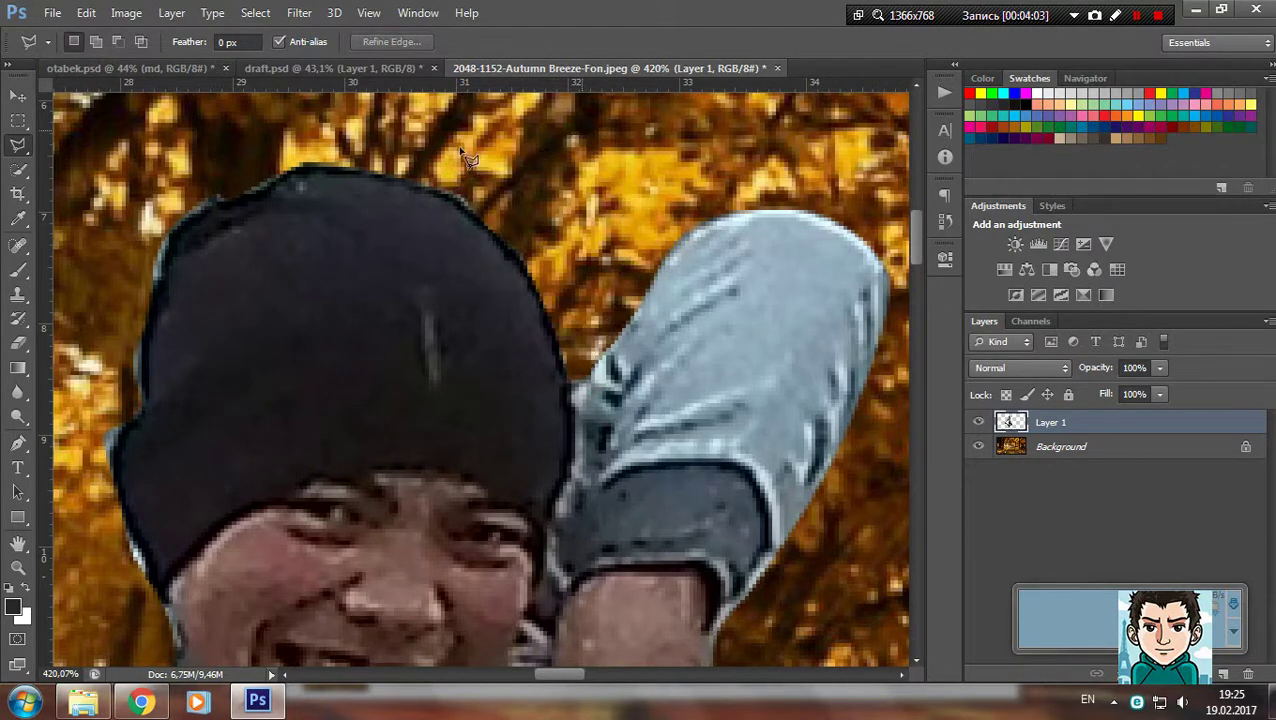
Remove two slivers of background fringe along the boy's finger edge
scroll(465, 160, down, 5)
scroll(650, 460, up, 8)
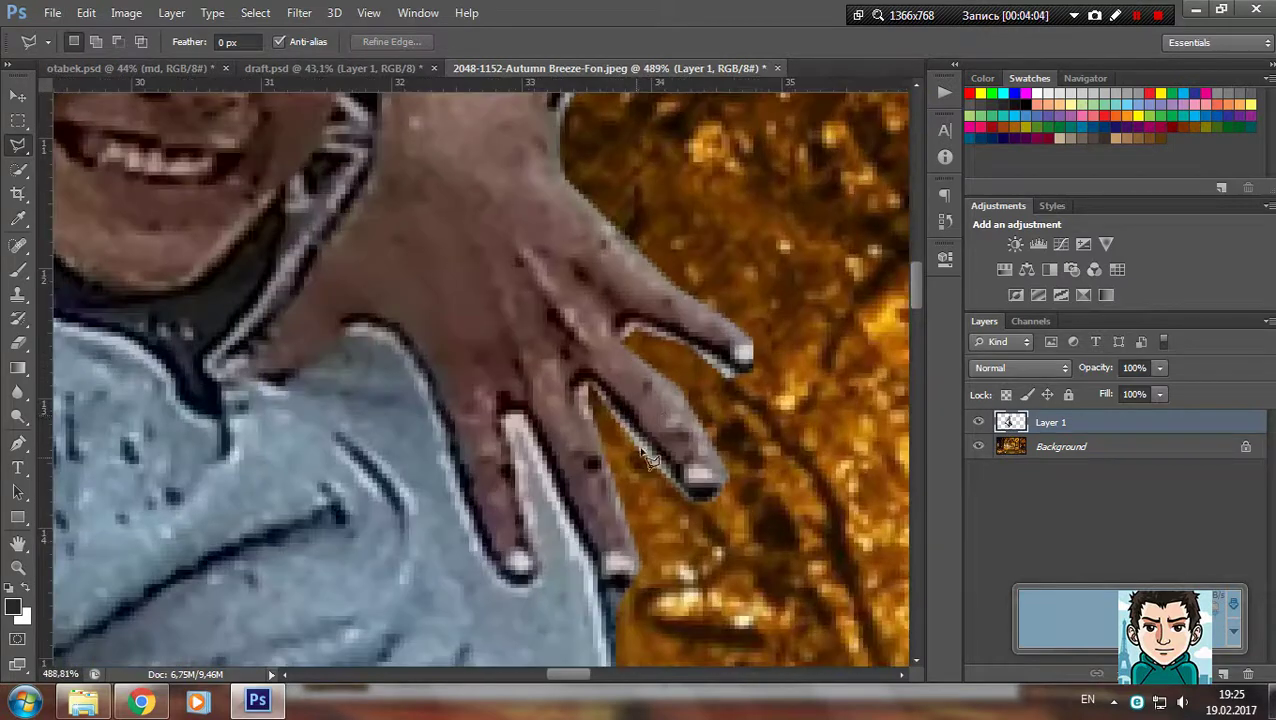
click(594, 386)
double_click(655, 515)
key(Delete)
key(ctrl+d)
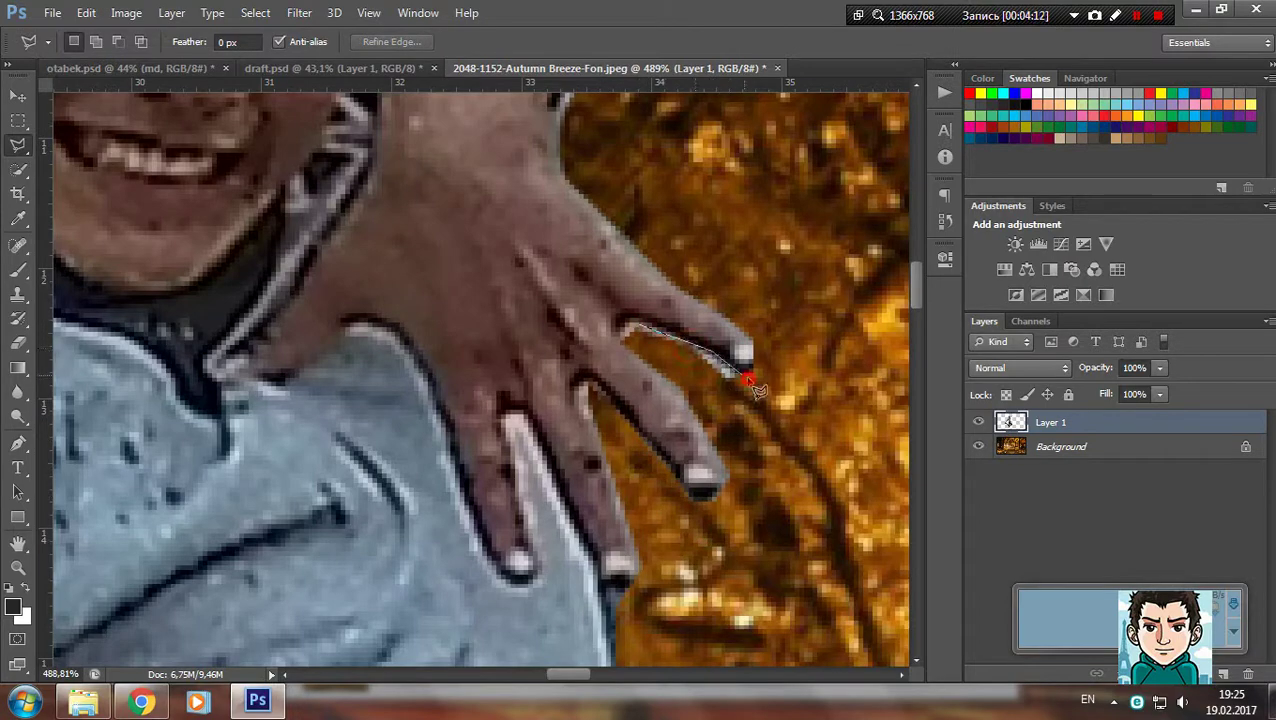
double_click(718, 402)
key(Delete)
key(ctrl+d)
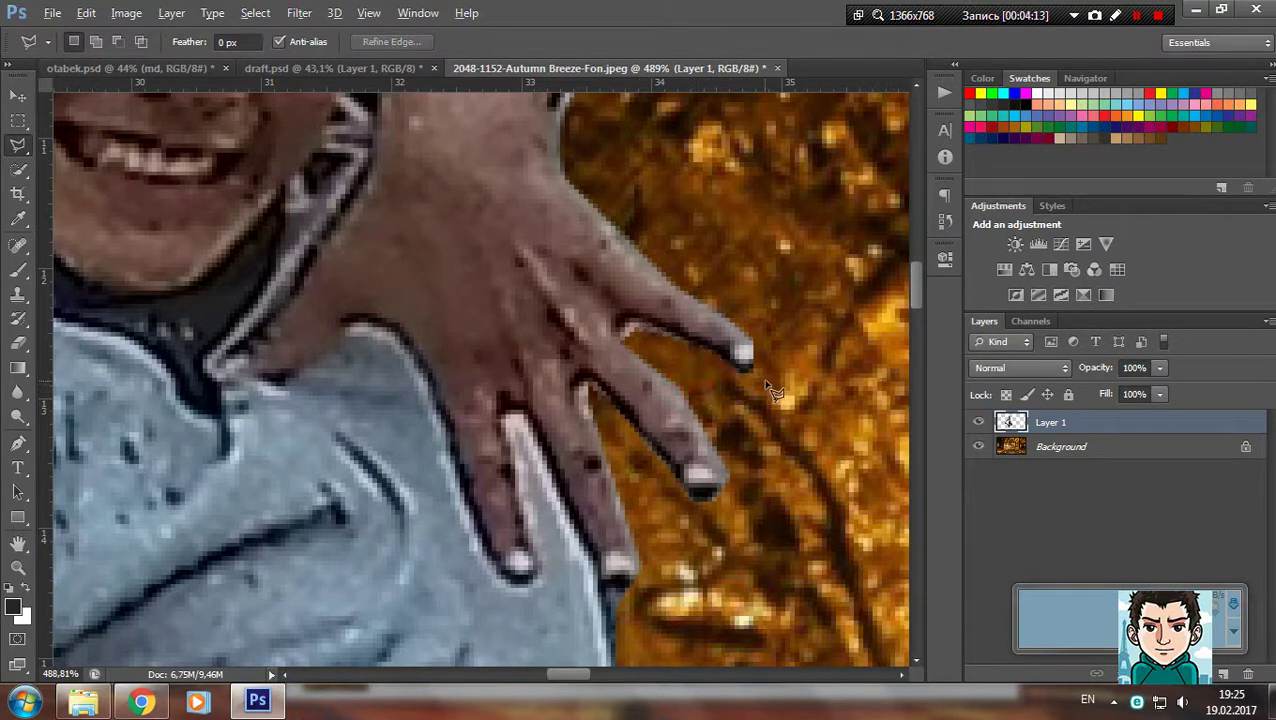
Start outlining stray background at the hat's left edge, redoing the outline beside the hat
scroll(740, 390, down, 5)
scroll(363, 232, up, 5)
scroll(363, 232, down, 2)
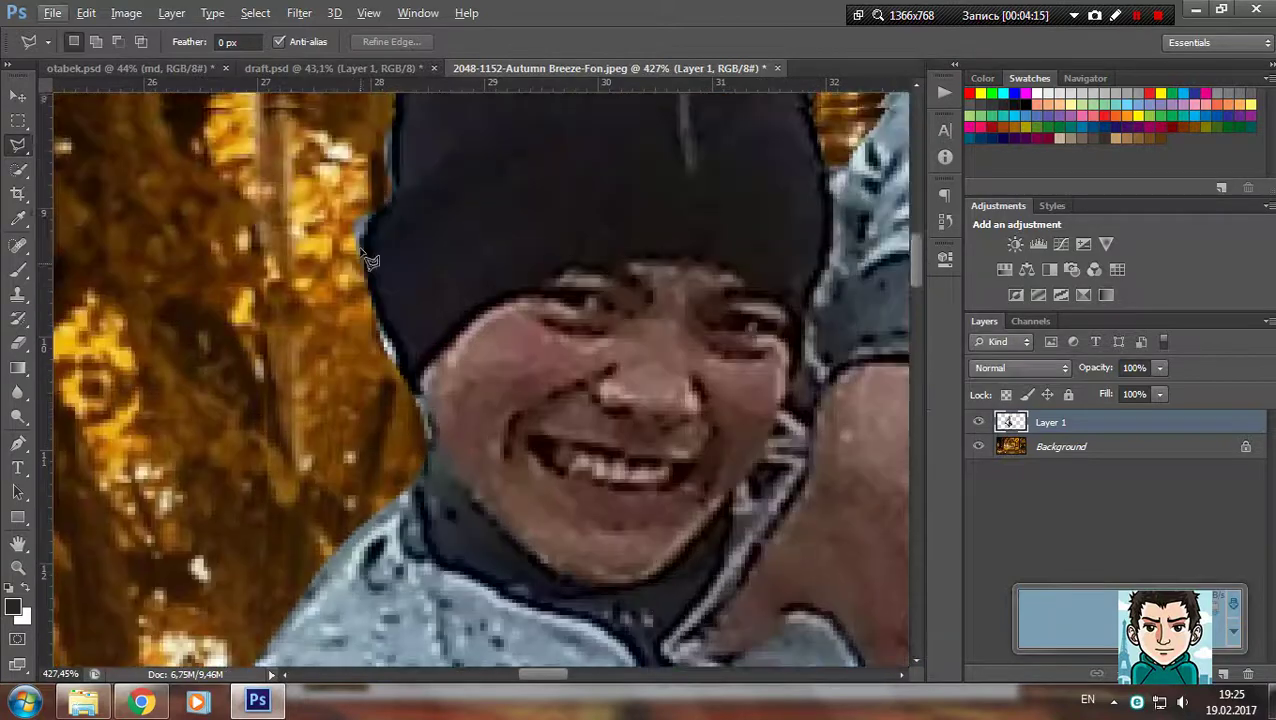
scroll(363, 232, up, 4)
click(375, 257)
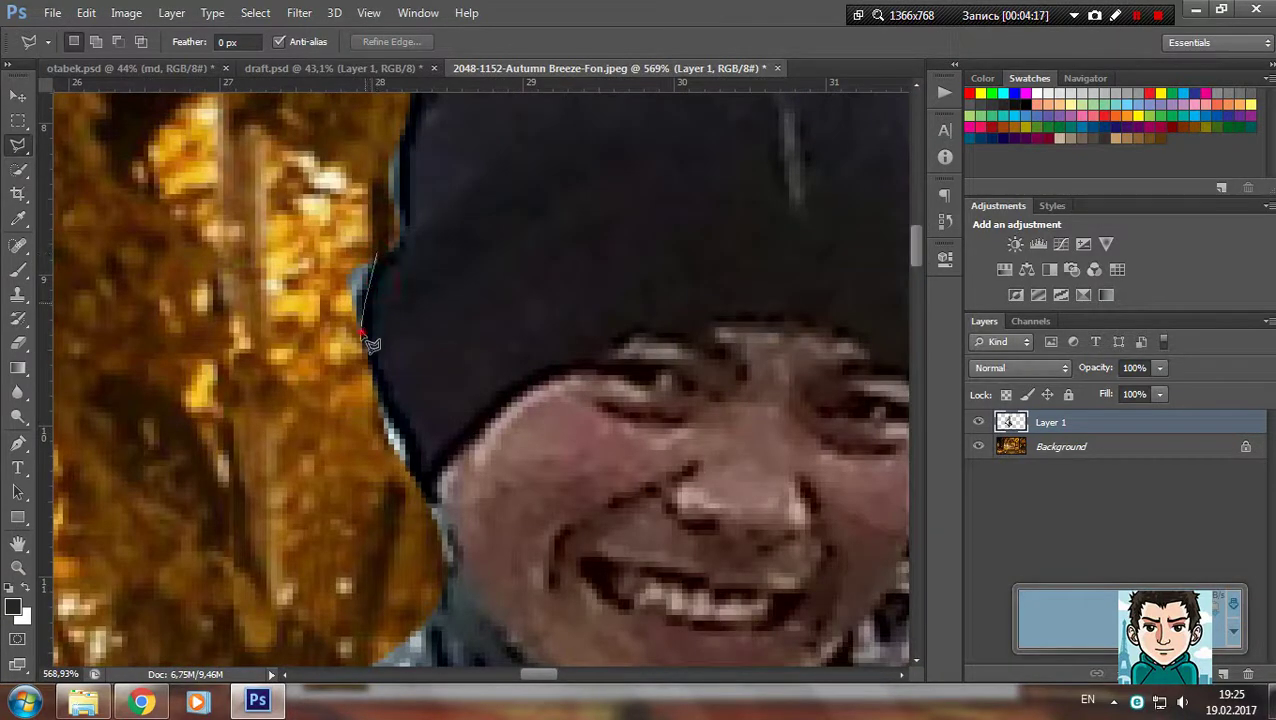
key(Escape)
scroll(390, 337, down, 2)
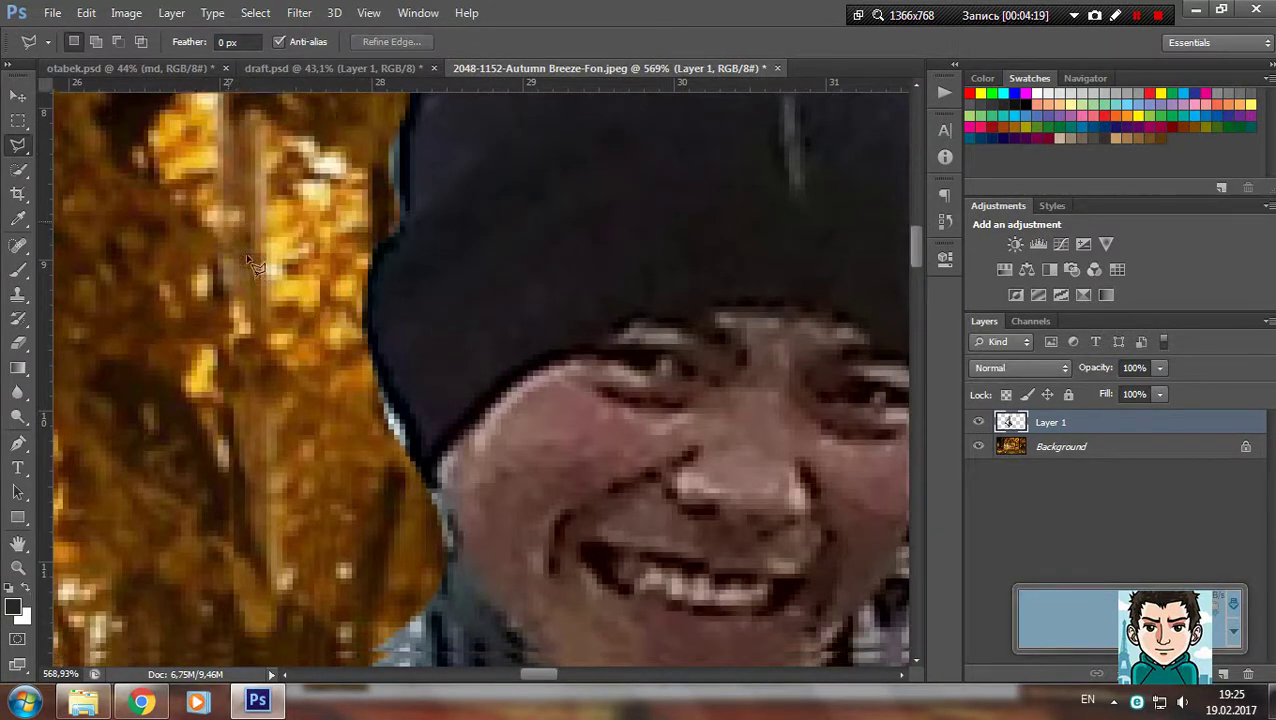
click(407, 382)
click(404, 412)
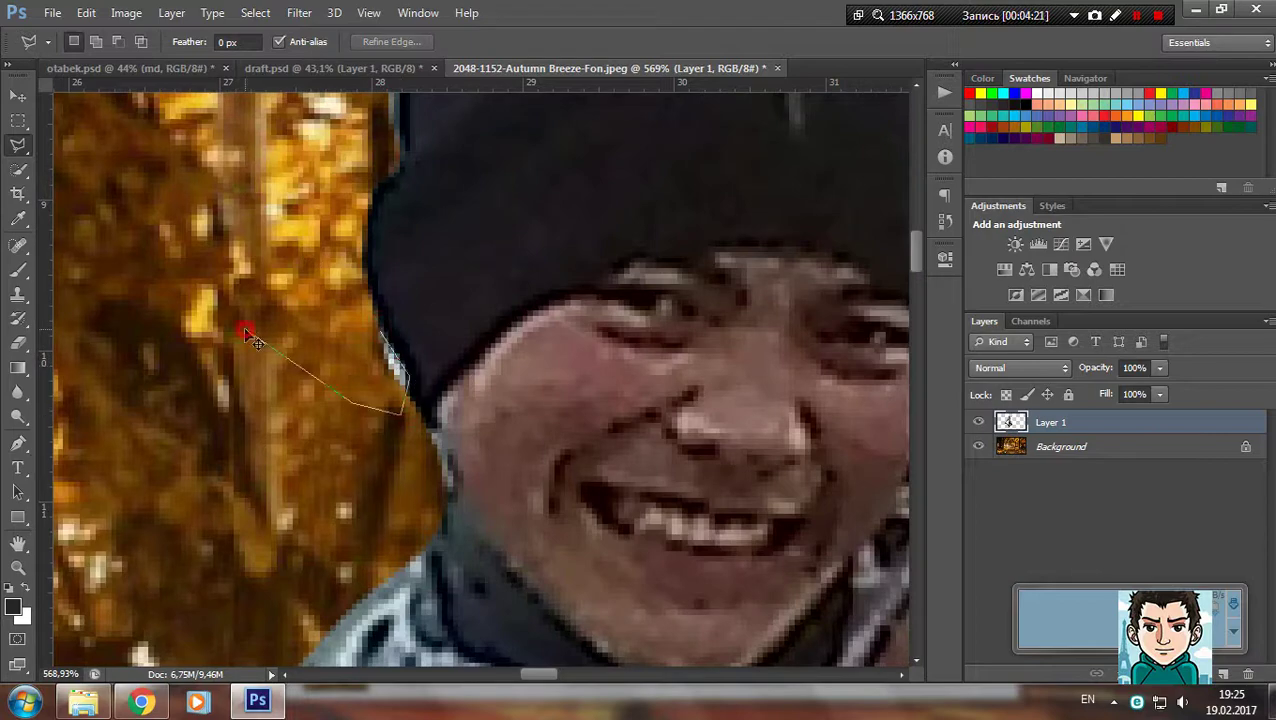
Trace the fringe along the lower leg edge, then cancel that outline
scroll(256, 343, down, 1)
scroll(300, 380, down, 1)
scroll(385, 440, down, 1)
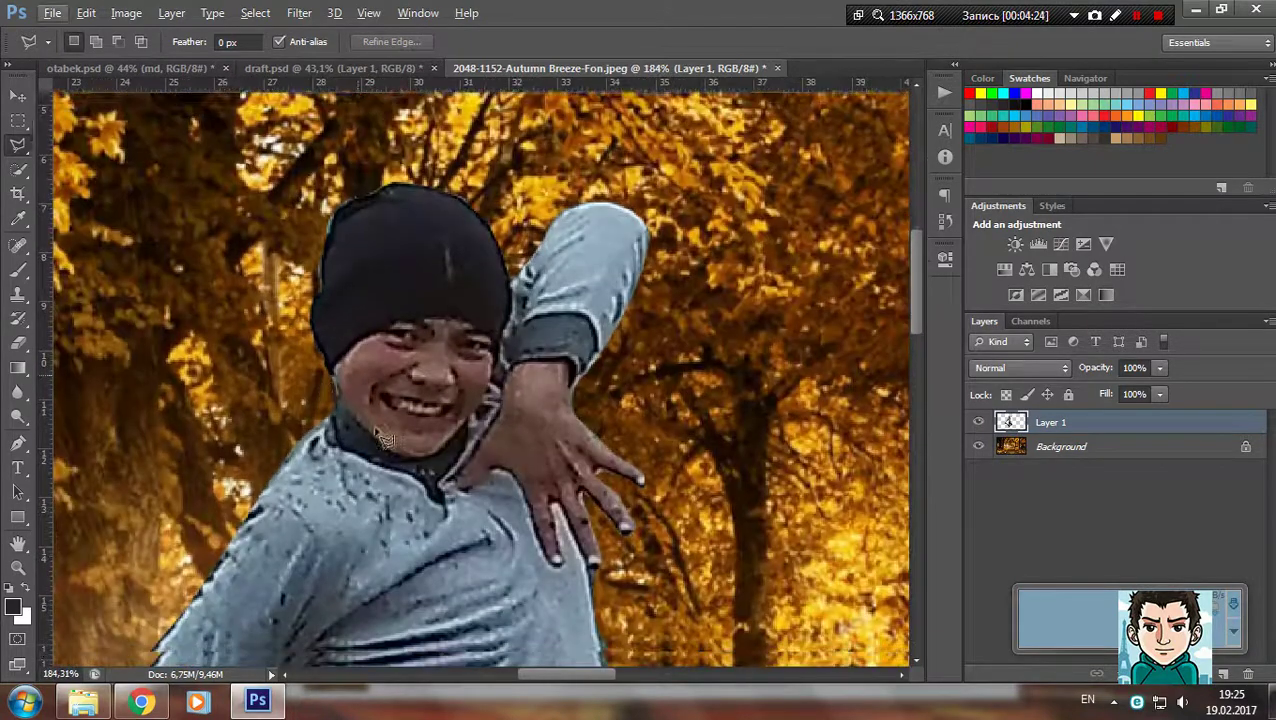
scroll(383, 440, down, 5)
scroll(383, 448, down, 5)
scroll(383, 456, down, 5)
scroll(383, 464, down, 5)
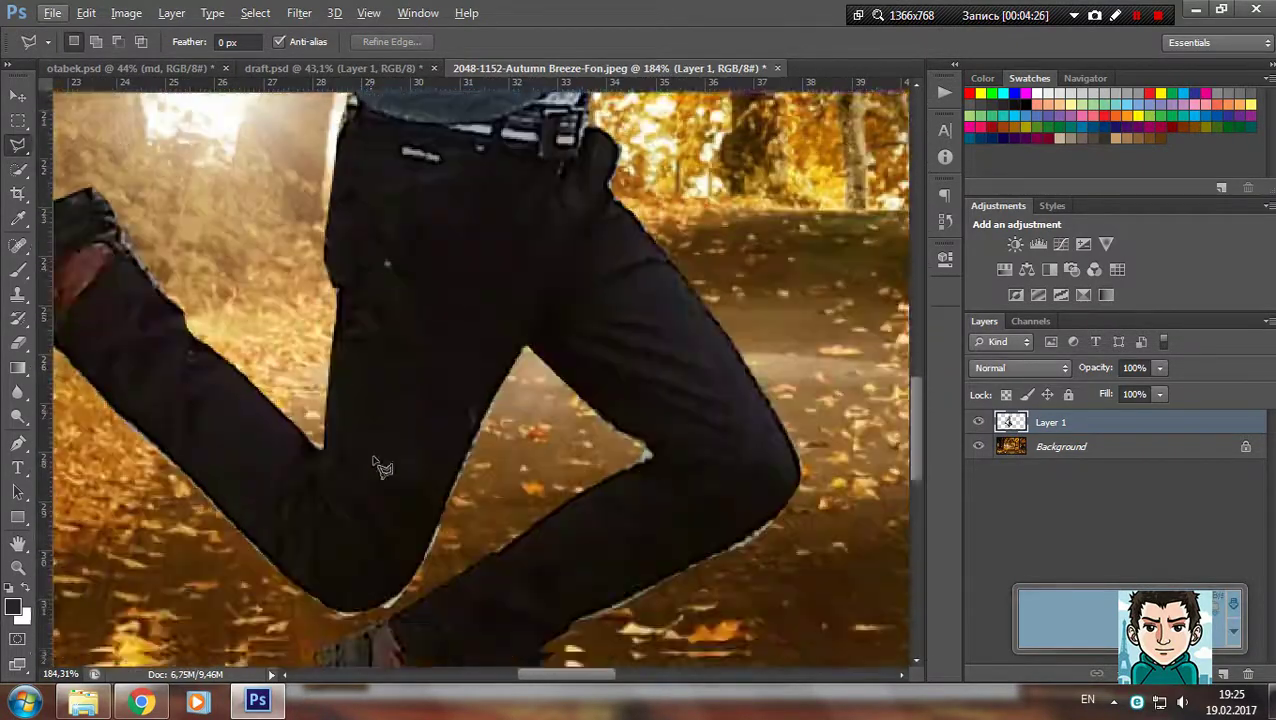
scroll(763, 484, down, 3)
scroll(770, 443, up, 2)
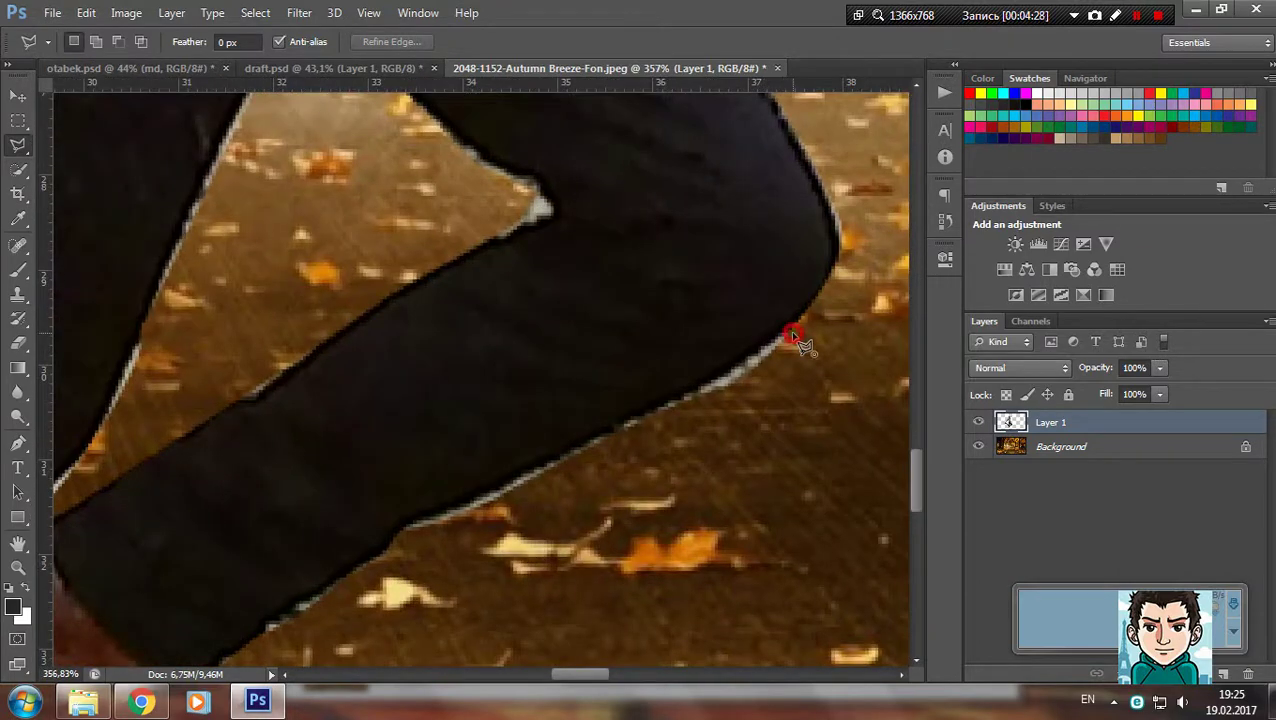
drag(755, 370, 688, 412)
drag(565, 450, 447, 518)
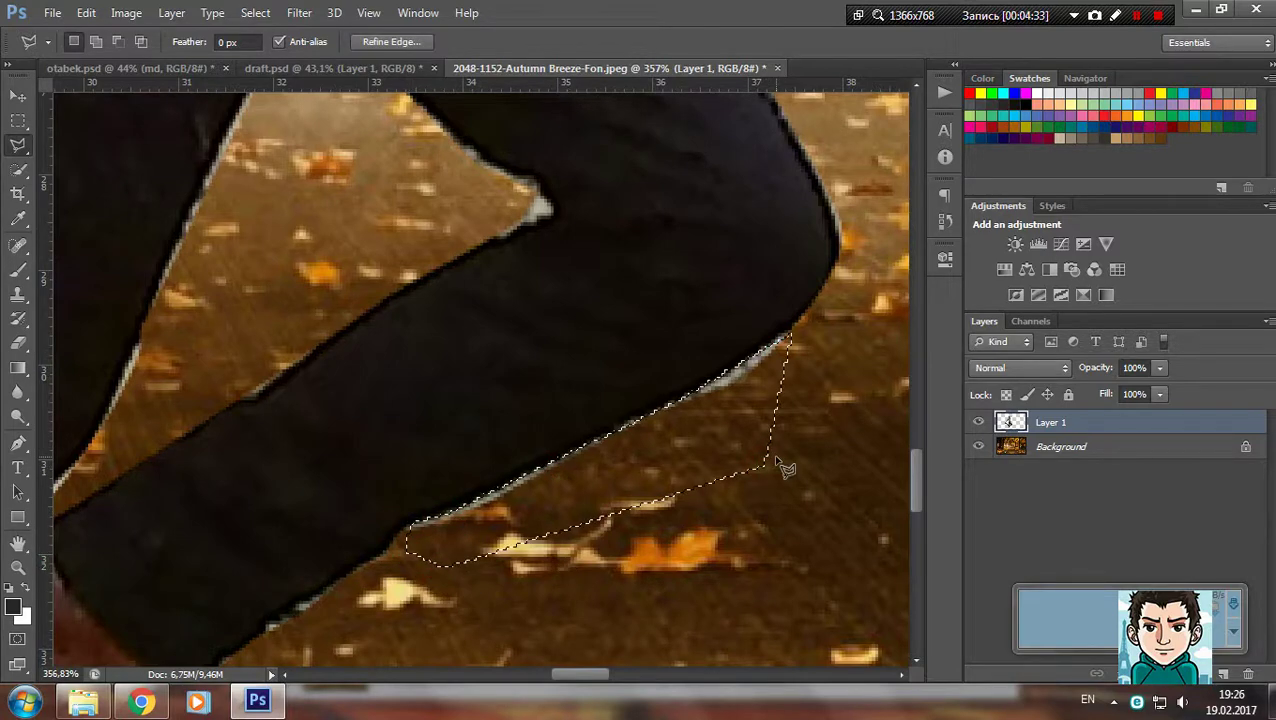
key(Escape)
Clear the fringe at the pointed leg corner and along the trouser edge
scroll(553, 273, up, 2)
scroll(553, 273, up, 3)
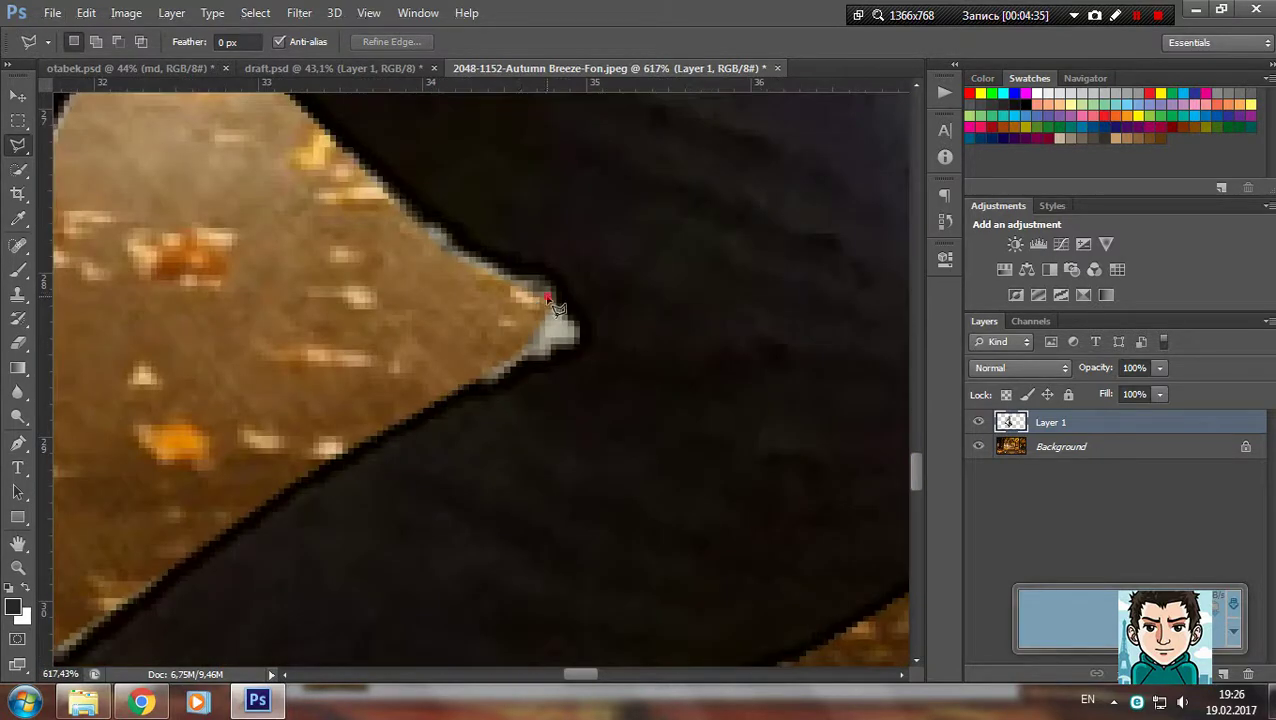
mouse_move(571, 319)
mouse_down()
mouse_move(563, 360)
mouse_move(385, 356)
mouse_up()
key(ctrl+d)
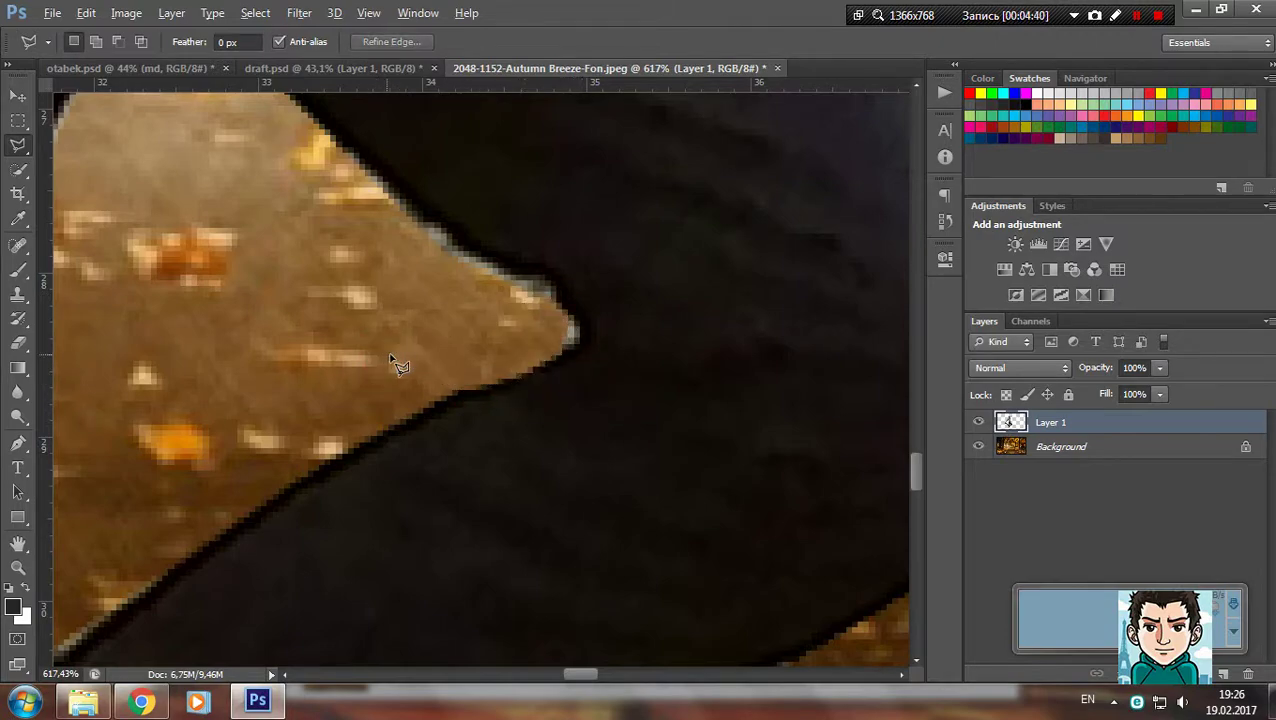
scroll(390, 362, down, 3)
scroll(256, 500, left, 3)
scroll(318, 500, up, 3)
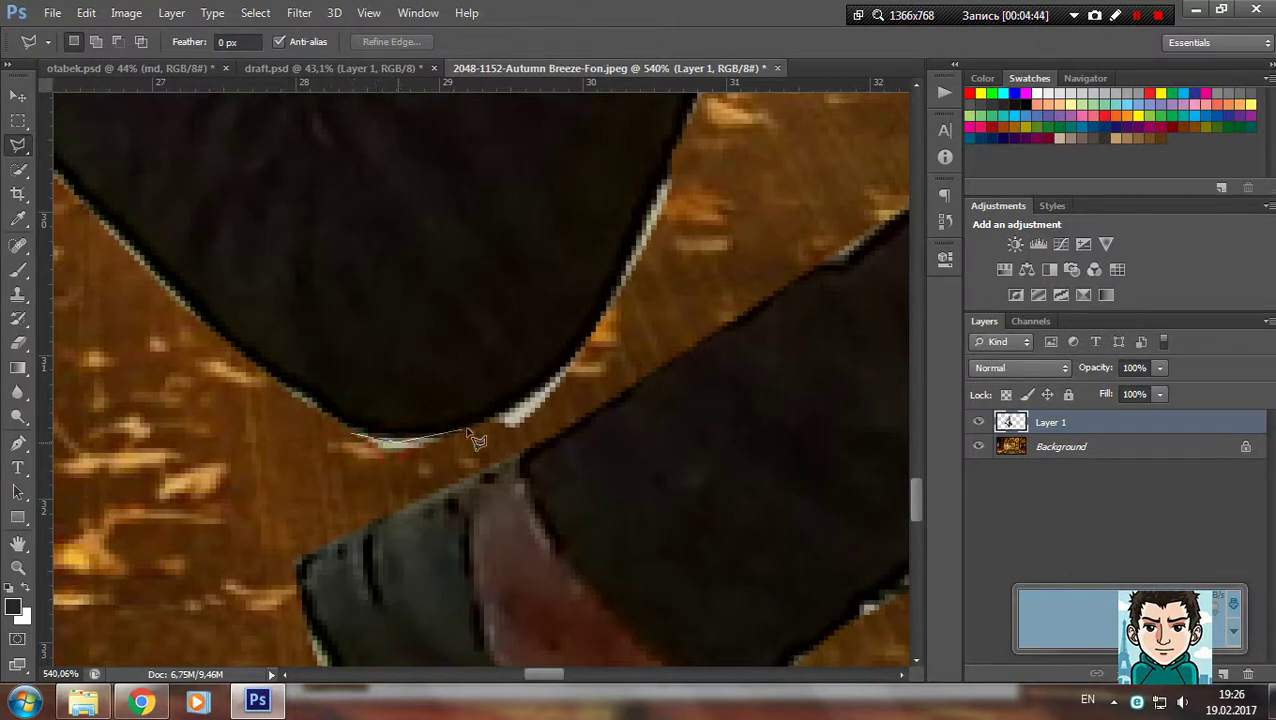
mouse_move(390, 445)
mouse_down()
mouse_move(529, 417)
mouse_move(662, 206)
mouse_move(689, 296)
mouse_move(561, 433)
mouse_move(380, 478)
mouse_up()
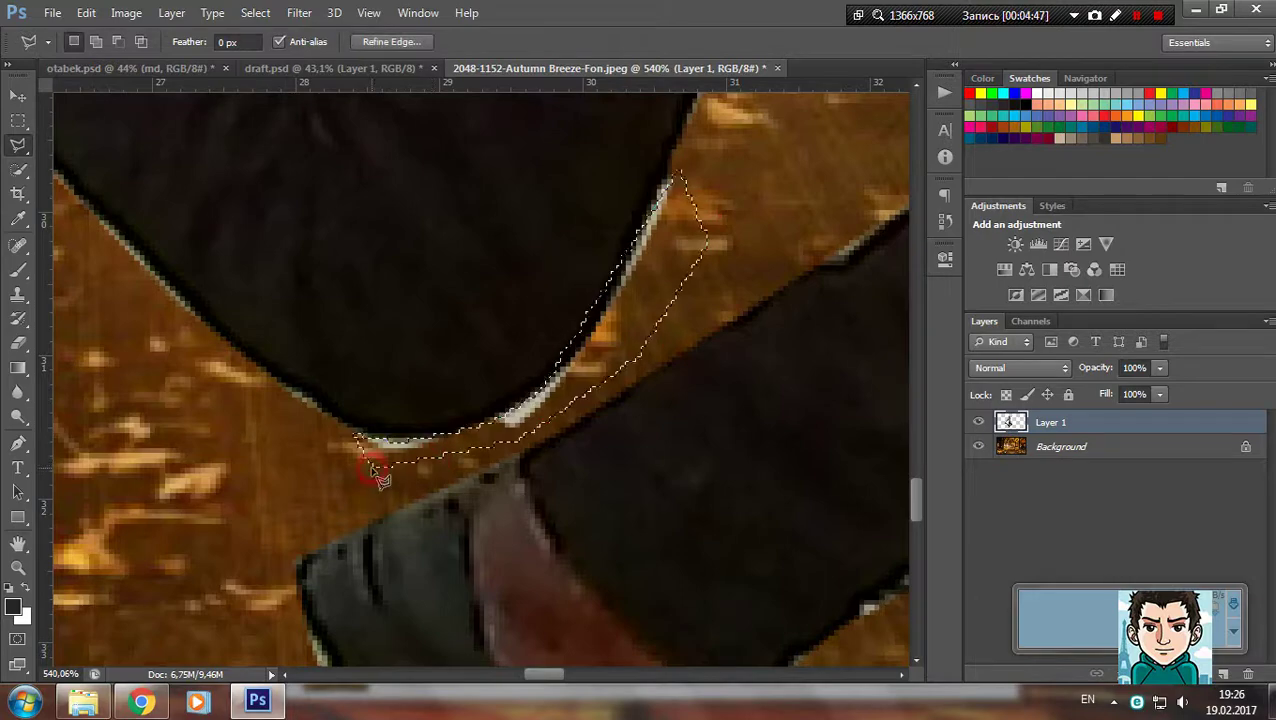
key(Delete)
key(ctrl+d)
Outline a background sliver along the shoe, then cancel the triangular selection
scroll(285, 457, down, 3)
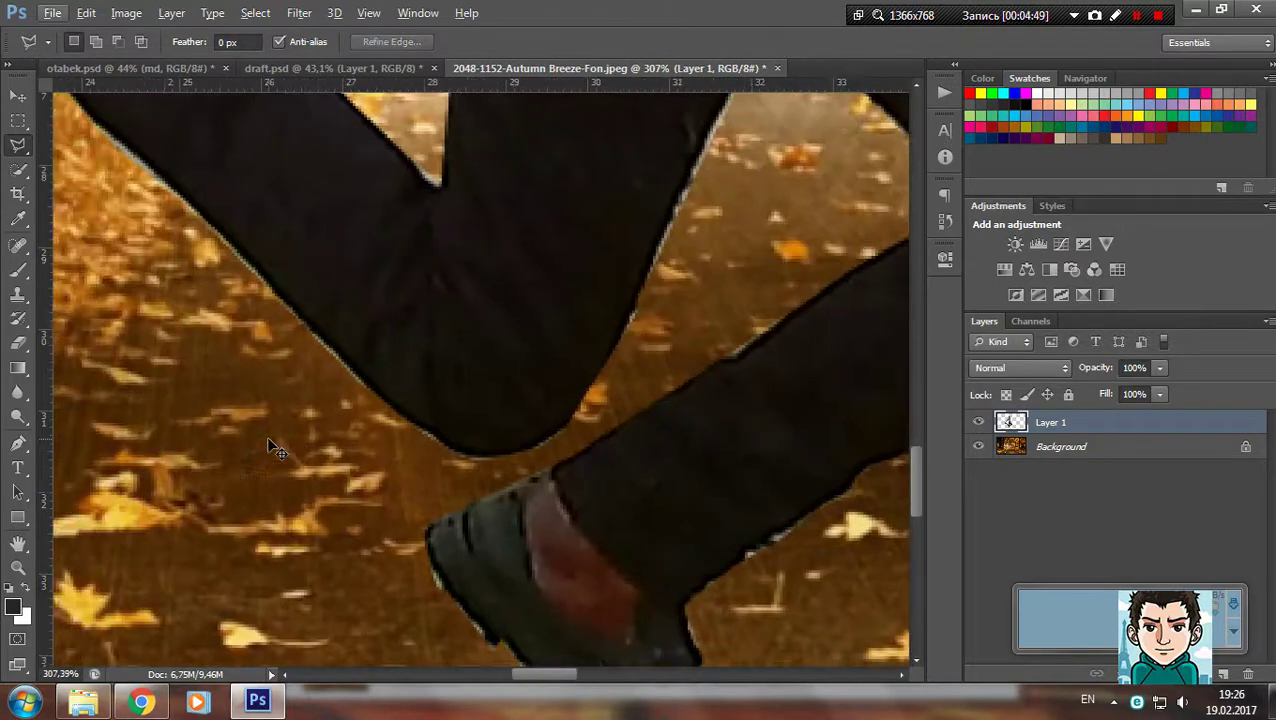
scroll(273, 447, down, 1)
scroll(273, 447, down, 4)
scroll(500, 484, up, 3)
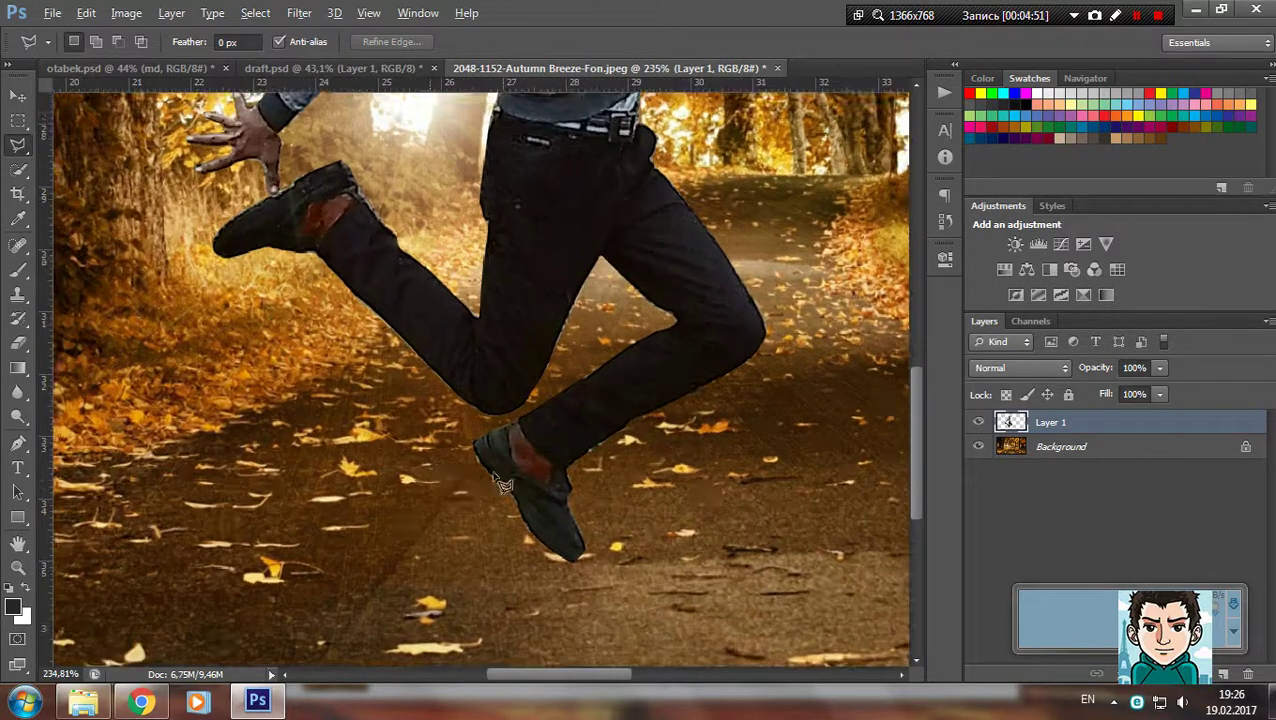
scroll(503, 484, up, 2)
drag(636, 380, 661, 413)
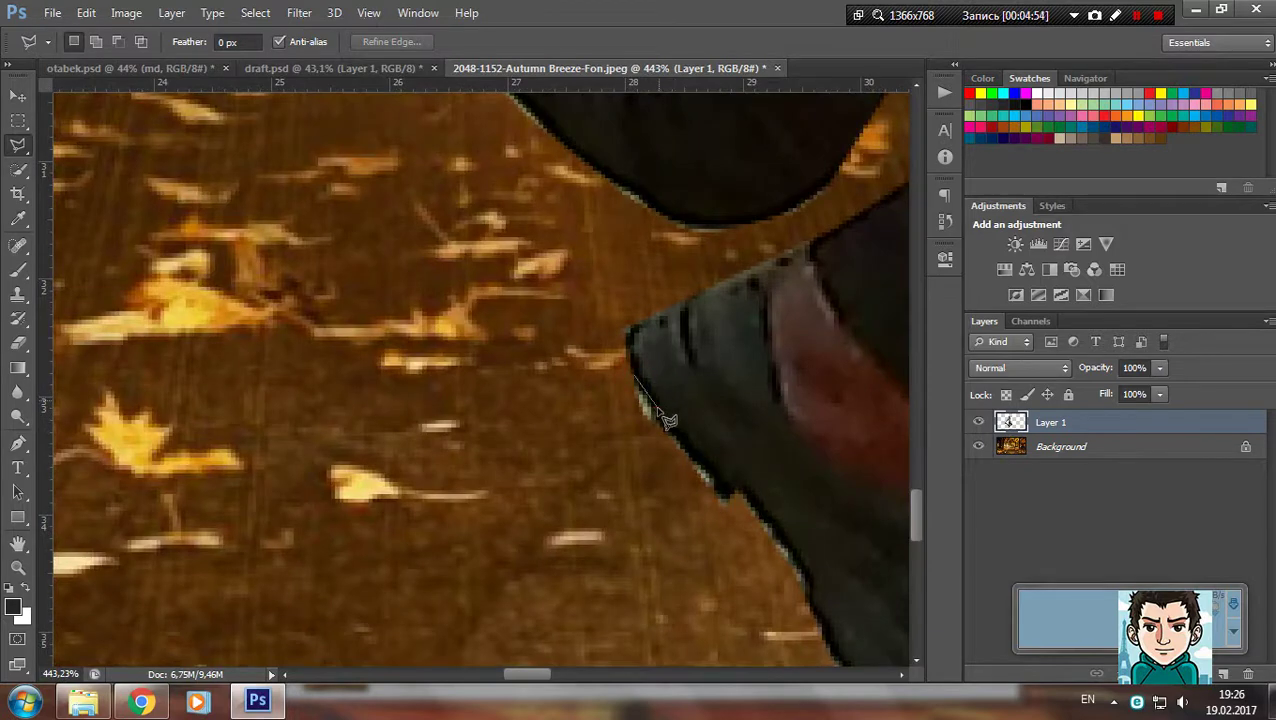
drag(657, 463, 577, 462)
click(575, 464)
scroll(543, 486, down, 3)
scroll(600, 450, right, 2)
scroll(718, 418, up, 3)
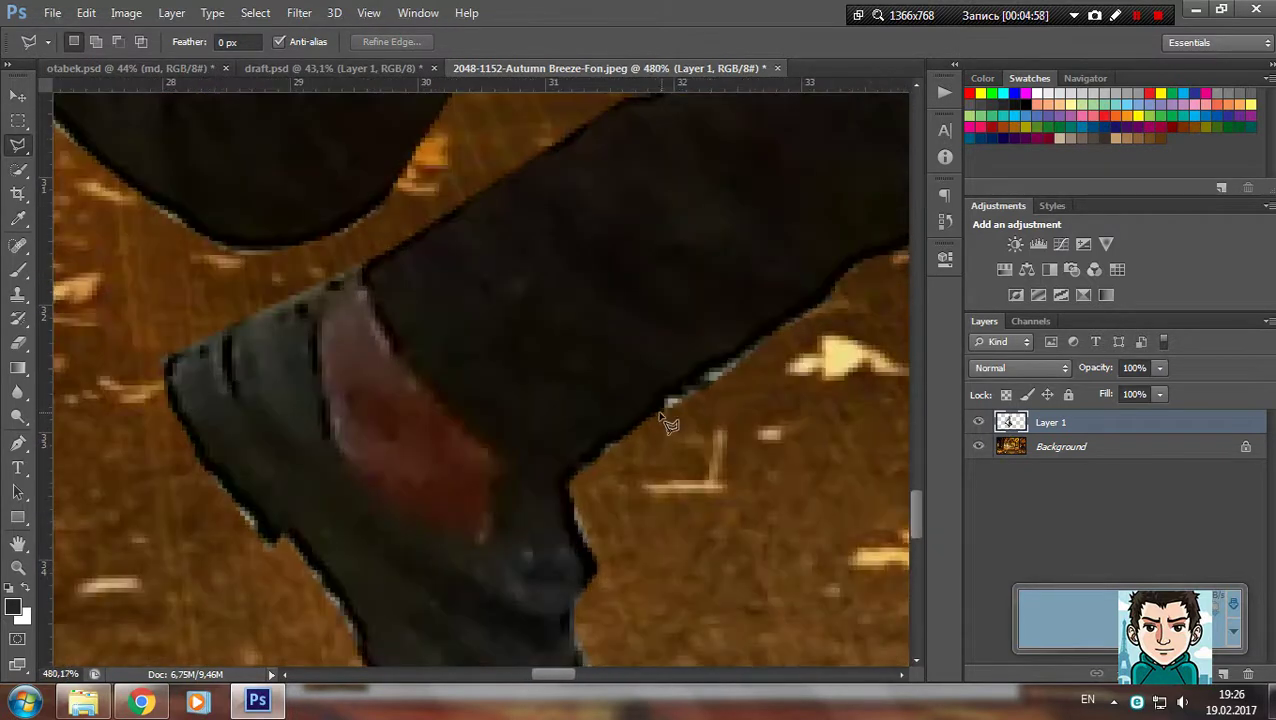
Trace leftover background at the shoe, then delete the sliver along the hat's edge
mouse_move(668, 398)
mouse_down()
mouse_move(740, 372)
mouse_move(735, 488)
mouse_up()
scroll(726, 476, down, 1)
scroll(352, 540, down, 3)
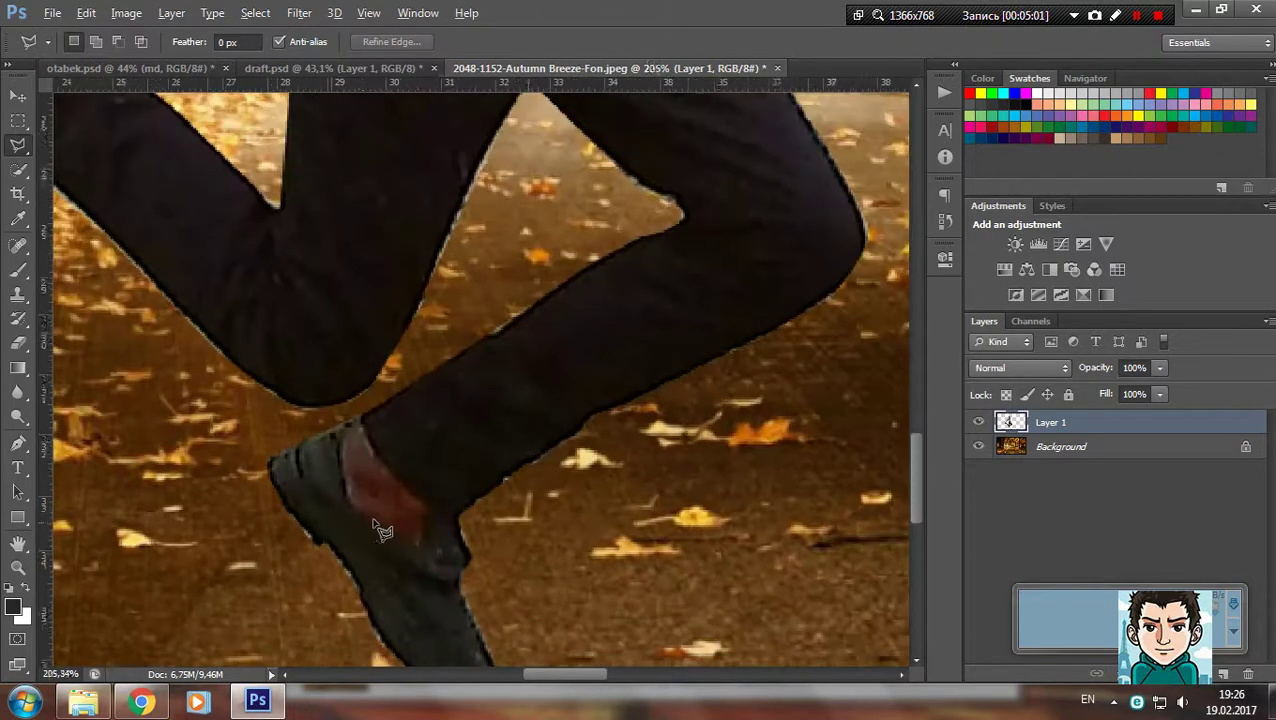
scroll(380, 420, down, 3)
scroll(400, 320, up, 2)
scroll(410, 272, up, 2)
scroll(410, 272, up, 2)
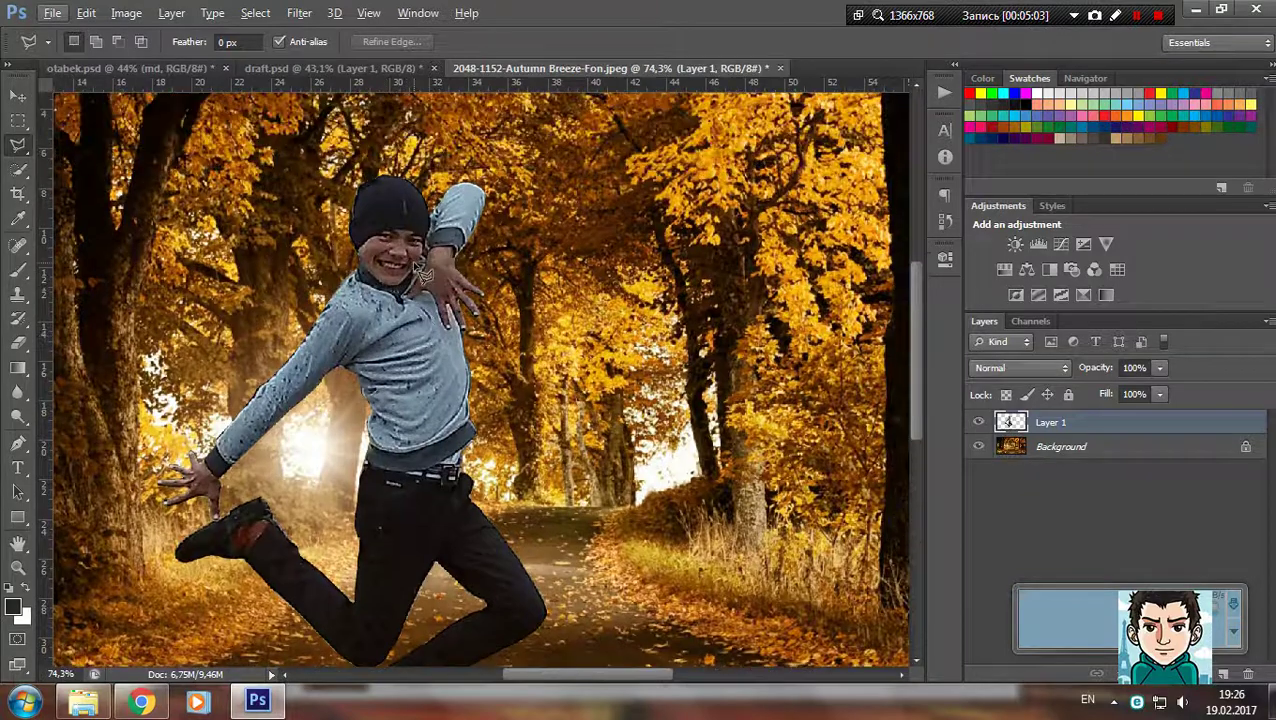
scroll(383, 207, up, 3)
scroll(400, 195, up, 4)
scroll(425, 175, up, 4)
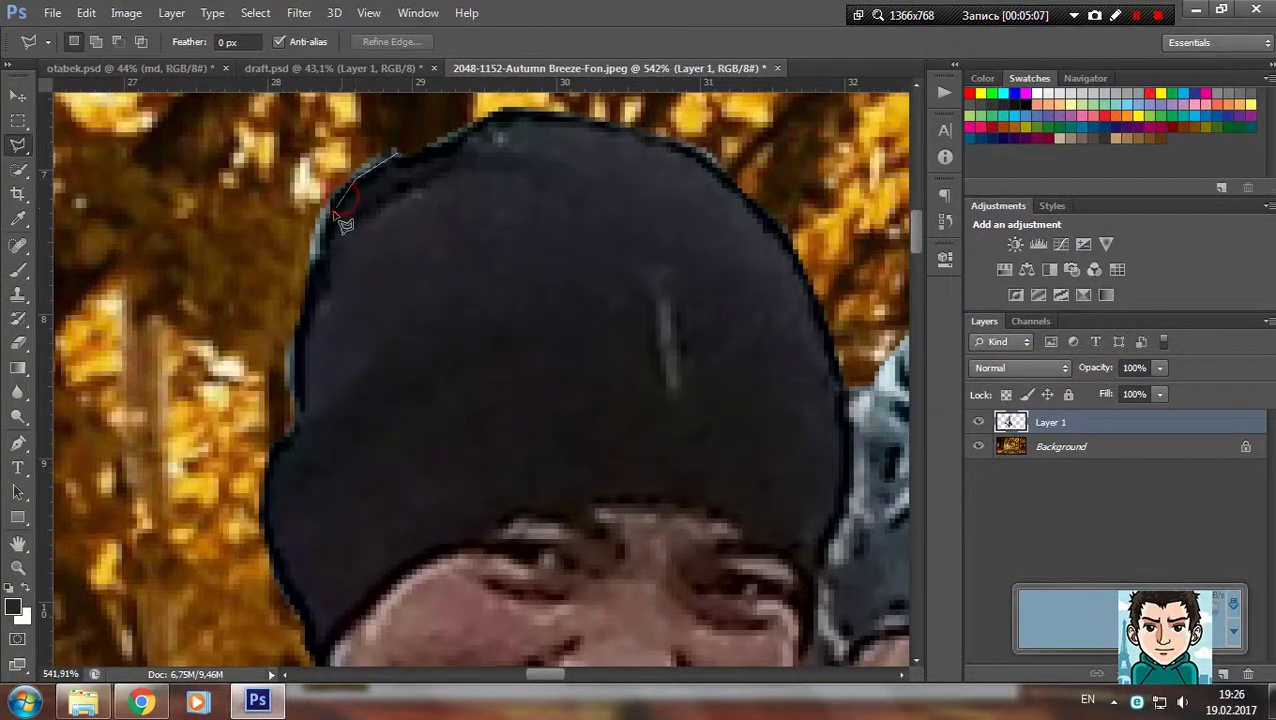
drag(330, 252, 197, 134)
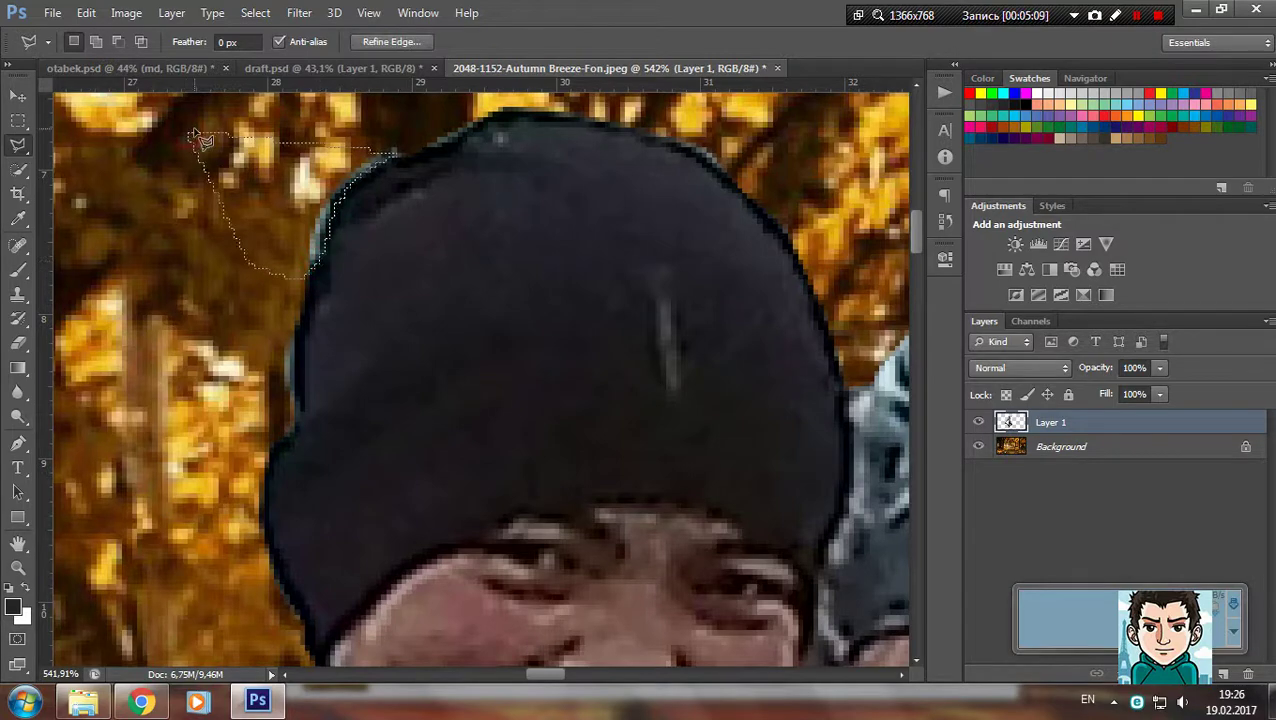
key(Delete)
key(ctrl+d)
scroll(438, 250, down, 5)
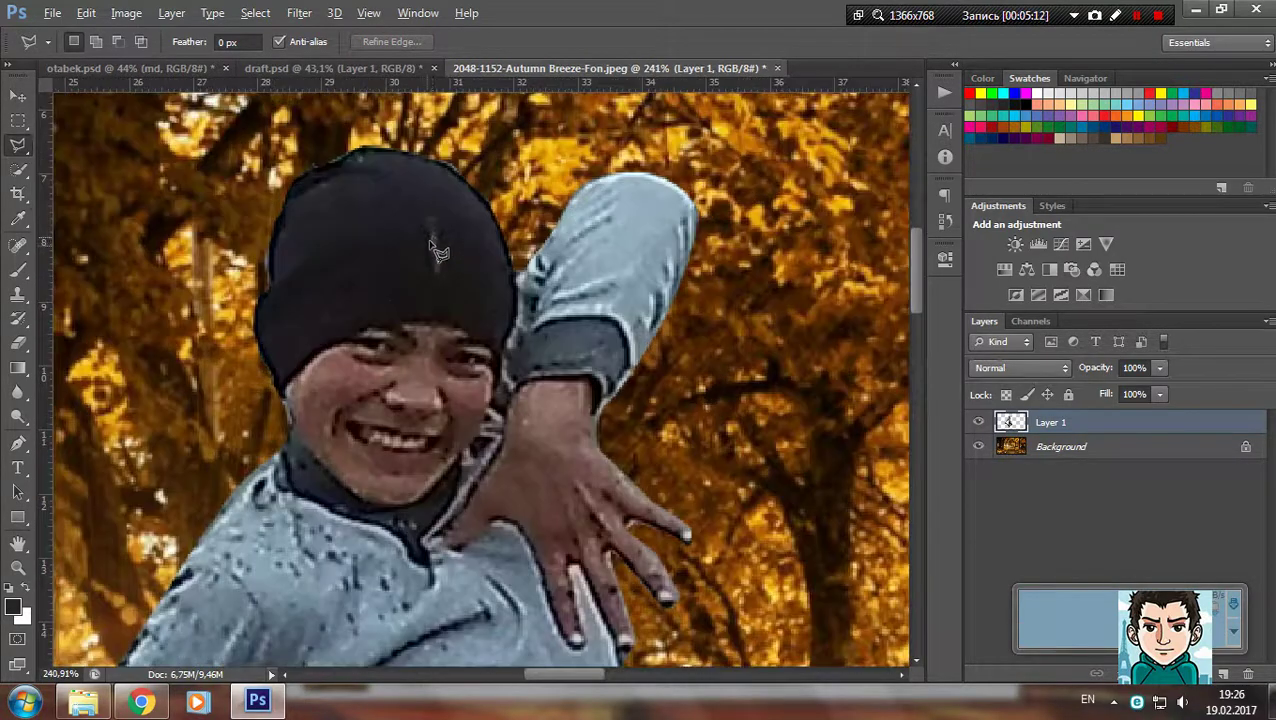
Pick the Spot Healing Brush and heal the light streak and a spot on the hat
key(alt)
click(16, 249)
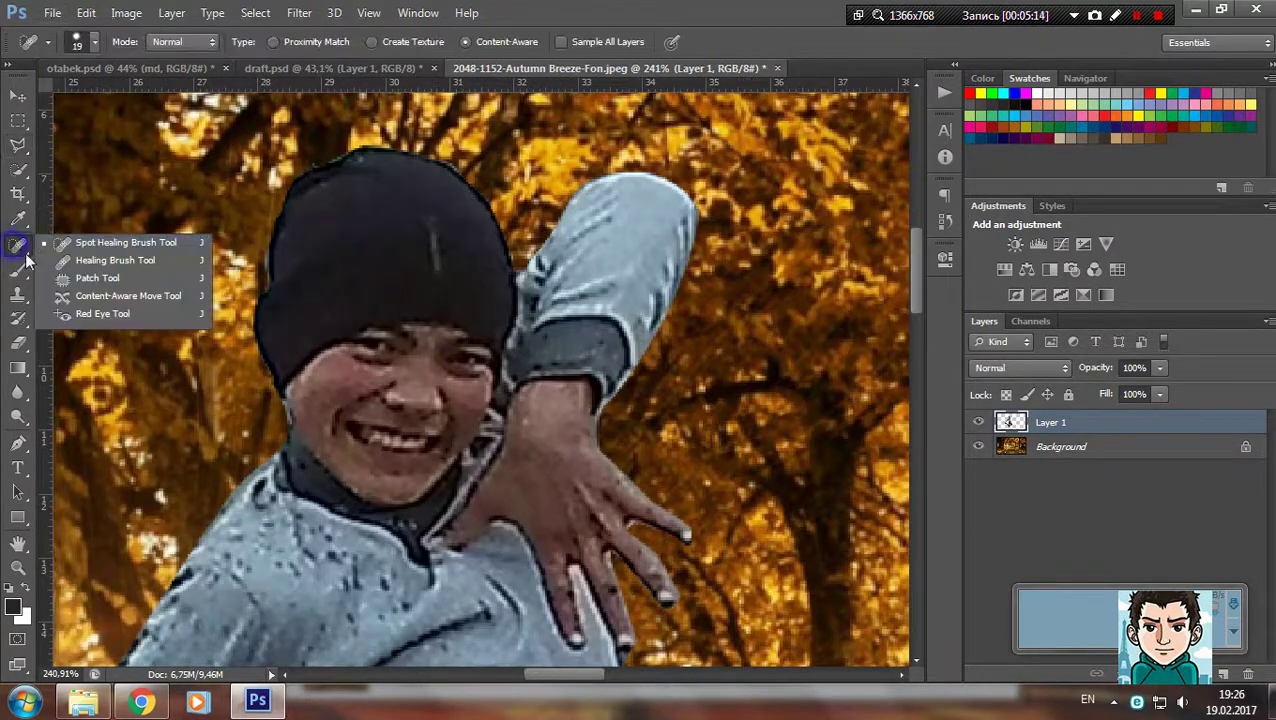
click(93, 244)
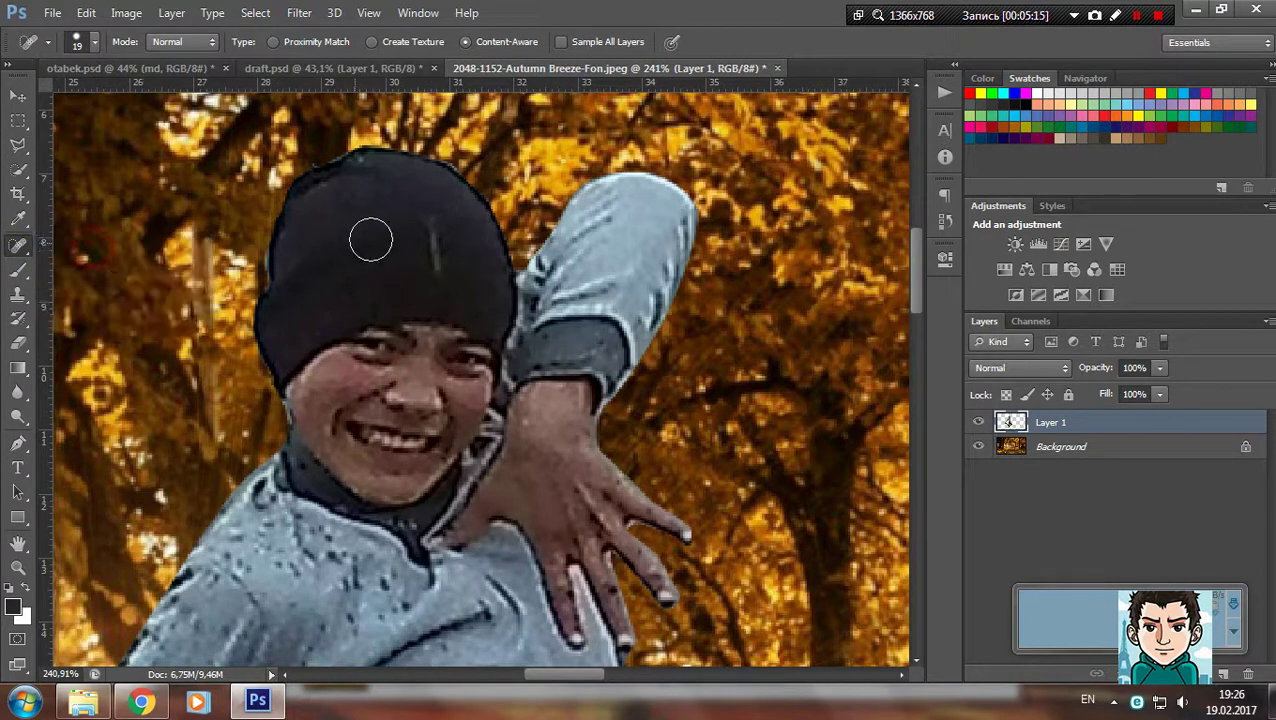
click(425, 246)
click(418, 272)
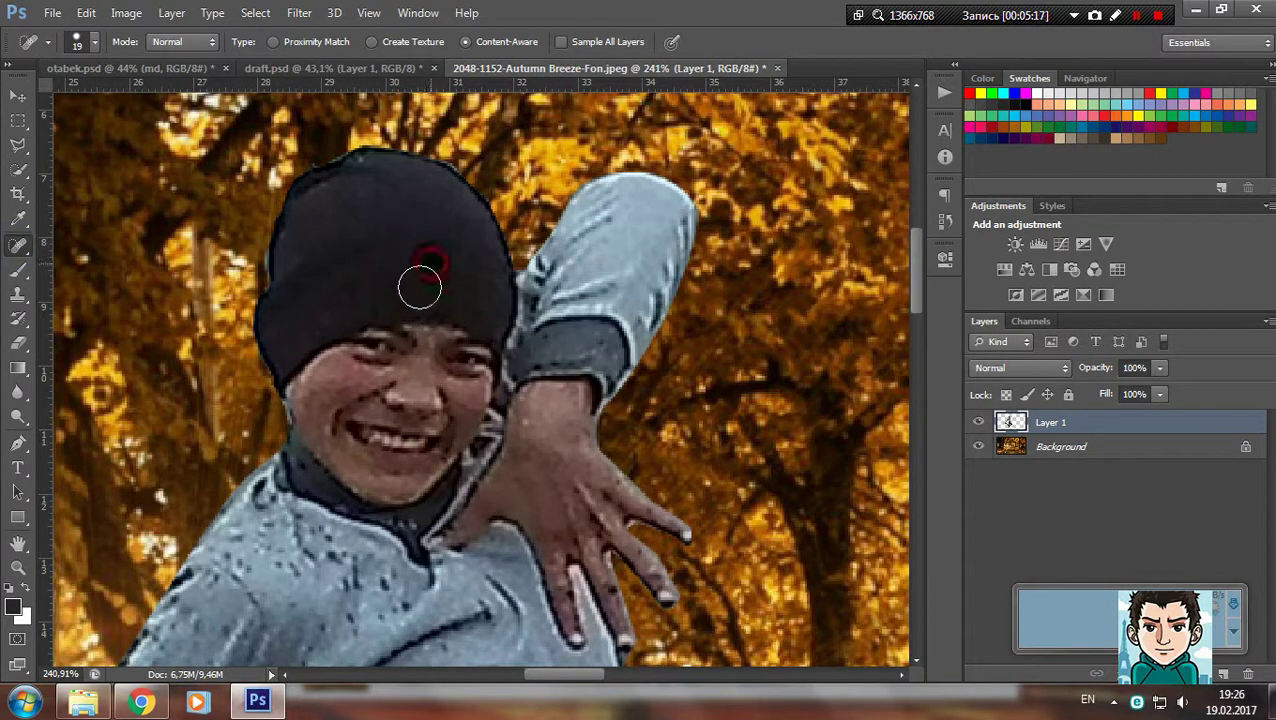
Heal the dark spots on the sweater chest and brush along the sleeve
scroll(346, 325, down, 2)
scroll(346, 325, down, 3)
click(346, 290)
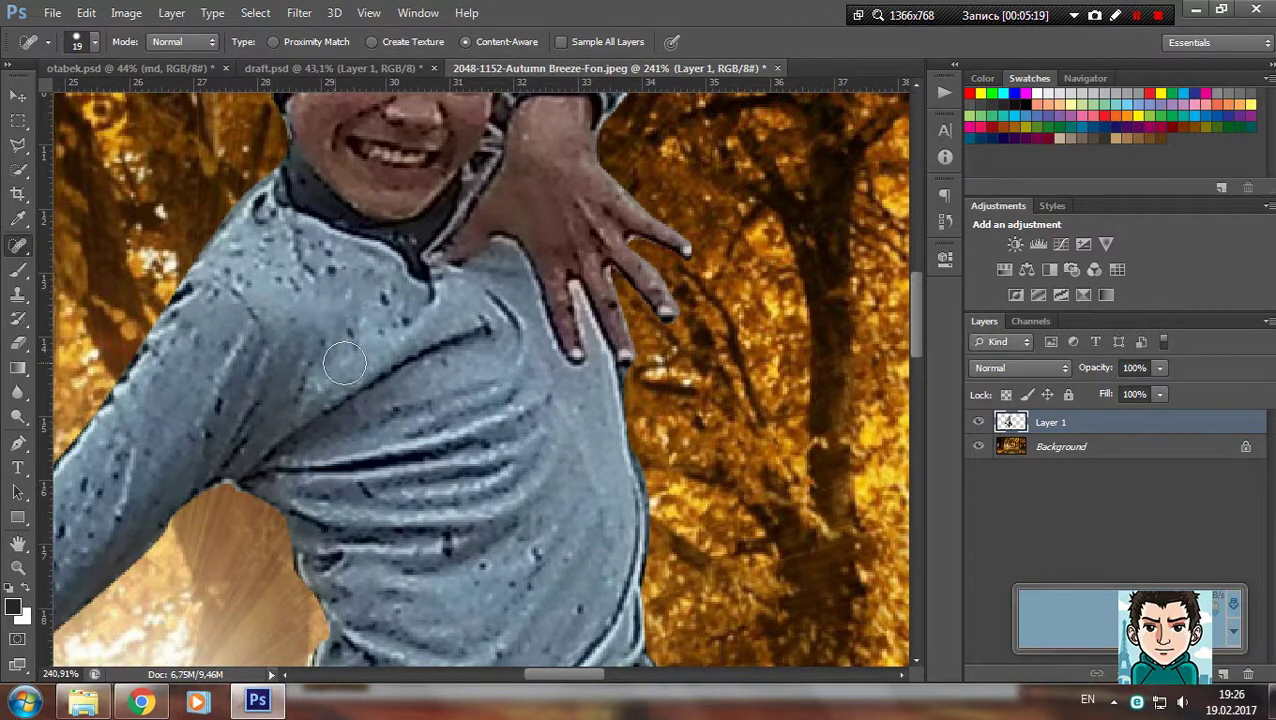
click(395, 300)
click(370, 333)
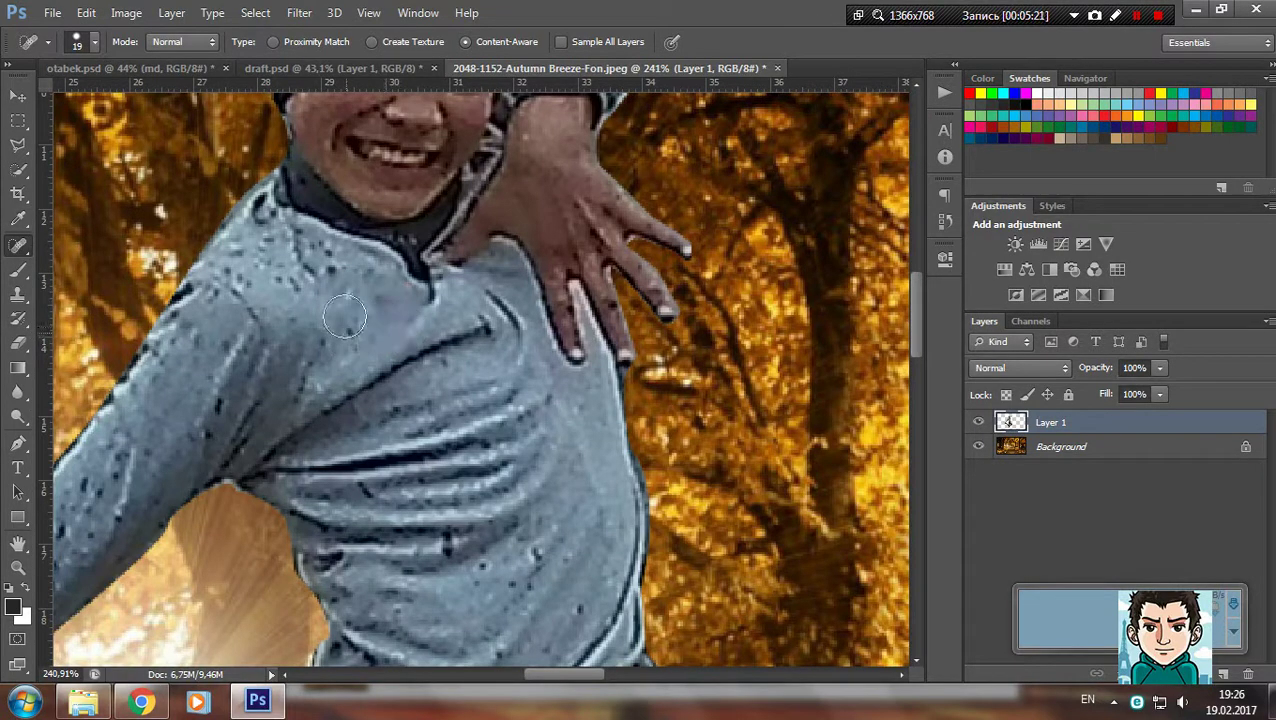
mouse_move(338, 262)
mouse_down()
mouse_move(308, 280)
mouse_move(242, 262)
mouse_up()
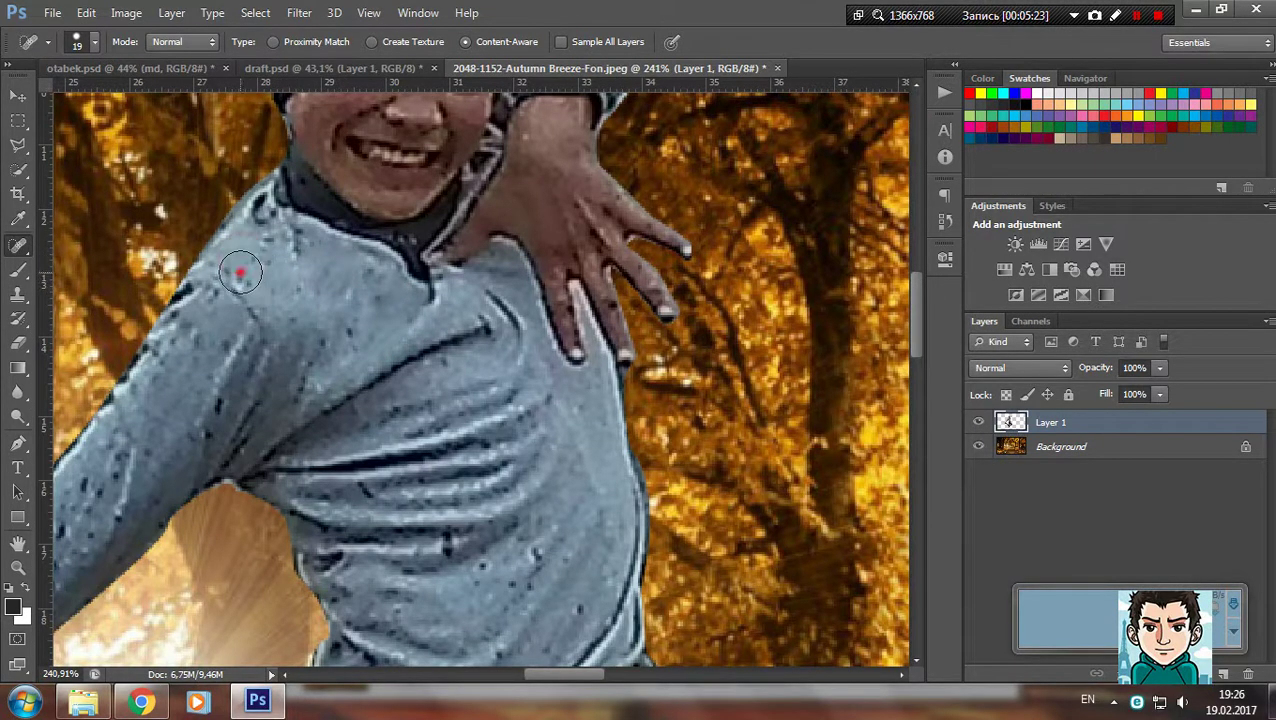
scroll(222, 366, down, 1)
scroll(225, 368, up, 1)
scroll(225, 368, left, 2)
scroll(241, 304, down, 3)
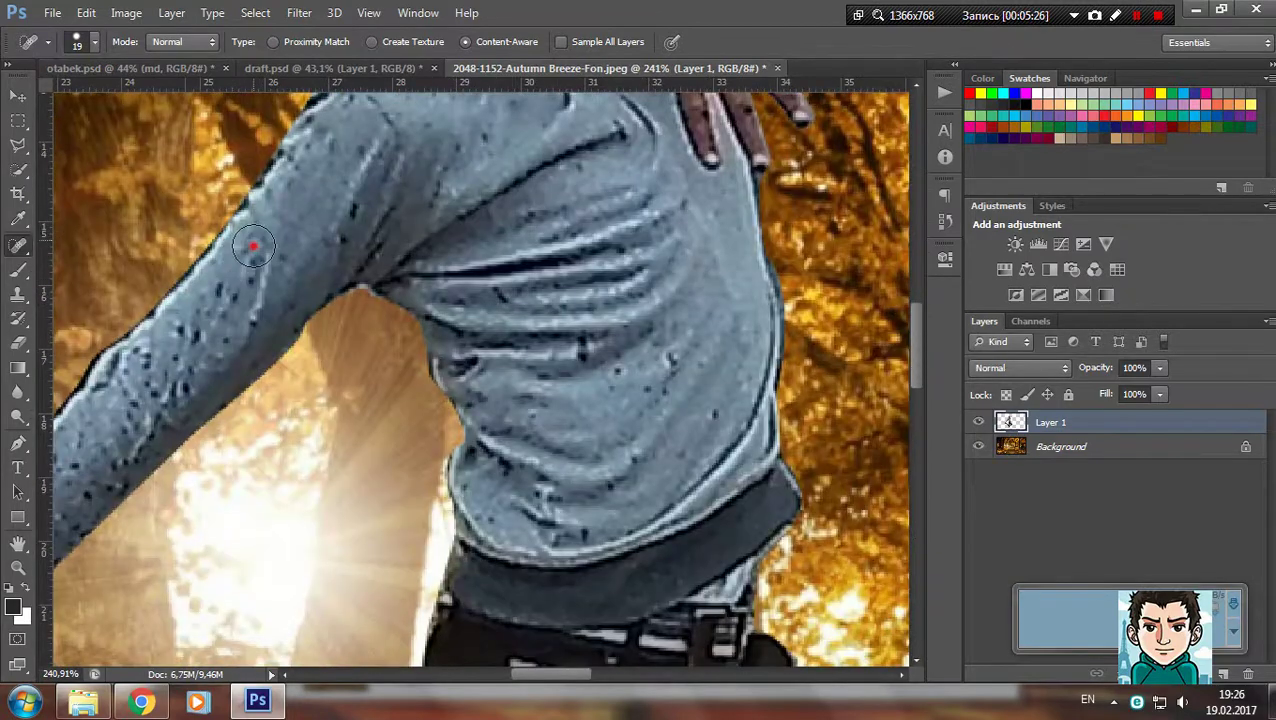
mouse_move(254, 246)
mouse_down()
mouse_move(225, 300)
mouse_move(142, 372)
mouse_move(118, 414)
mouse_up()
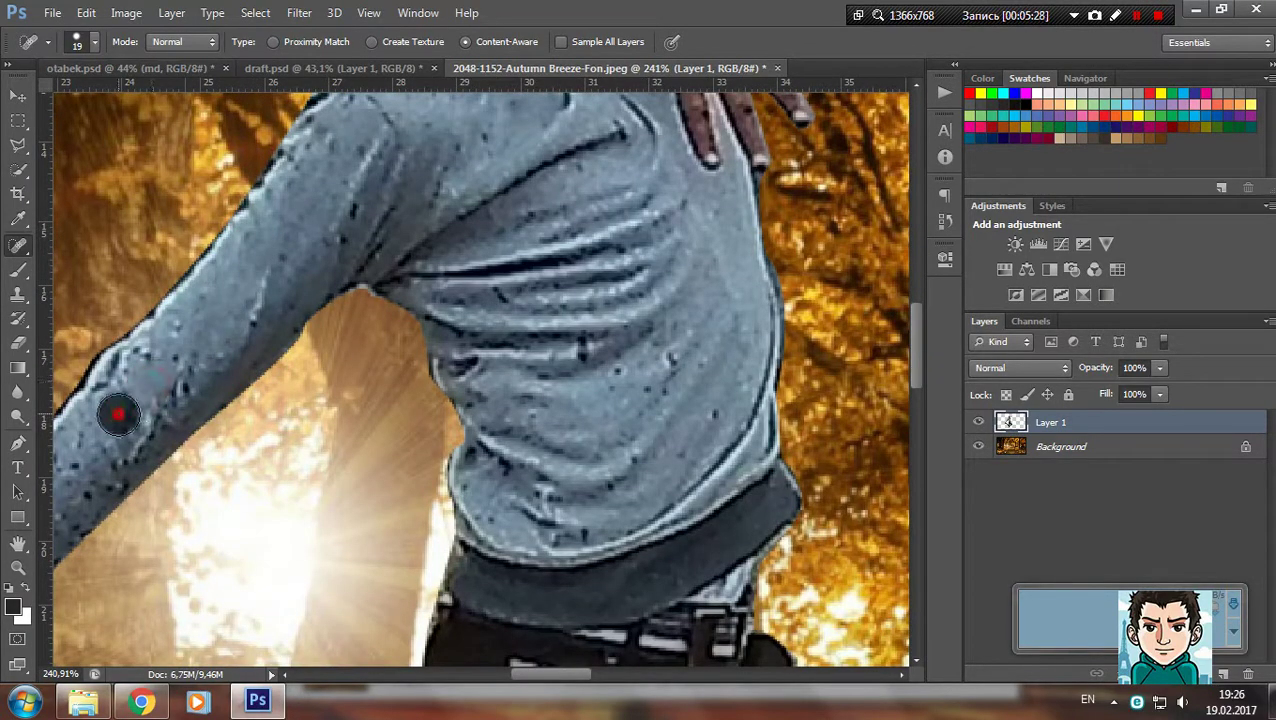
Set the healing Mode to Luminosity and heal the dark specks along the sleeve
click(203, 45)
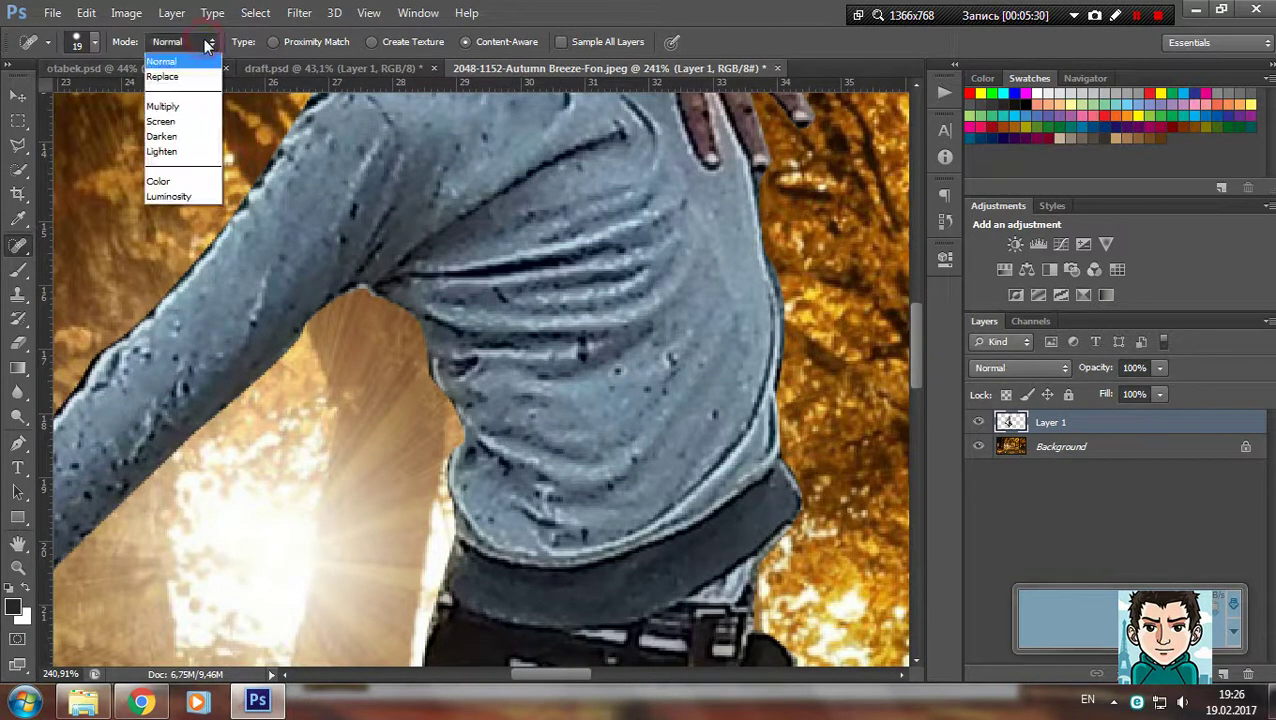
click(206, 44)
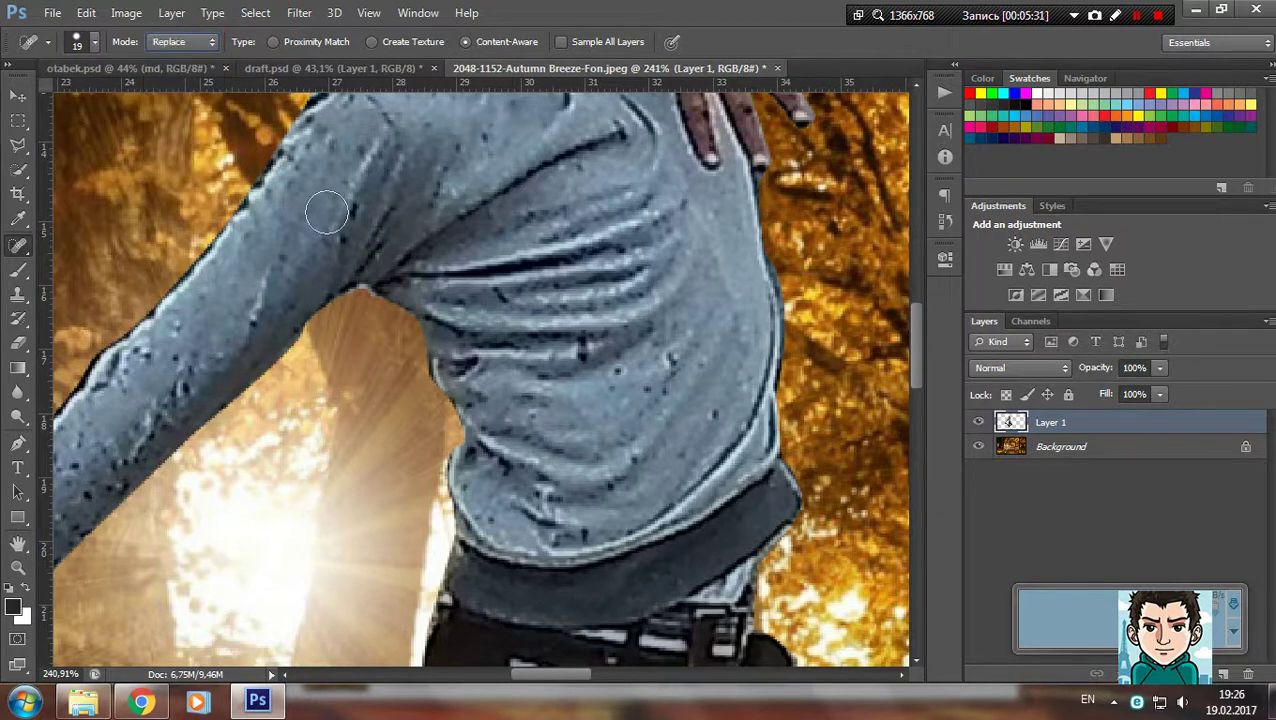
key(shift+alt+y)
click(185, 350)
scroll(195, 375, left, 3)
scroll(280, 365, down, 2)
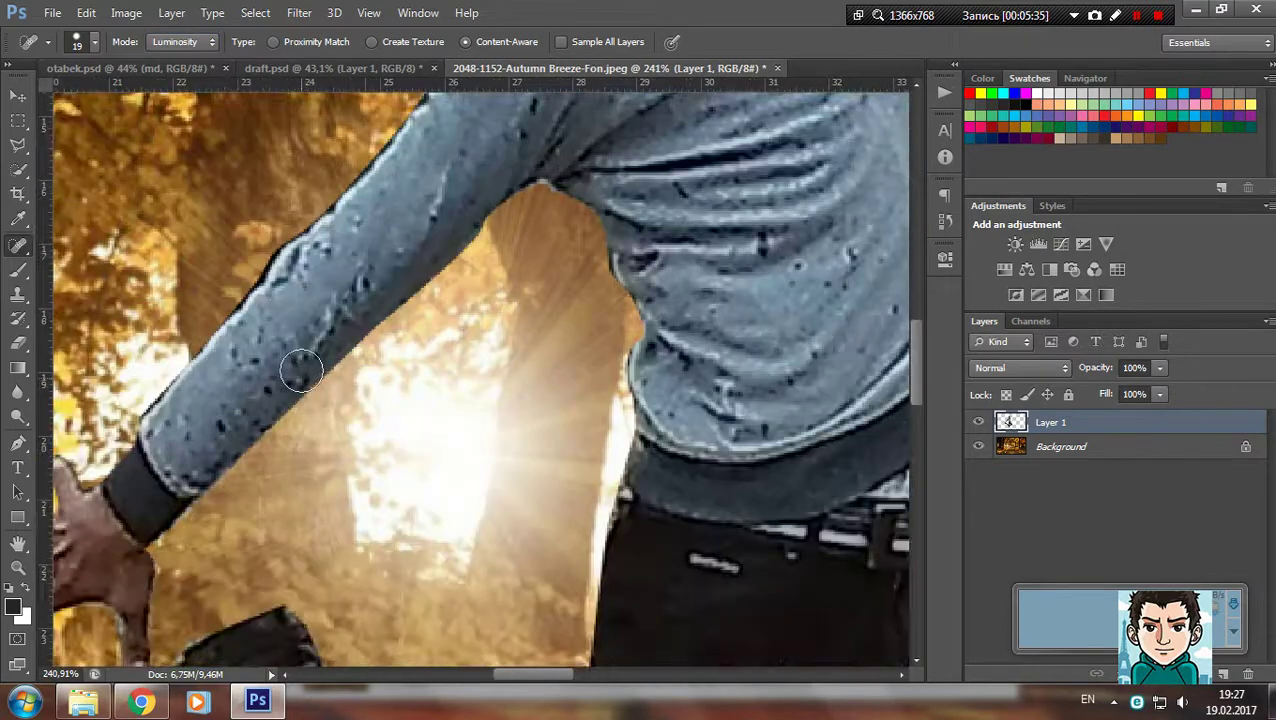
click(307, 344)
click(251, 353)
click(234, 367)
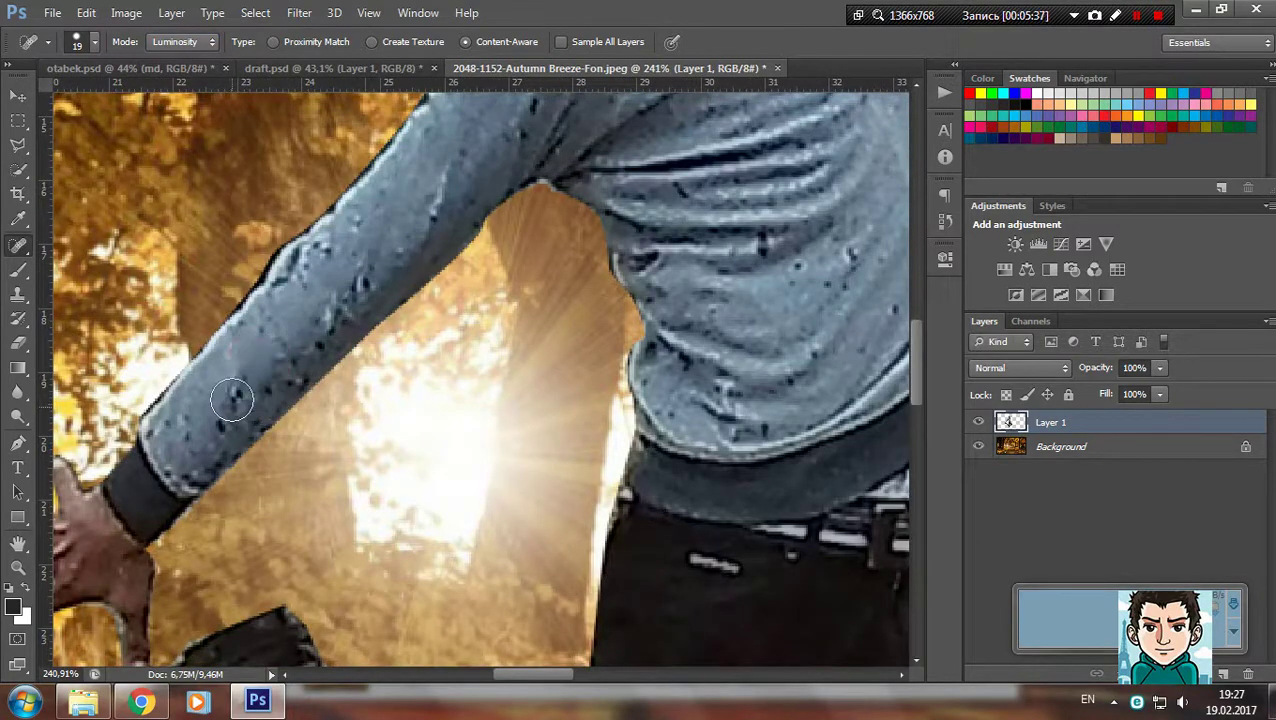
click(236, 385)
click(182, 436)
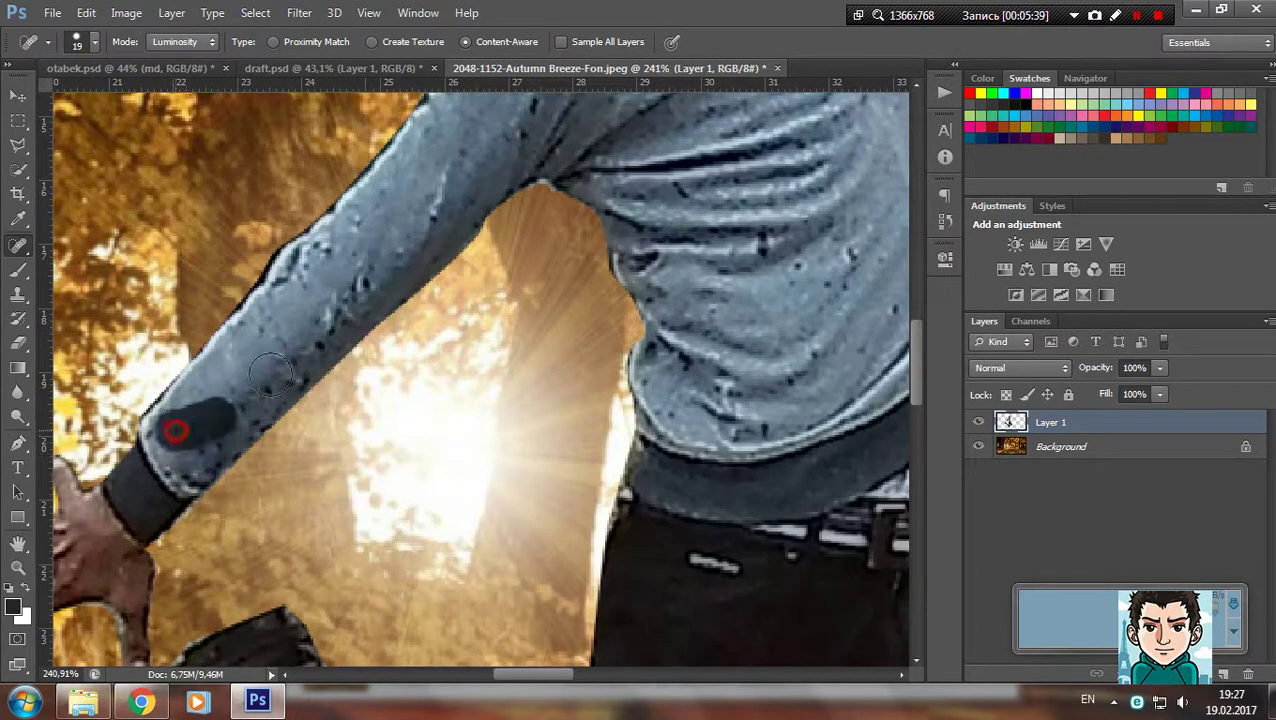
Heal the remaining sleeve spots and the dark marks on the shirt side and waist
click(301, 331)
click(265, 370)
click(214, 441)
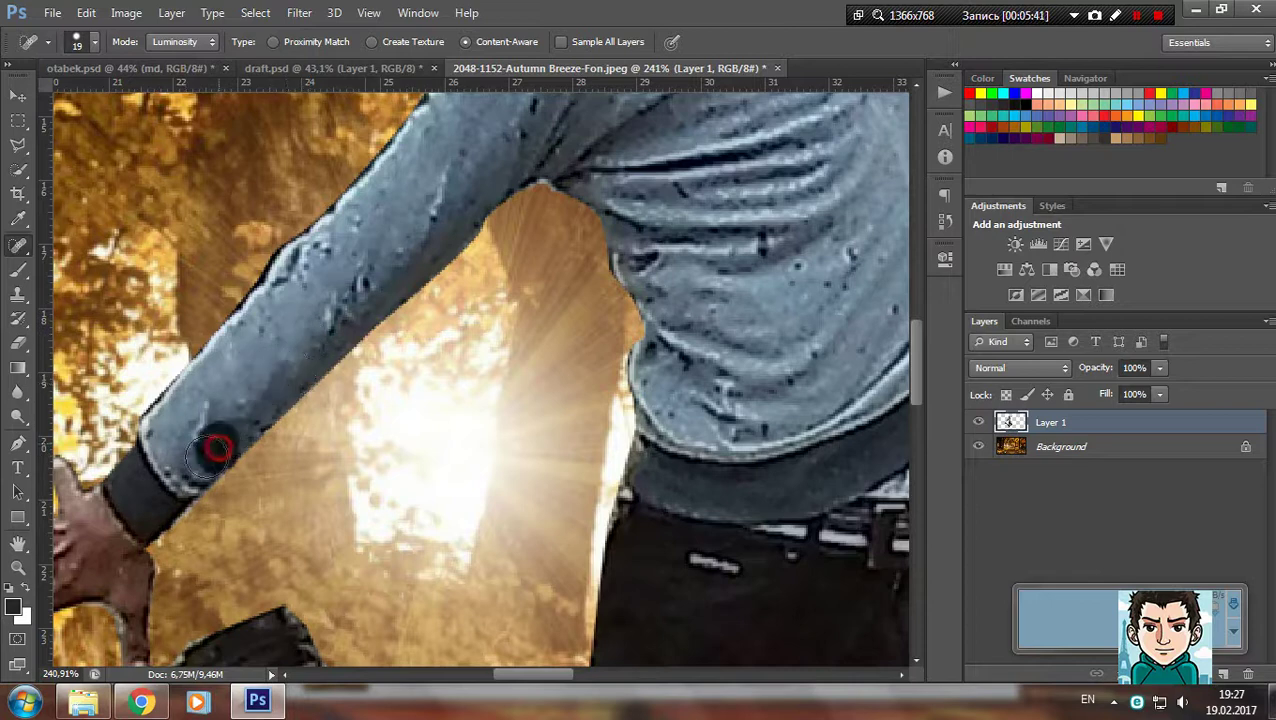
click(760, 252)
click(770, 240)
click(828, 270)
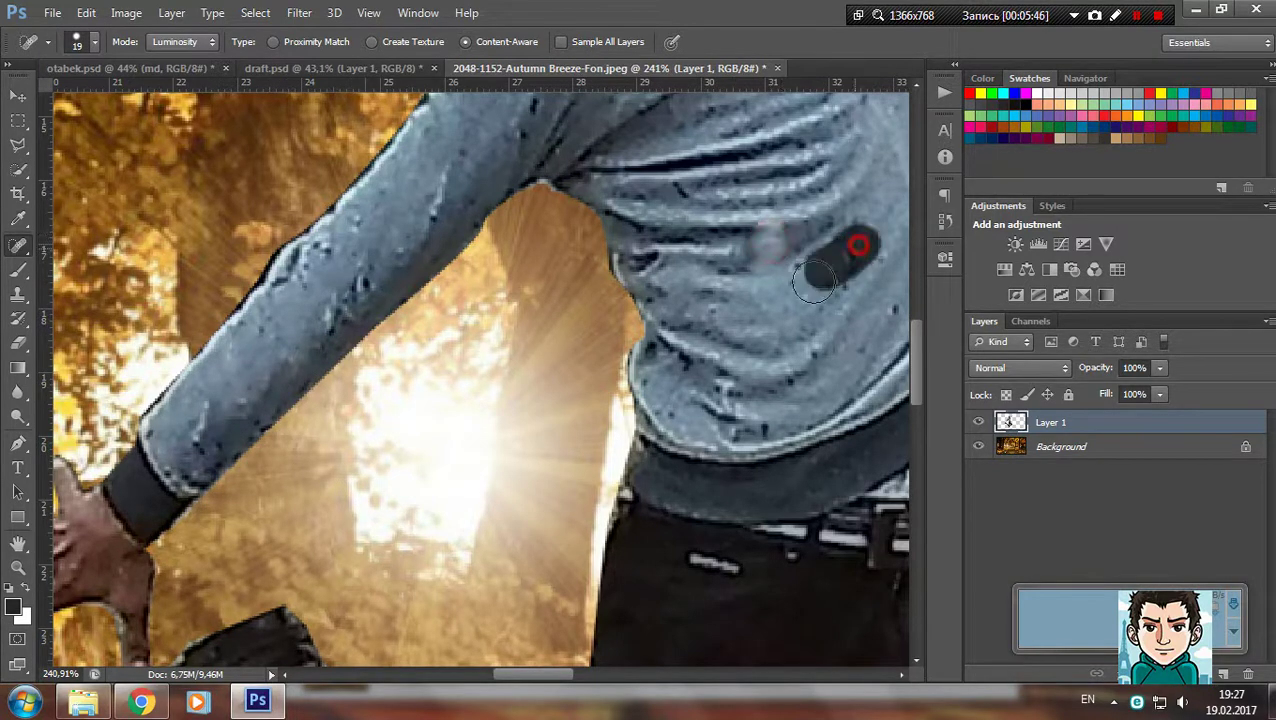
click(830, 276)
drag(736, 400, 692, 394)
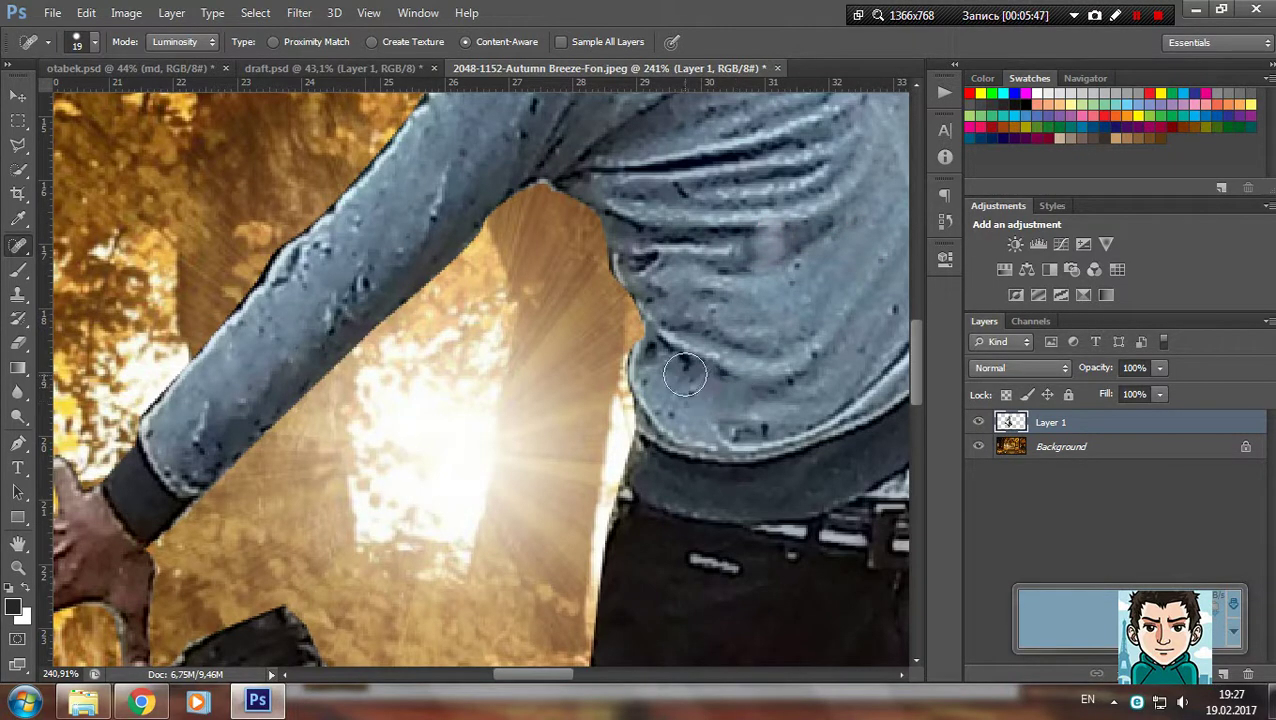
click(680, 368)
scroll(700, 300, up, 2)
scroll(736, 250, right, 3)
scroll(736, 252, down, 1)
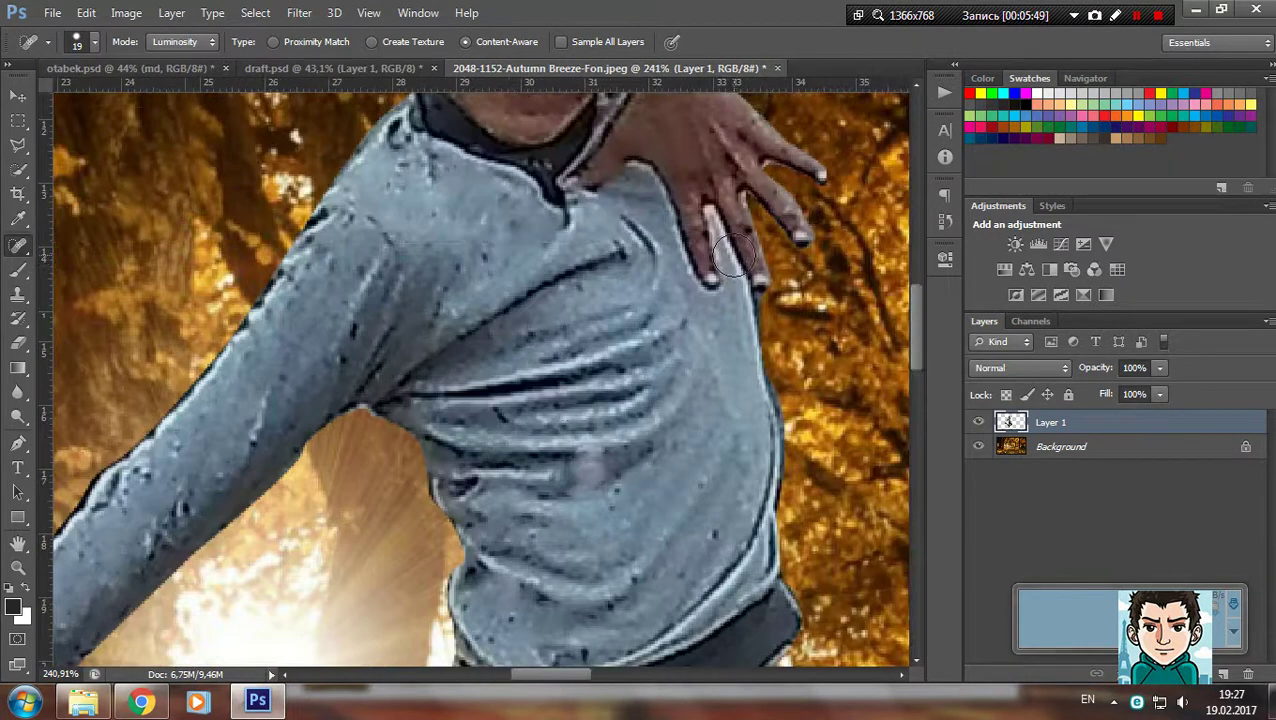
scroll(730, 255, down, 1)
scroll(720, 262, down, 2)
scroll(714, 267, down, 2)
Select the Dodge tool with its tonal range on Shadows
scroll(714, 270, down, 1)
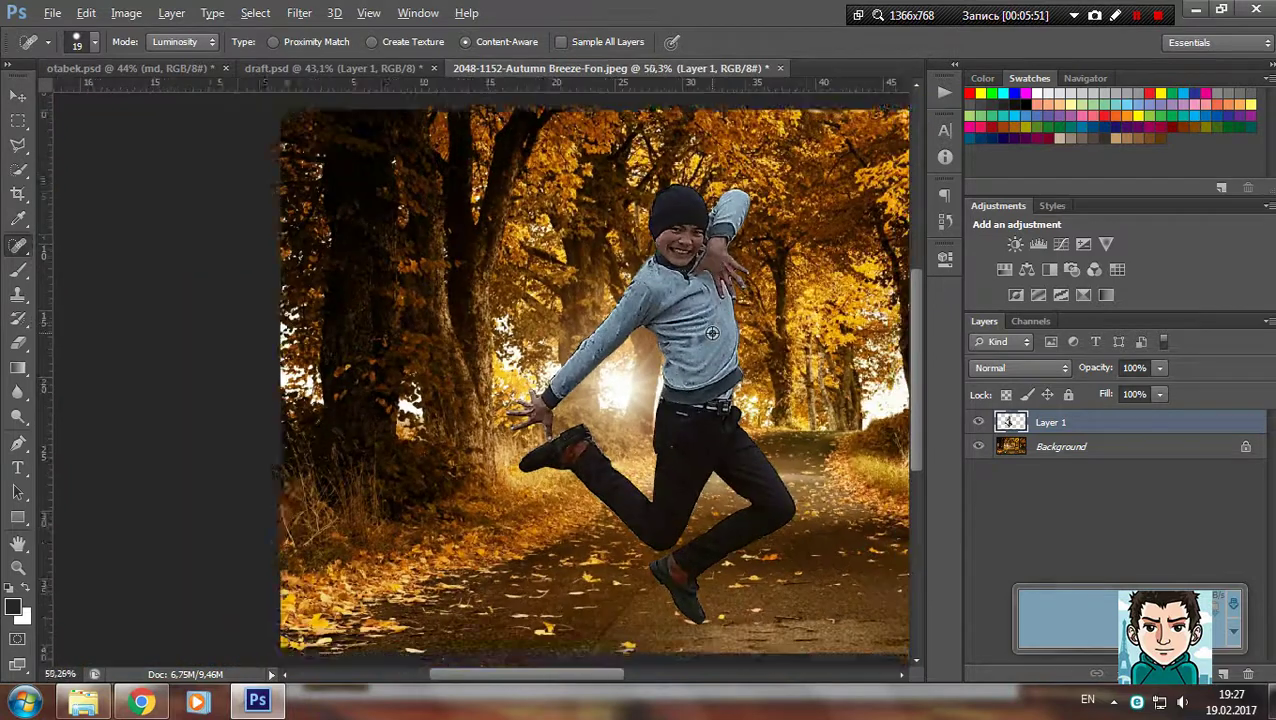
scroll(714, 295, down, 1)
scroll(714, 325, down, 1)
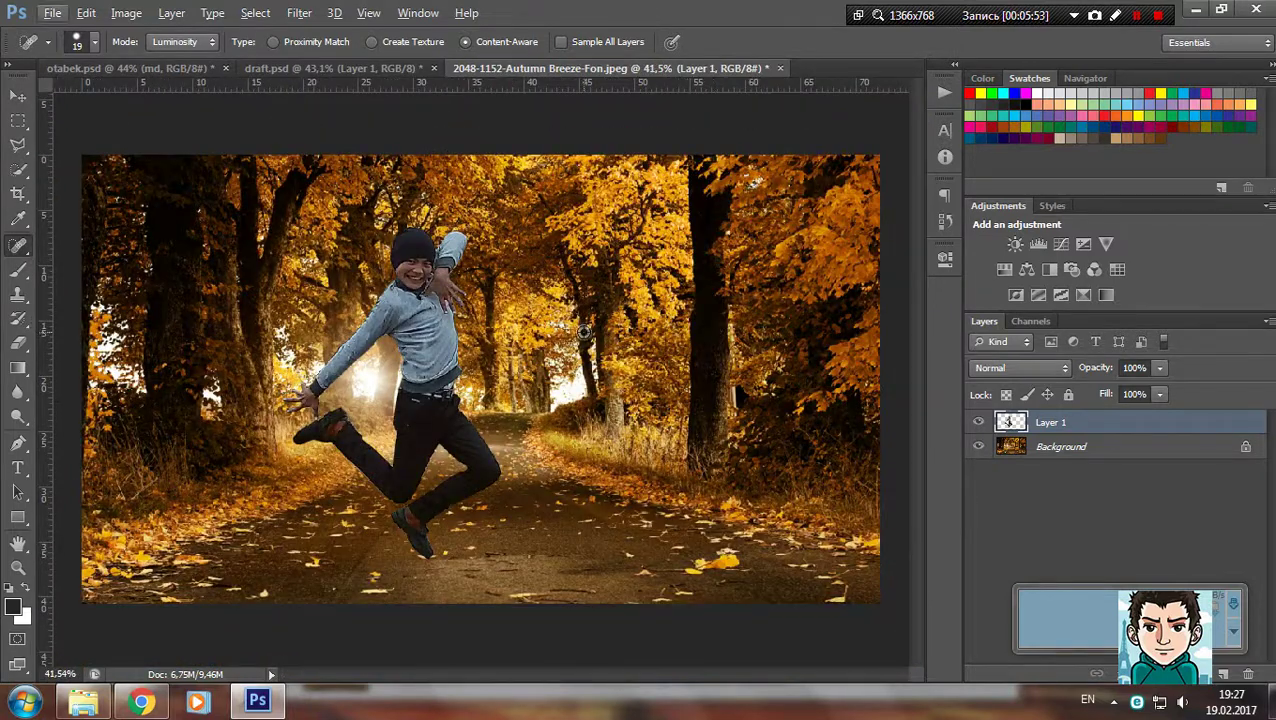
click(18, 416)
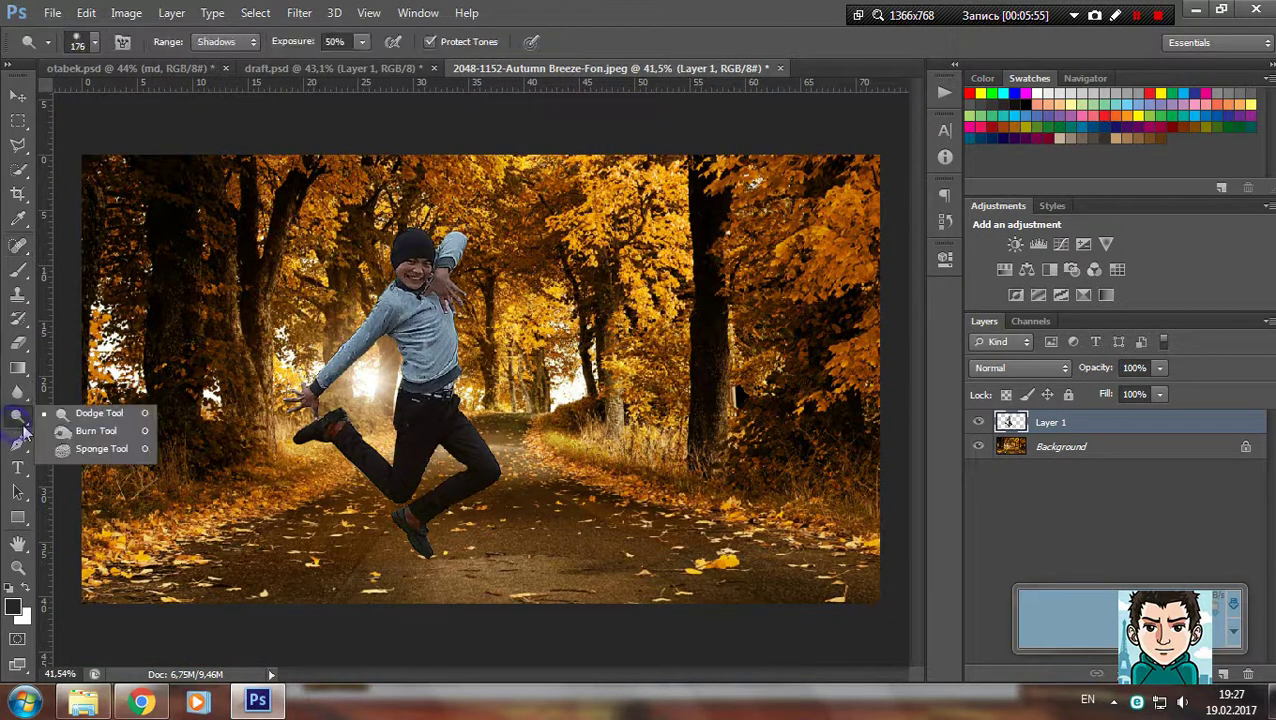
click(62, 412)
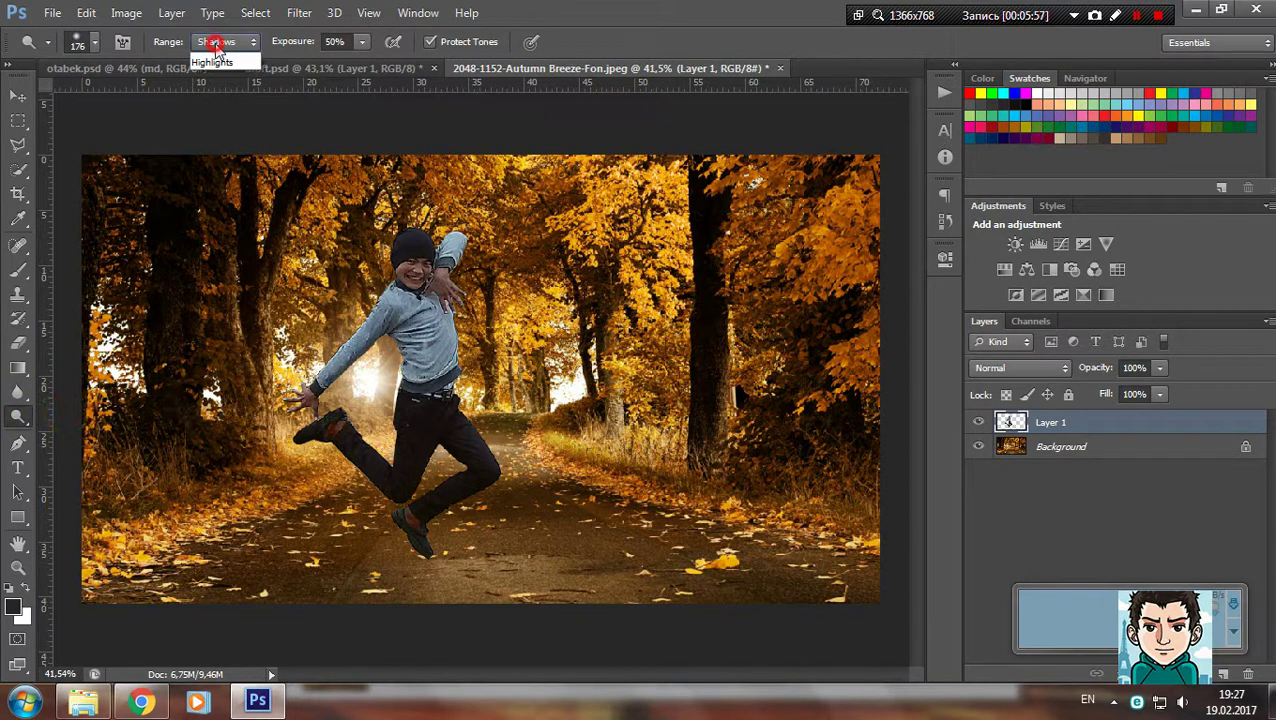
click(217, 43)
click(408, 213)
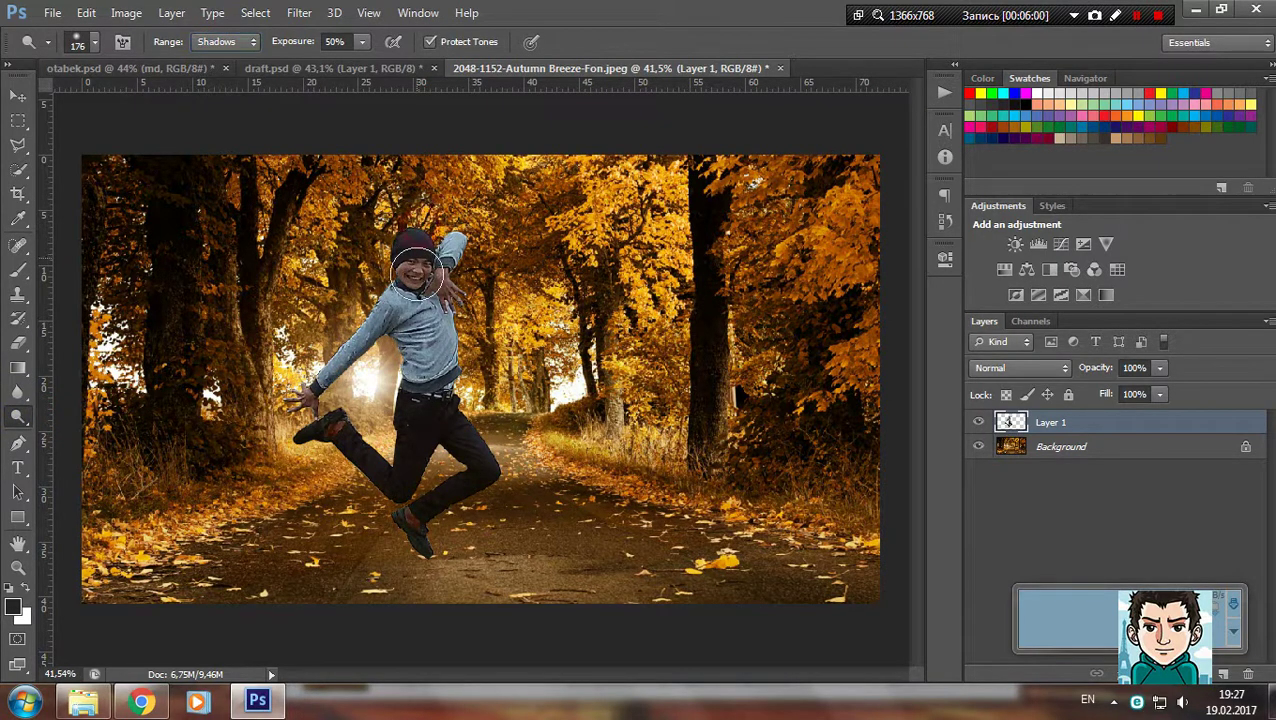
Set the brush size to 591 px and select Background along with Layer 1
right_click(490, 322)
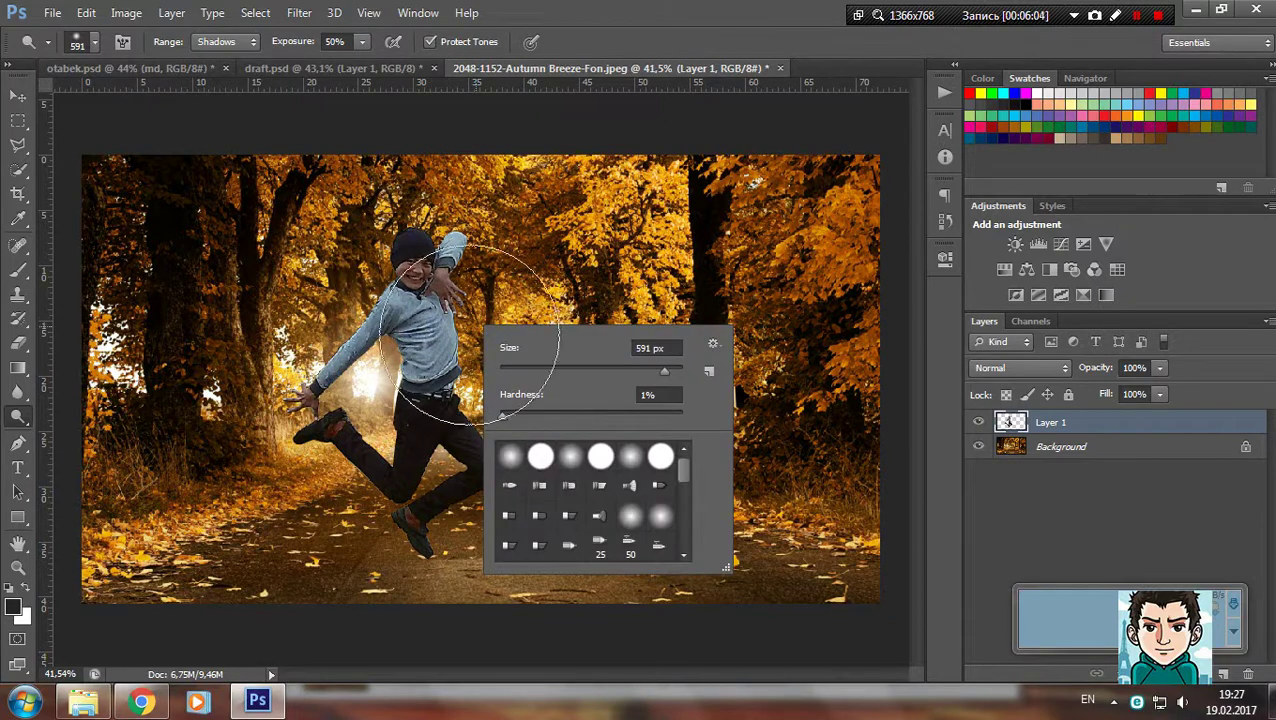
click(450, 400)
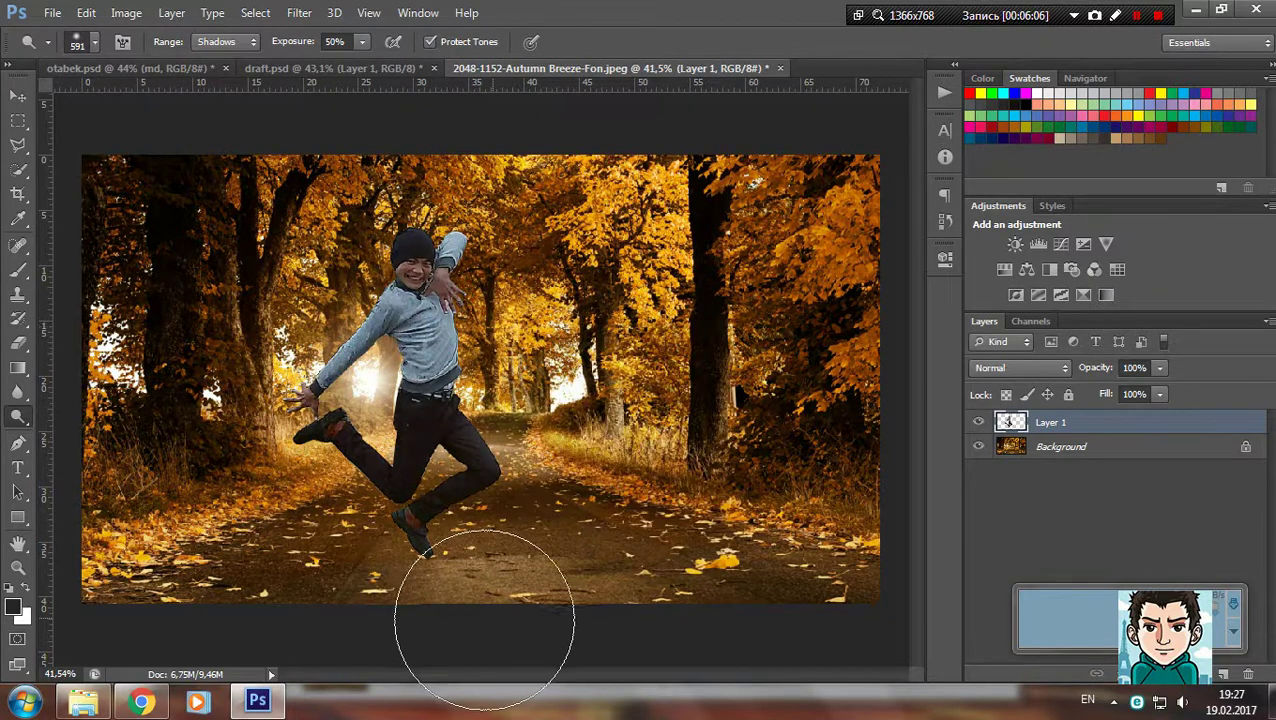
shift+click(1081, 449)
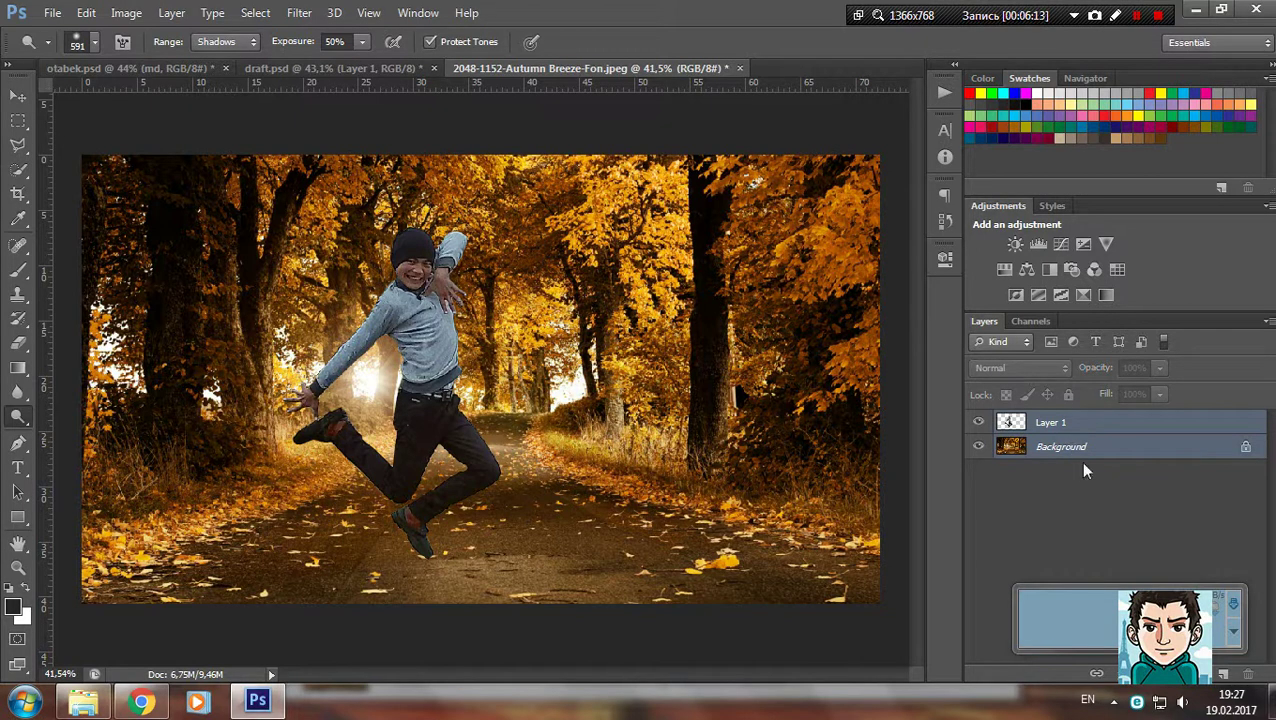
Merge Layer 1 into Background with Ctrl+E, then add and delete a Hue/Saturation layer
key(ctrl+e)
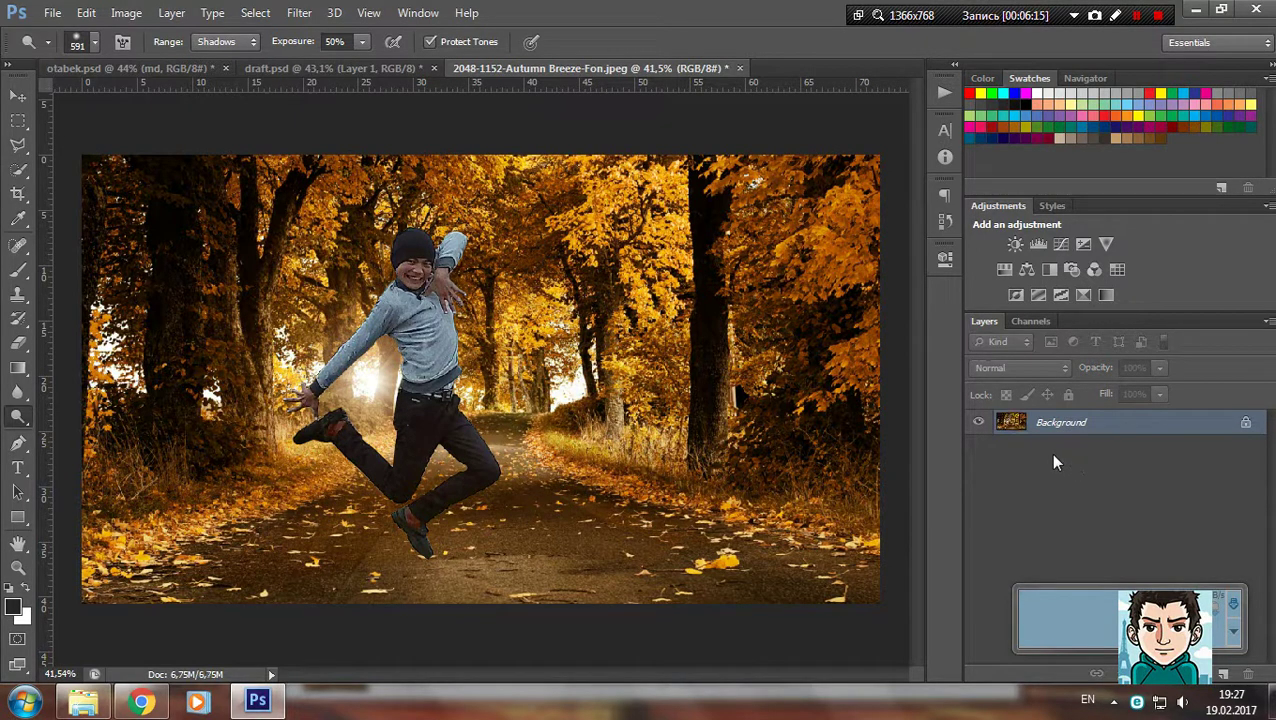
click(1005, 270)
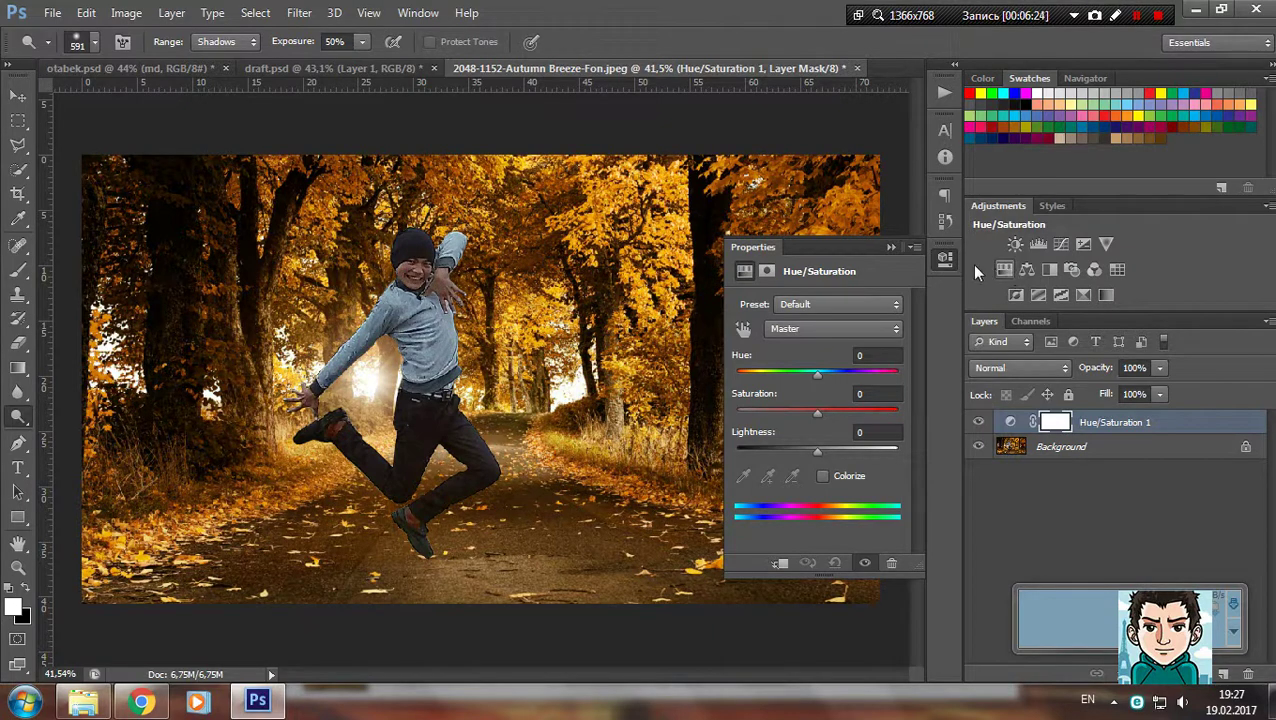
click(894, 249)
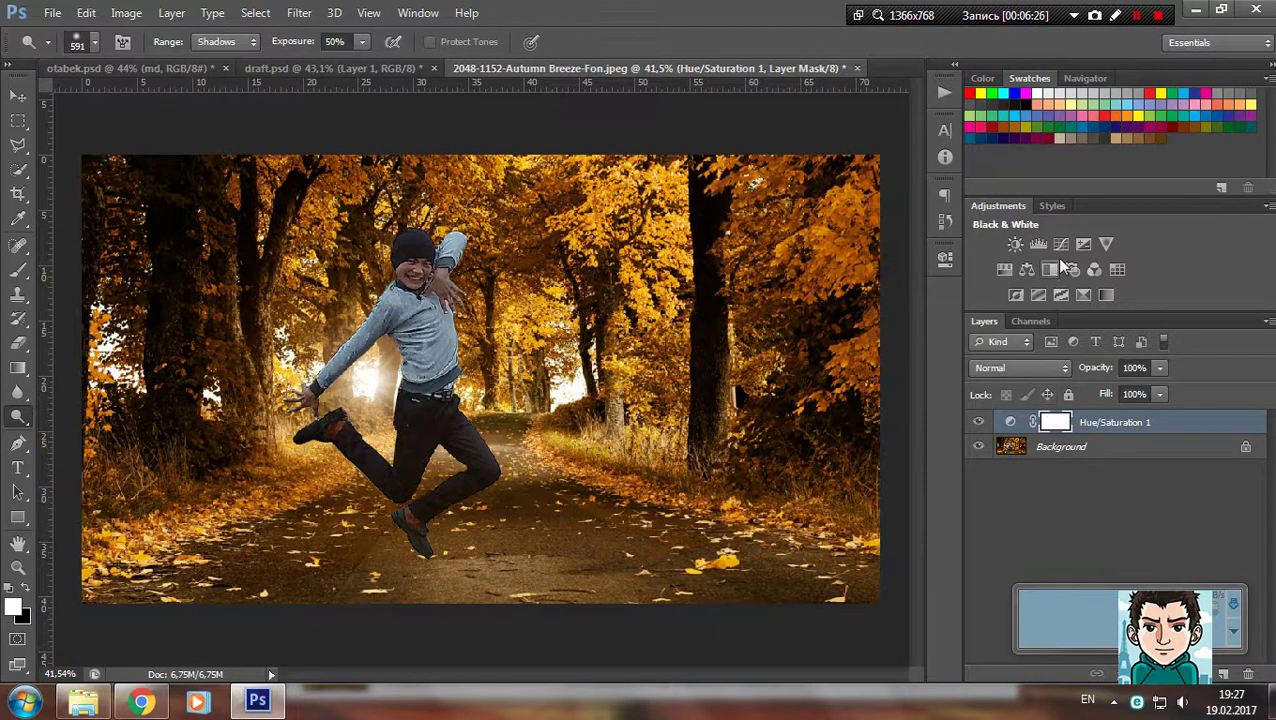
key(Delete)
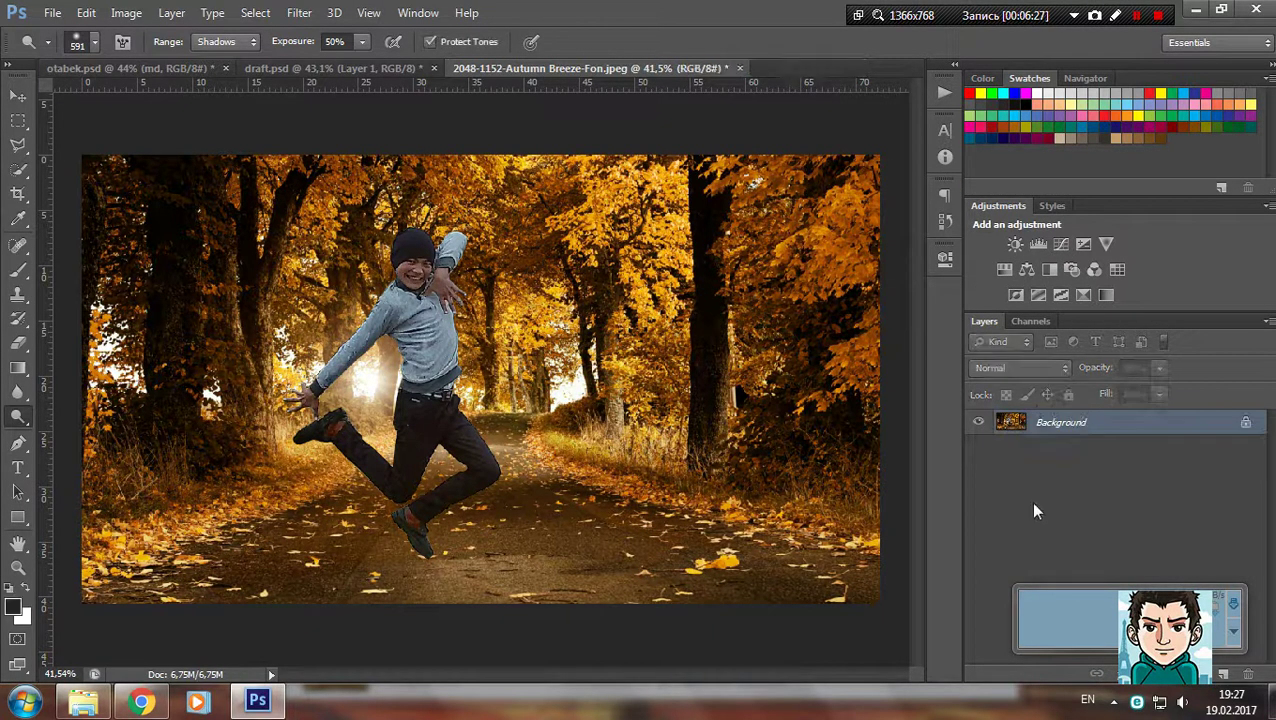
Add a Curves layer lifting blue shadows to output 66 and lowering blue highlights
click(1166, 679)
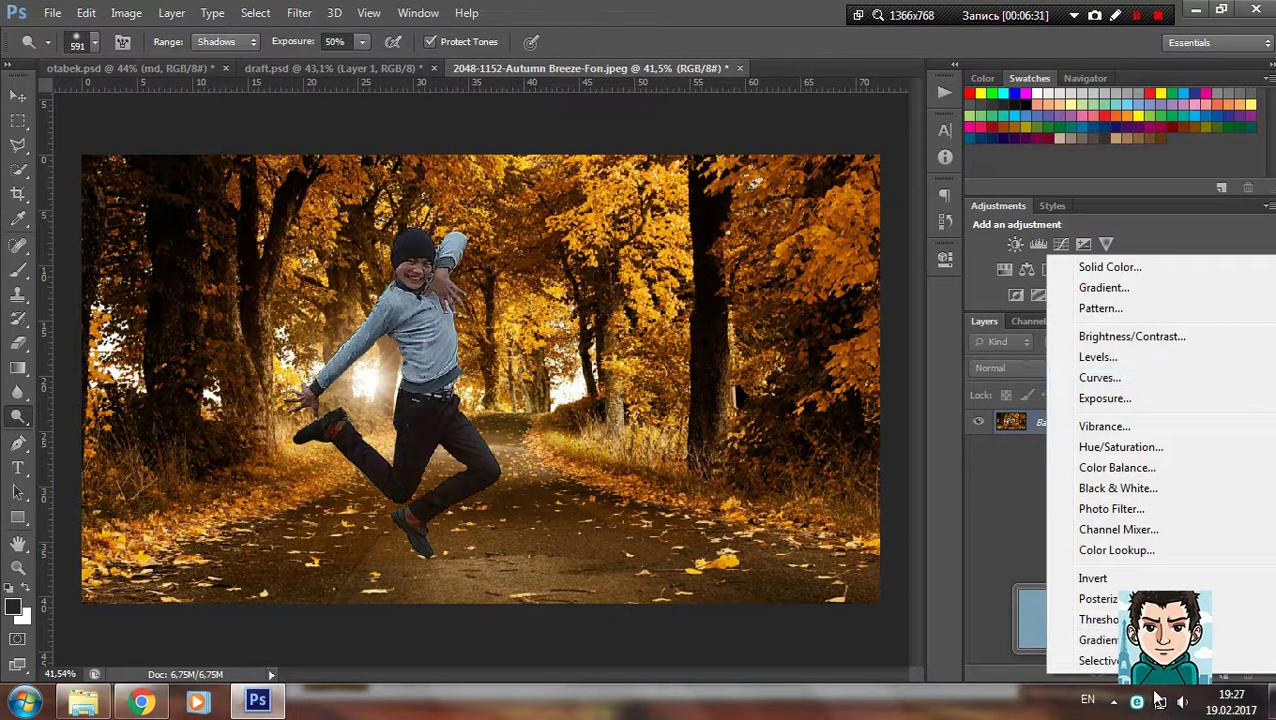
click(1116, 378)
click(800, 330)
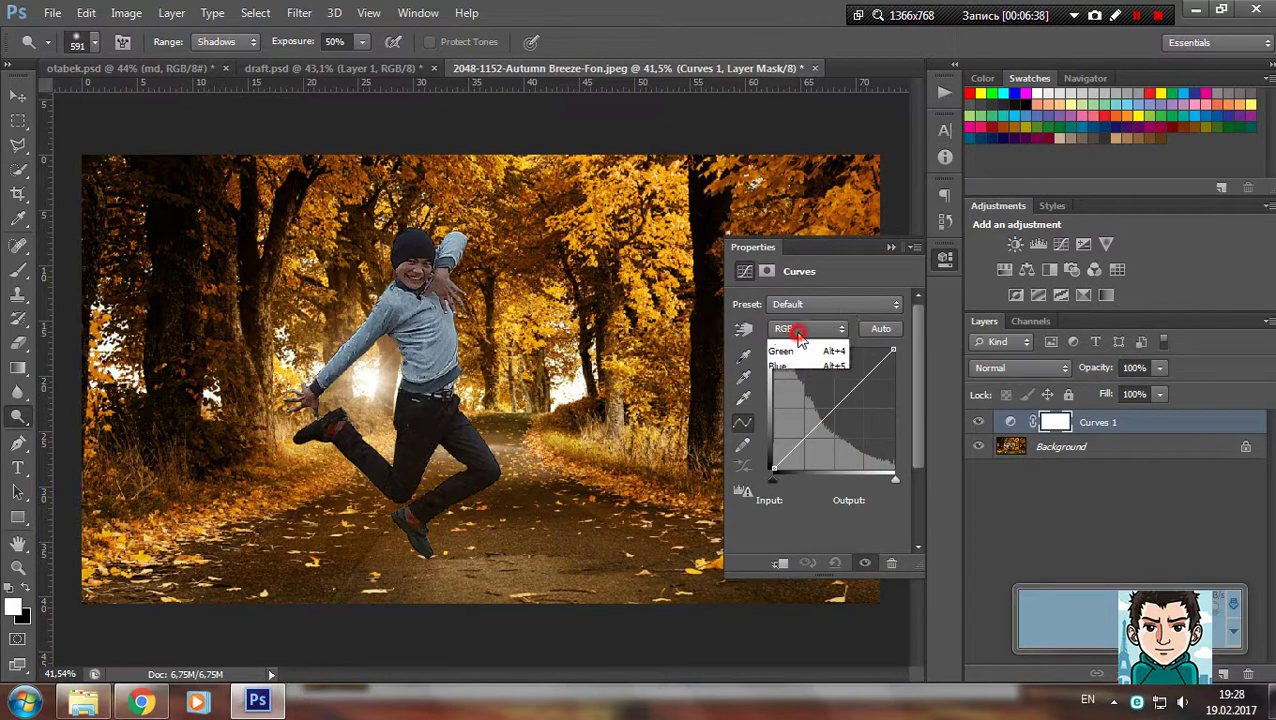
click(797, 388)
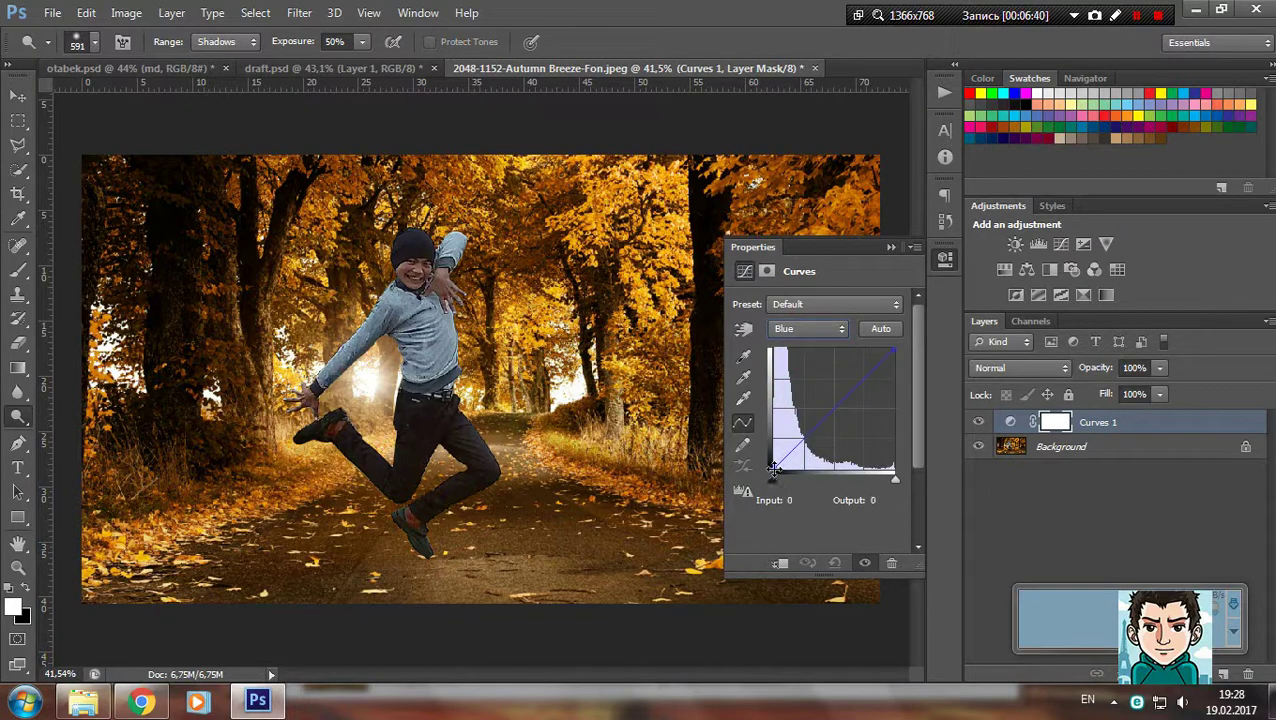
click(773, 469)
drag(773, 469, 770, 431)
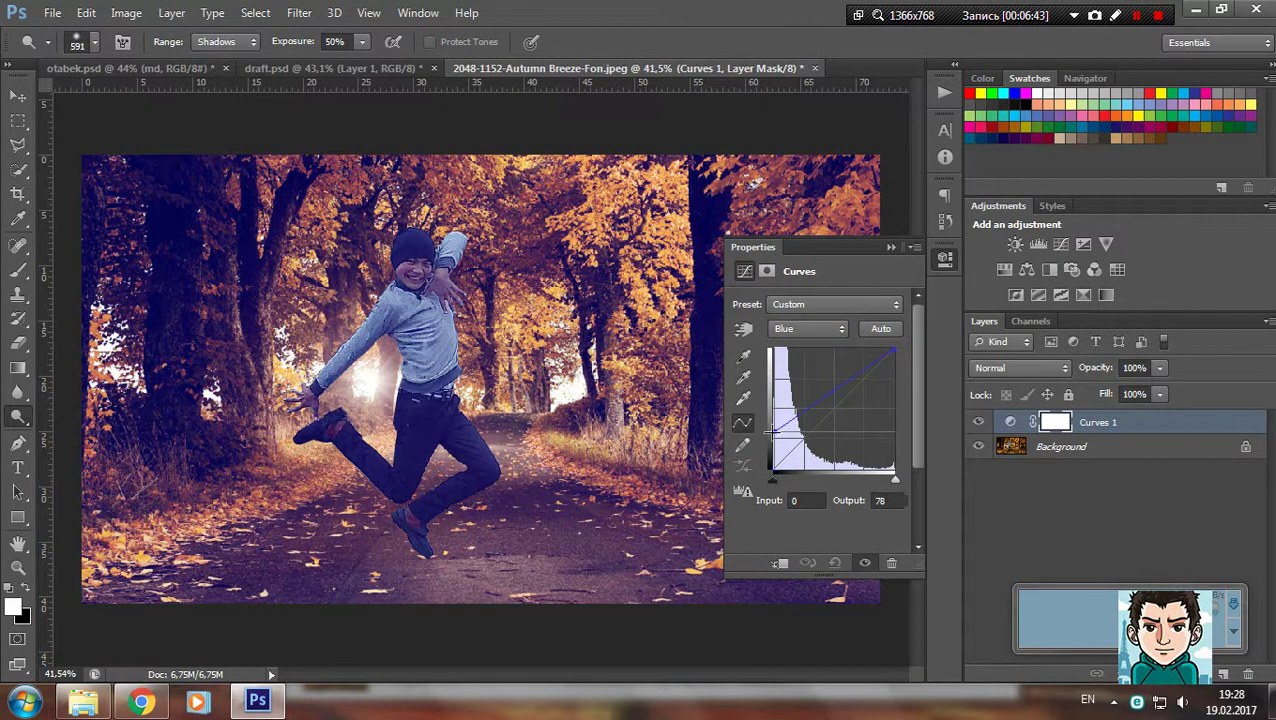
drag(772, 432, 788, 436)
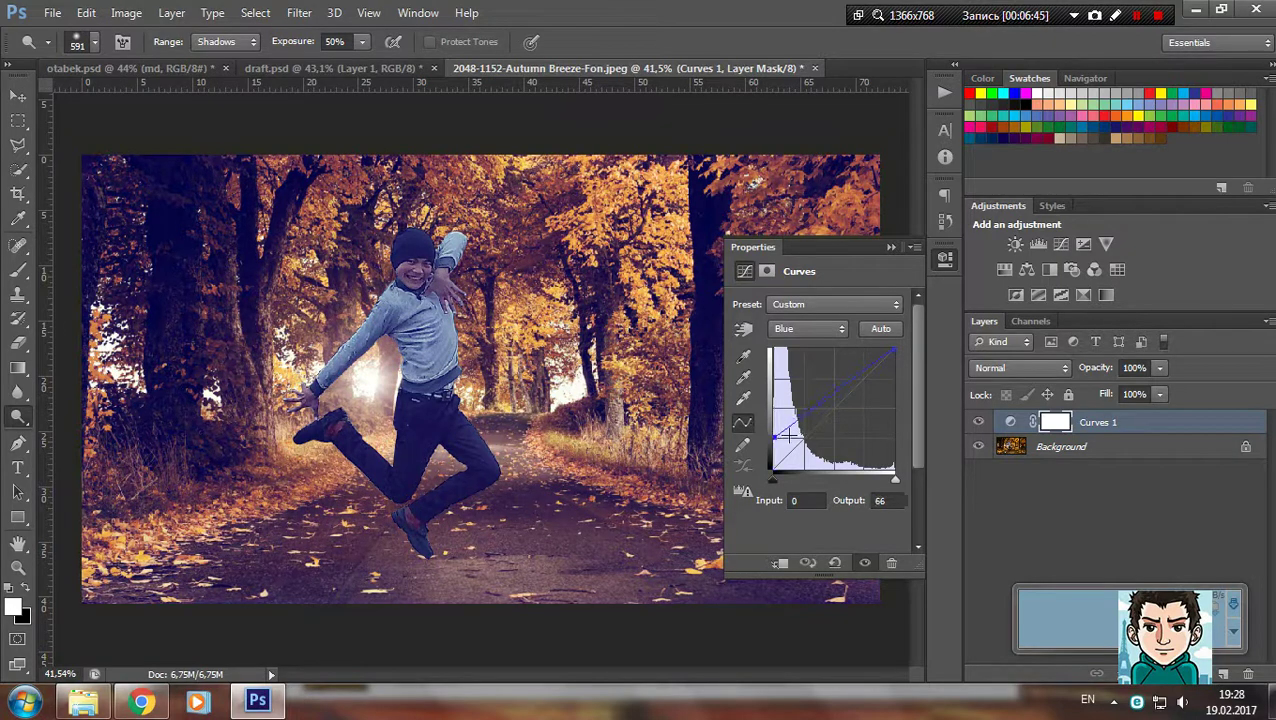
drag(893, 349, 897, 368)
click(904, 251)
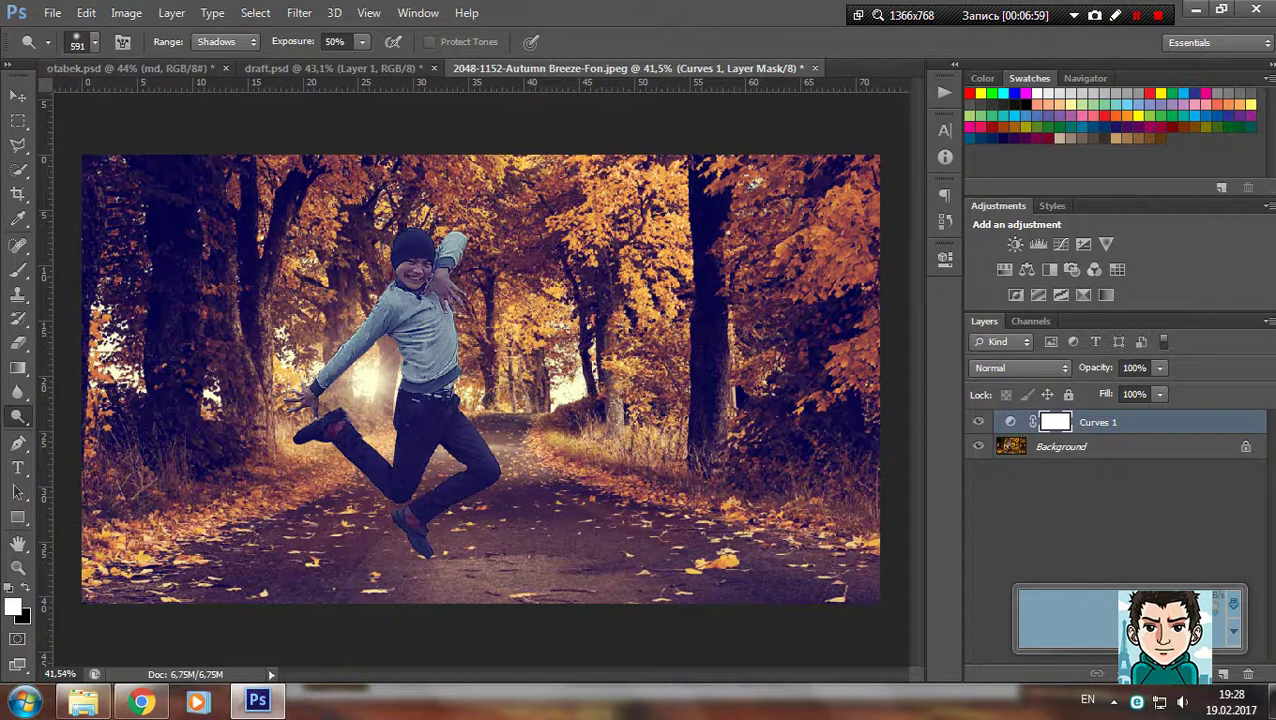
Render a 78% brightness Lens Flare on the Background, centred beside the boy's hips
click(1068, 450)
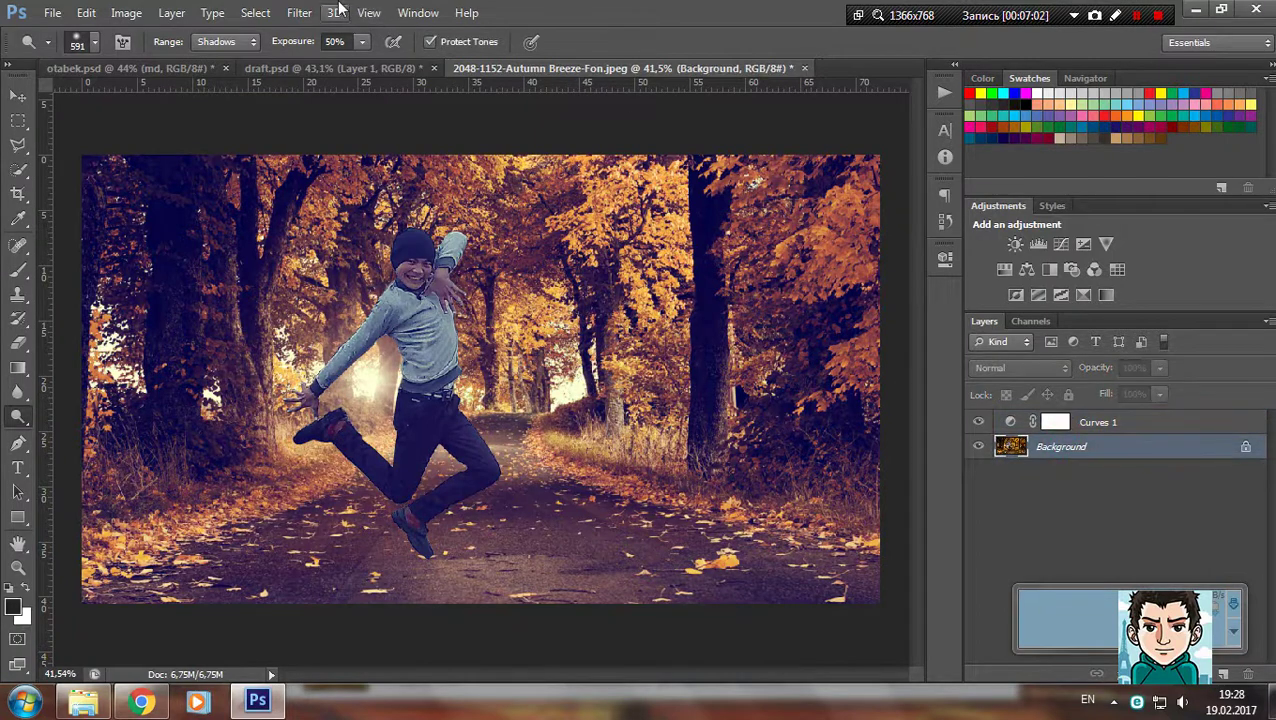
click(298, 12)
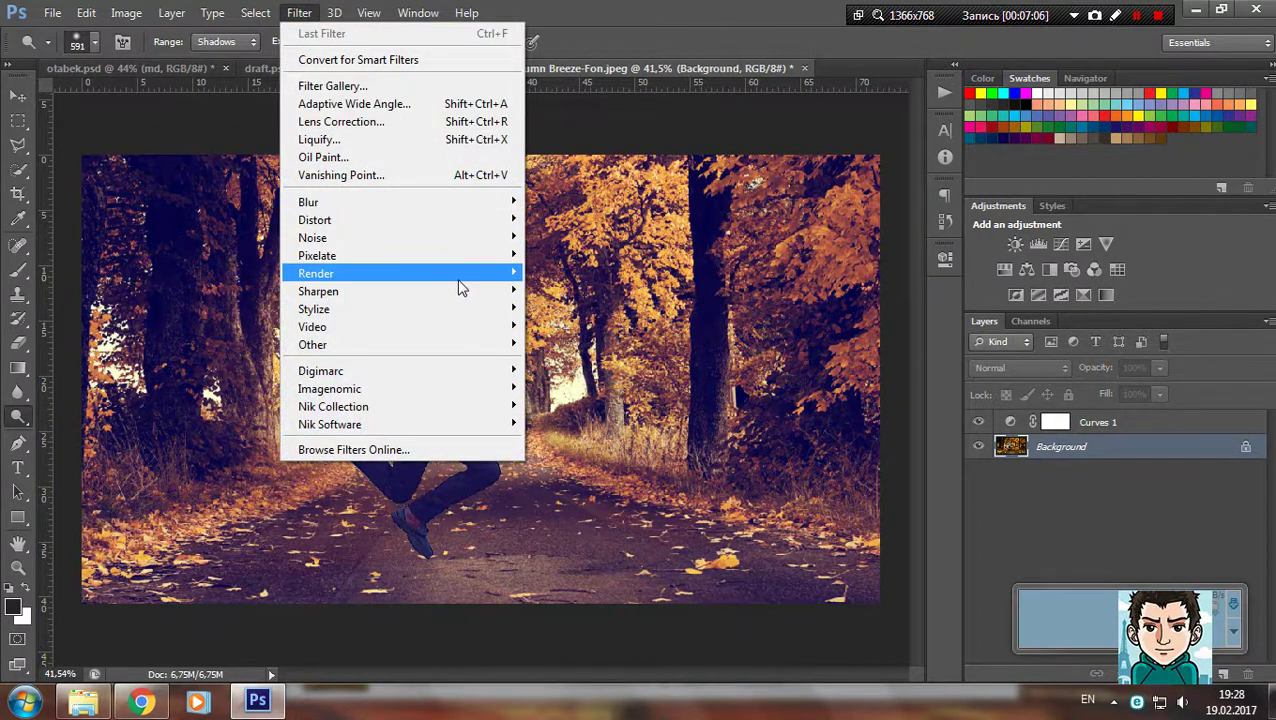
click(582, 332)
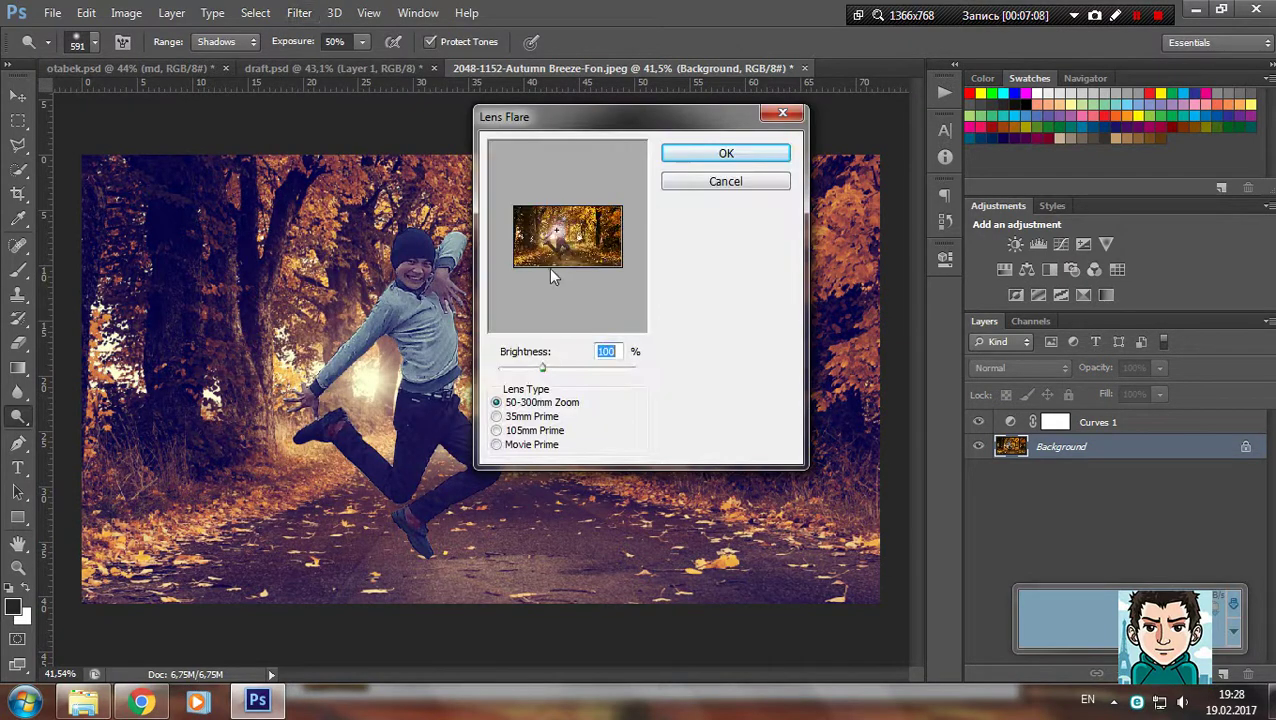
drag(558, 233, 557, 247)
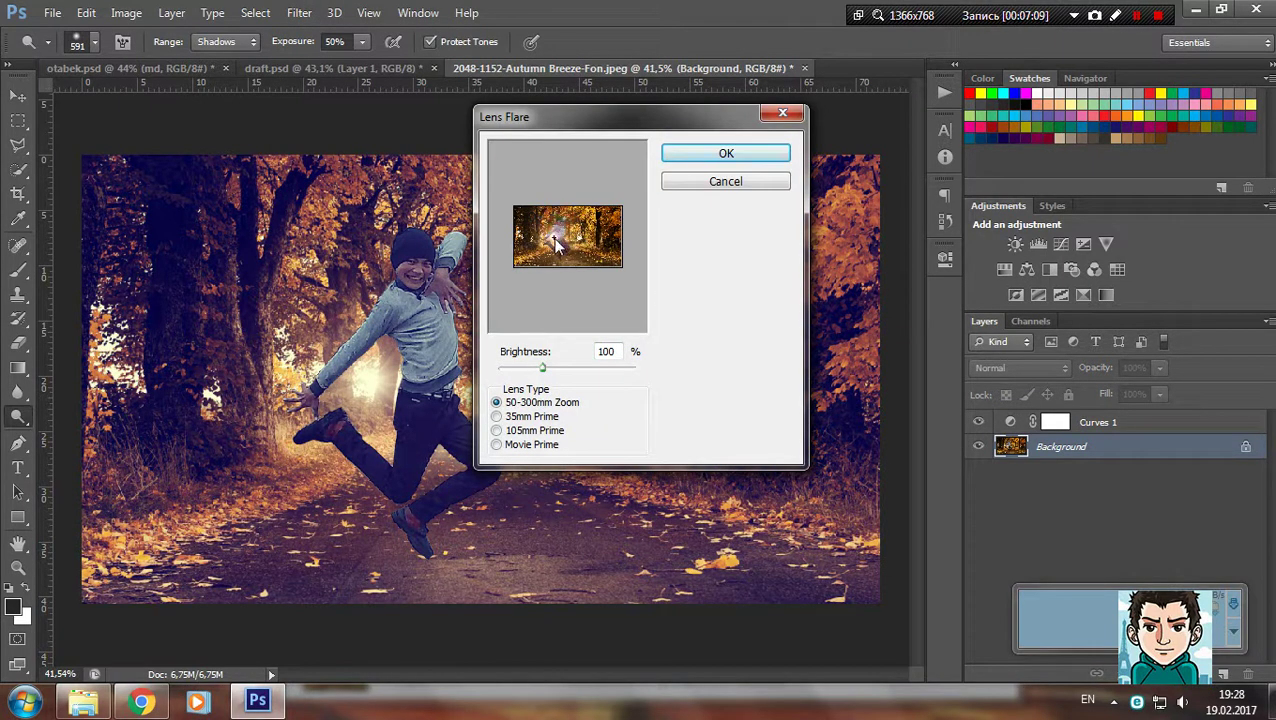
drag(538, 376, 533, 379)
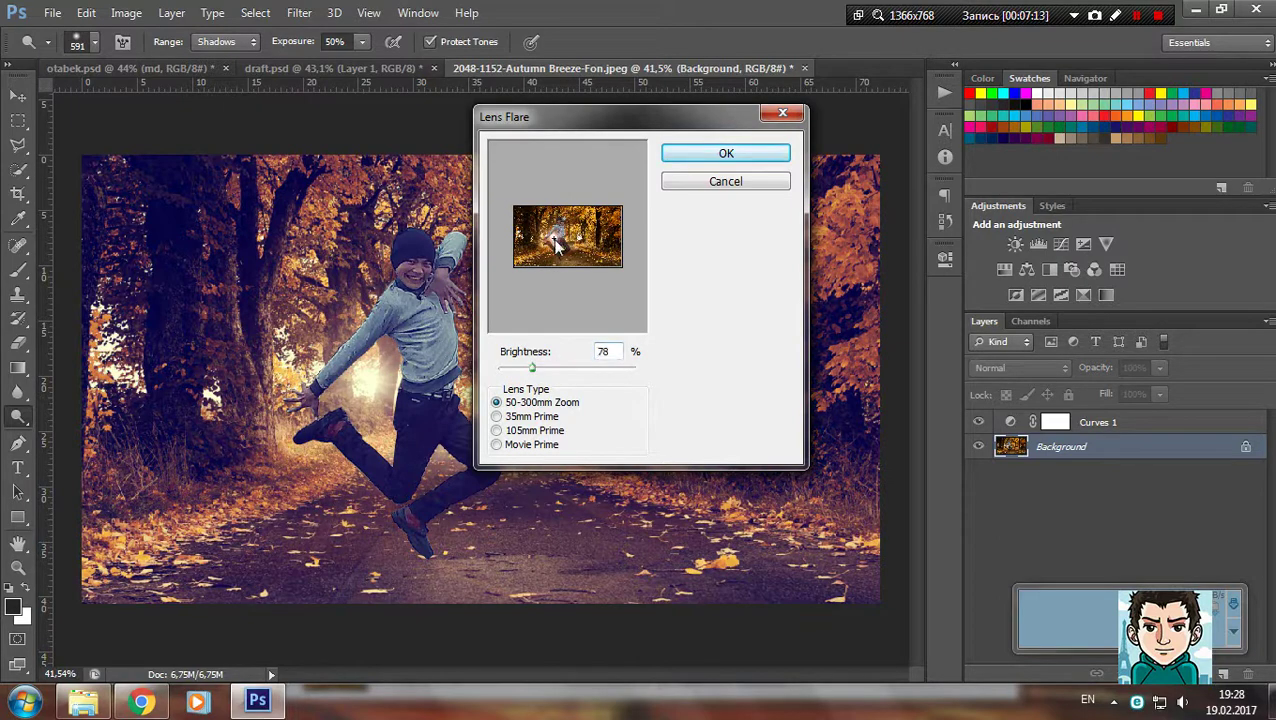
click(742, 152)
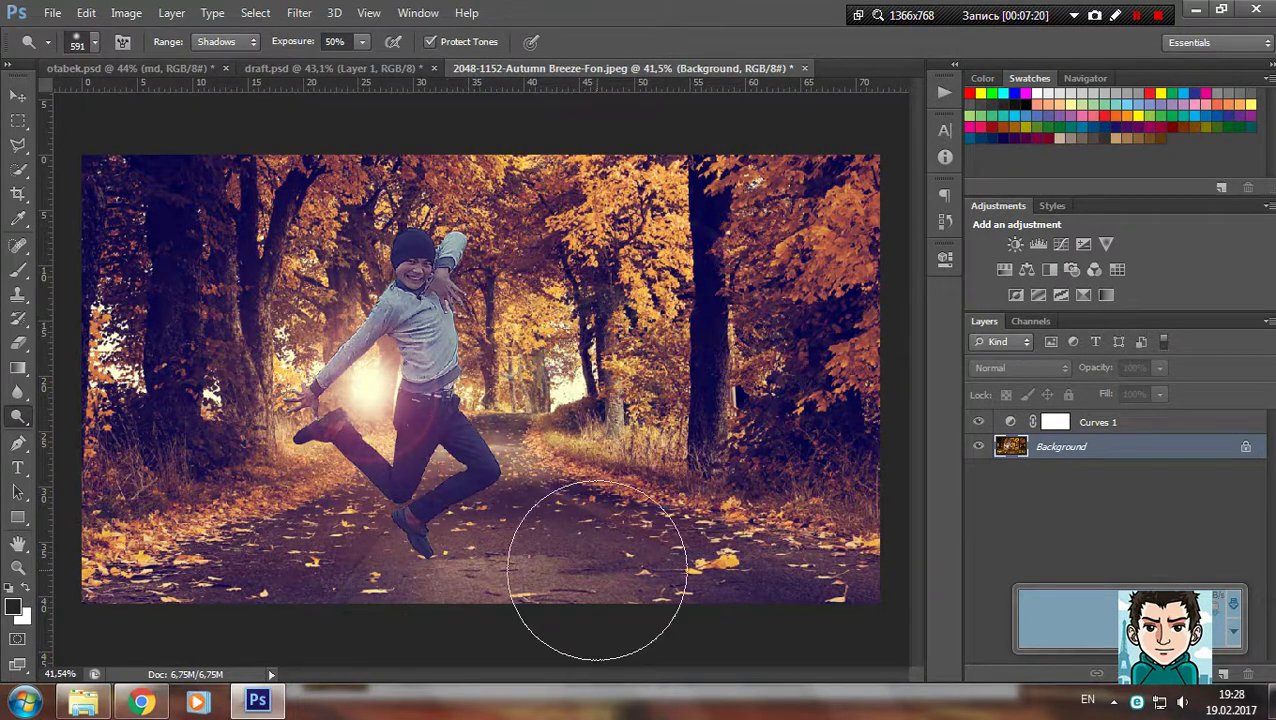
Add a Deep Blue Photo Filter at 25% density above Curves 1
click(1145, 422)
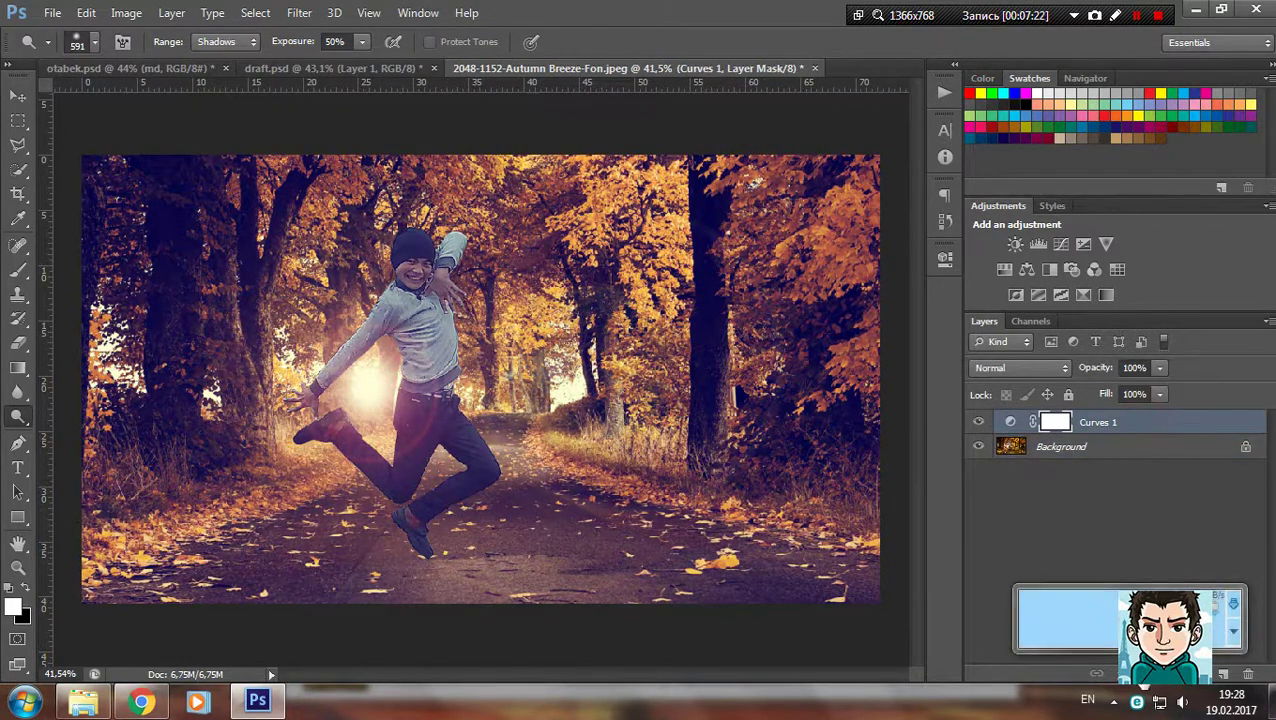
click(1172, 674)
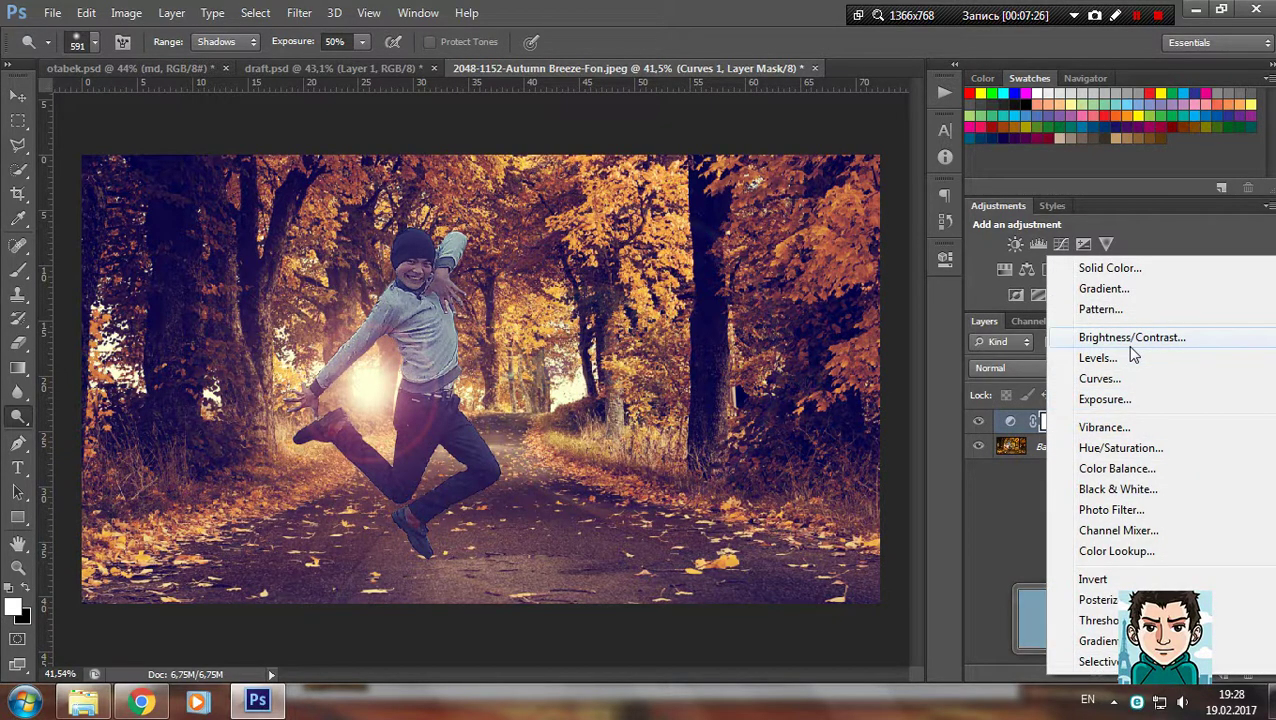
click(1134, 511)
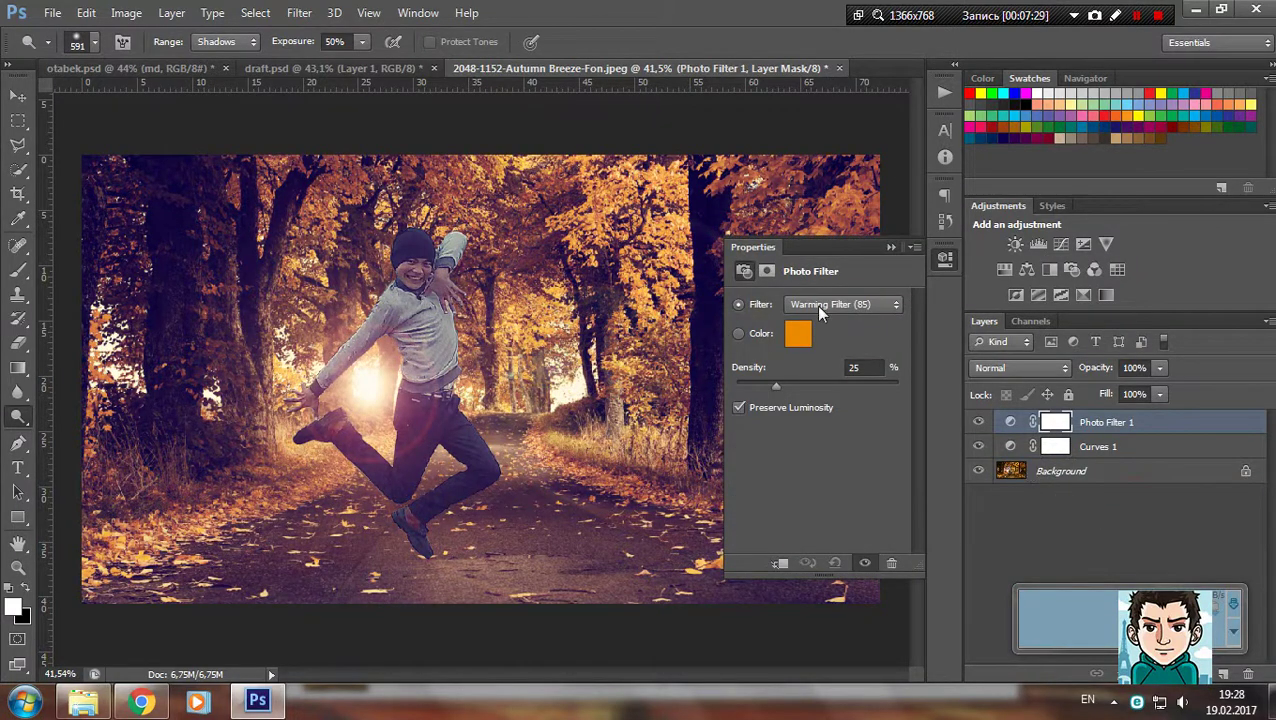
click(818, 311)
click(840, 565)
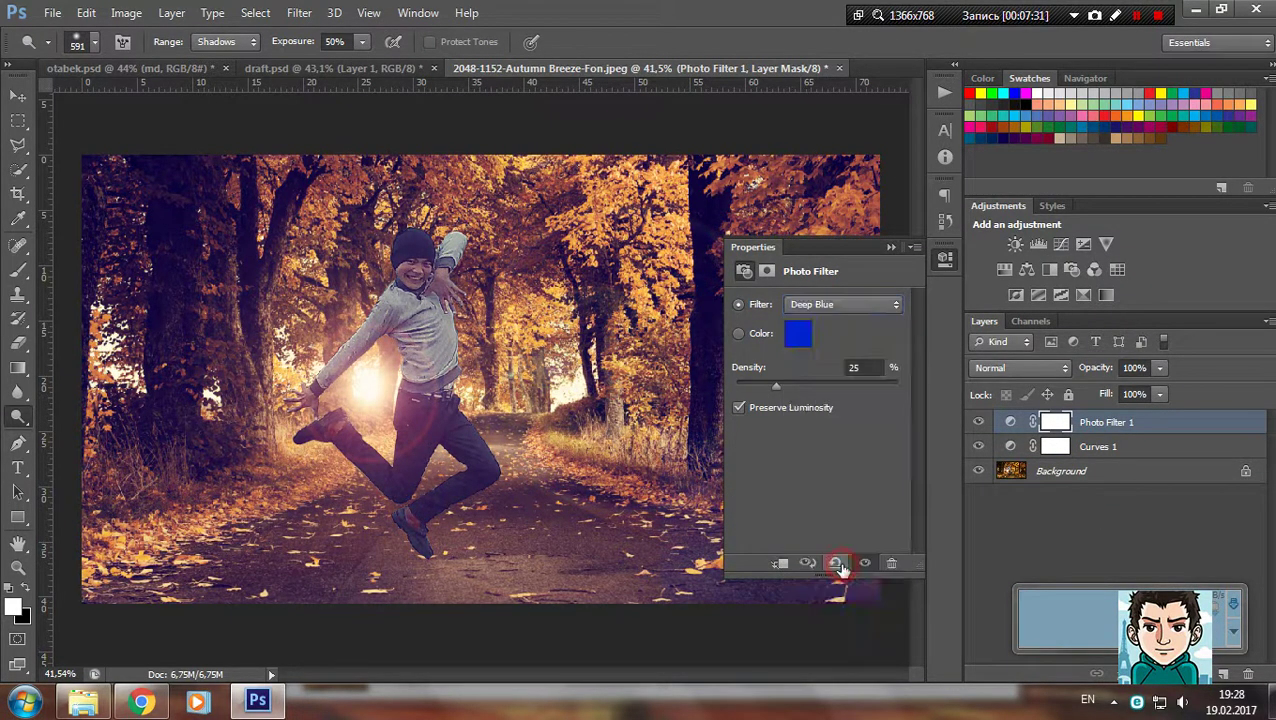
click(891, 247)
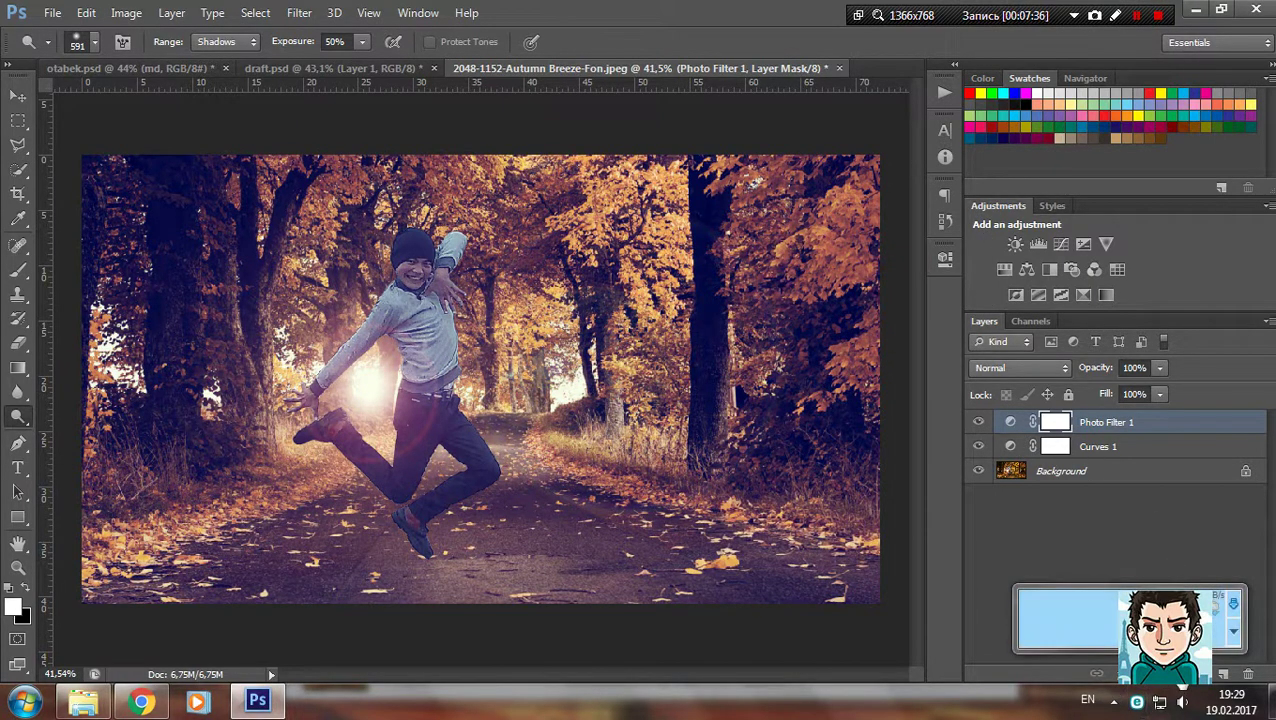
click(1172, 673)
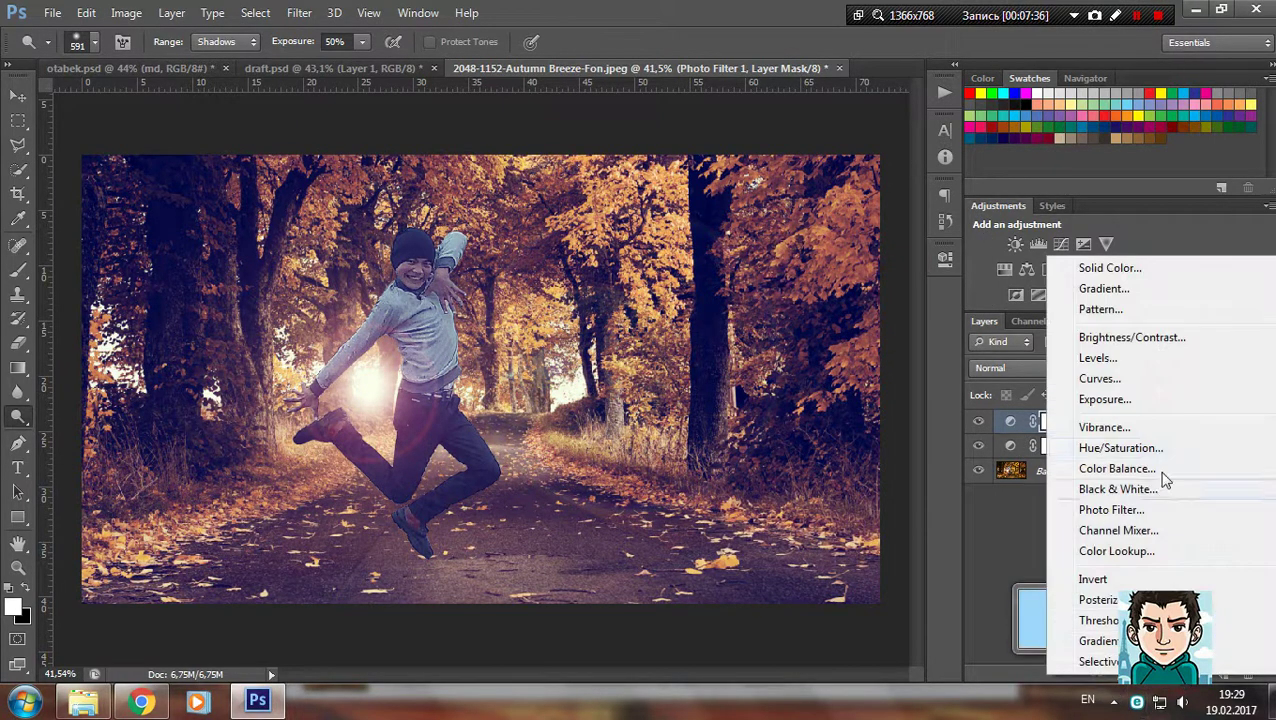
Add a Gradient Fill layer and make its left gradient stop deep purple
click(1106, 288)
click(667, 201)
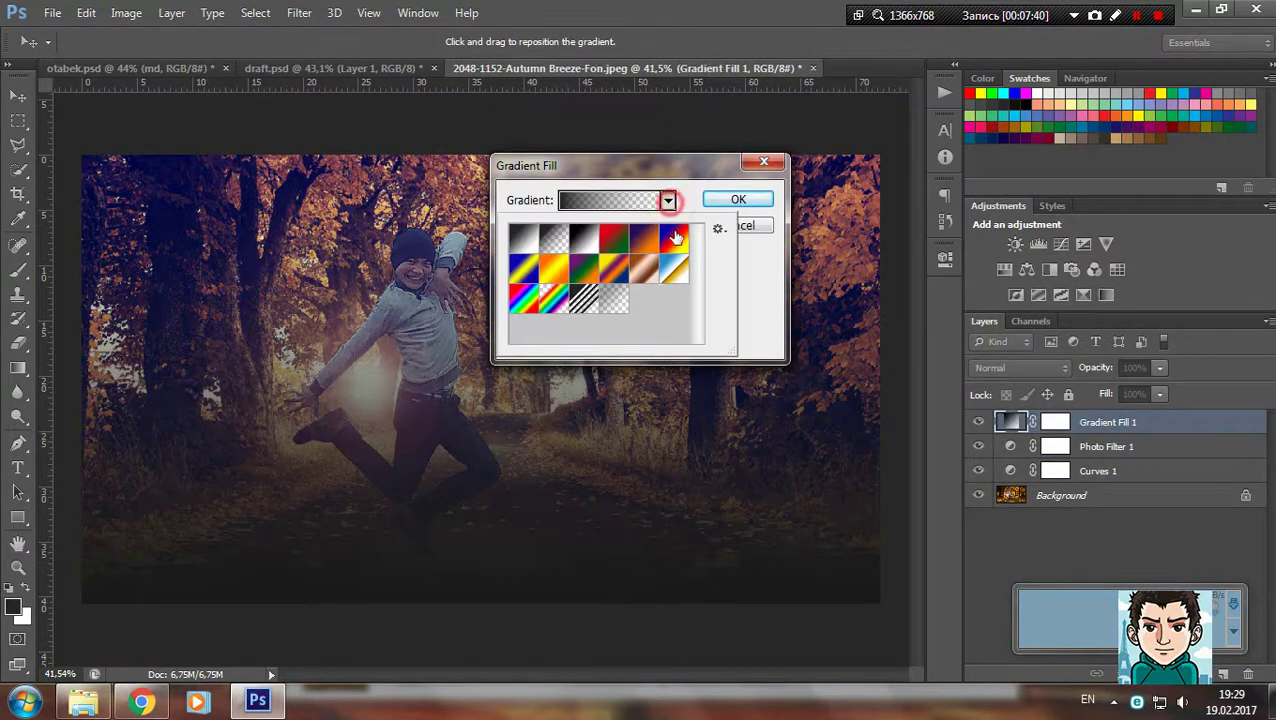
click(616, 238)
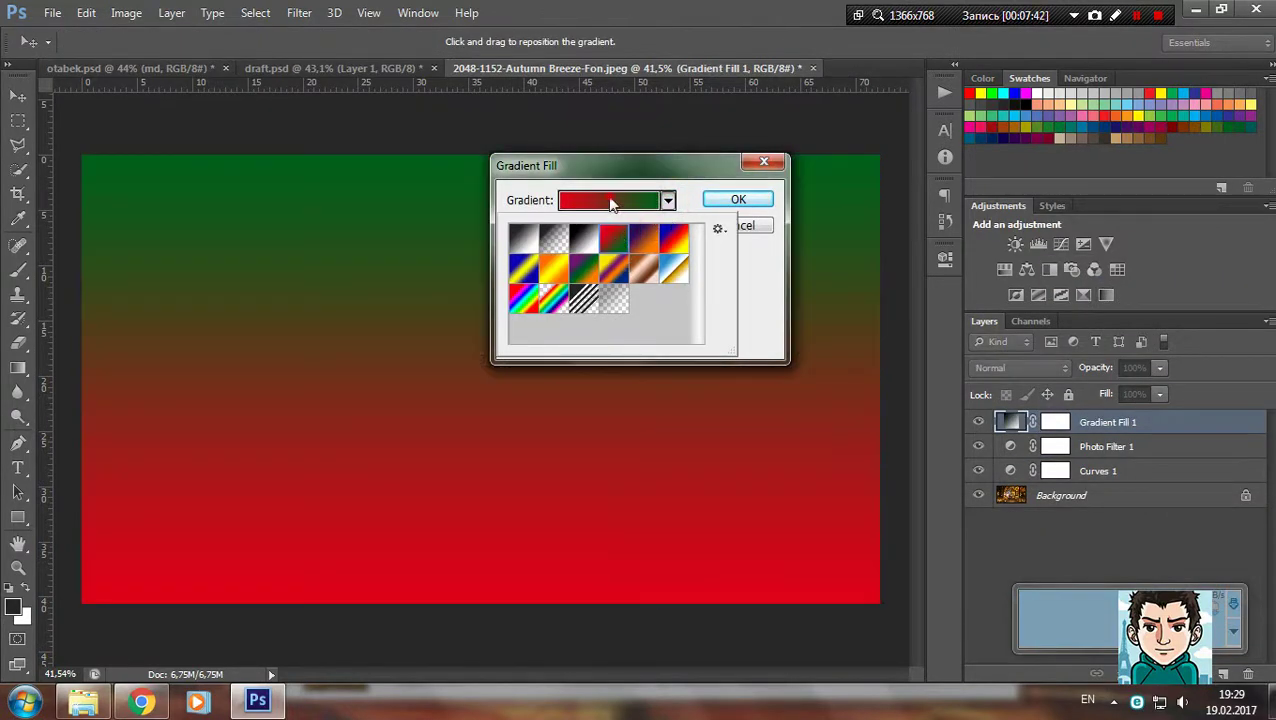
click(613, 203)
click(460, 403)
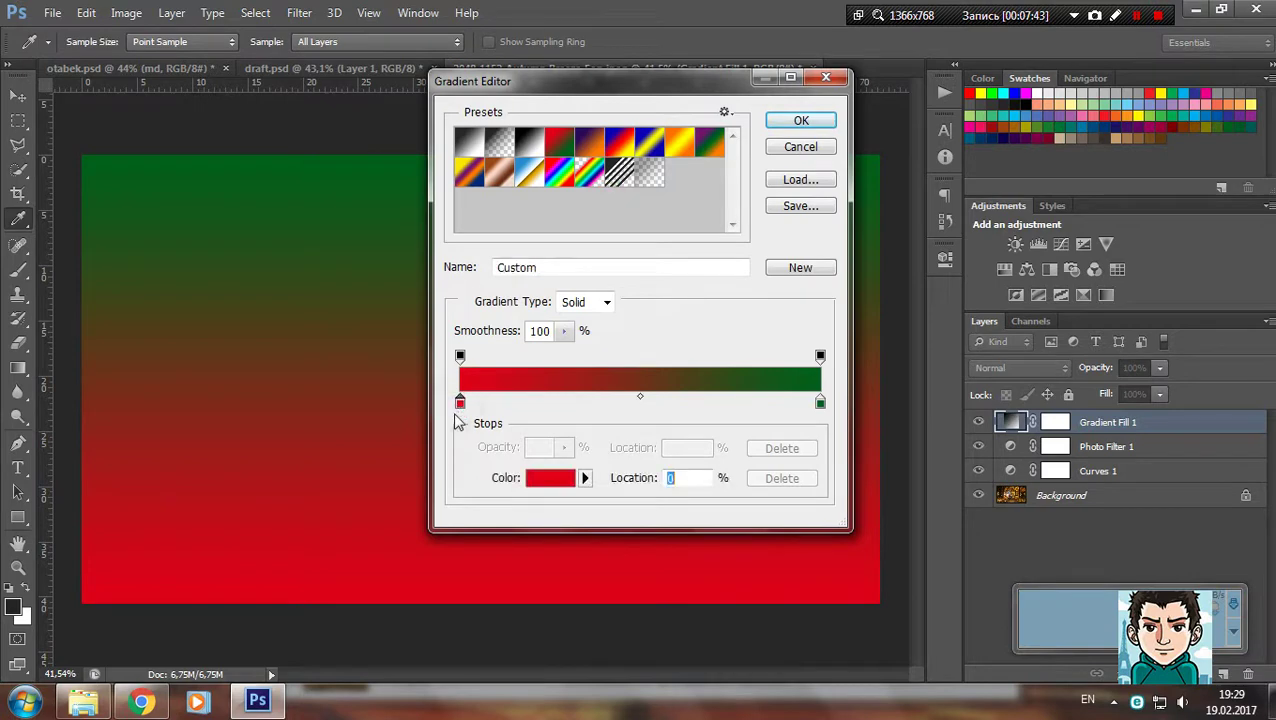
click(550, 477)
click(588, 240)
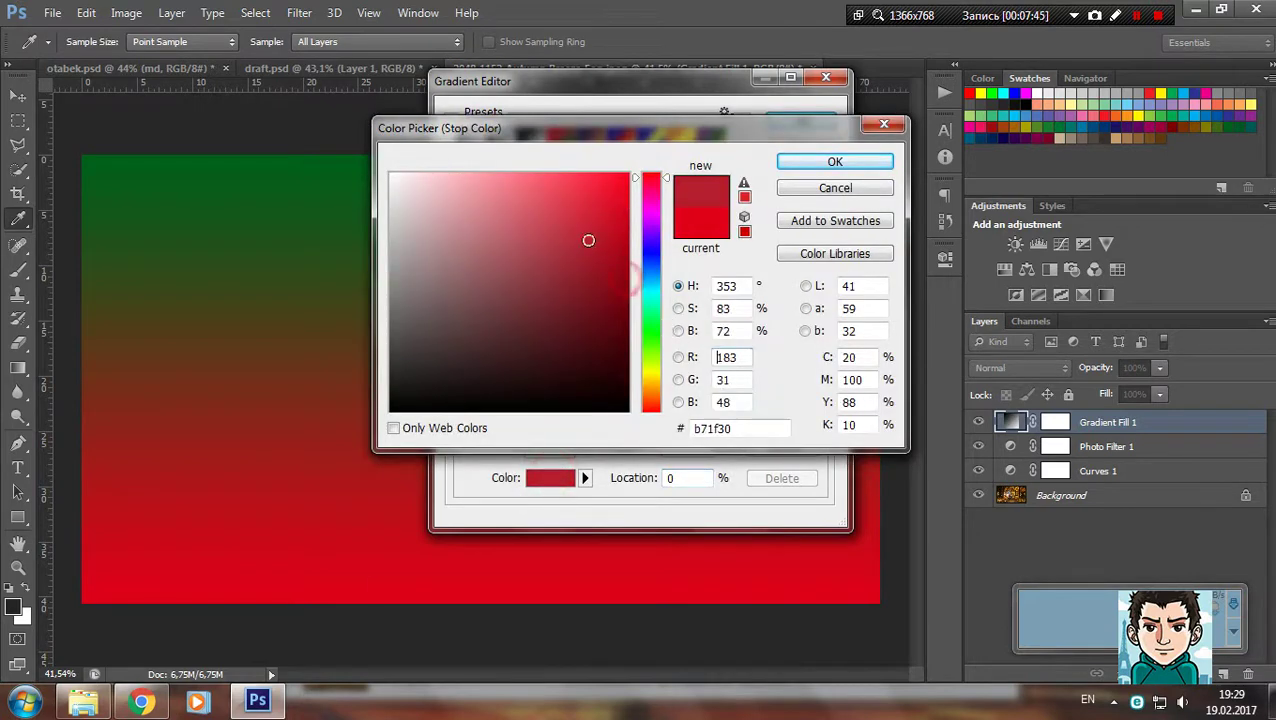
click(645, 213)
drag(592, 240, 604, 290)
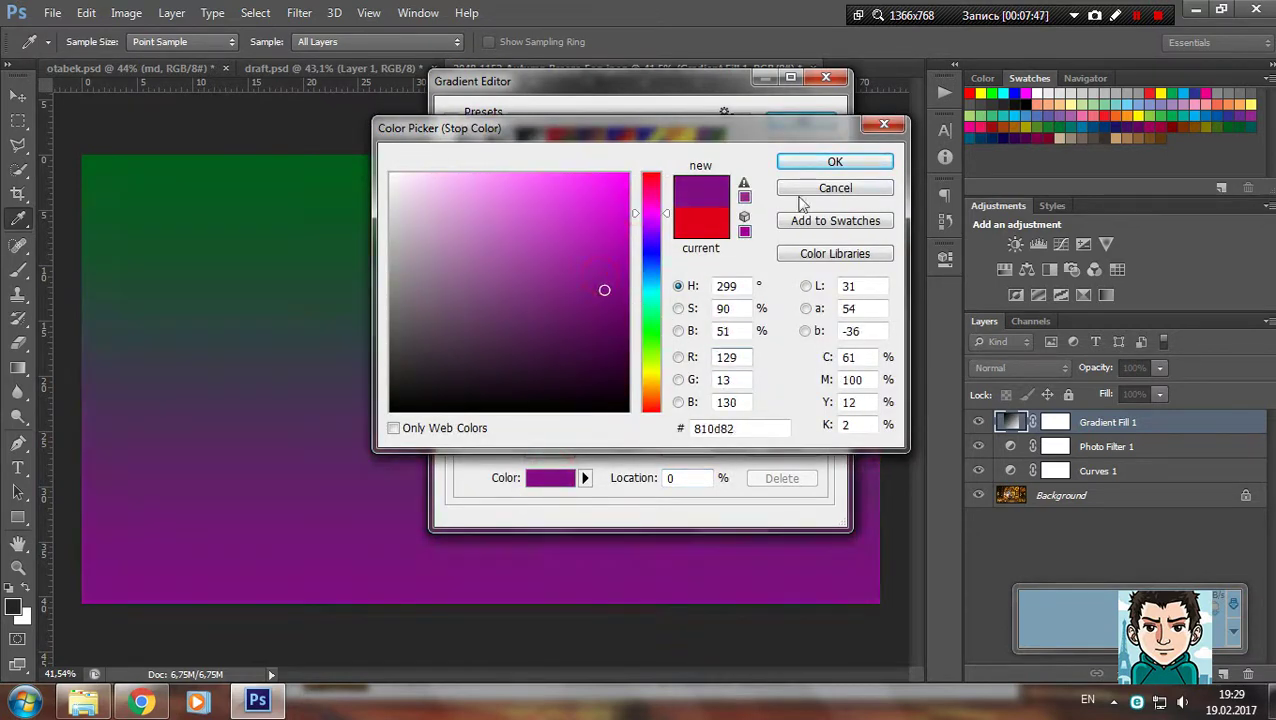
click(834, 162)
Set the right stop to black and apply the purple-to-black linear gradient at 90°
click(820, 402)
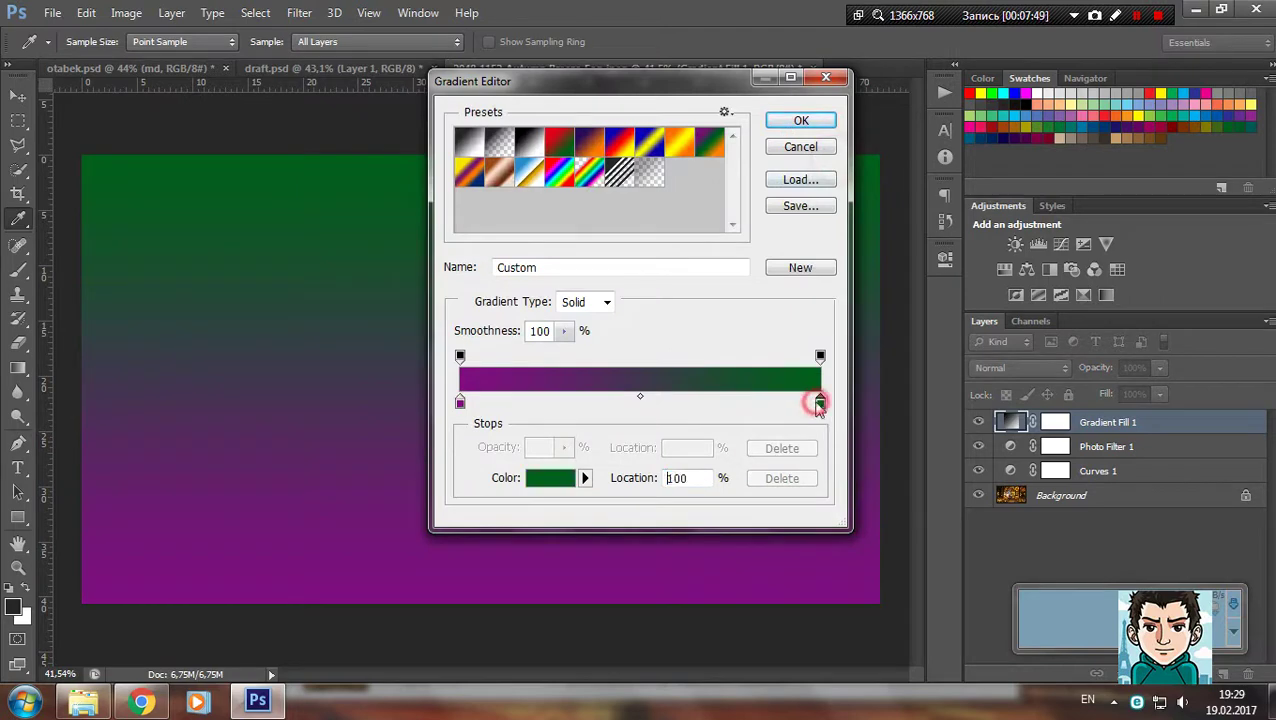
click(550, 478)
click(392, 409)
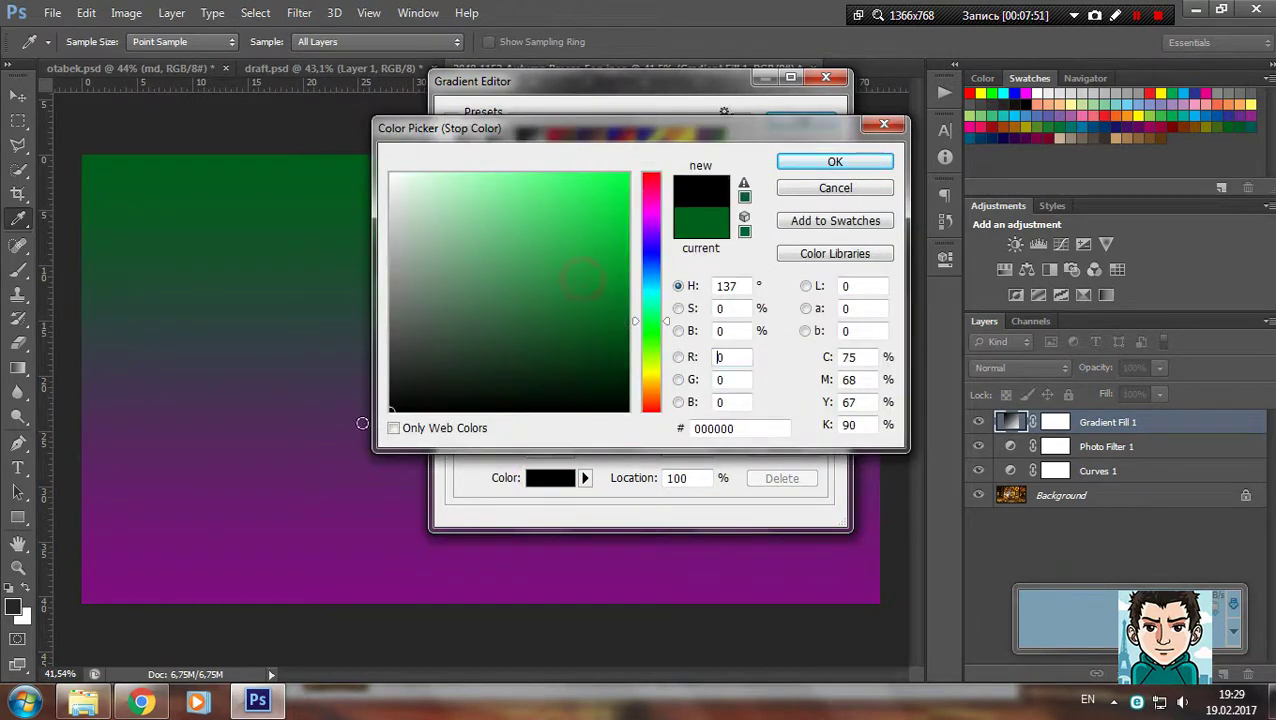
click(834, 162)
click(800, 121)
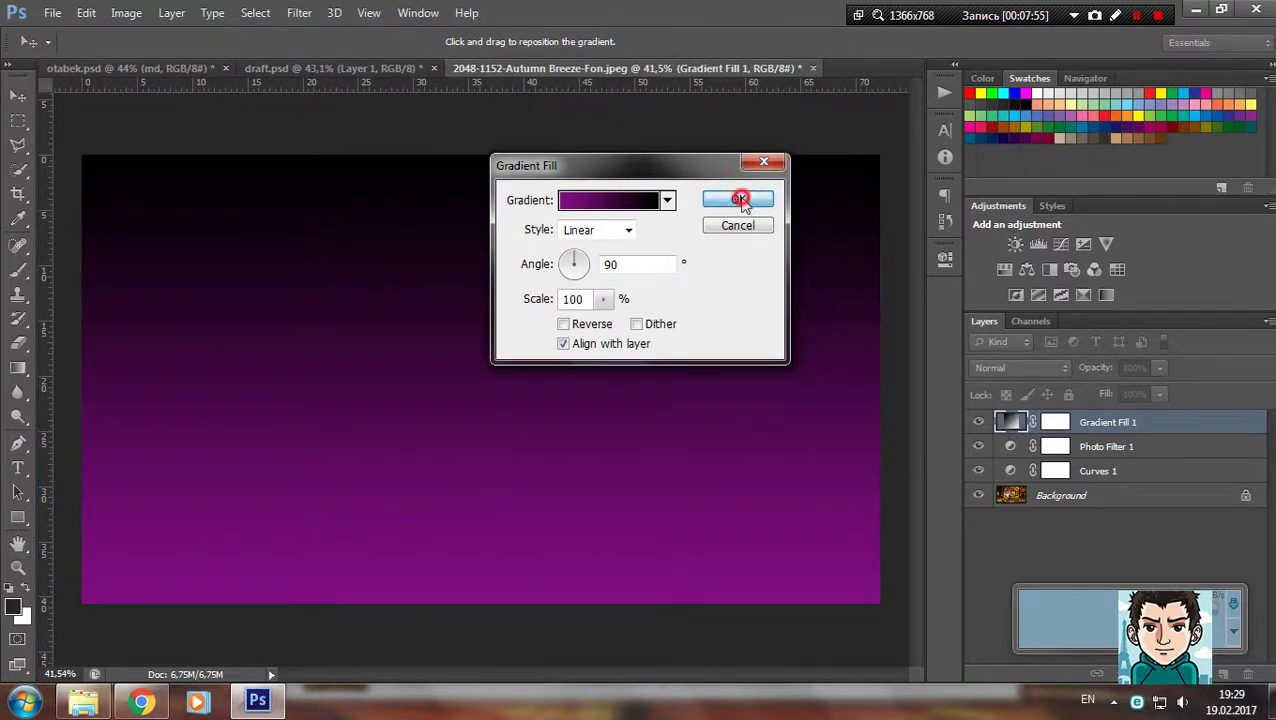
click(738, 199)
click(1038, 372)
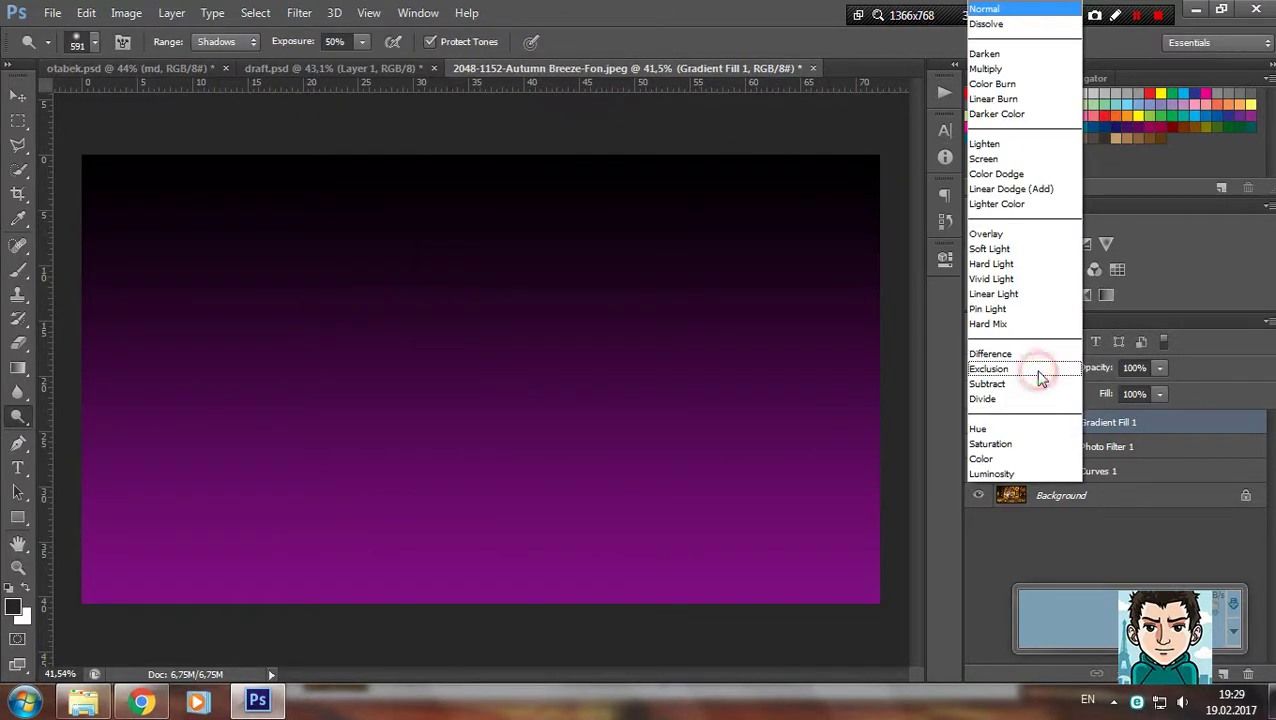
Blend Gradient Fill 1 in Screen mode at 52% opacity
click(1025, 160)
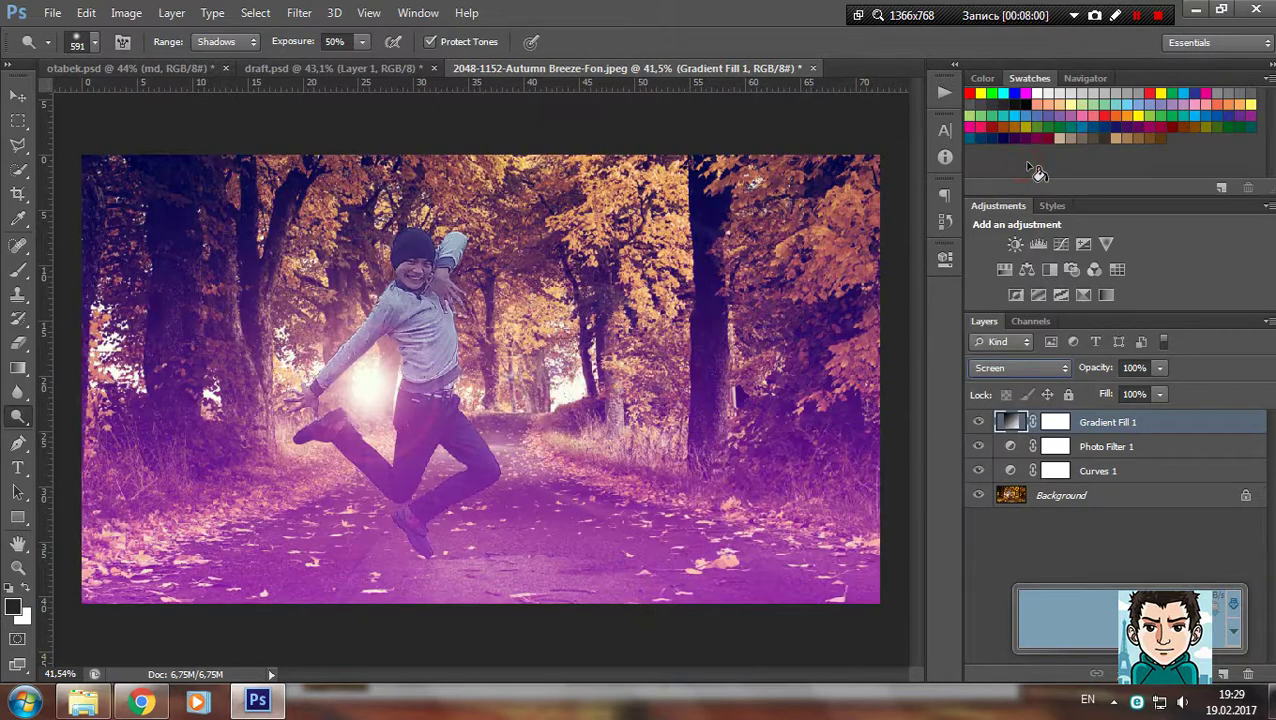
click(1162, 368)
drag(1128, 388, 1120, 388)
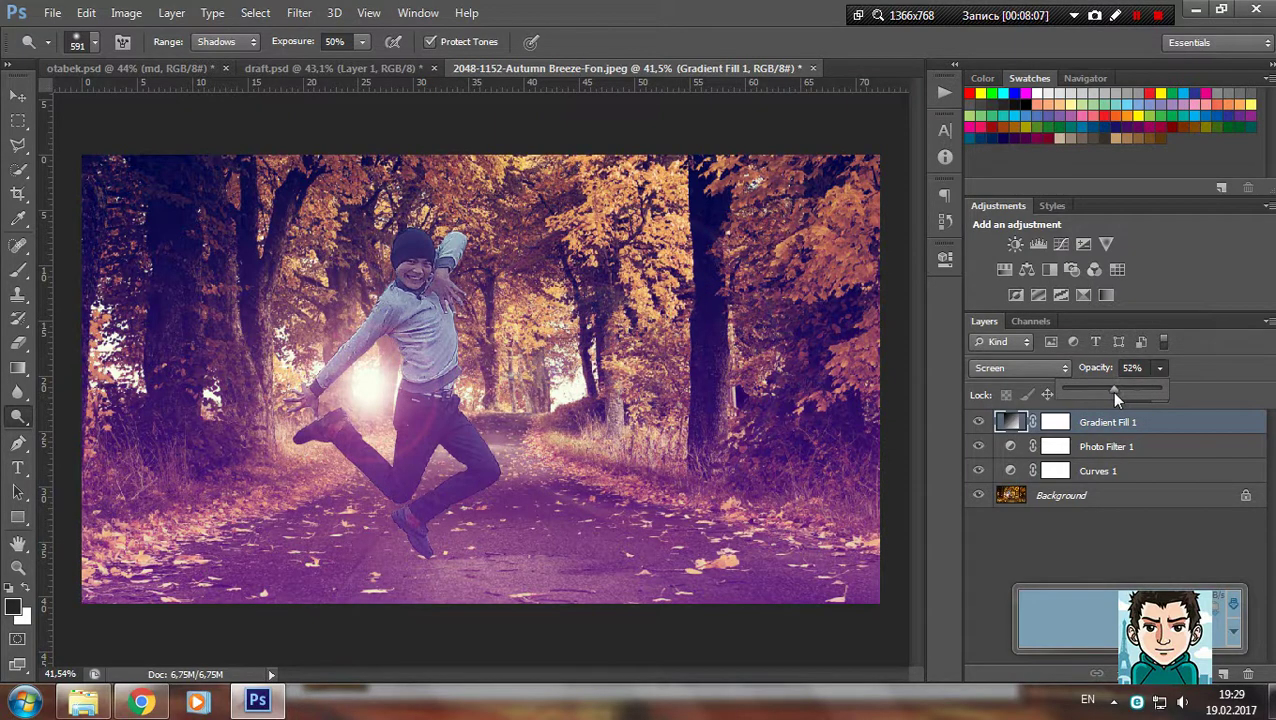
Toggle the adjustment layers to compare, then move Gradient Fill 1 below Photo Filter 1
click(978, 470)
click(978, 446)
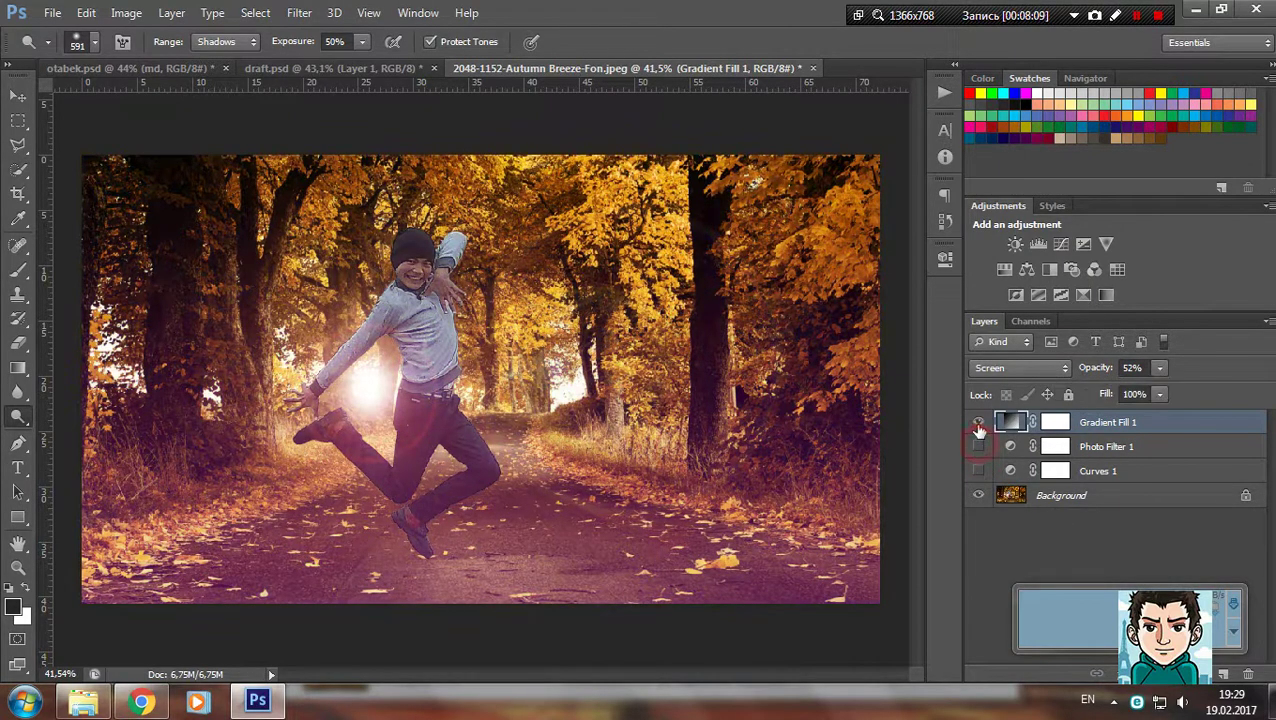
click(979, 422)
click(979, 422)
click(980, 470)
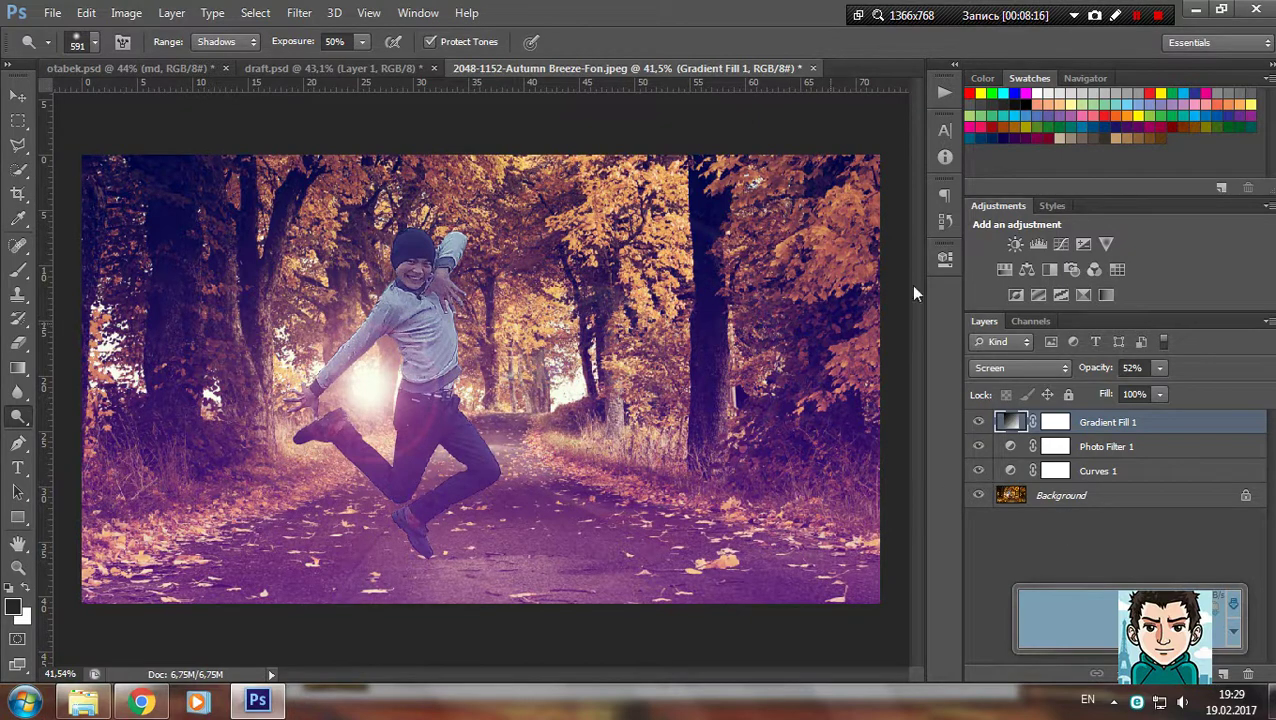
key(ctrl+bracketleft)
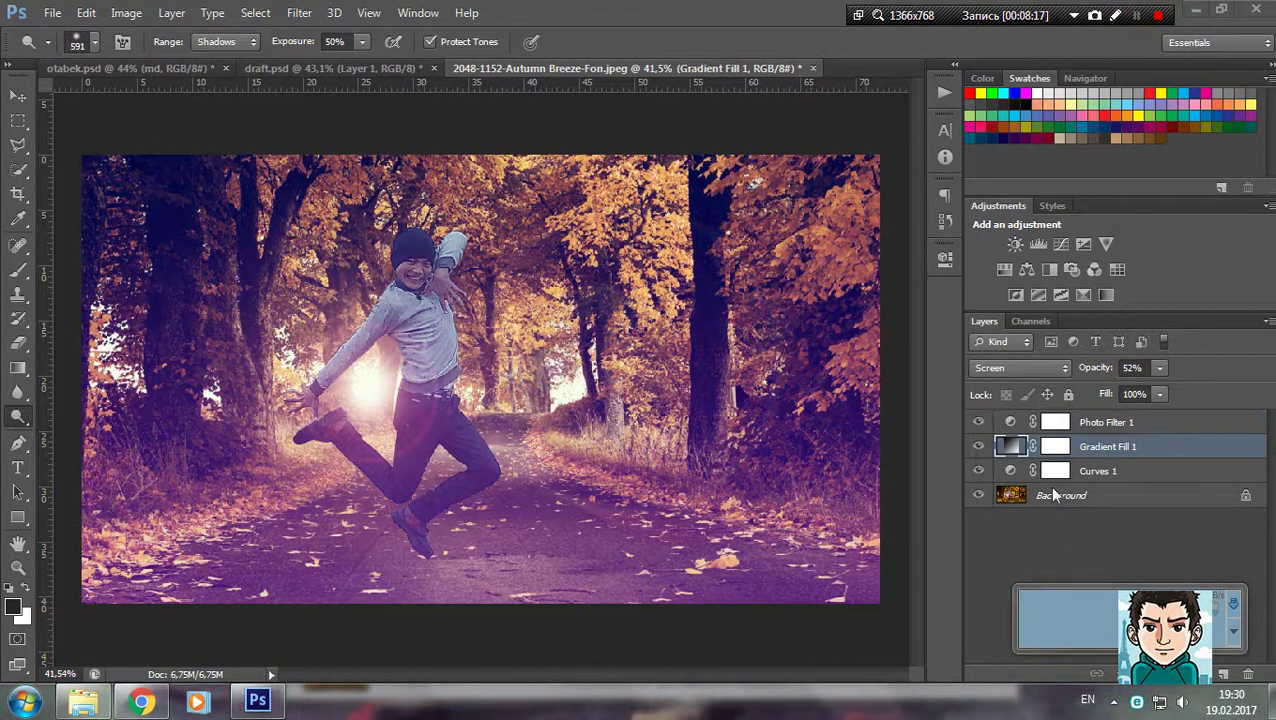
click(1062, 505)
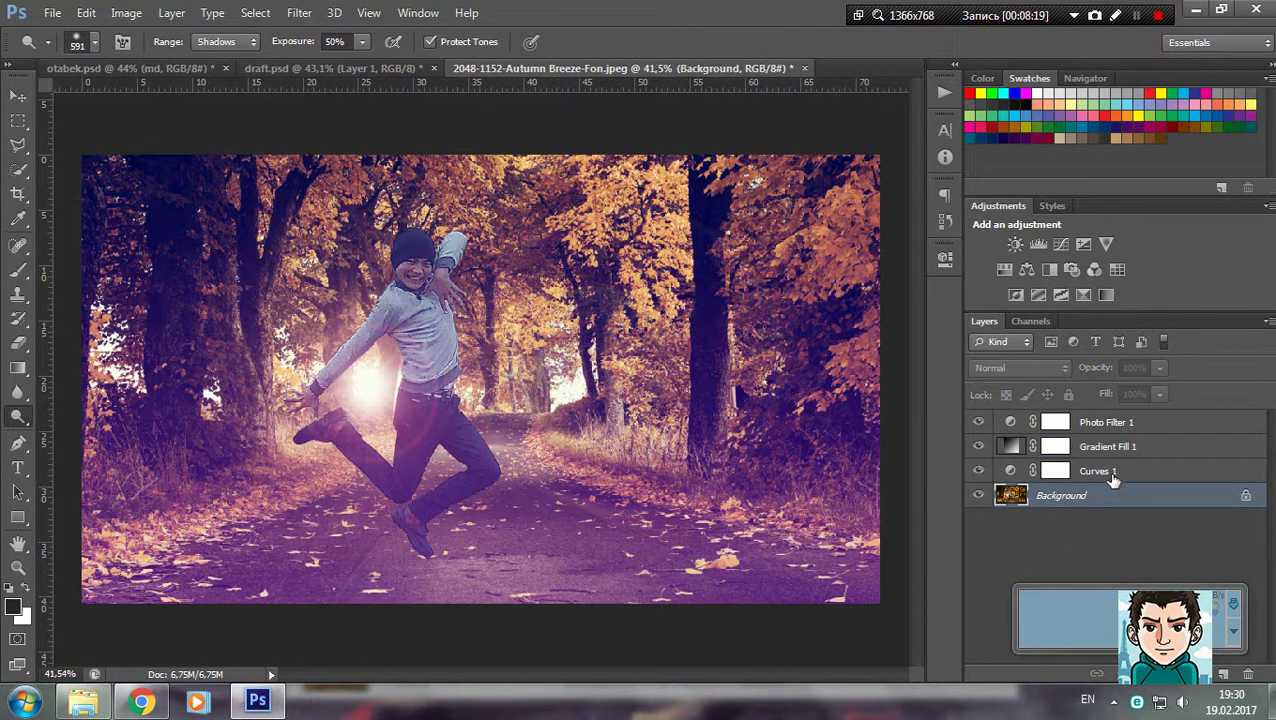
Add a new layer above the Background named soya
key(ctrl+shift+alt+n)
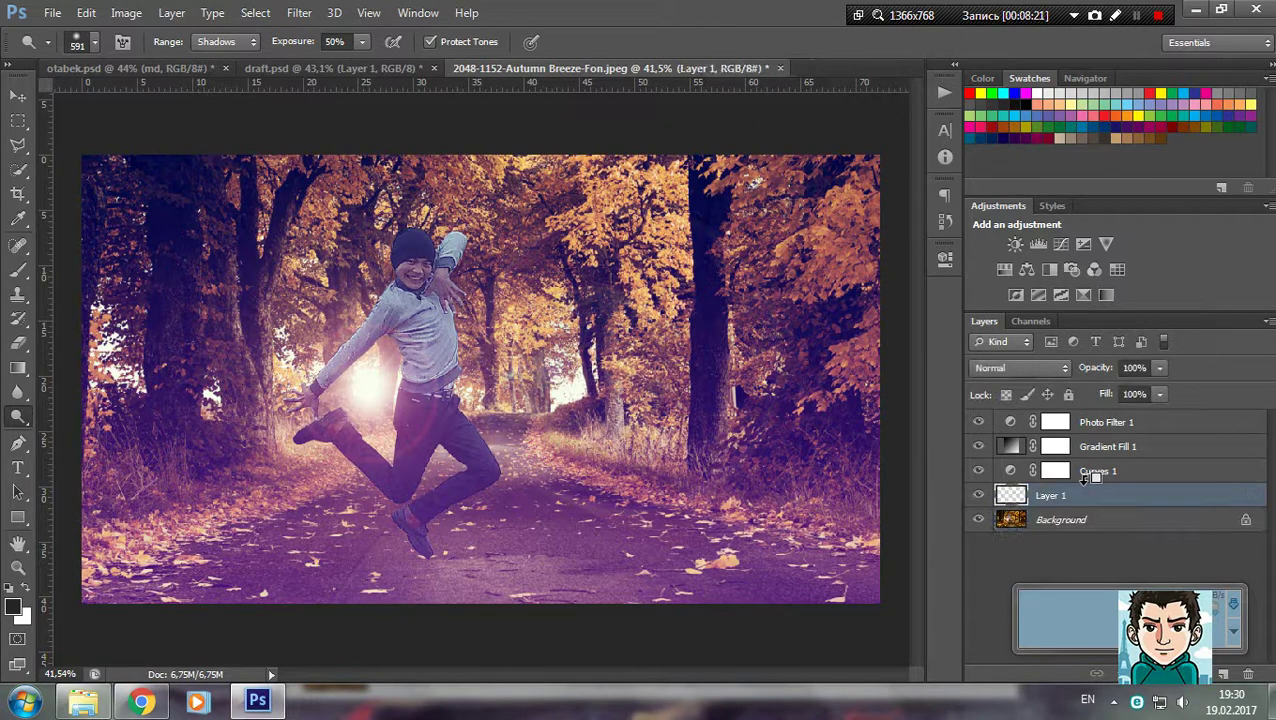
double_click(1053, 495)
text(sc)
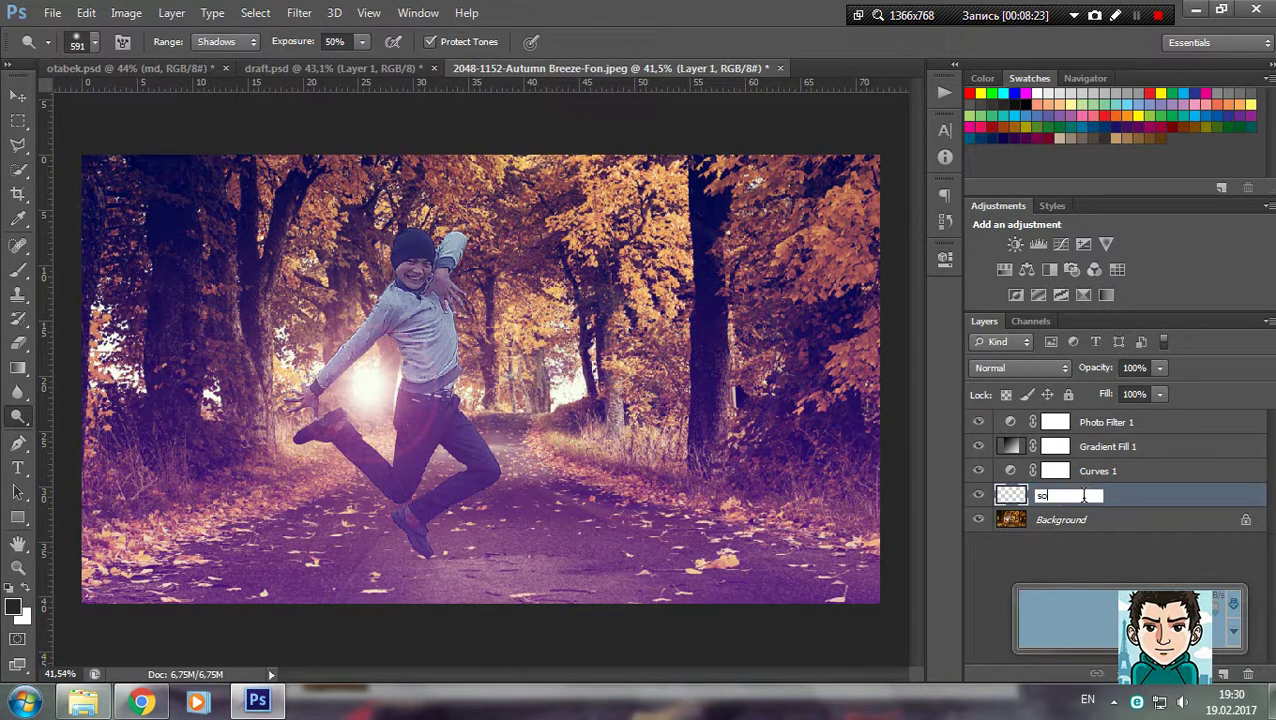
key(Return)
scroll(540, 620, up, 3)
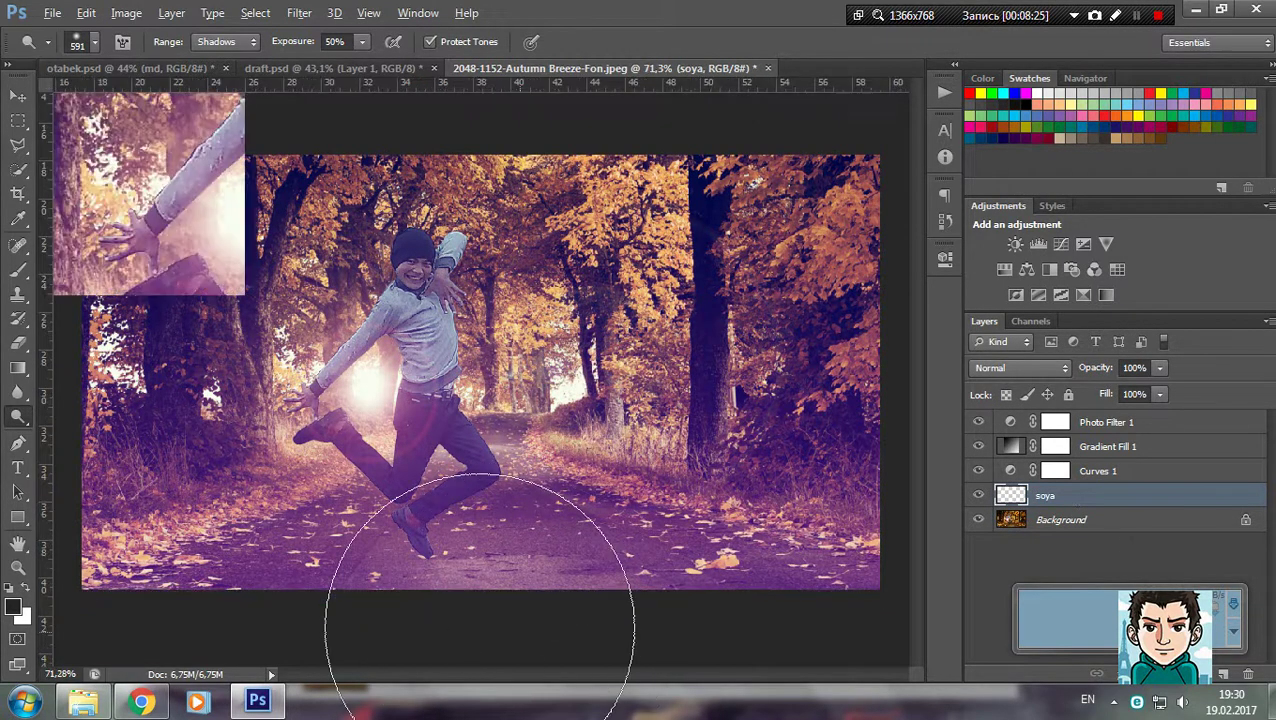
Set up a large, 0% hardness black brush
click(18, 270)
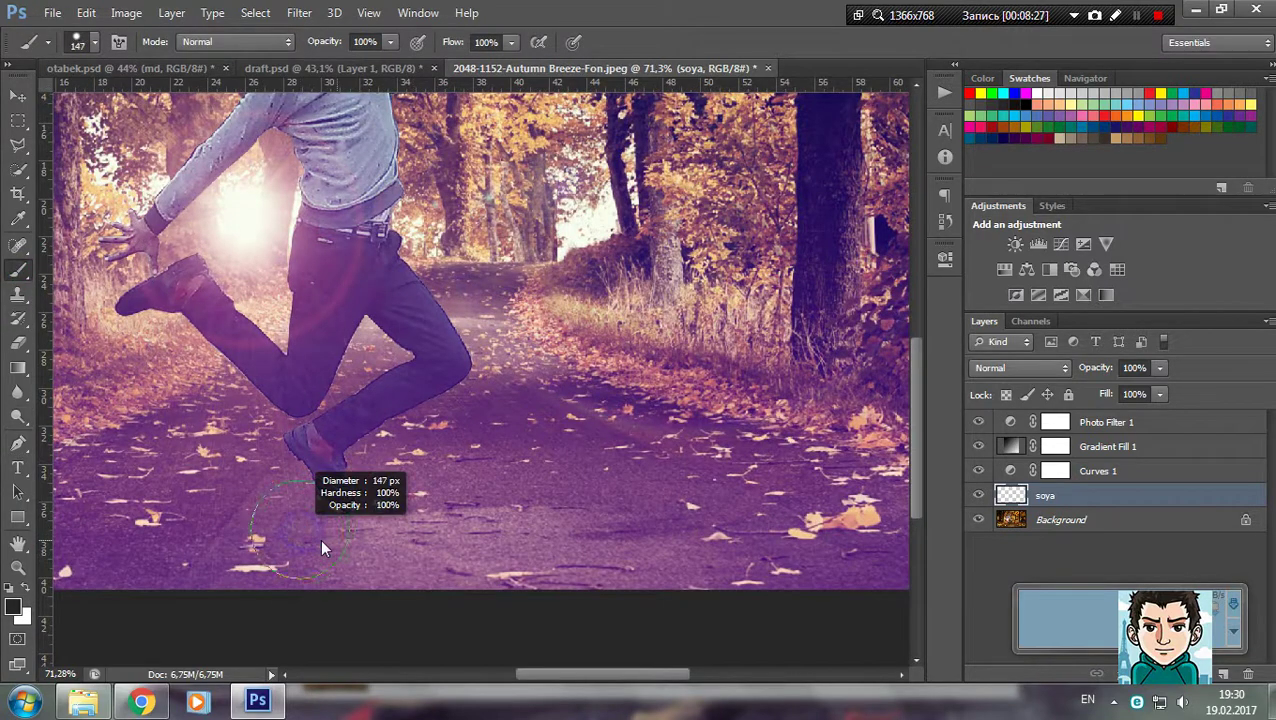
mouse_move(357, 551)
mouse_down()
mouse_move(400, 543)
mouse_move(311, 534)
mouse_move(522, 547)
mouse_up()
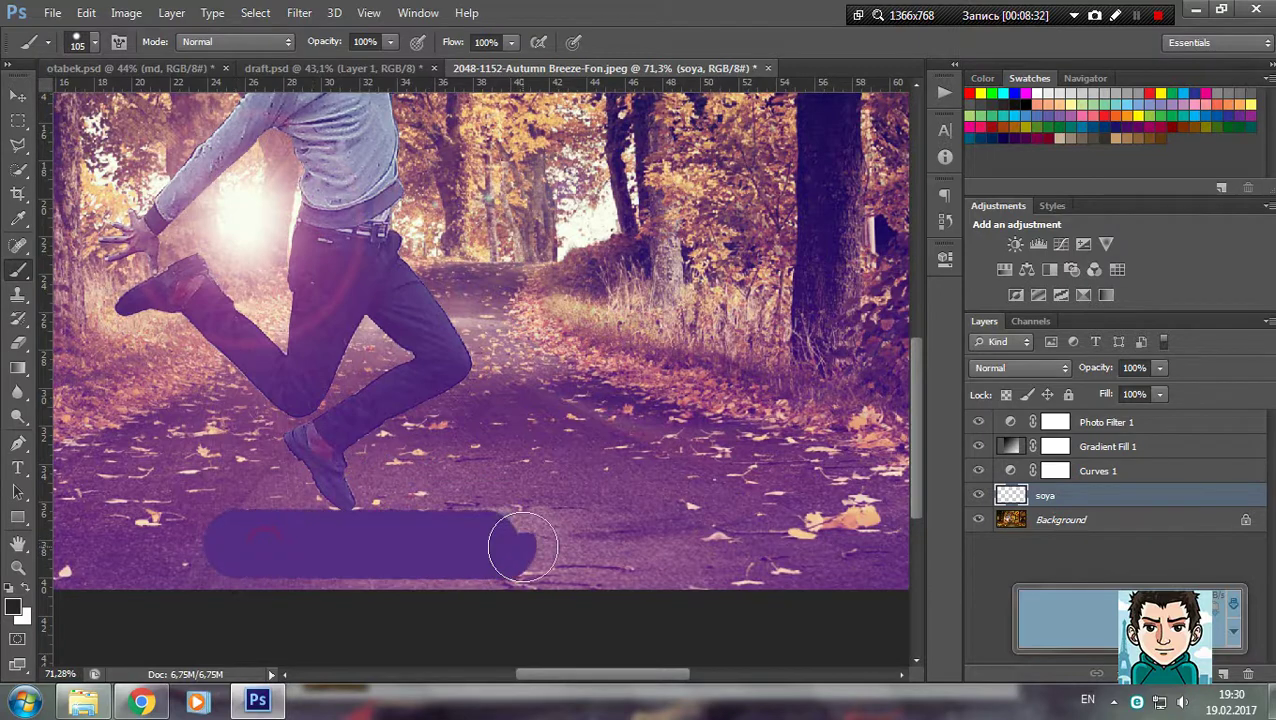
key(ctrl+z)
right_click(557, 510)
drag(646, 531, 517, 531)
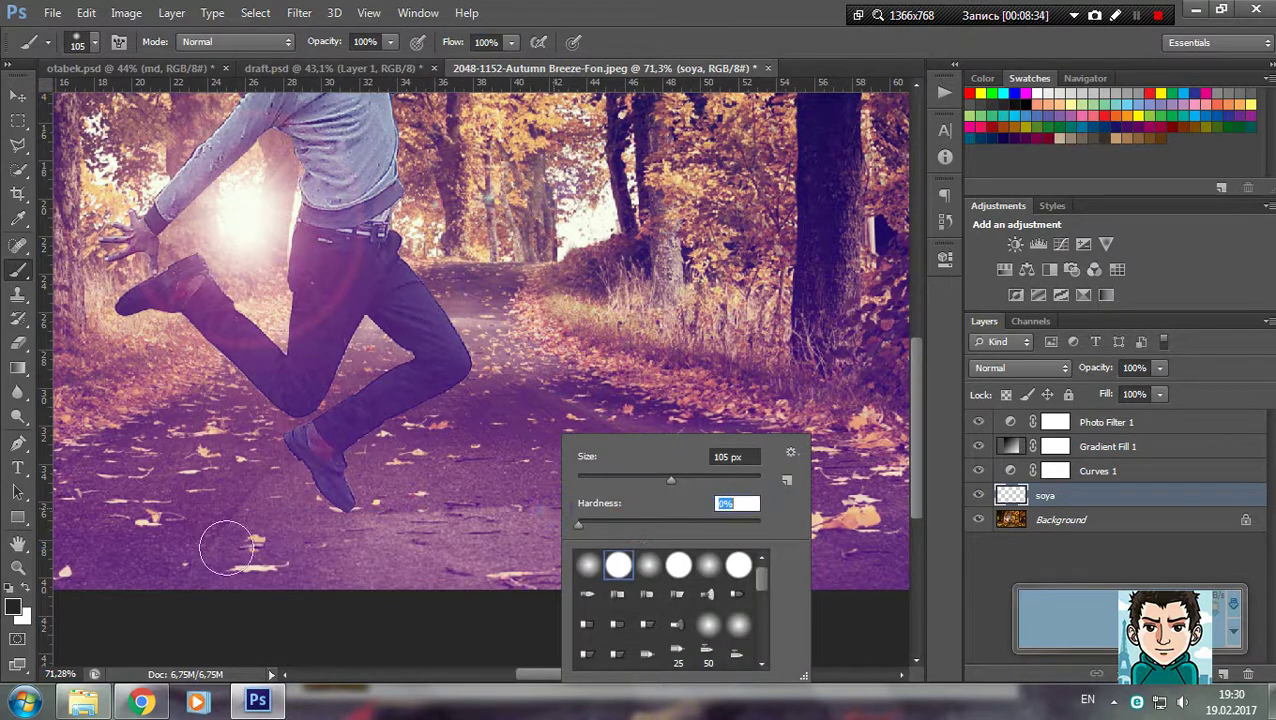
click(13, 606)
click(391, 410)
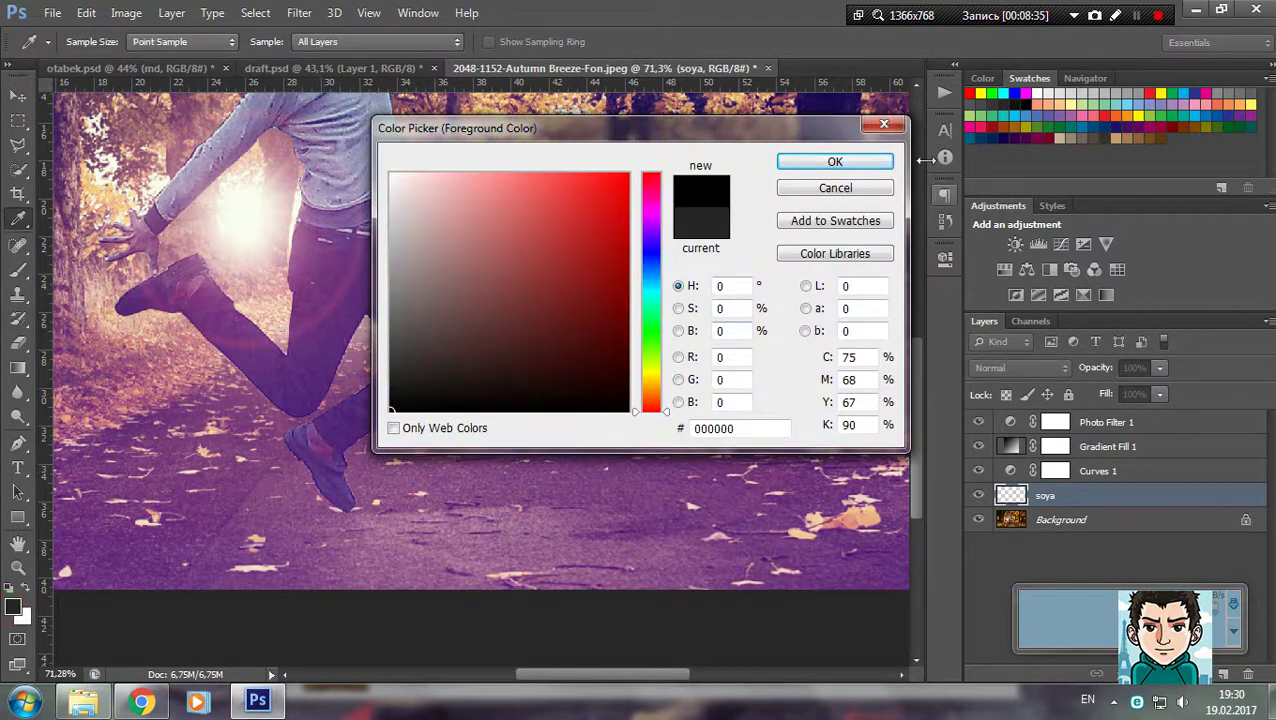
click(835, 161)
Paint a soft shadow along the road under the boy and lower brush opacity to 39%
right_click(450, 569)
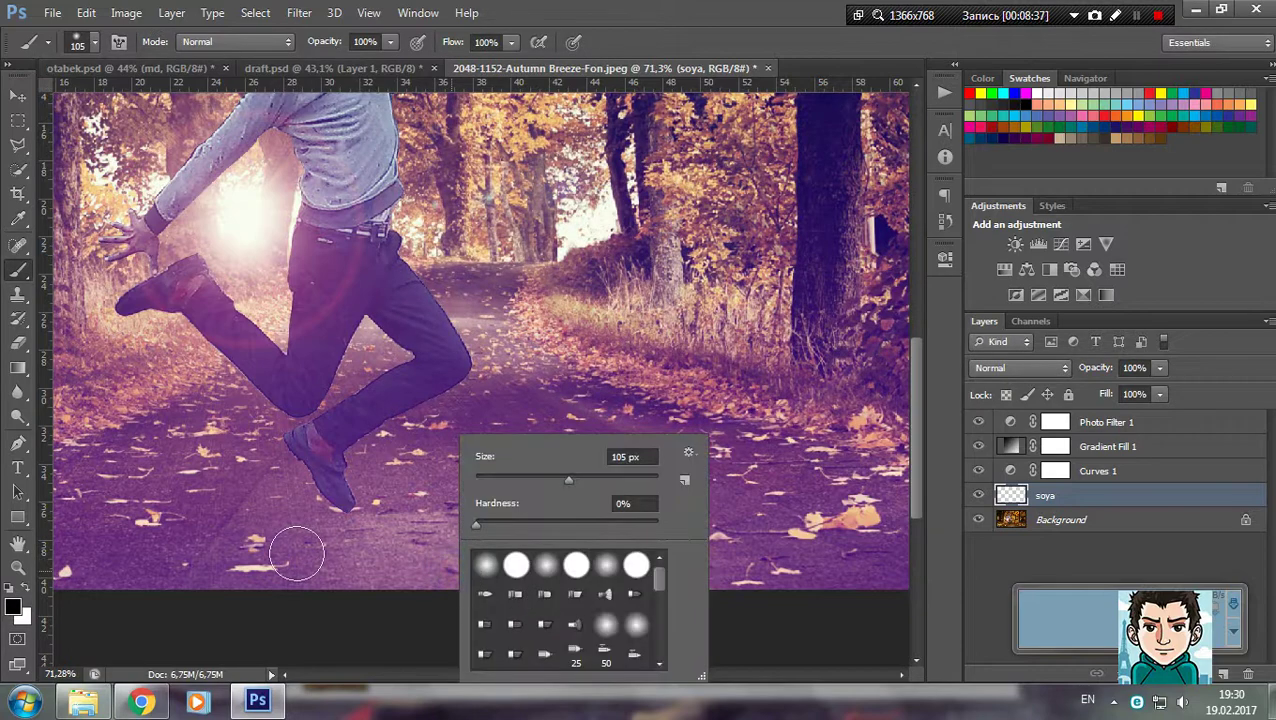
drag(296, 553, 450, 545)
click(978, 496)
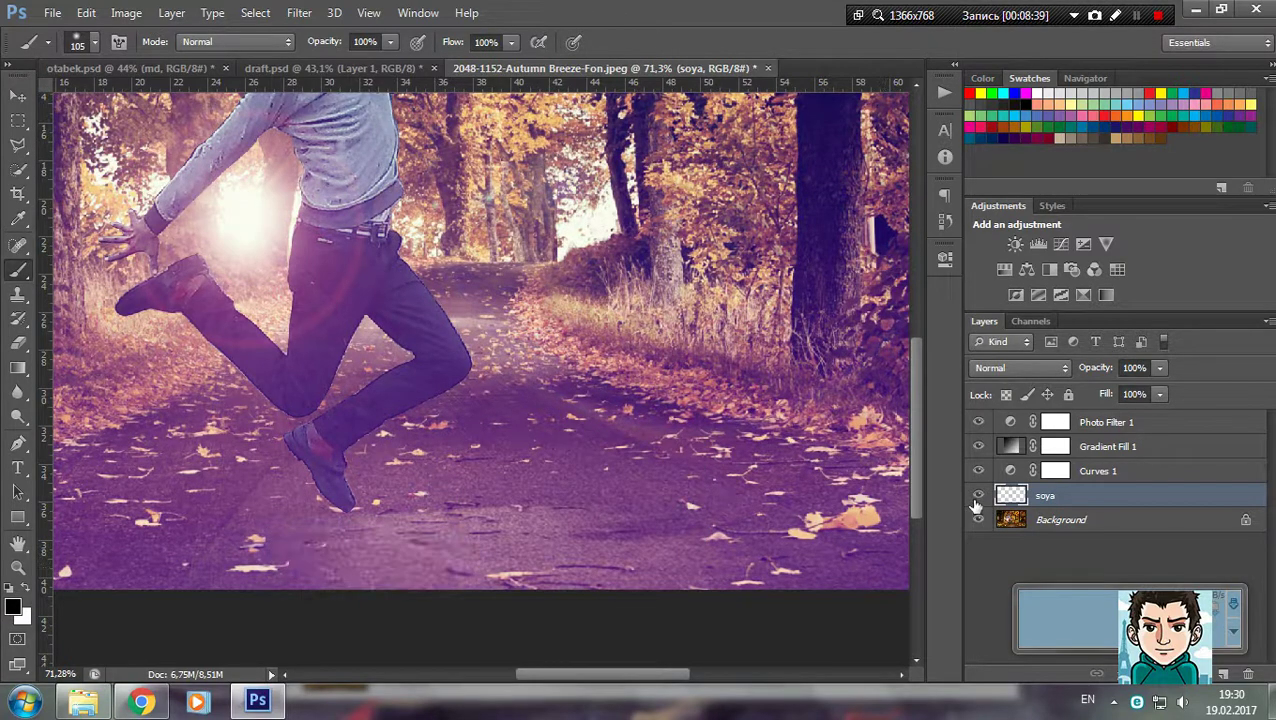
click(978, 422)
click(978, 446)
mouse_move(232, 578)
mouse_down()
mouse_move(438, 580)
mouse_move(398, 541)
mouse_up()
key(ctrl+z)
key(ctrl+z)
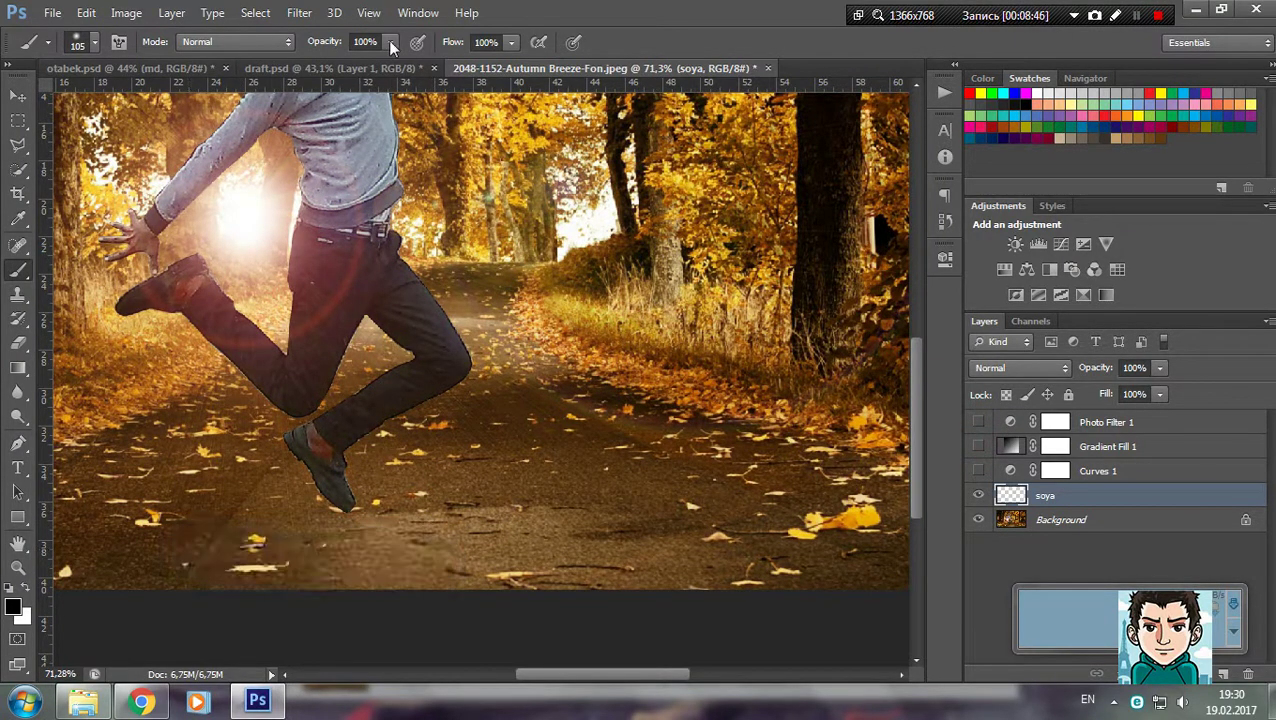
click(390, 42)
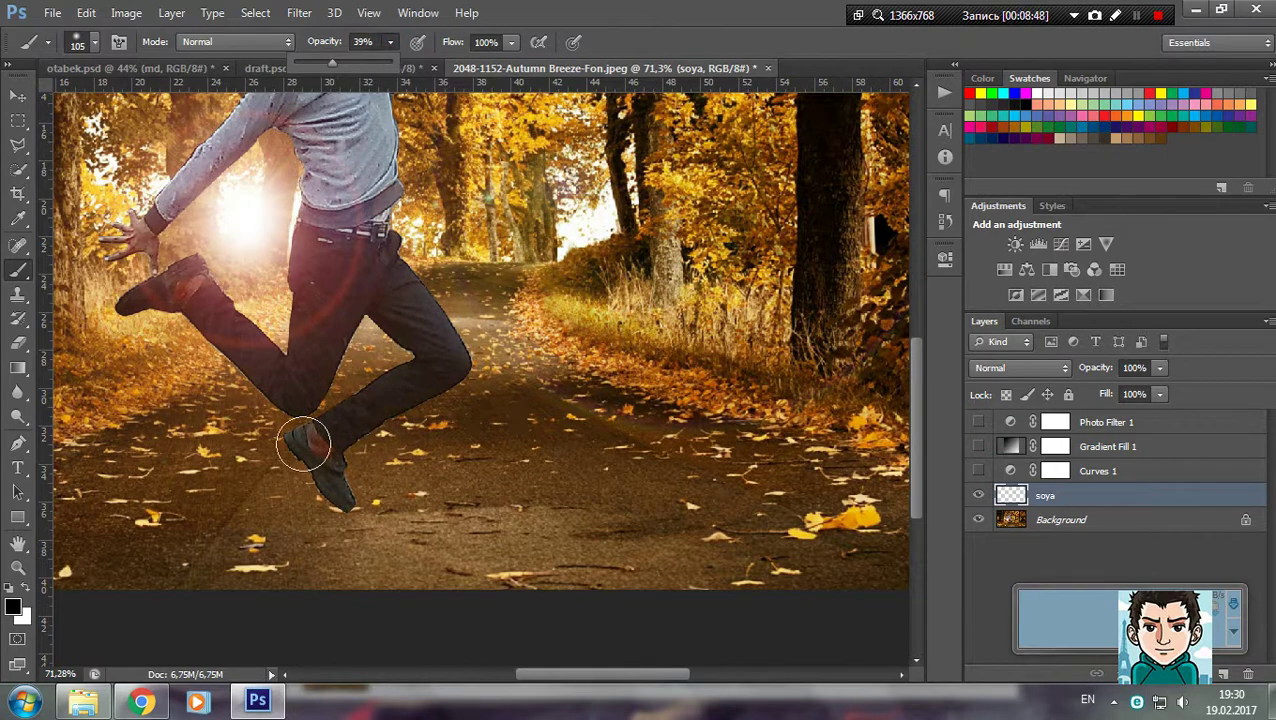
mouse_move(248, 561)
mouse_down()
mouse_move(433, 558)
mouse_move(317, 560)
mouse_up()
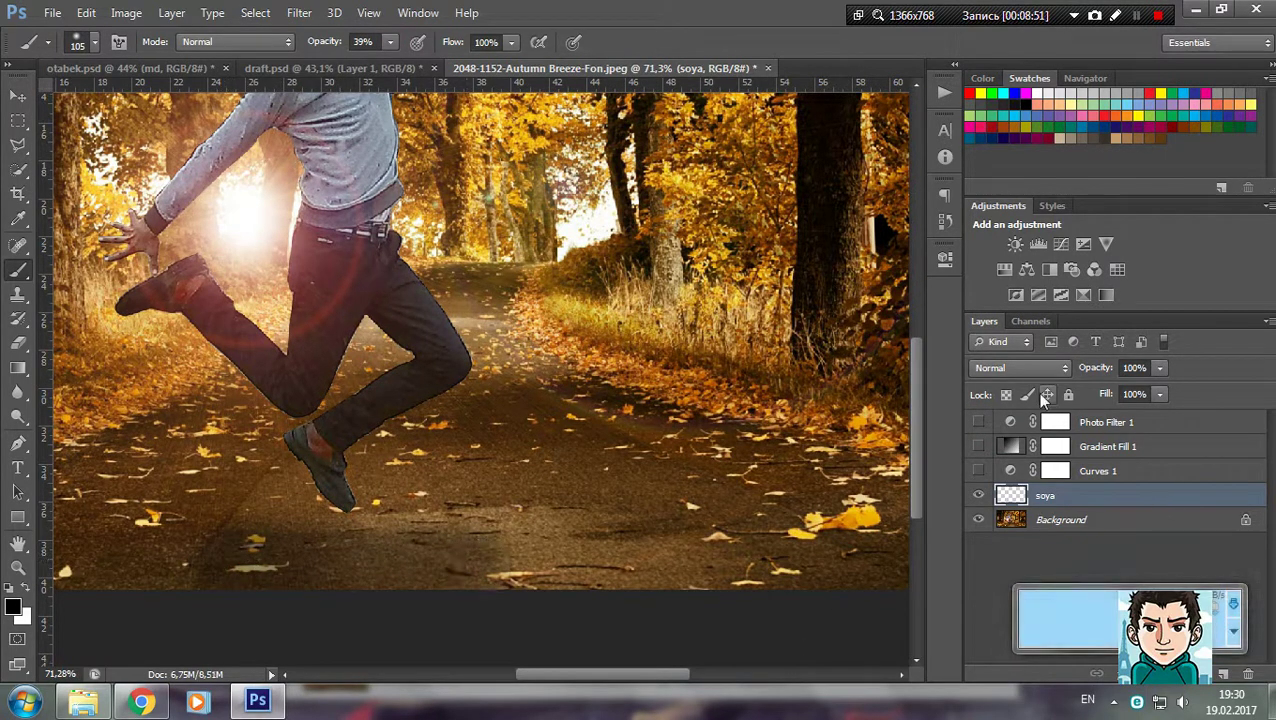
click(1020, 367)
Set soya to Overlay and erase parts of the road shadow with a soft 195 px eraser
click(1025, 236)
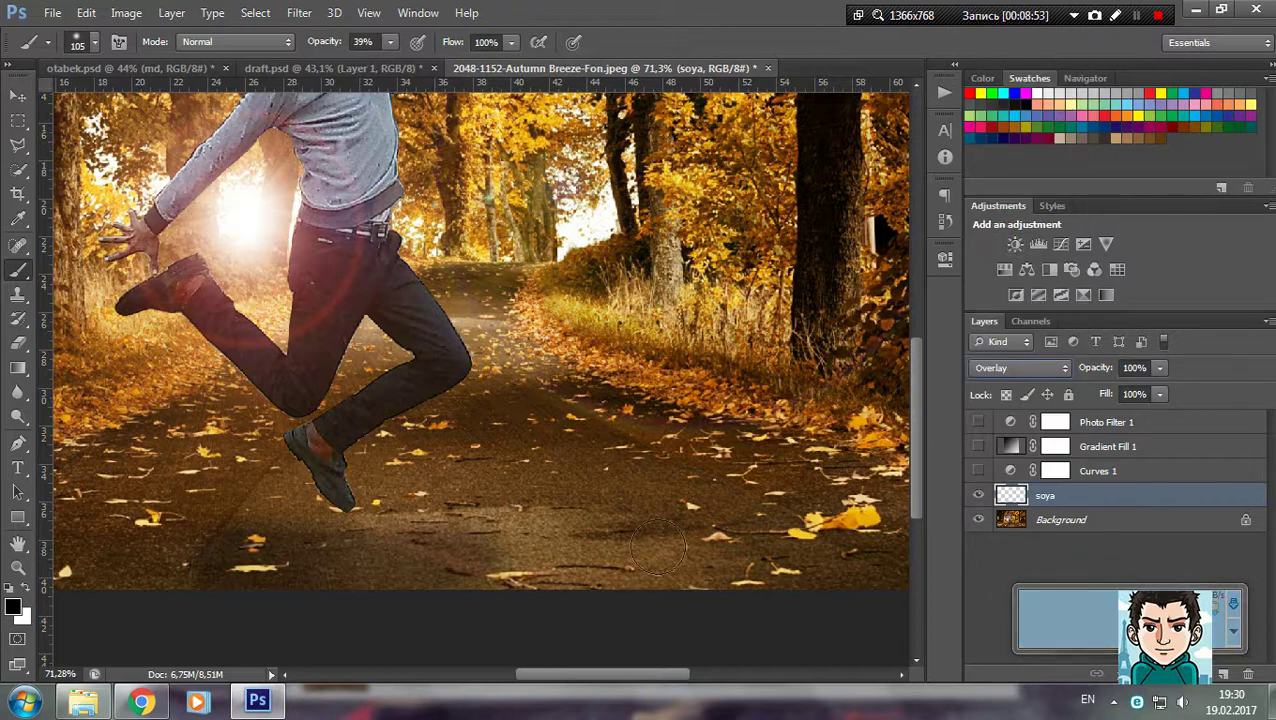
click(18, 343)
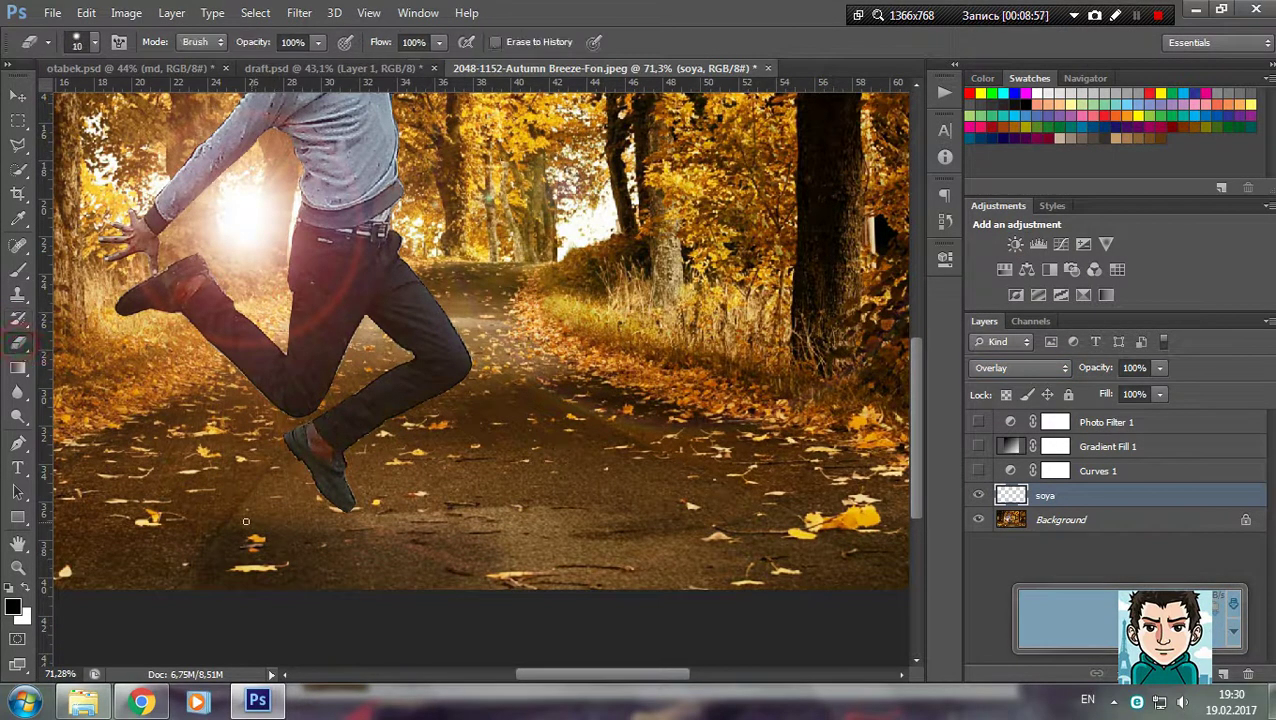
drag(245, 521, 307, 523)
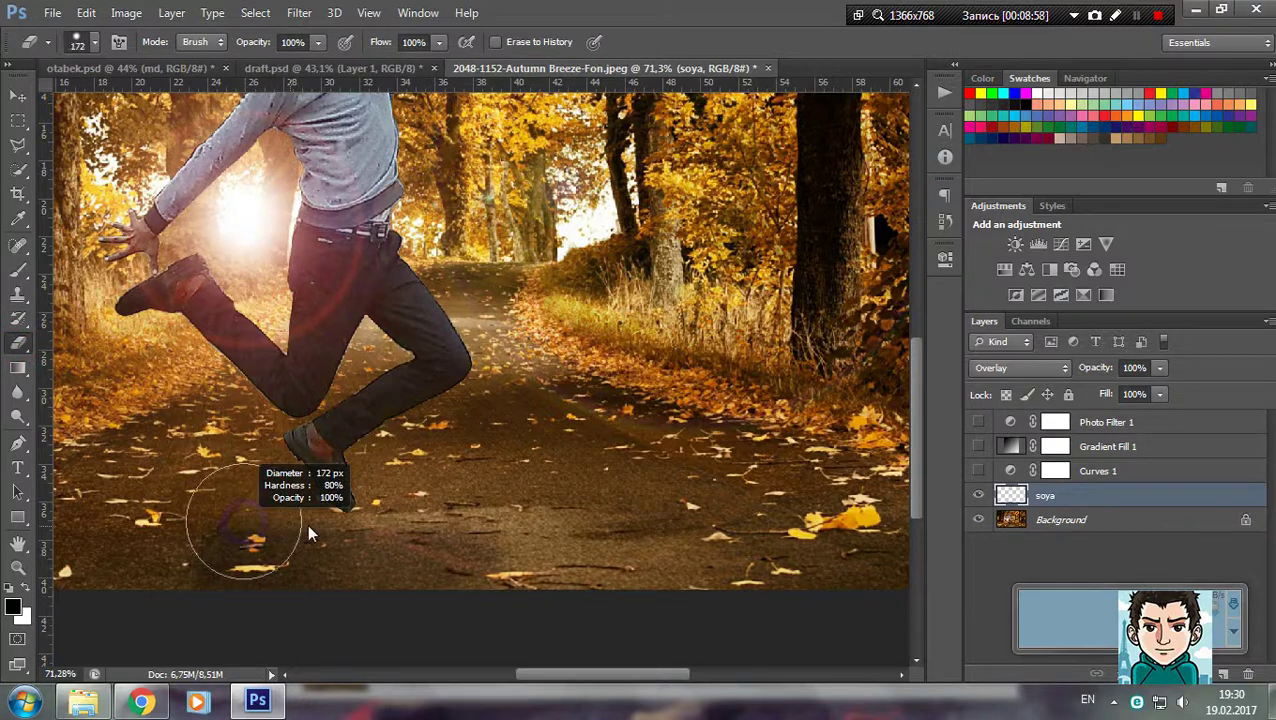
right_click(240, 520)
drag(360, 521, 270, 521)
key(Return)
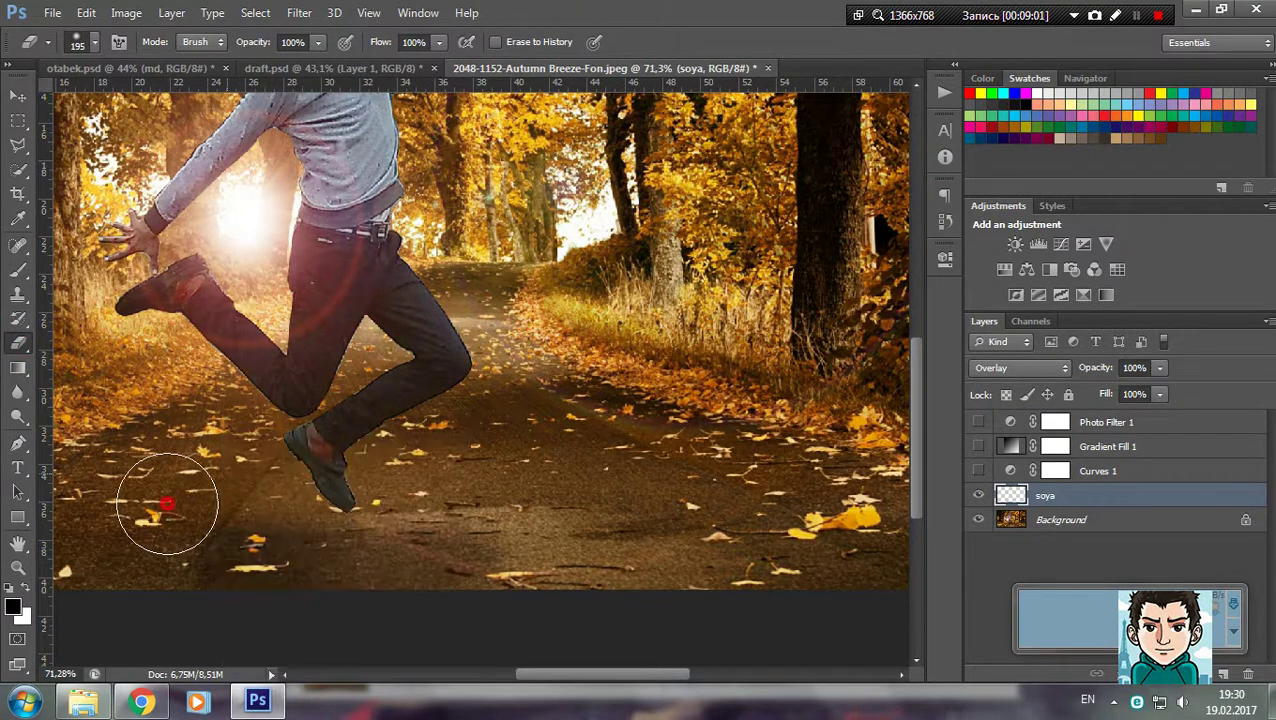
drag(167, 503, 178, 434)
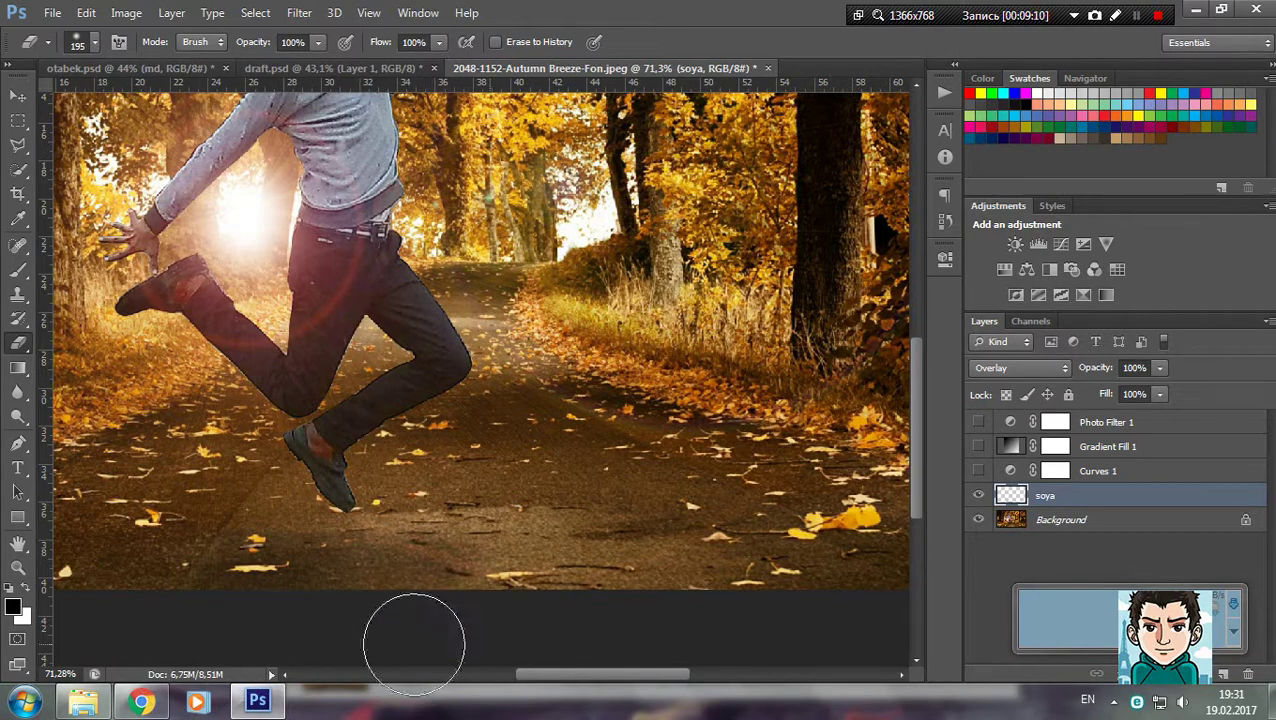
scroll(465, 358, down, 2)
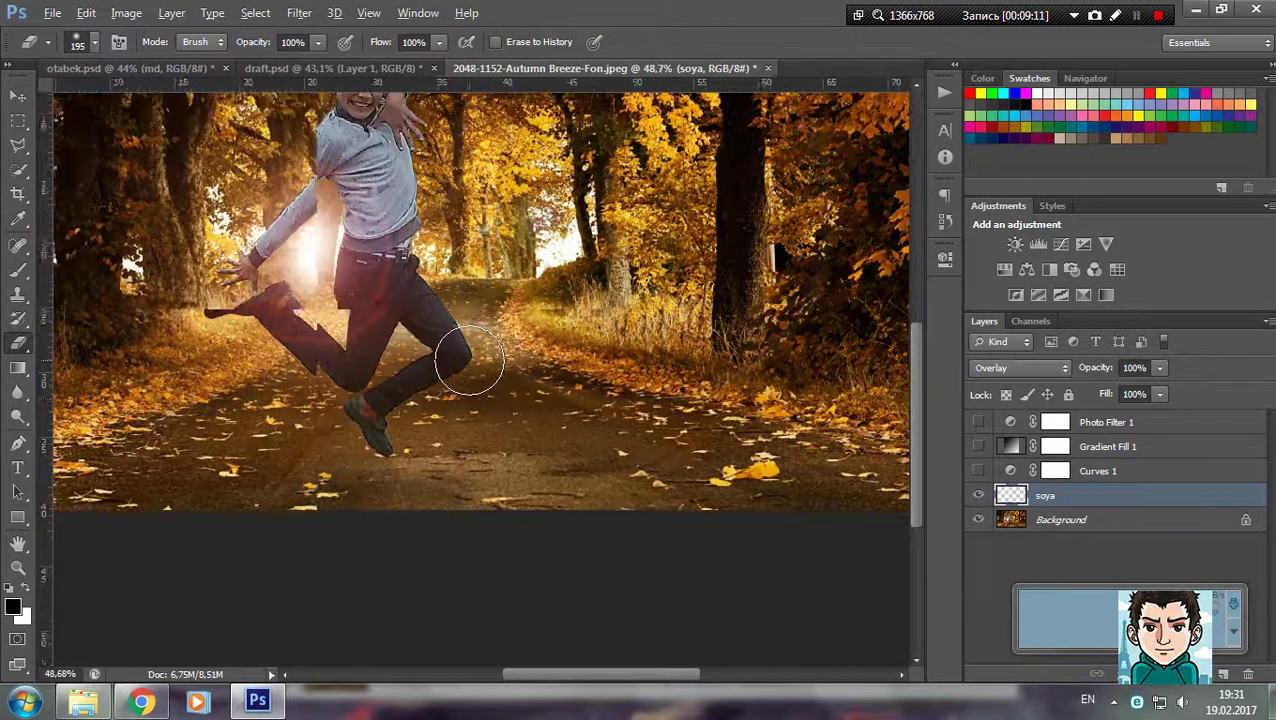
scroll(468, 360, down, 1)
Turn Curves, Gradient Fill 1 and Photo Filter 1 back on and raise Photo Filter opacity to 70%
click(975, 465)
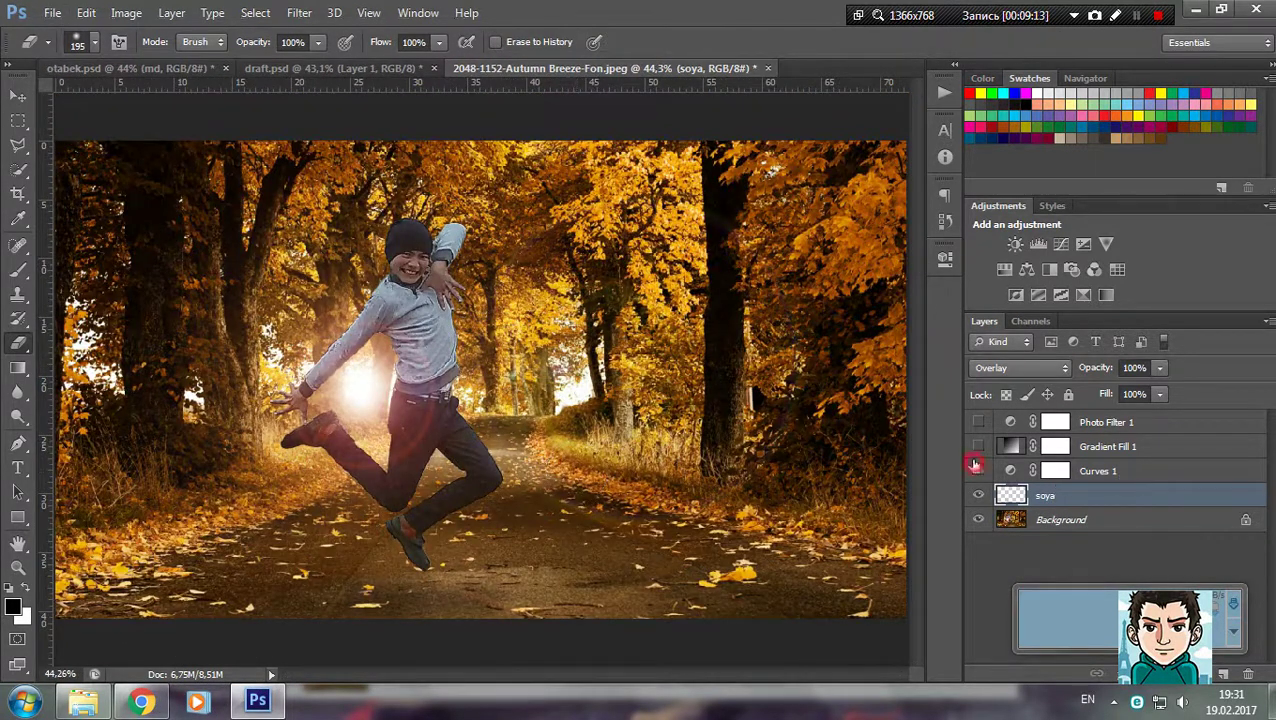
drag(975, 465, 978, 425)
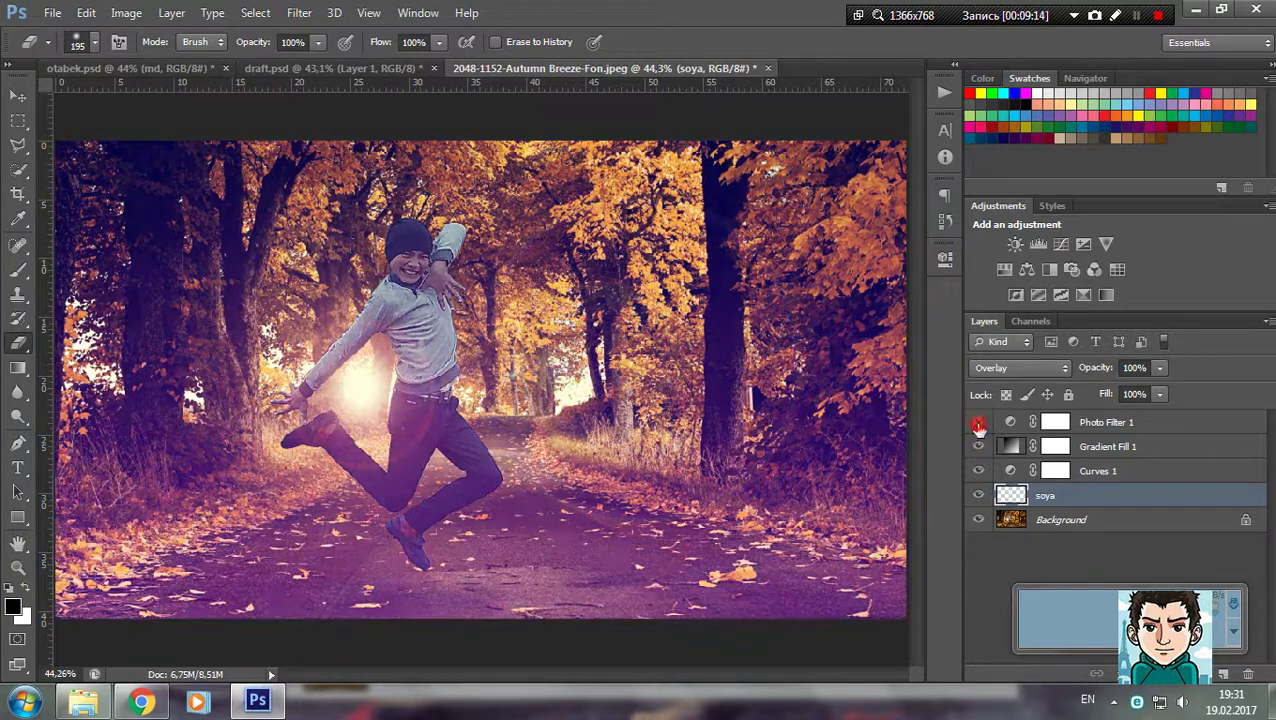
click(1170, 442)
click(1161, 421)
click(1159, 368)
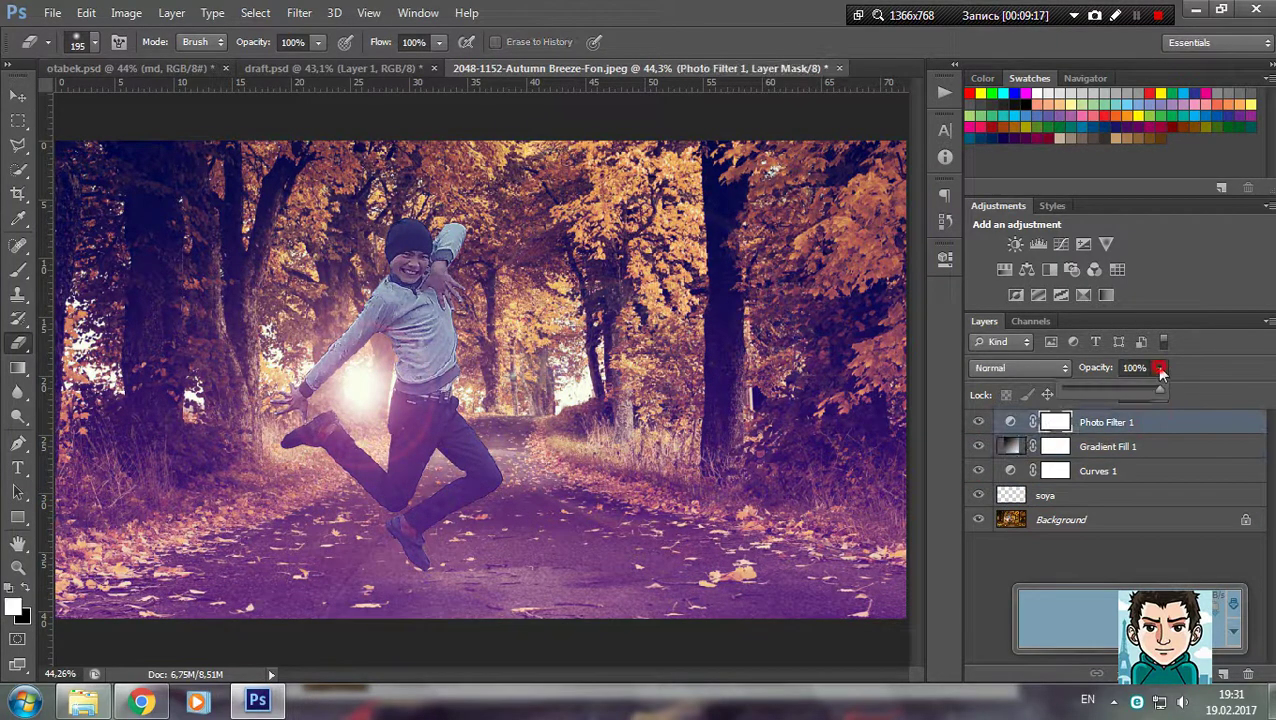
drag(1127, 397, 1132, 394)
Set Photo Filter 1 to Screen blending at about 27% opacity
click(1040, 367)
click(1026, 236)
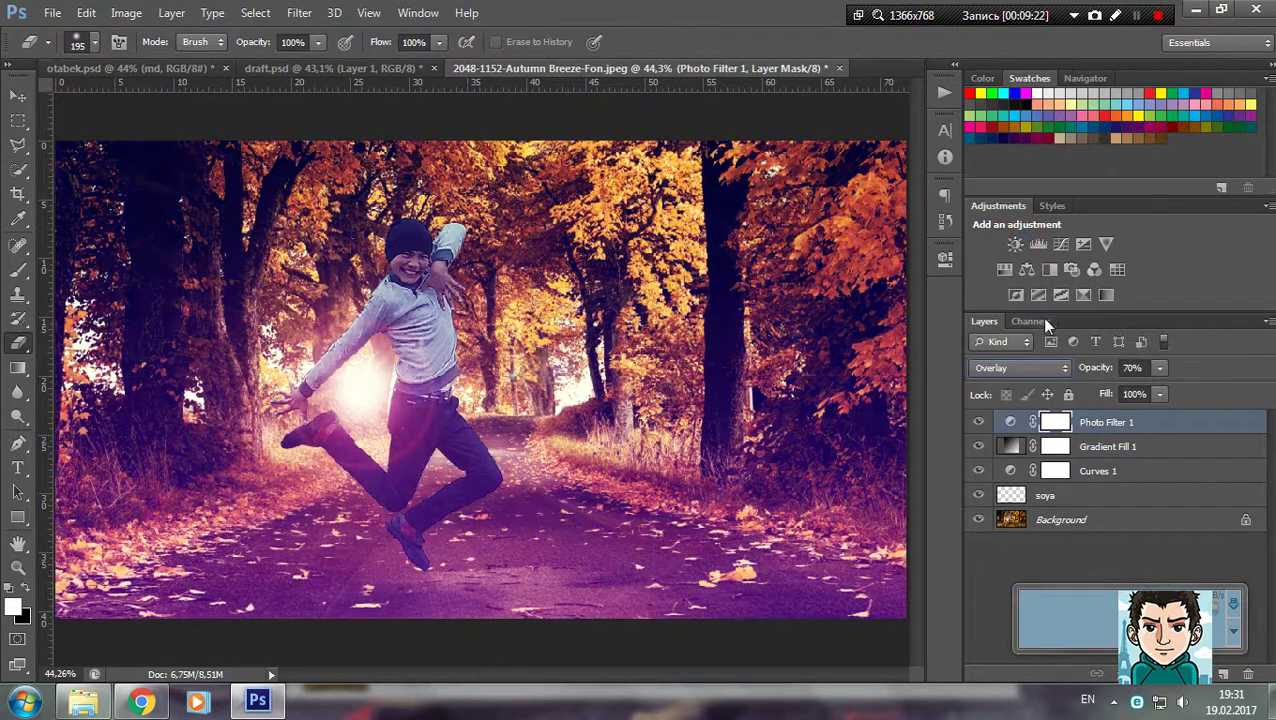
click(1030, 368)
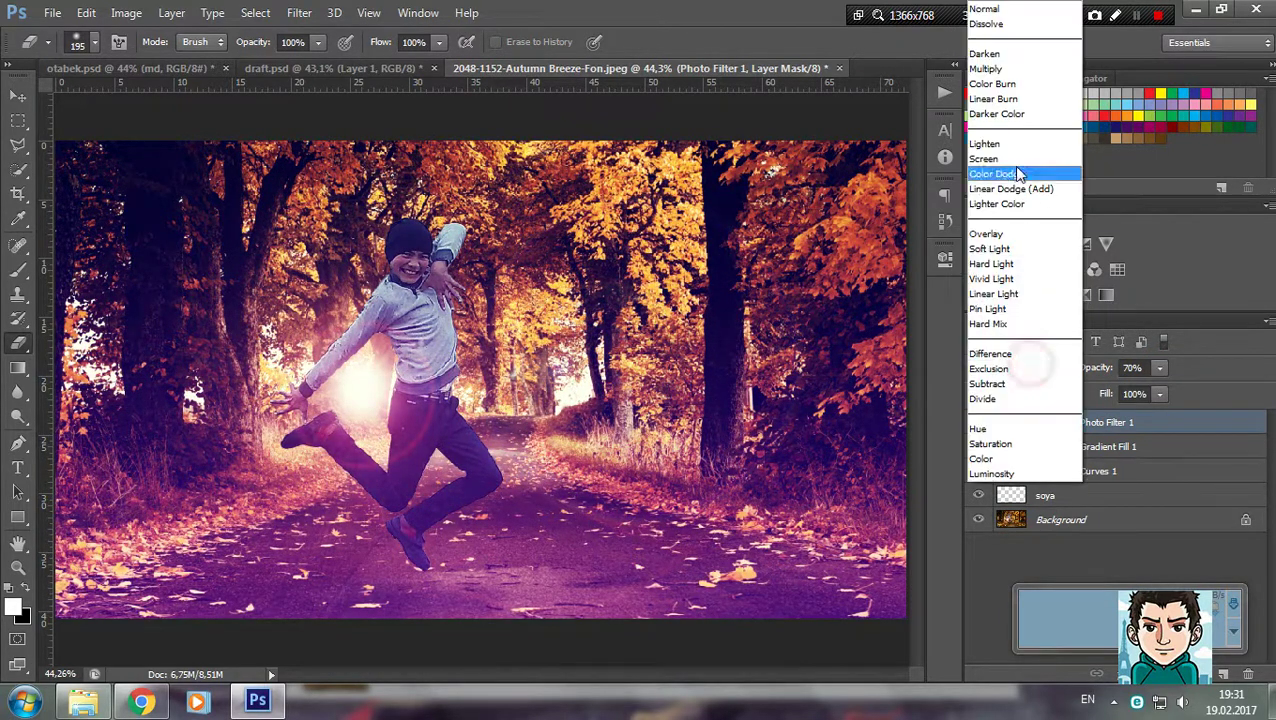
click(990, 163)
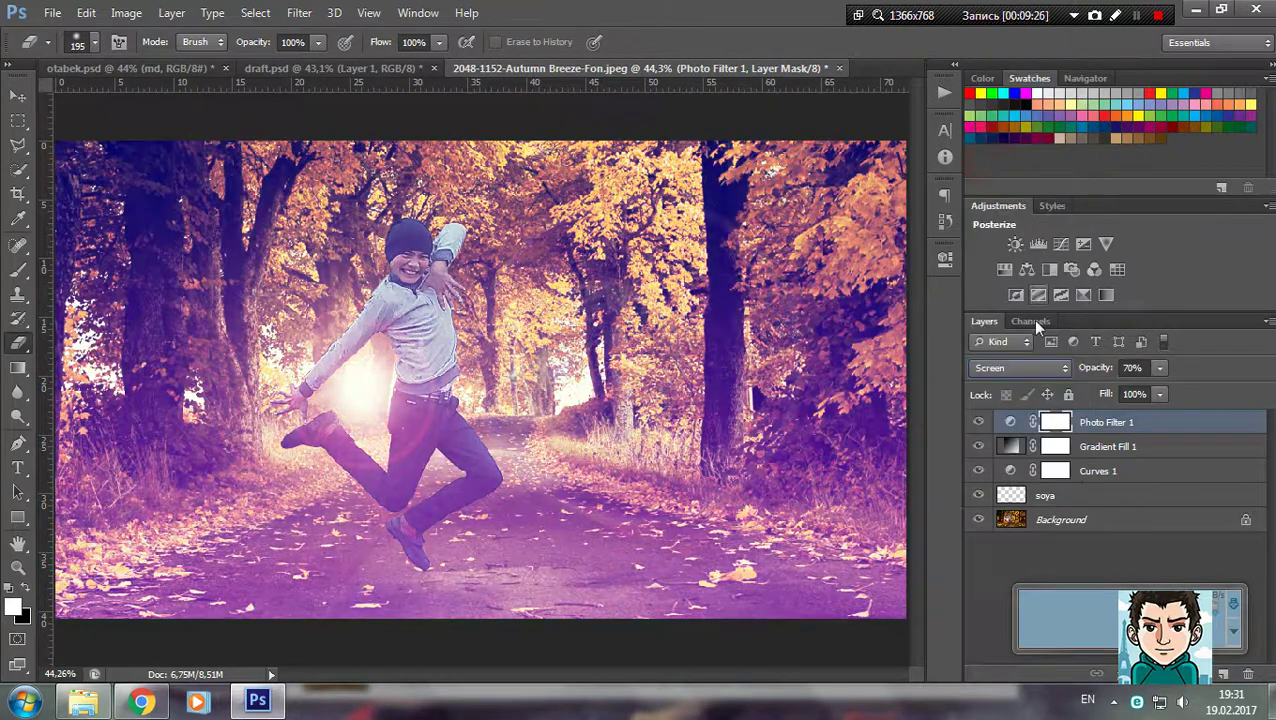
click(1159, 367)
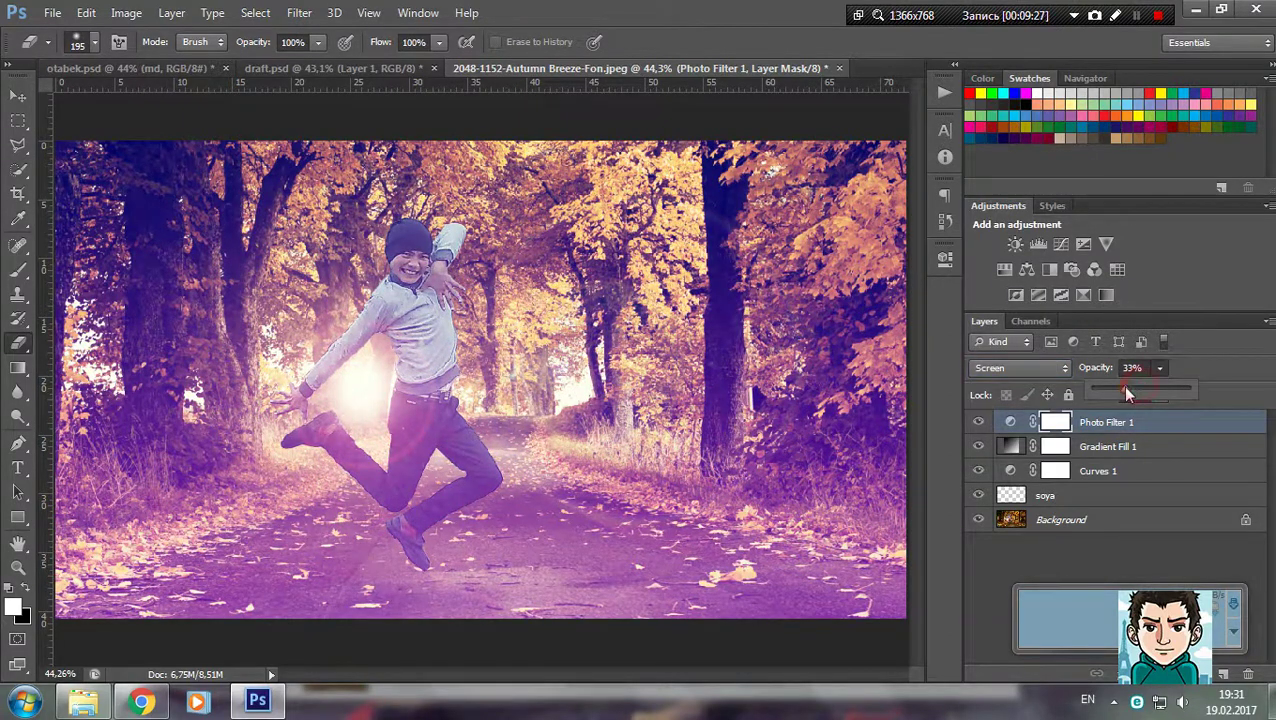
drag(1126, 390, 1122, 390)
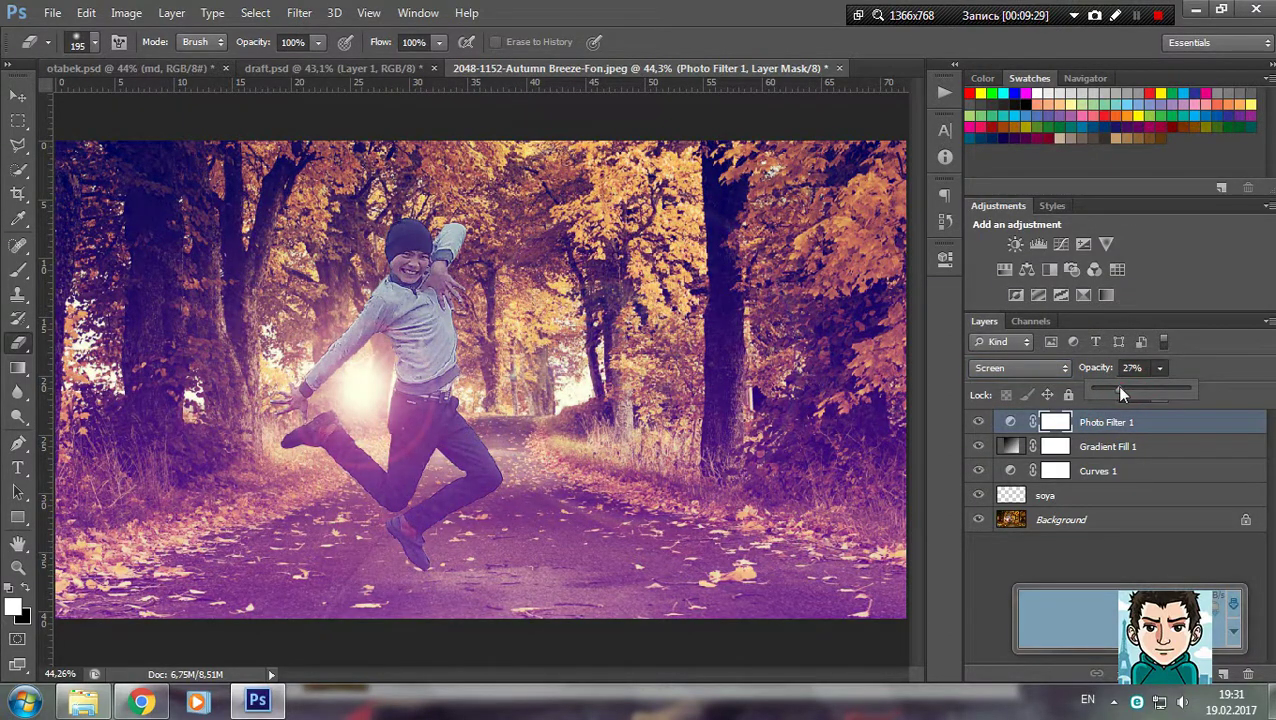
Lower Gradient Fill 1's fill to 57% and zoom to inspect the result
click(1207, 355)
click(1100, 447)
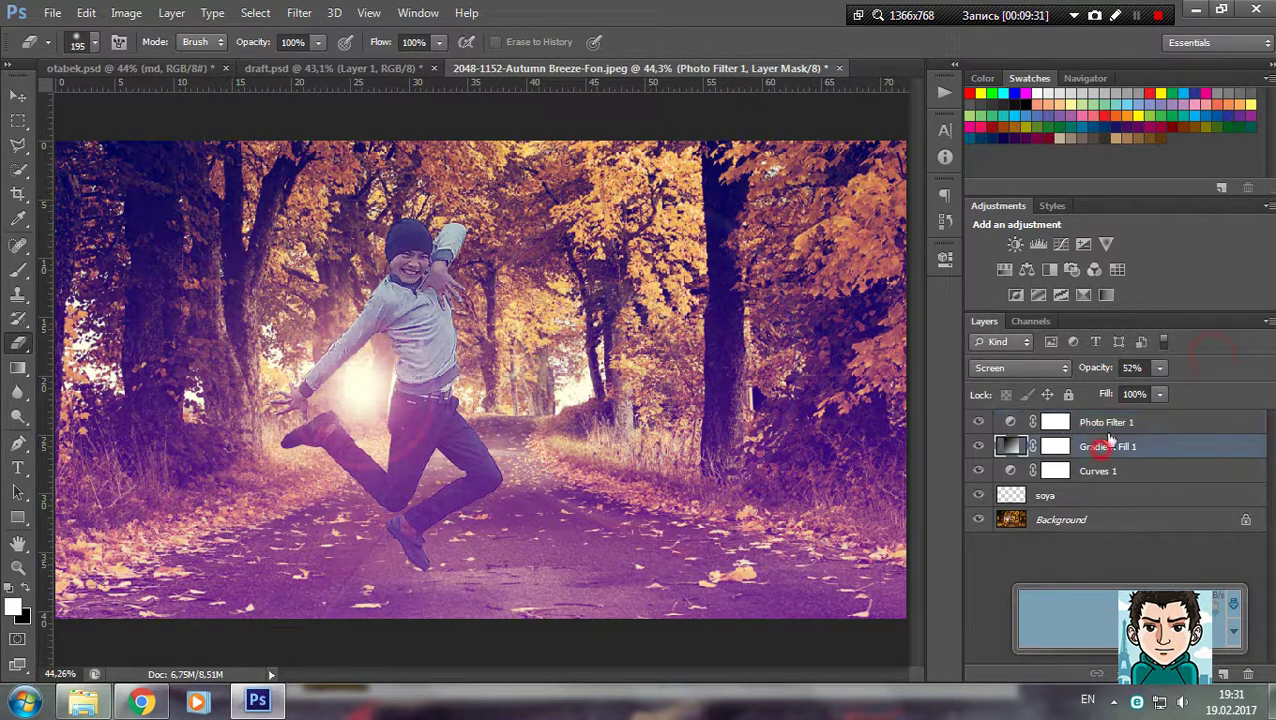
click(1159, 394)
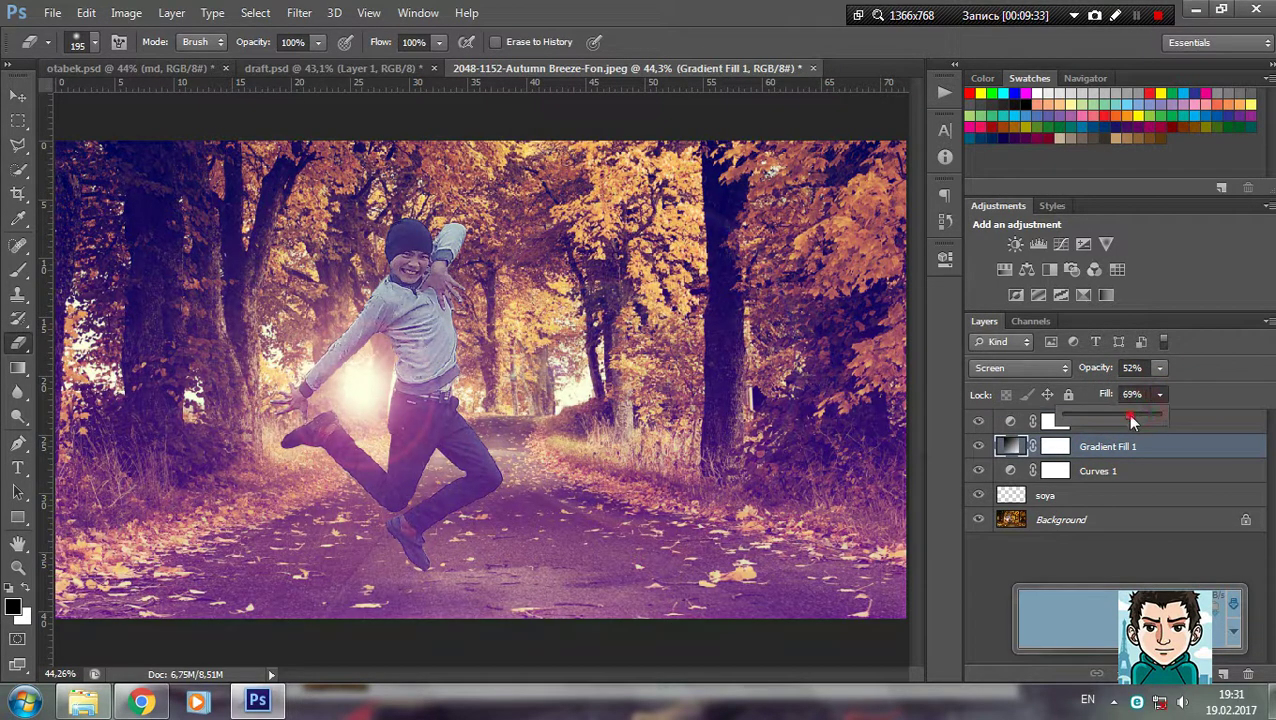
click(1141, 476)
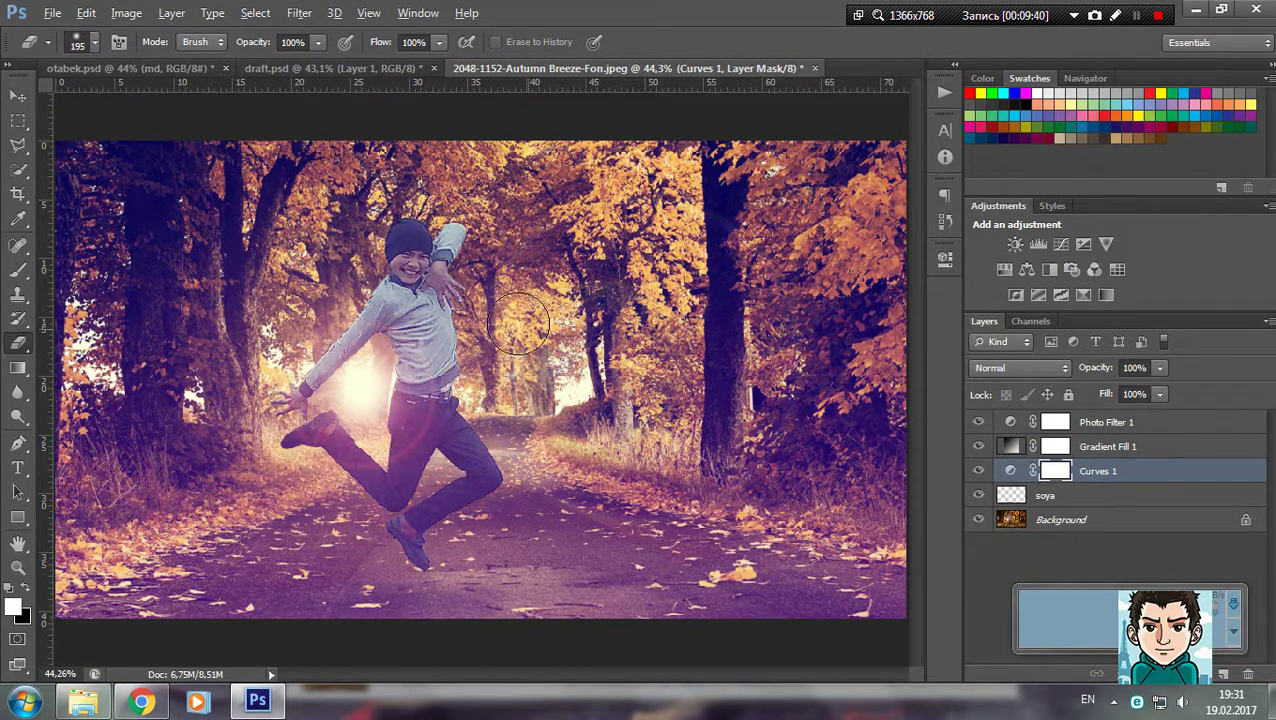
scroll(405, 312, up, 3)
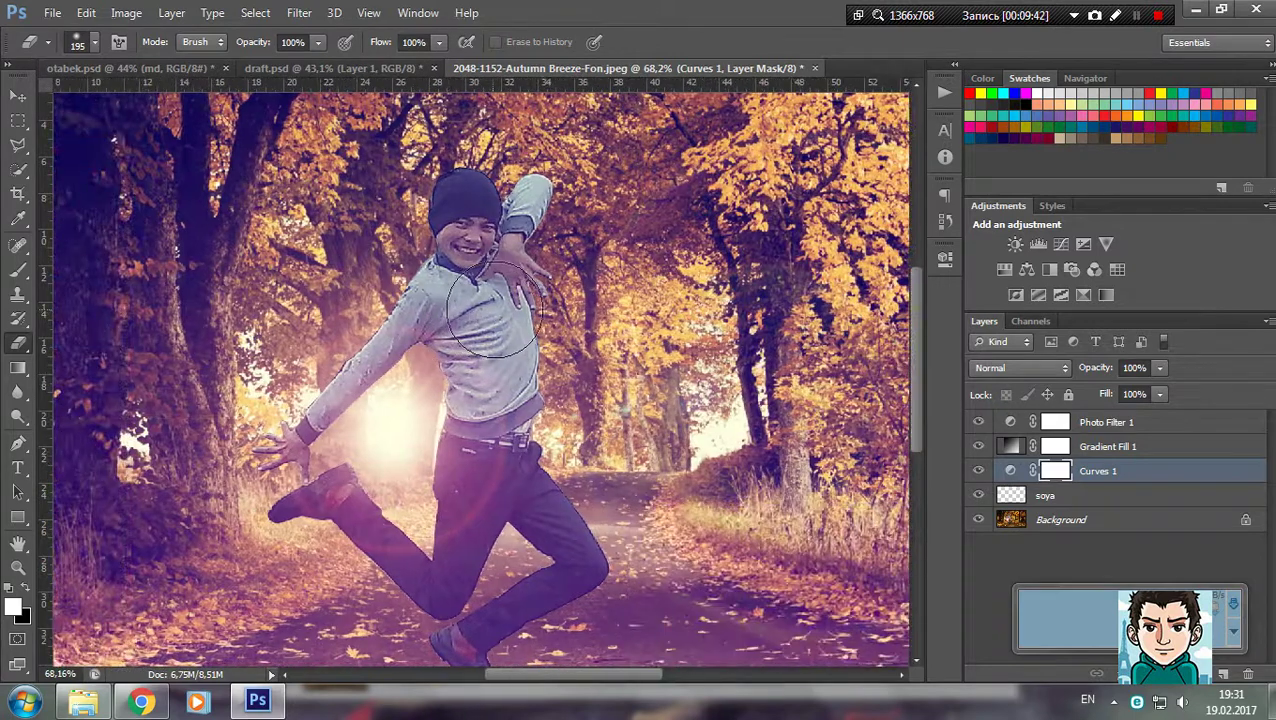
scroll(500, 300, down, 2)
scroll(500, 300, down, 1)
scroll(512, 330, down, 2)
scroll(540, 600, up, 3)
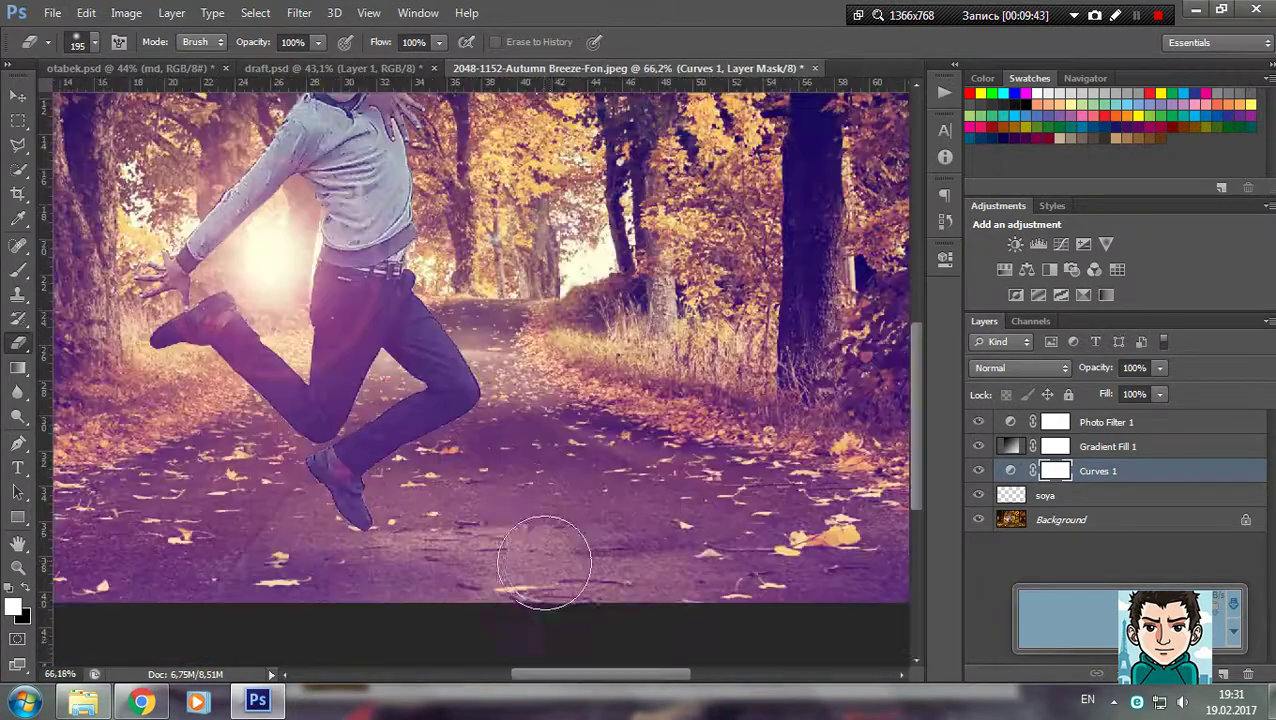
scroll(563, 560, up, 1)
Add large white MDesign_Pro text at 128.56 pt on the lower road
click(17, 443)
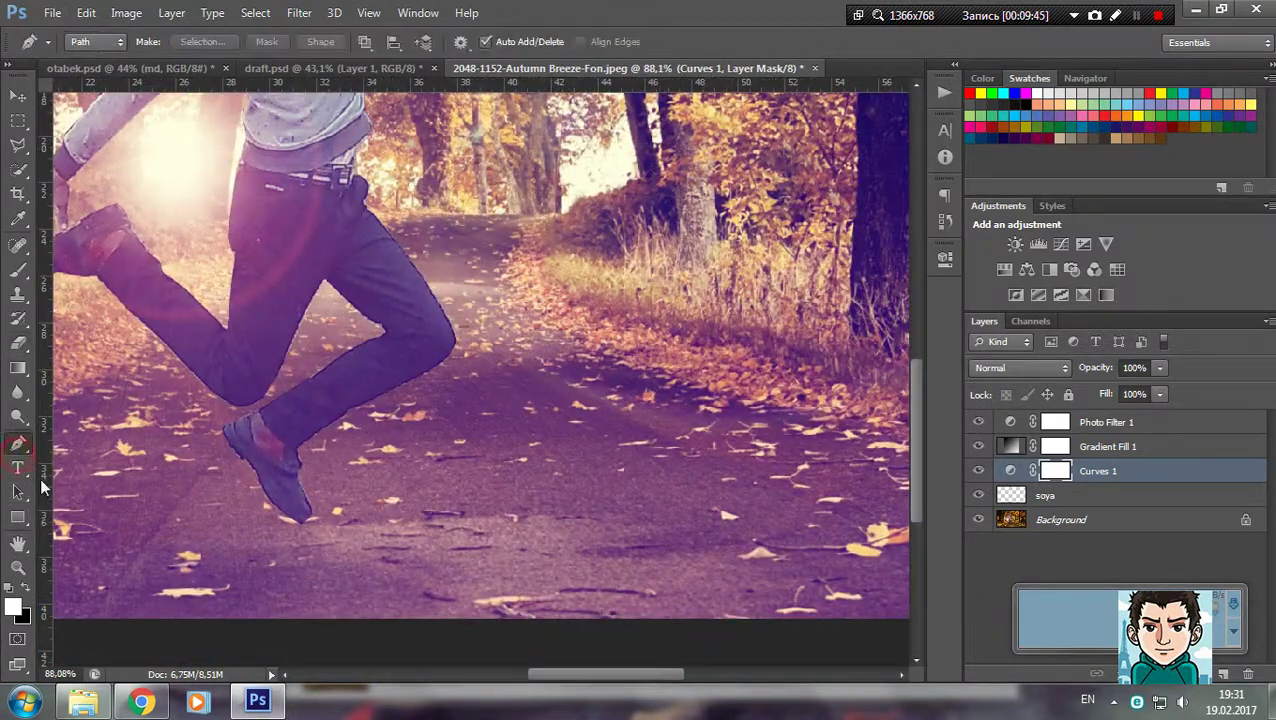
click(17, 467)
click(1105, 422)
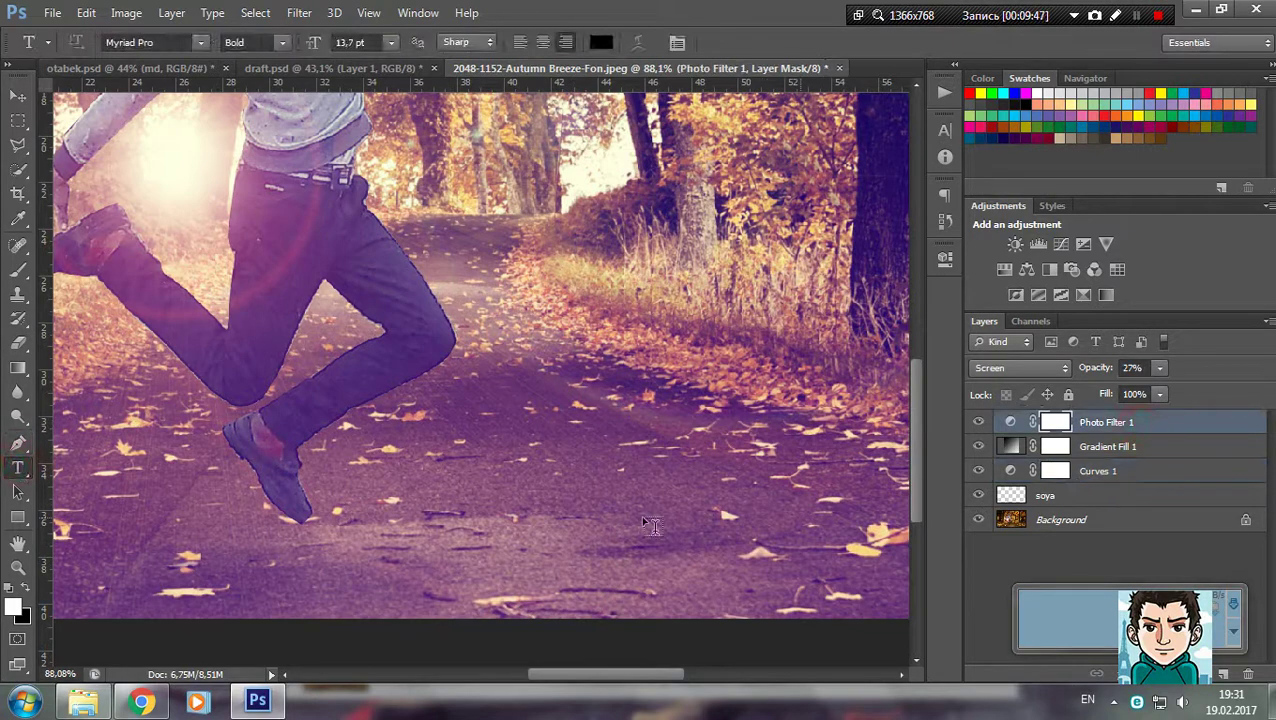
click(483, 545)
text(d)
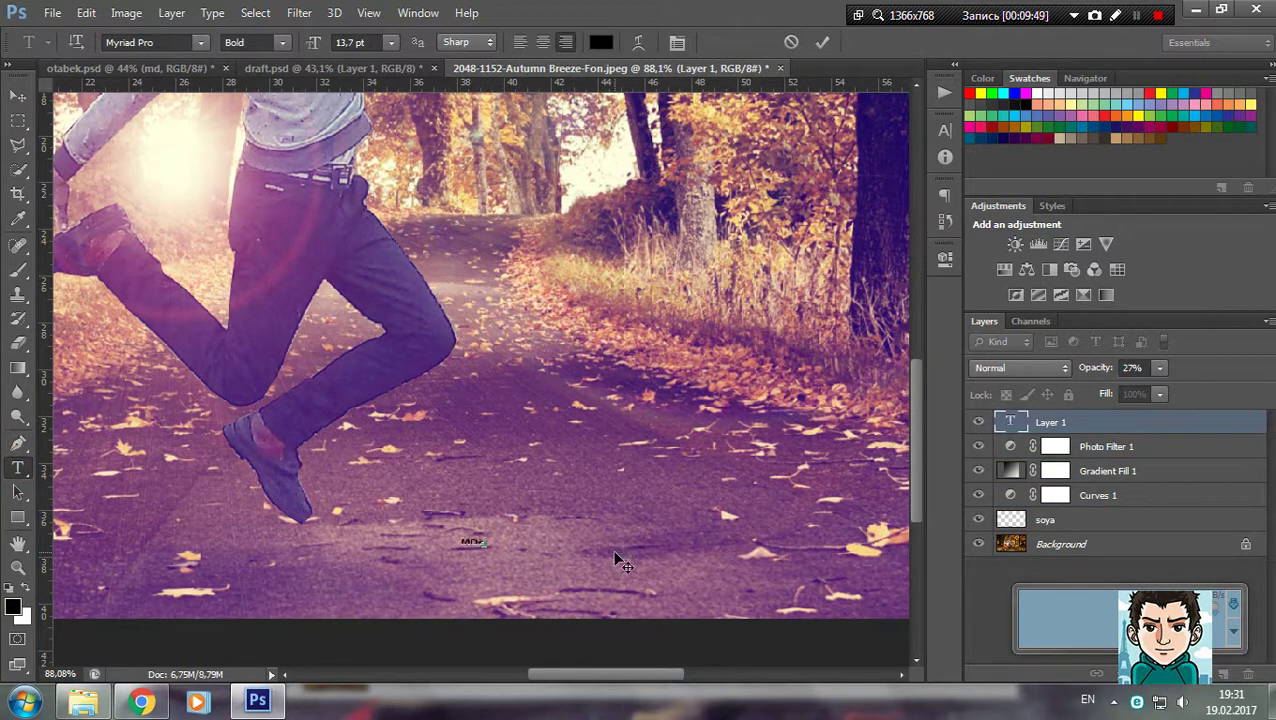
text(e by)
text(_Pro)
mouse_move(490, 537)
mouse_down()
mouse_move(774, 494)
mouse_move(778, 480)
mouse_up()
click(600, 42)
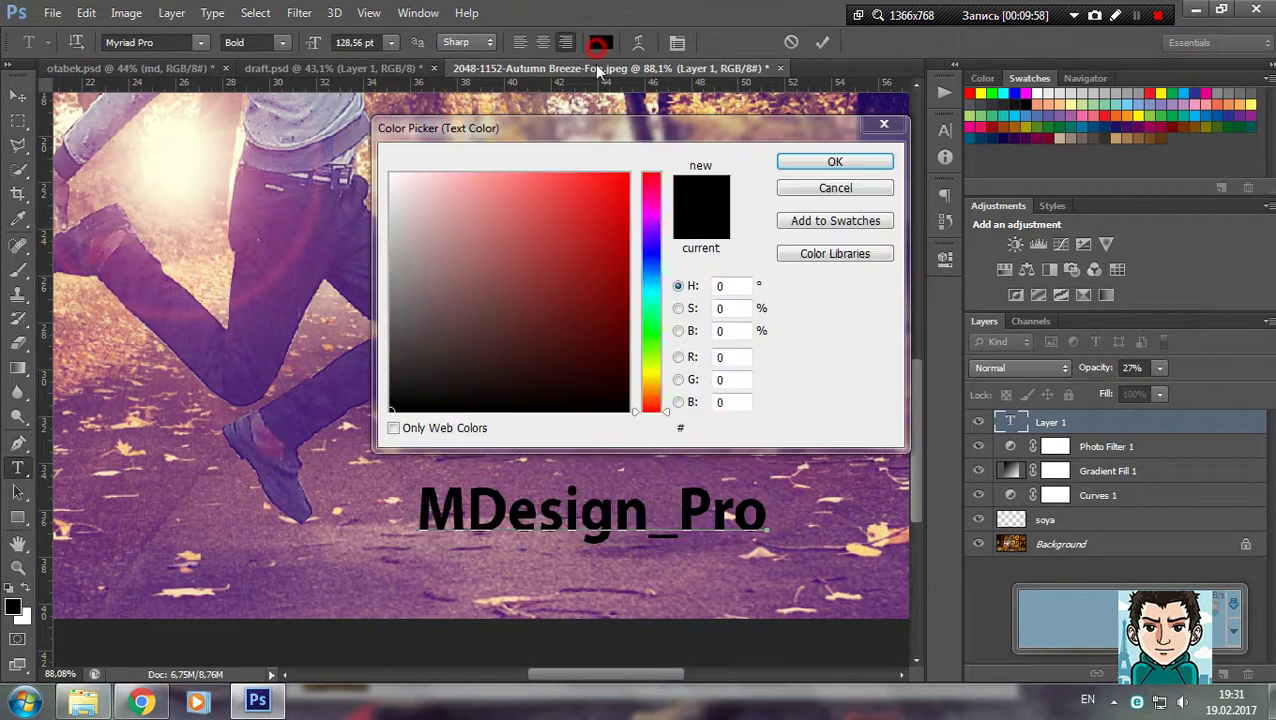
click(391, 176)
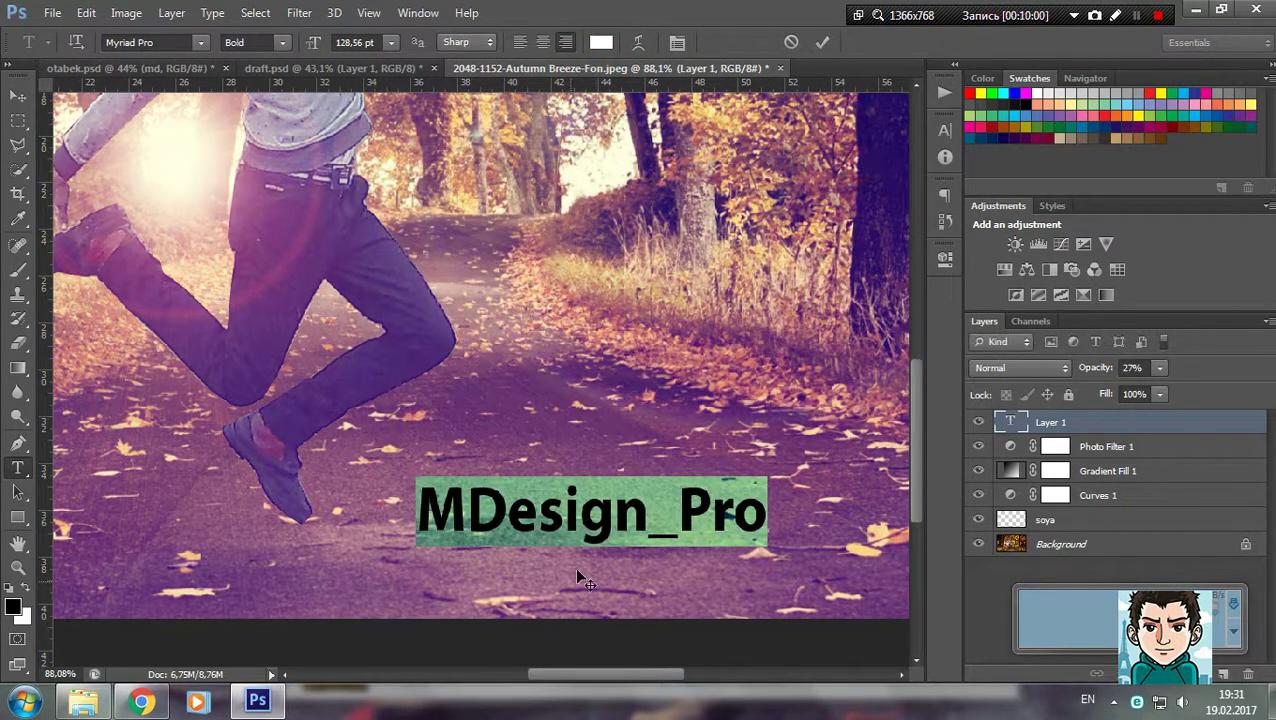
drag(615, 609, 561, 646)
click(822, 42)
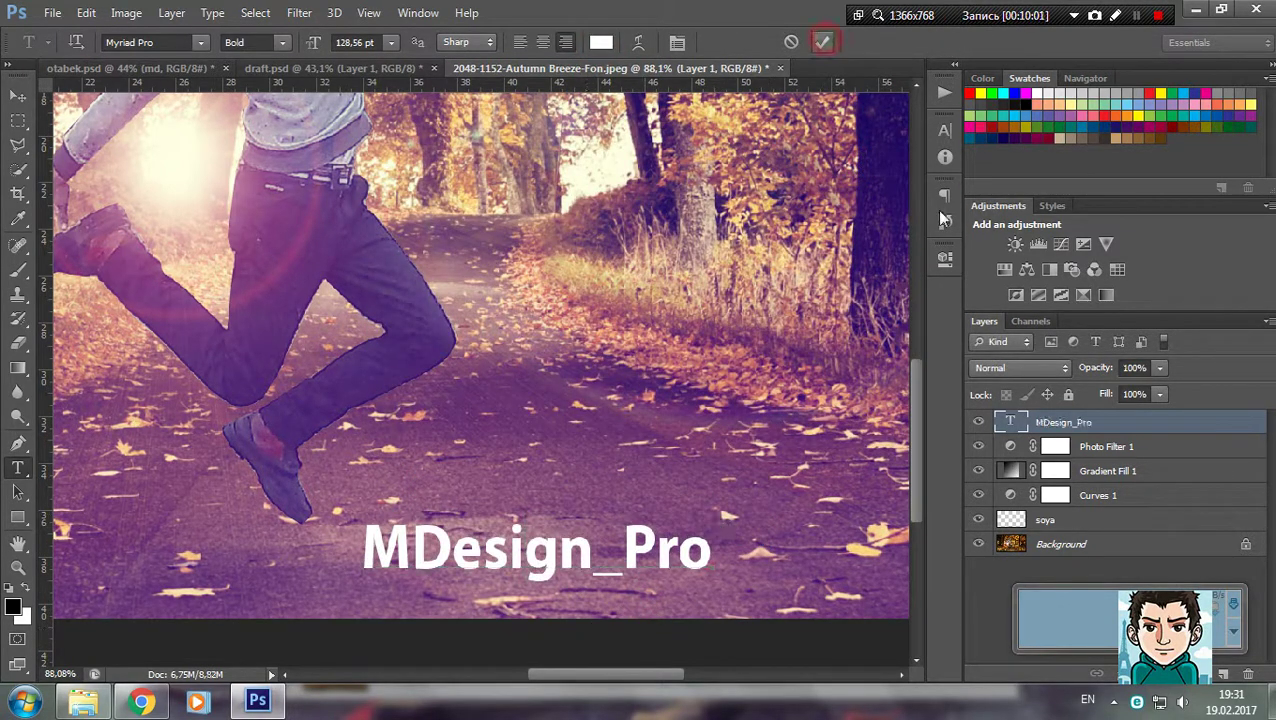
Merge the text into a new empty layer and name it grafitty
key(ctrl+shift+alt+n)
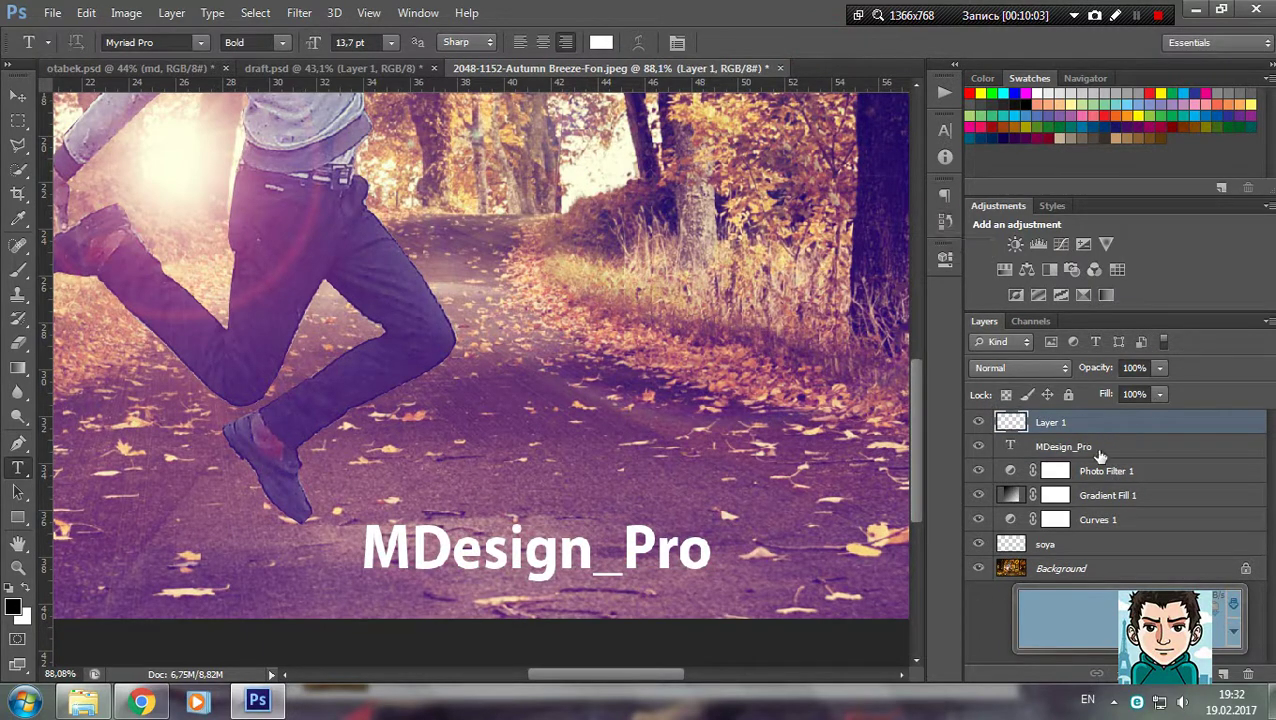
click(1098, 452)
shift+click(1098, 432)
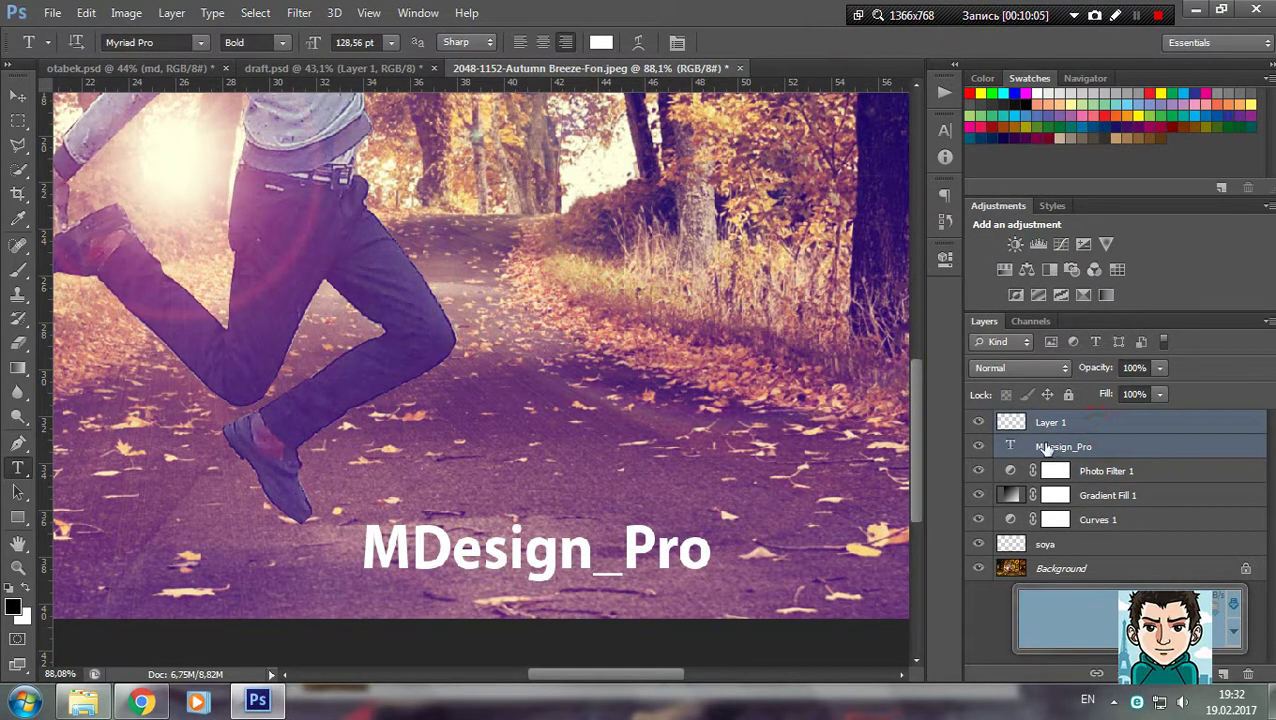
key(ctrl+e)
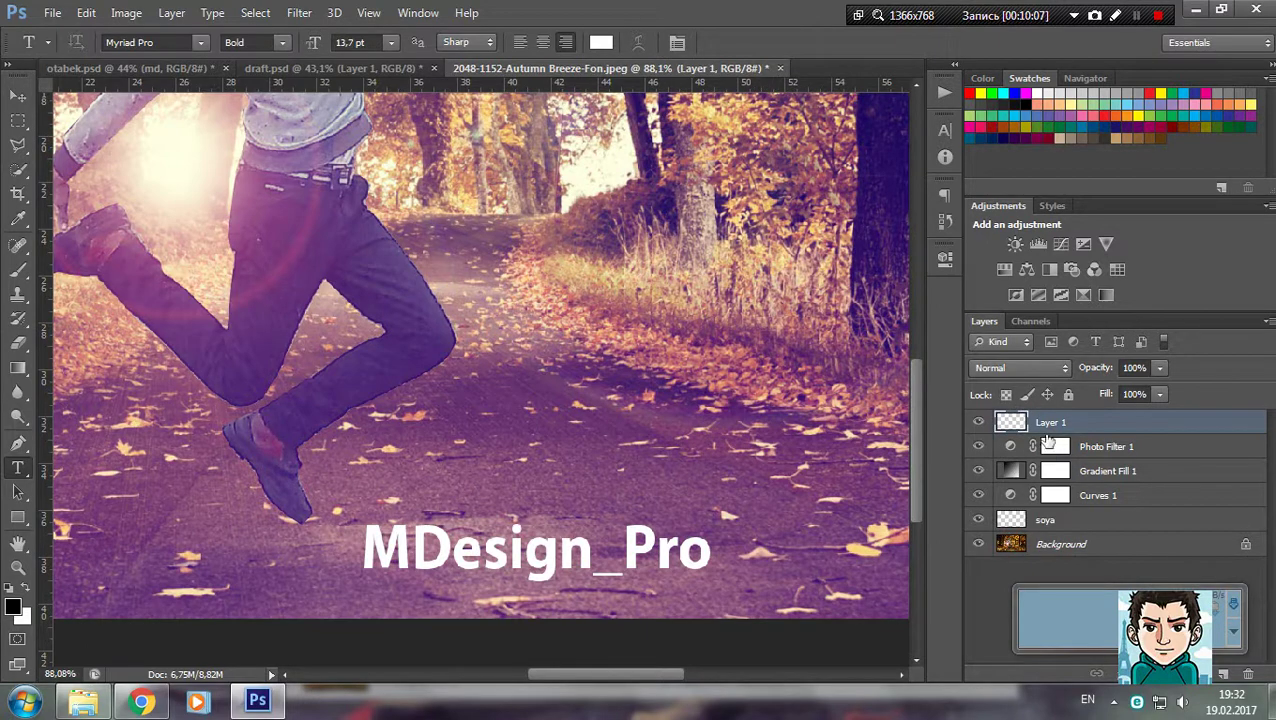
double_click(1046, 422)
text(grafitt)
text(y)
key(Return)
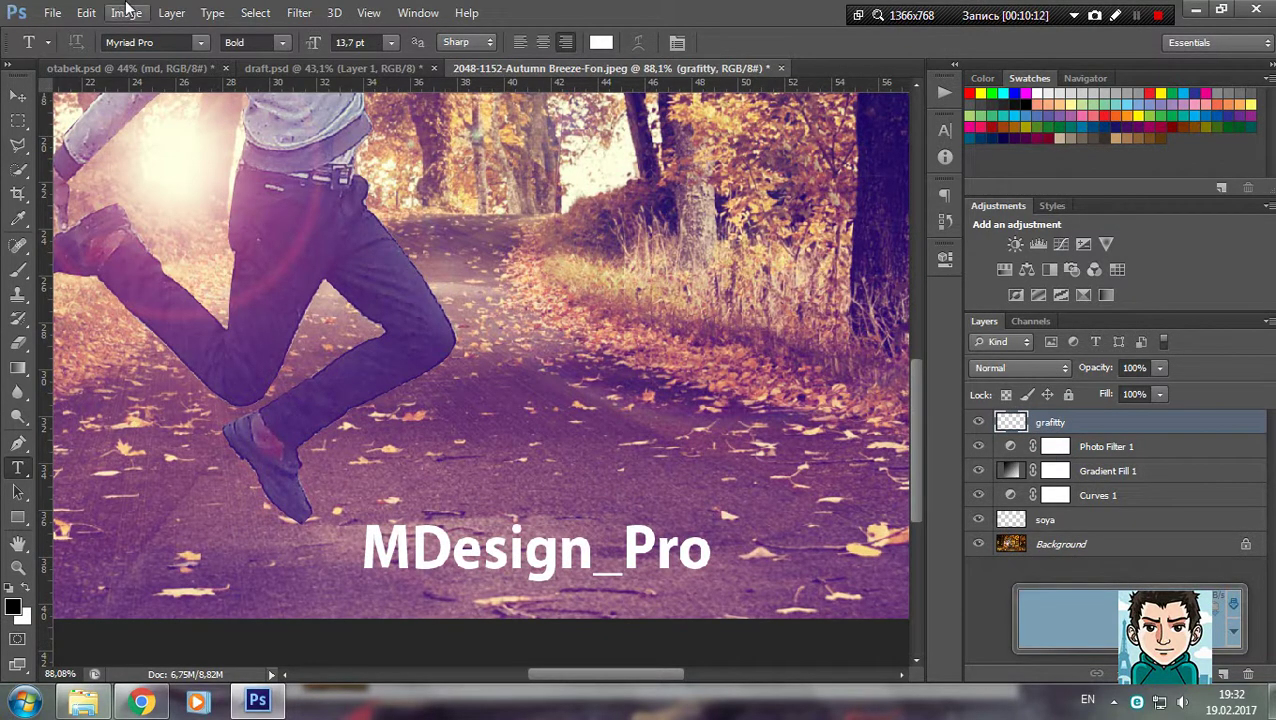
Distort the grafitty text so it lies flattened and slanted along the road
click(106, 10)
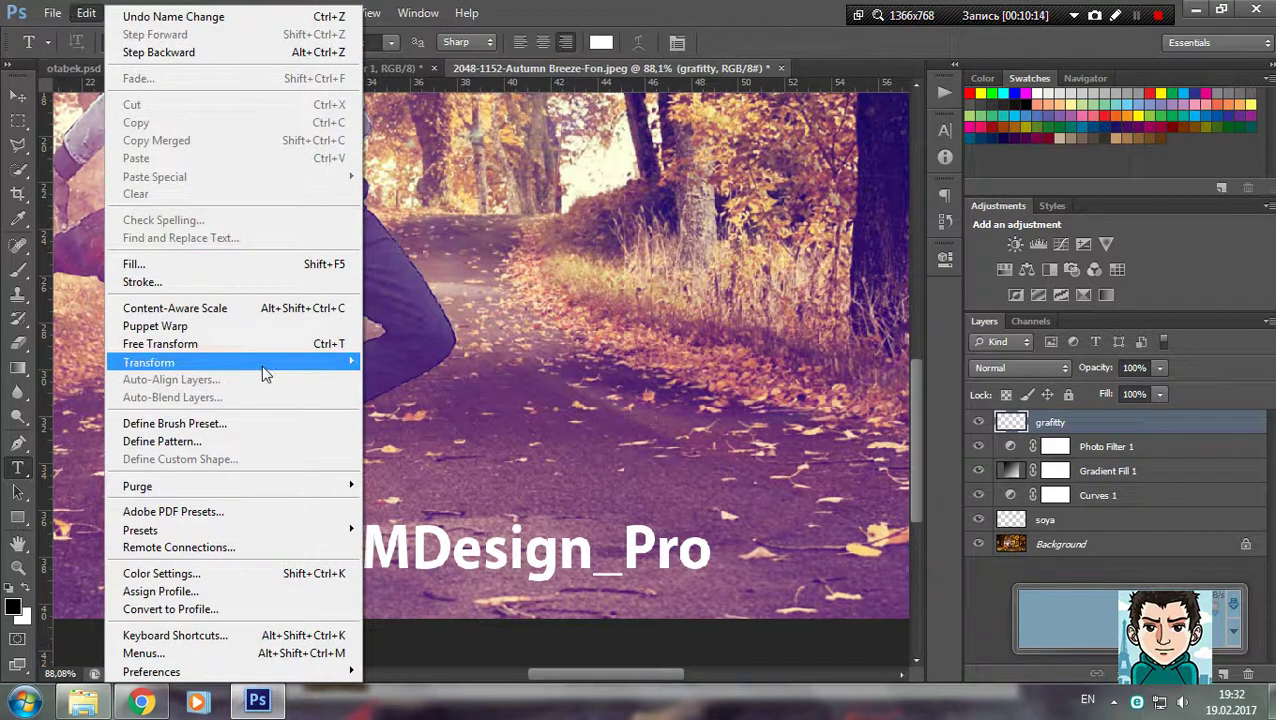
mouse_move(150, 362)
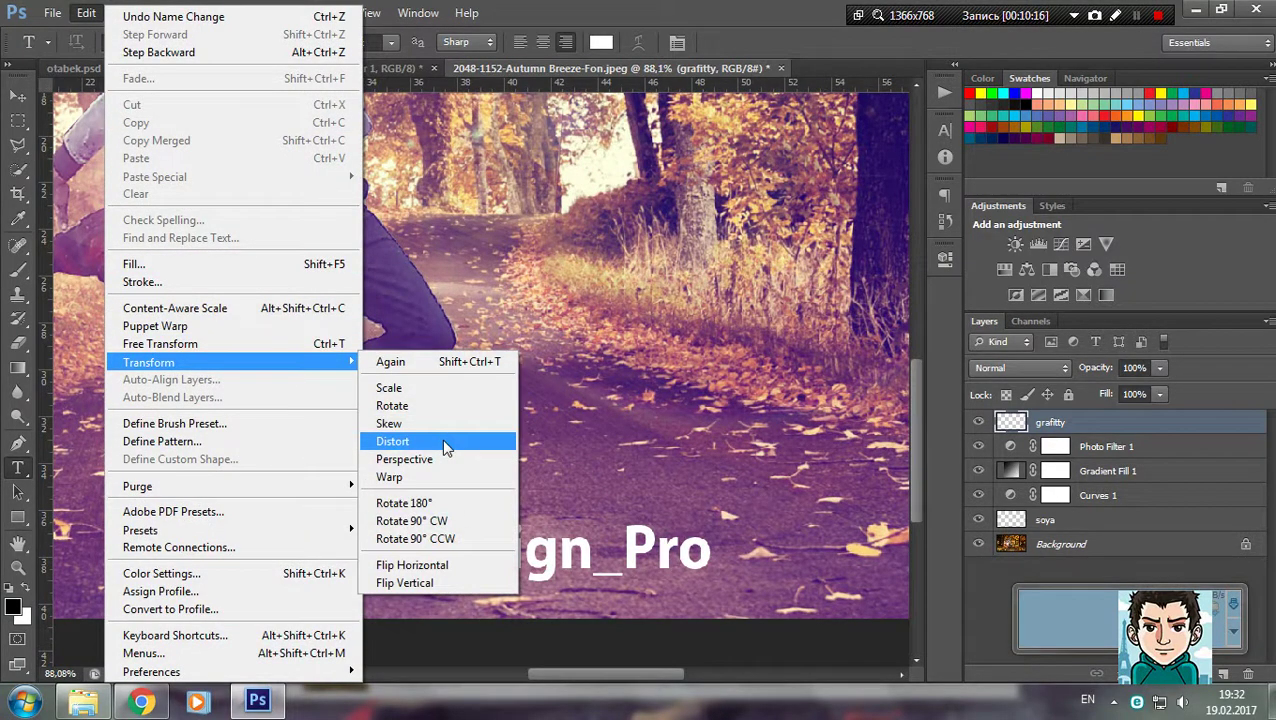
click(446, 447)
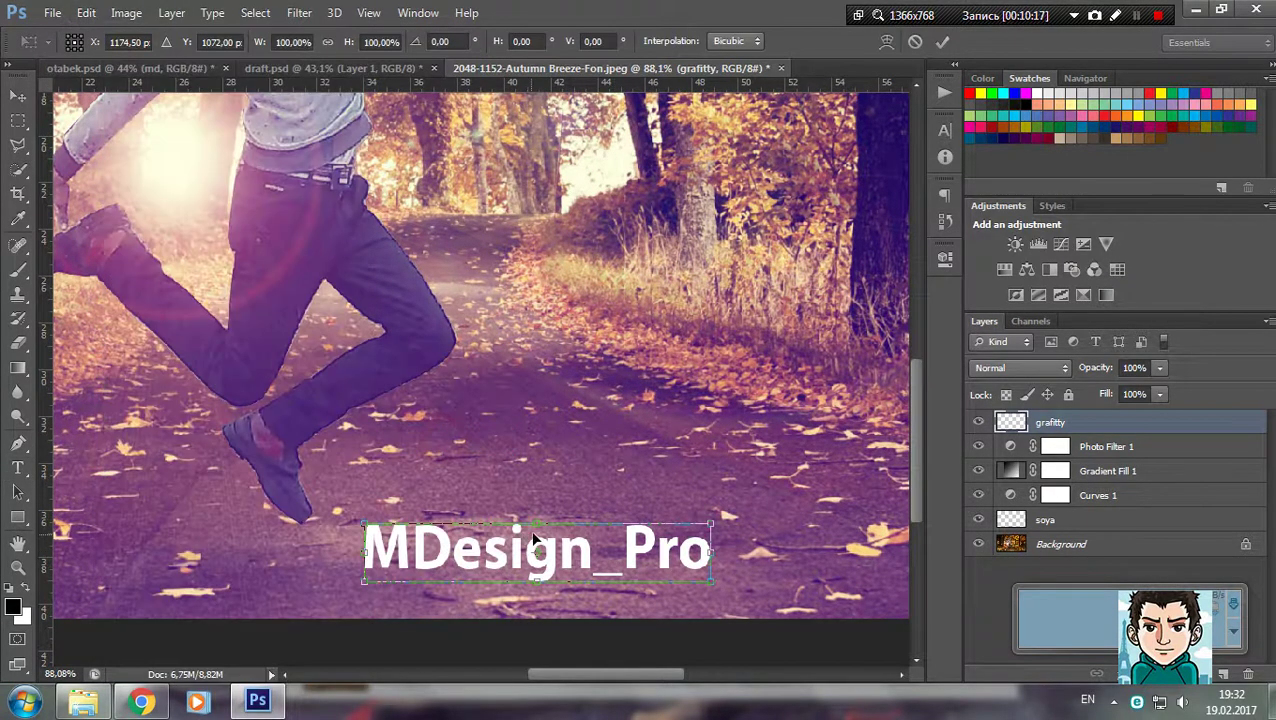
drag(535, 524, 537, 541)
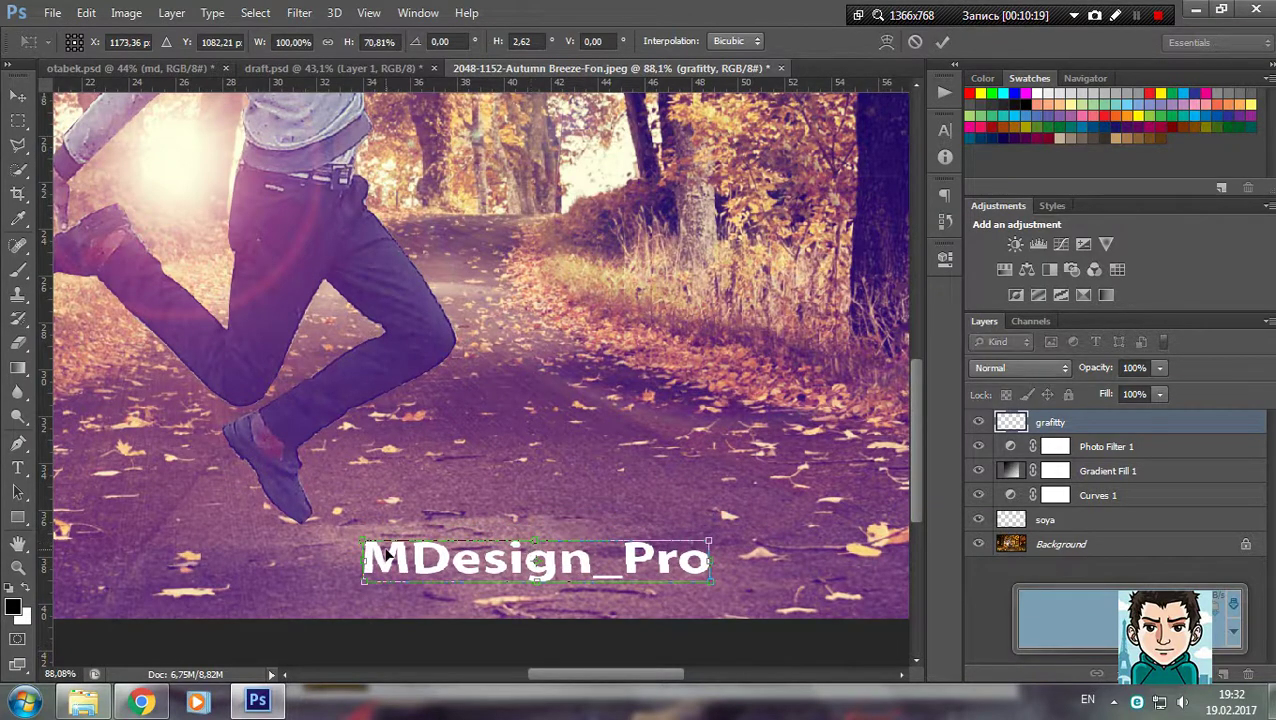
drag(366, 549, 354, 541)
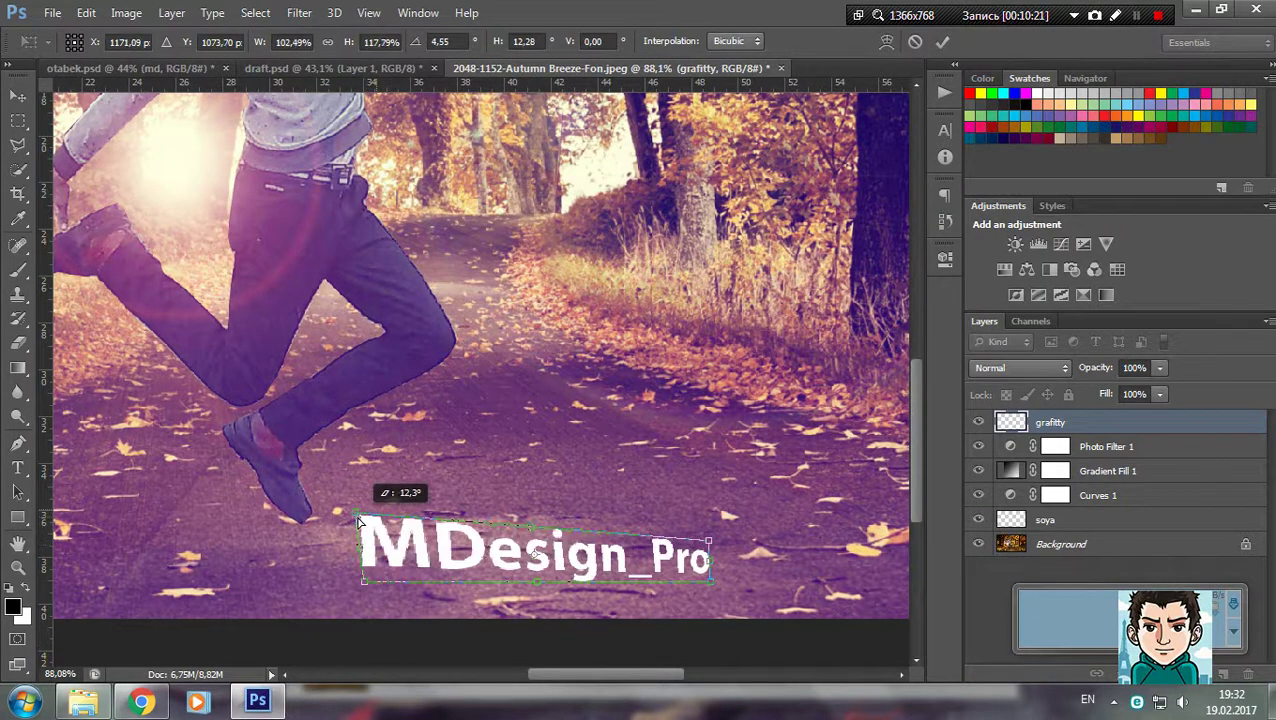
drag(354, 541, 357, 545)
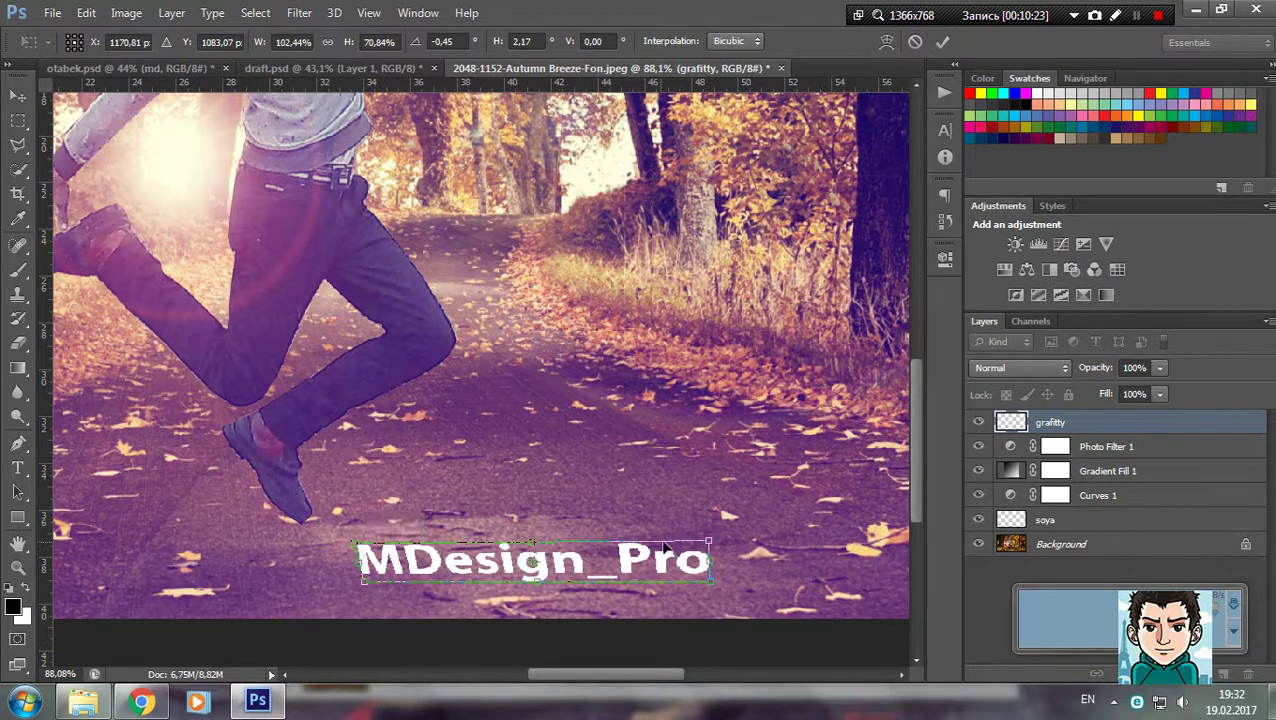
drag(704, 547, 704, 525)
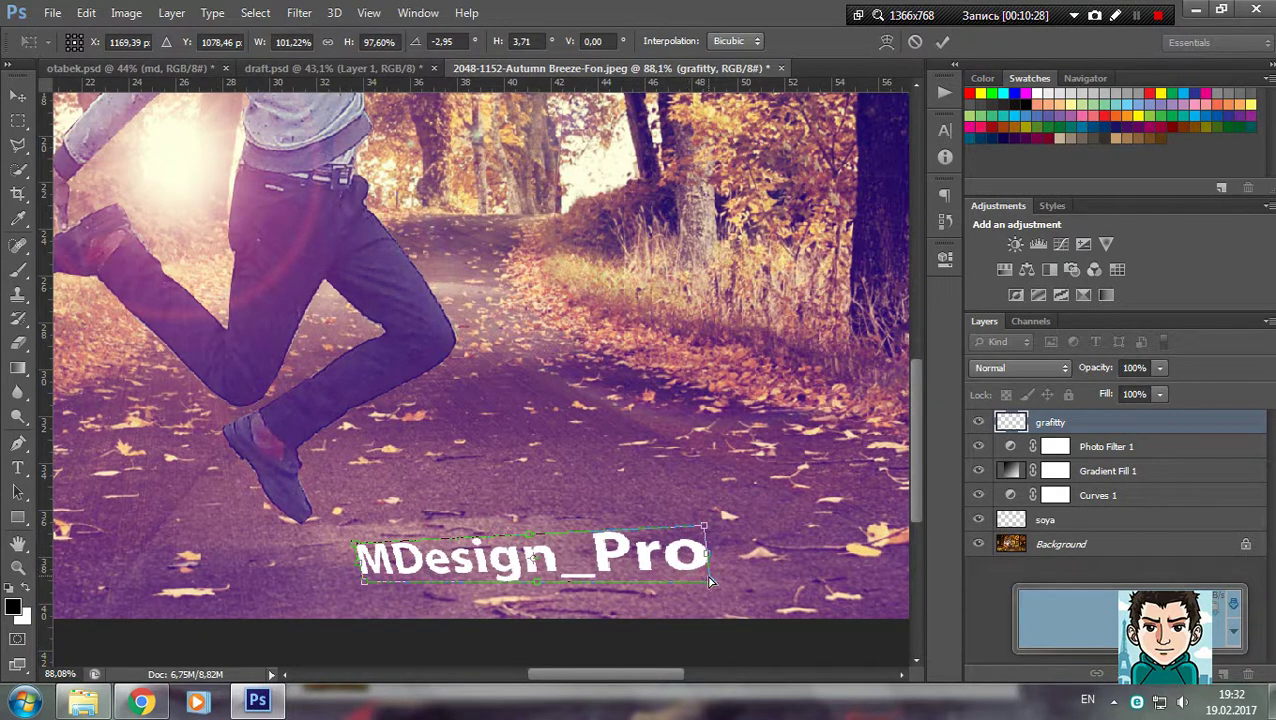
drag(364, 582, 341, 607)
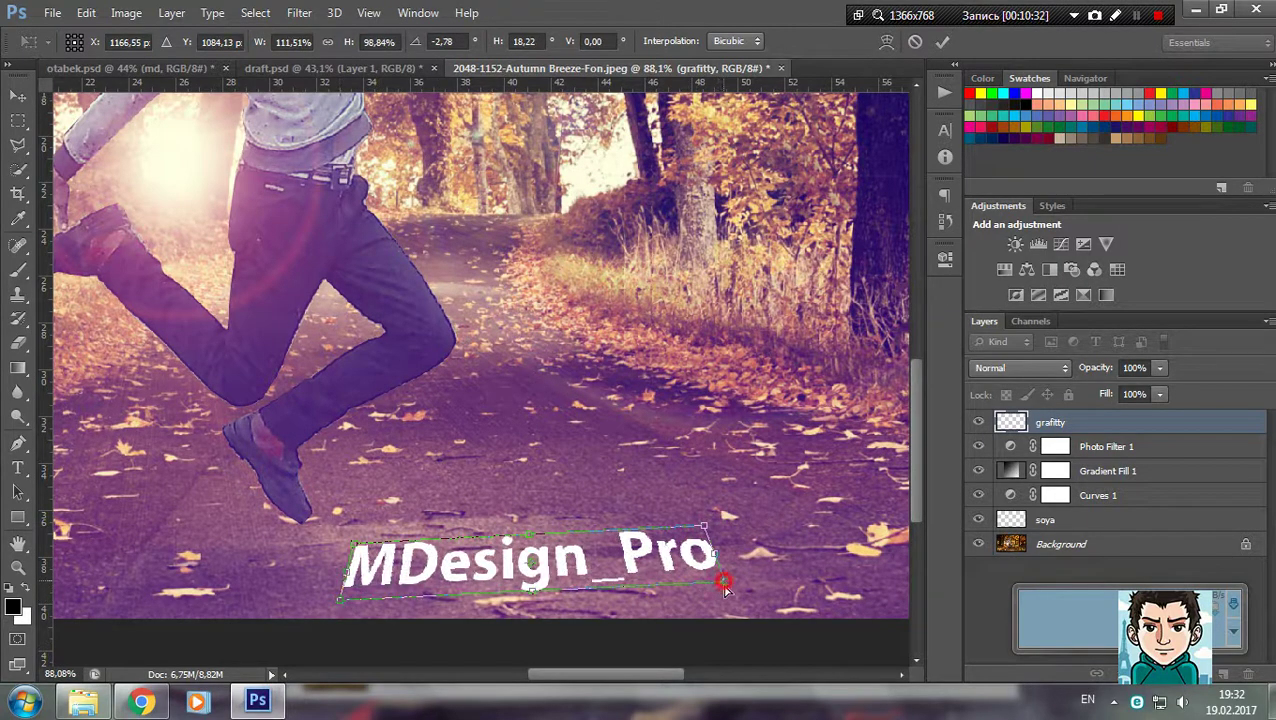
mouse_move(726, 580)
mouse_down()
mouse_move(732, 600)
mouse_move(717, 592)
mouse_up()
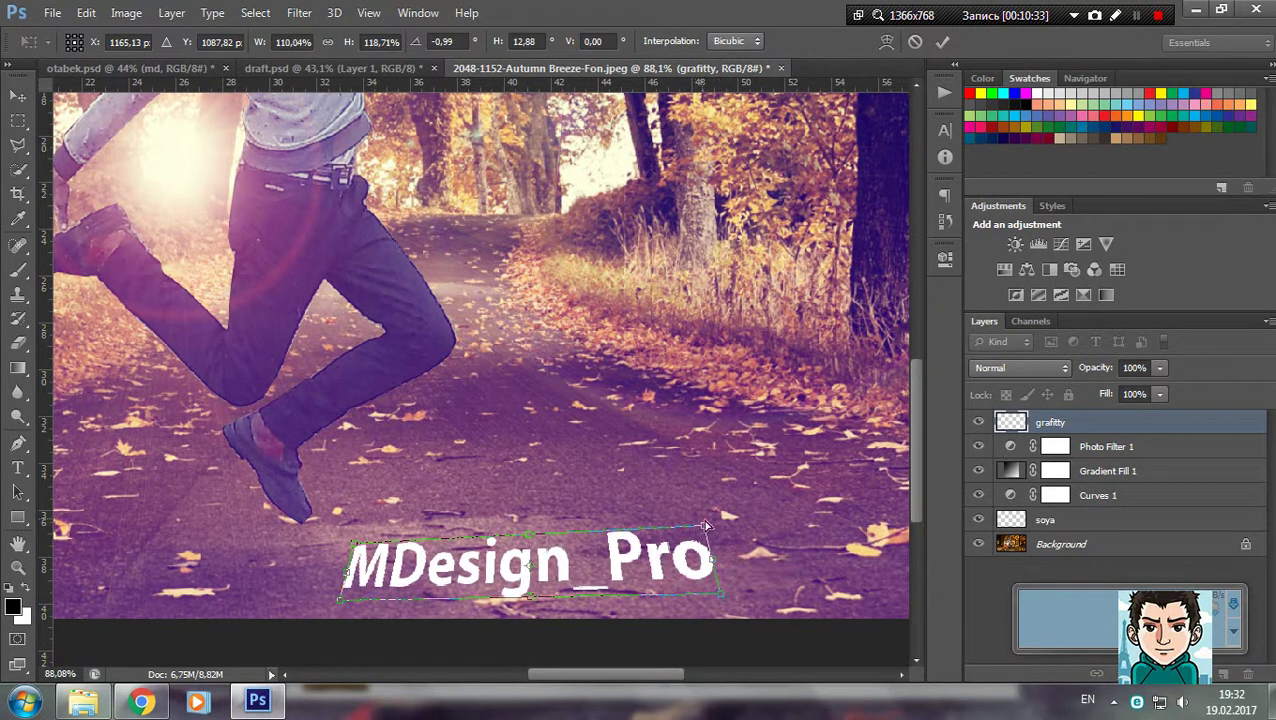
drag(704, 525, 706, 548)
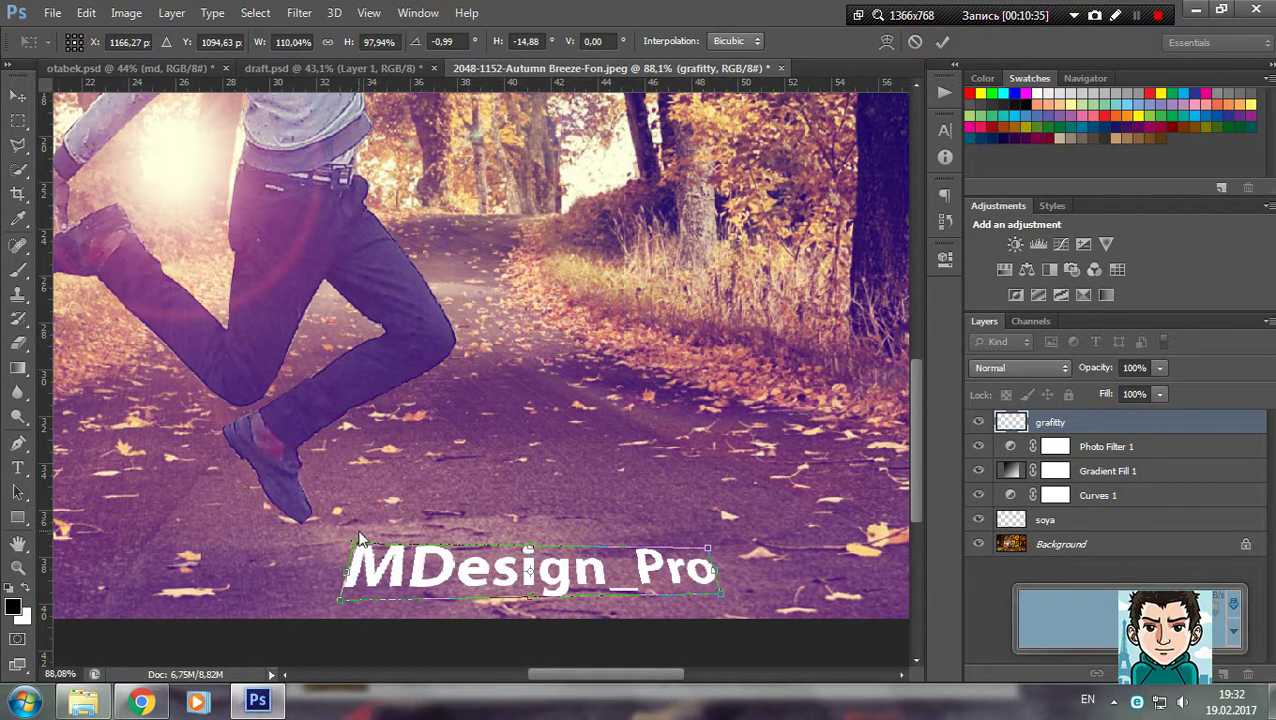
drag(357, 545, 342, 556)
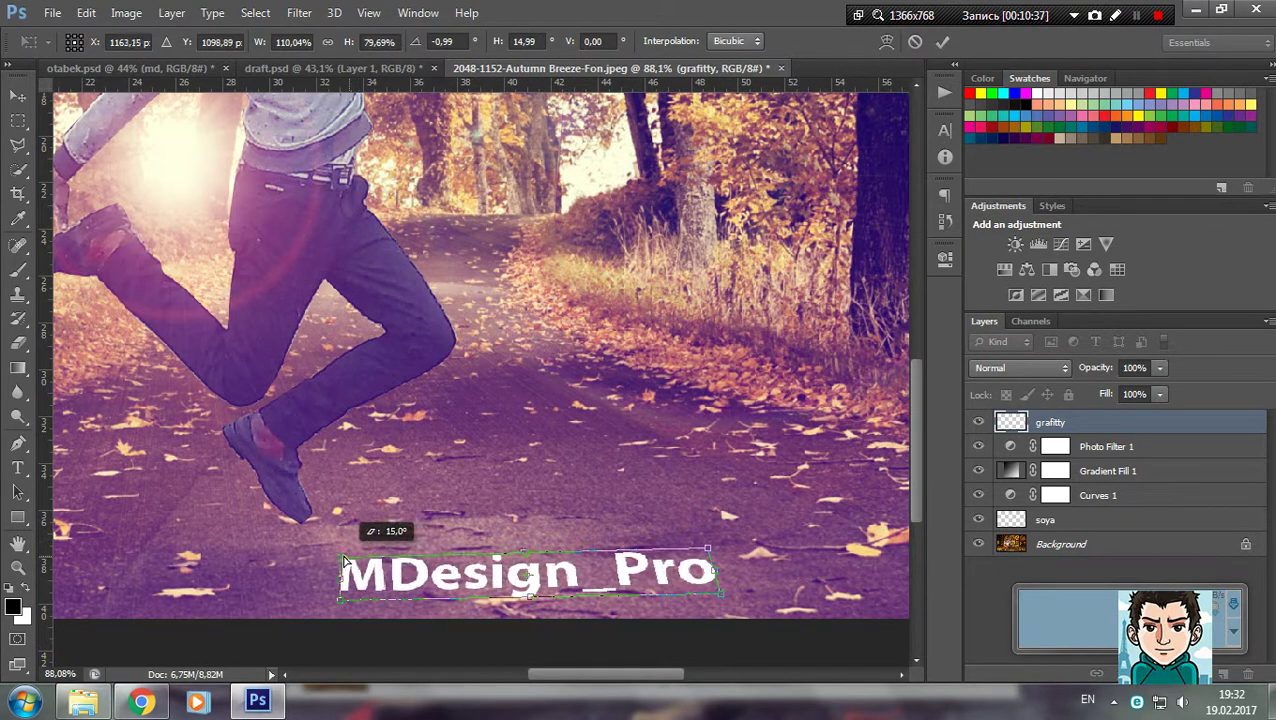
drag(522, 553, 600, 570)
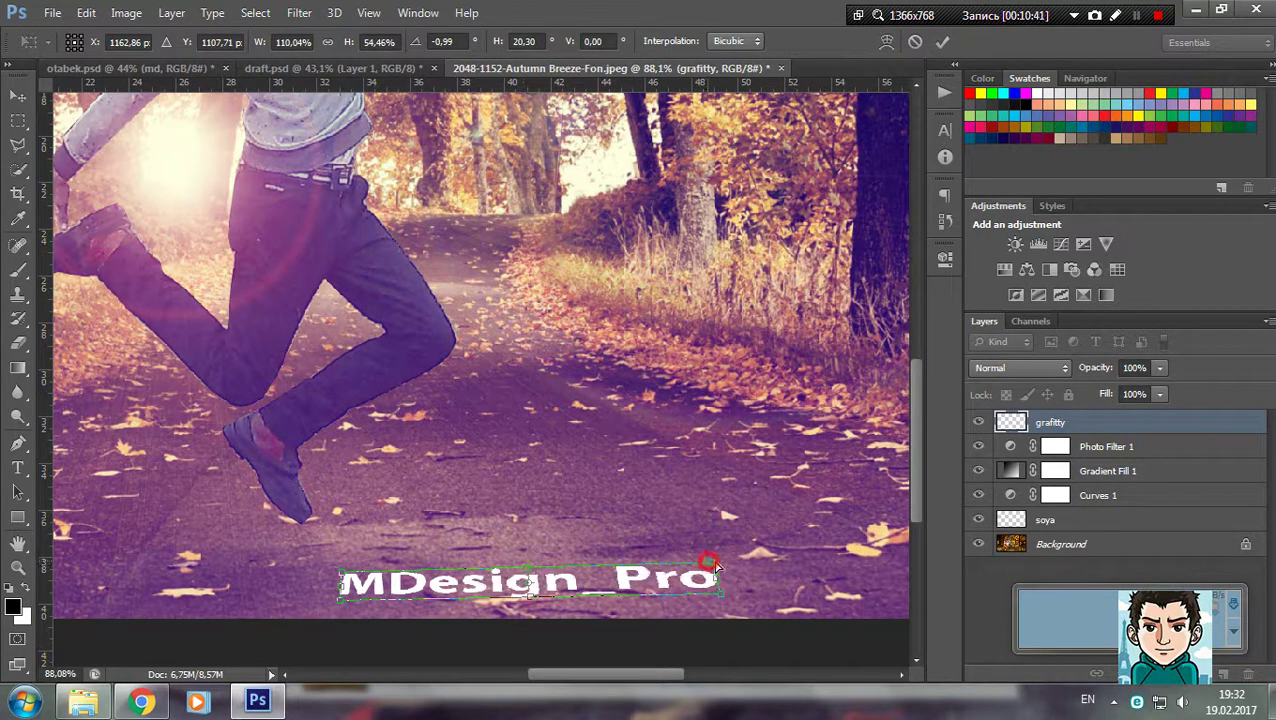
drag(712, 564, 718, 558)
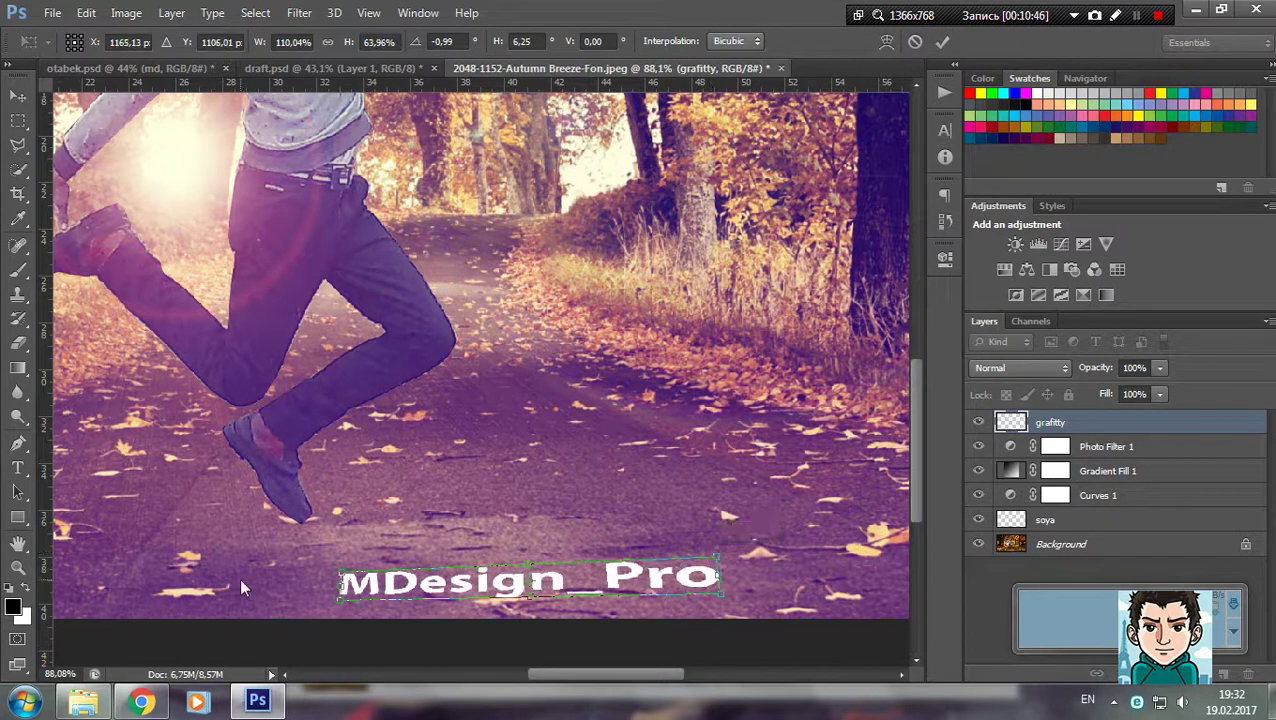
drag(340, 578, 340, 566)
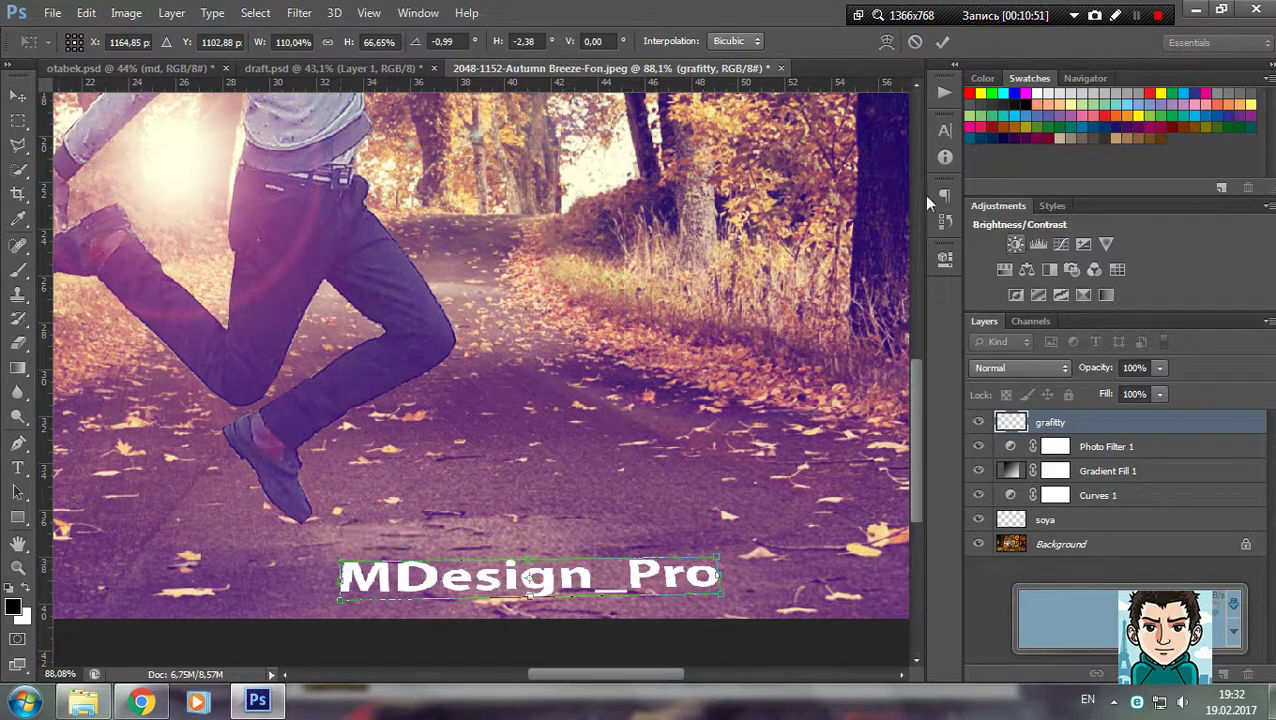
click(953, 45)
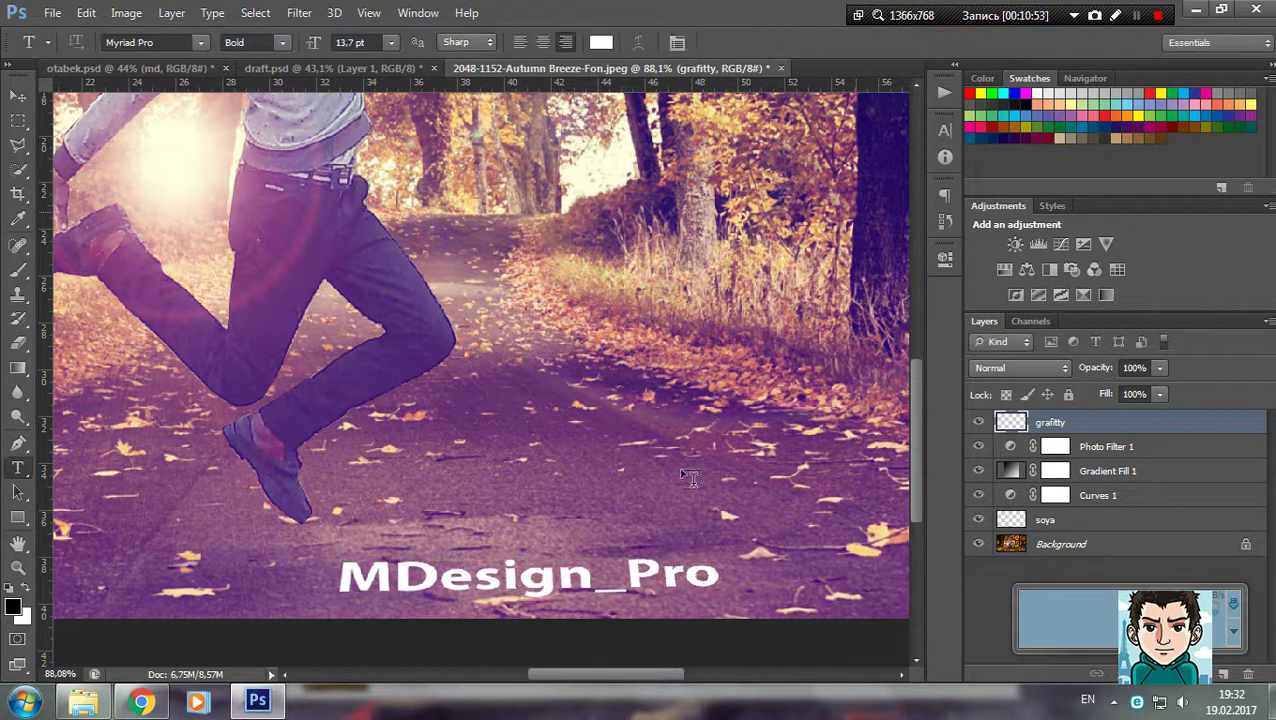
Try stretching the text taller and wider, then cancel the resize
click(19, 97)
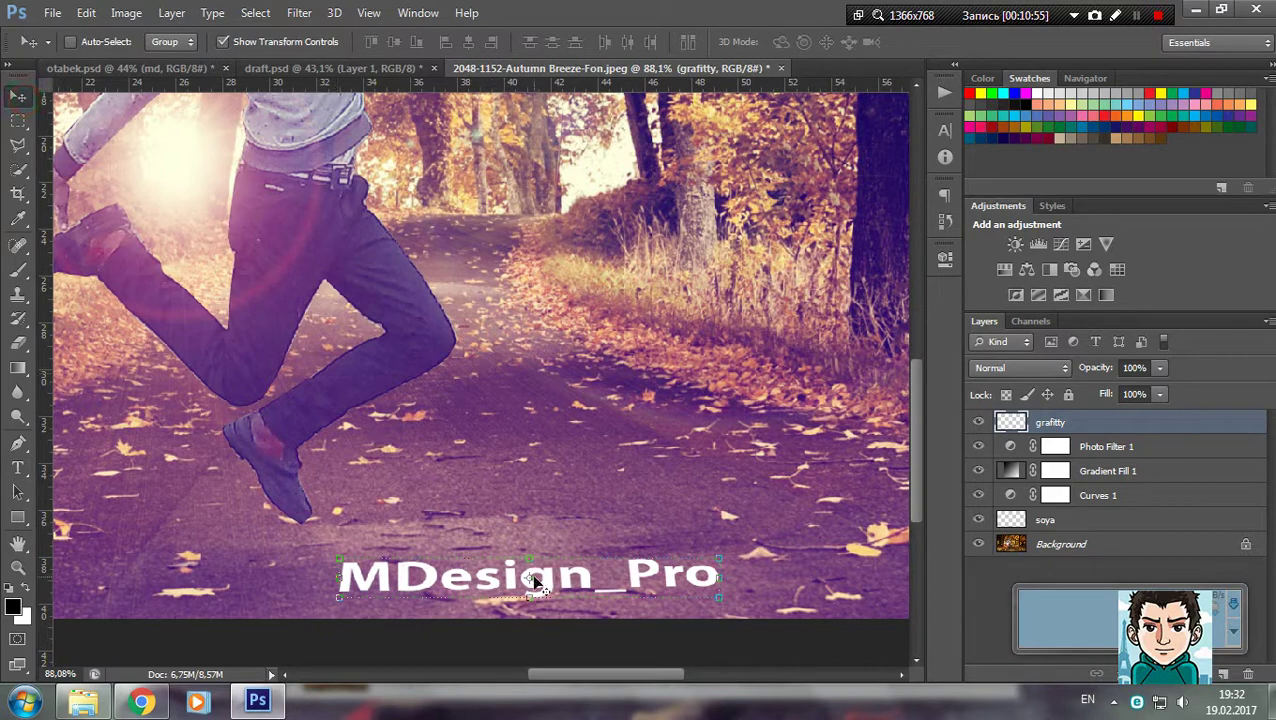
drag(530, 558, 530, 545)
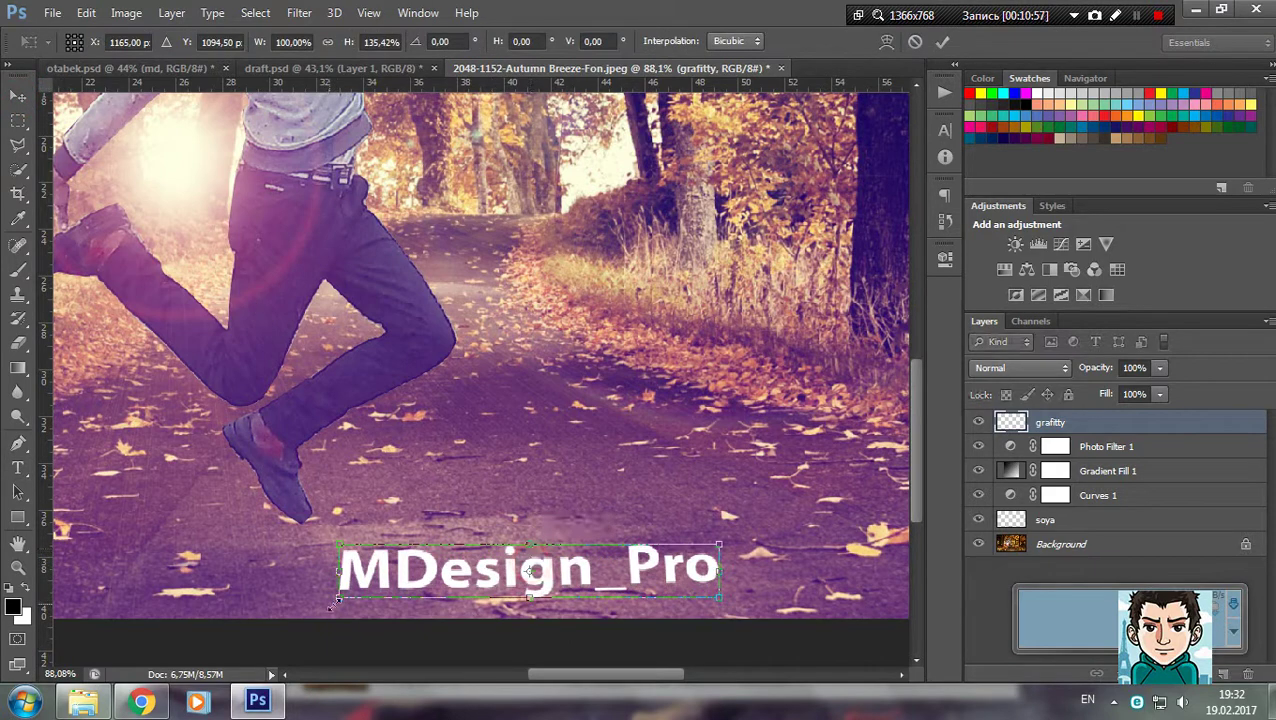
drag(334, 601, 319, 610)
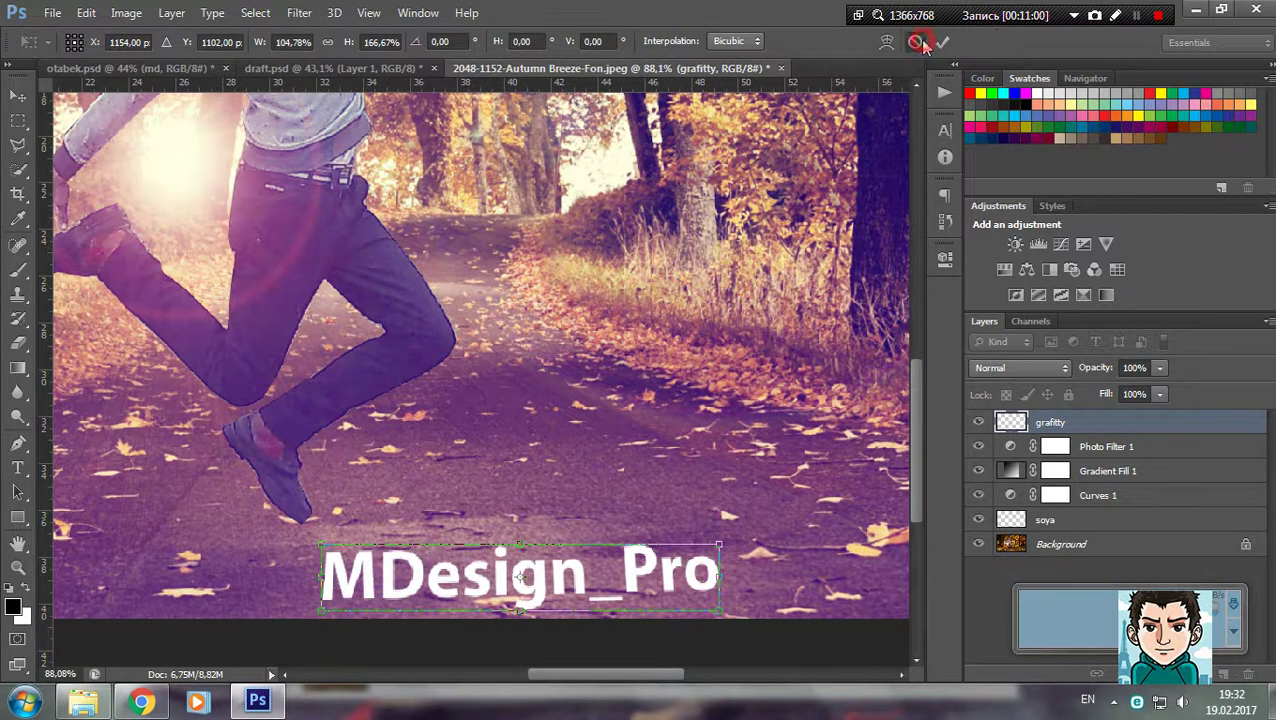
click(918, 42)
Set the grafitty text layer's blend mode to Overlay
click(1021, 367)
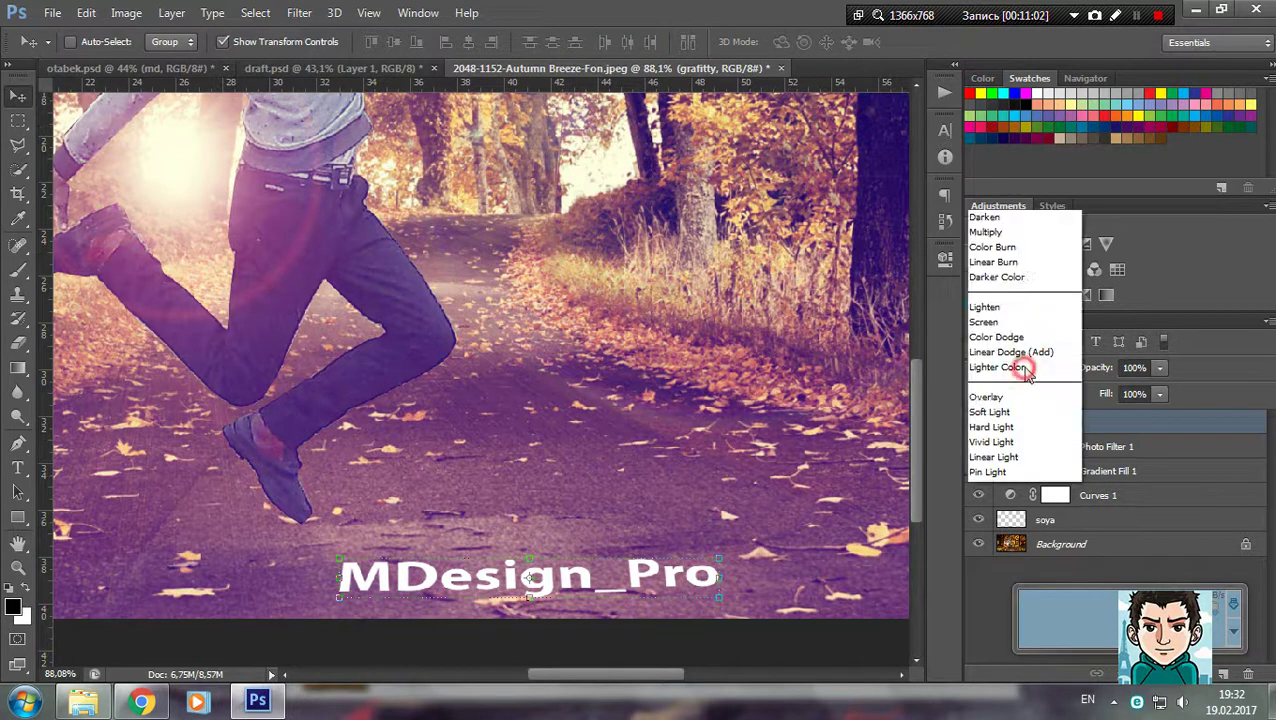
click(988, 231)
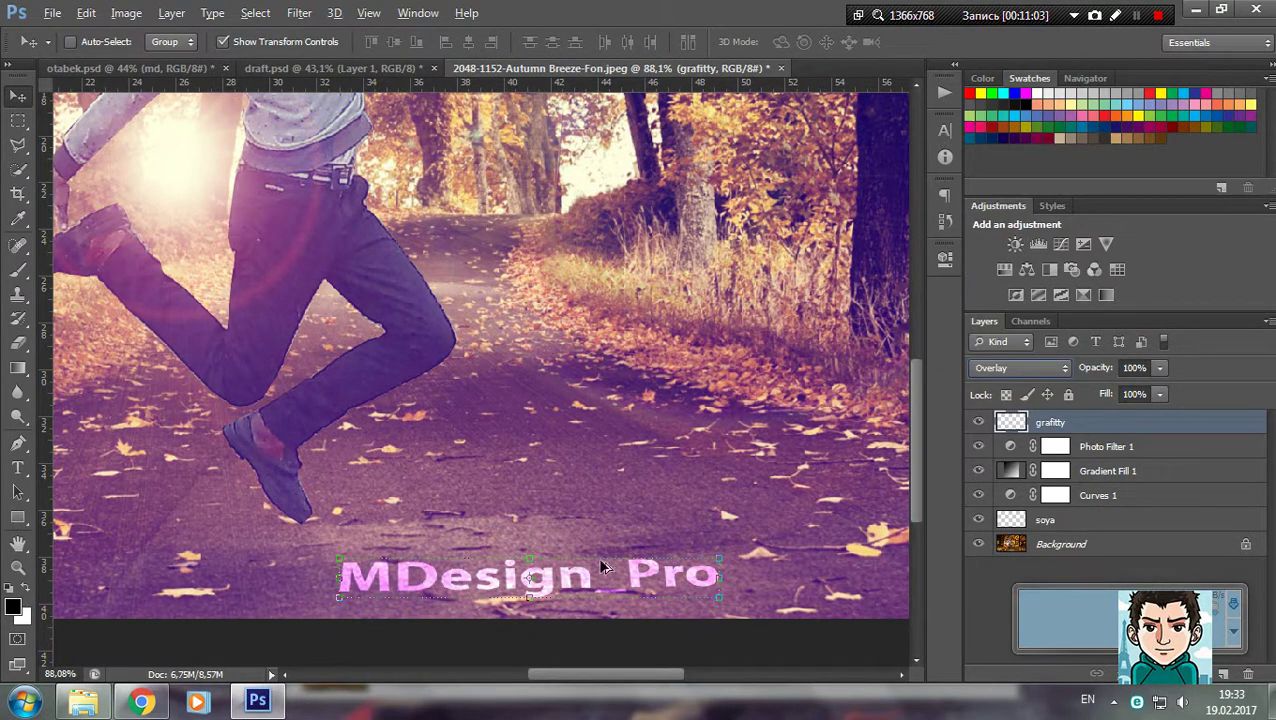
key(Up)
key(Up)
key(Up)
key(Down)
key(Down)
key(Down)
With a small Eraser, wear gaps into the letters near the g and the D's left stroke
click(17, 342)
alt+scroll(441, 600, up, 2)
alt+scroll(500, 580, up, 2)
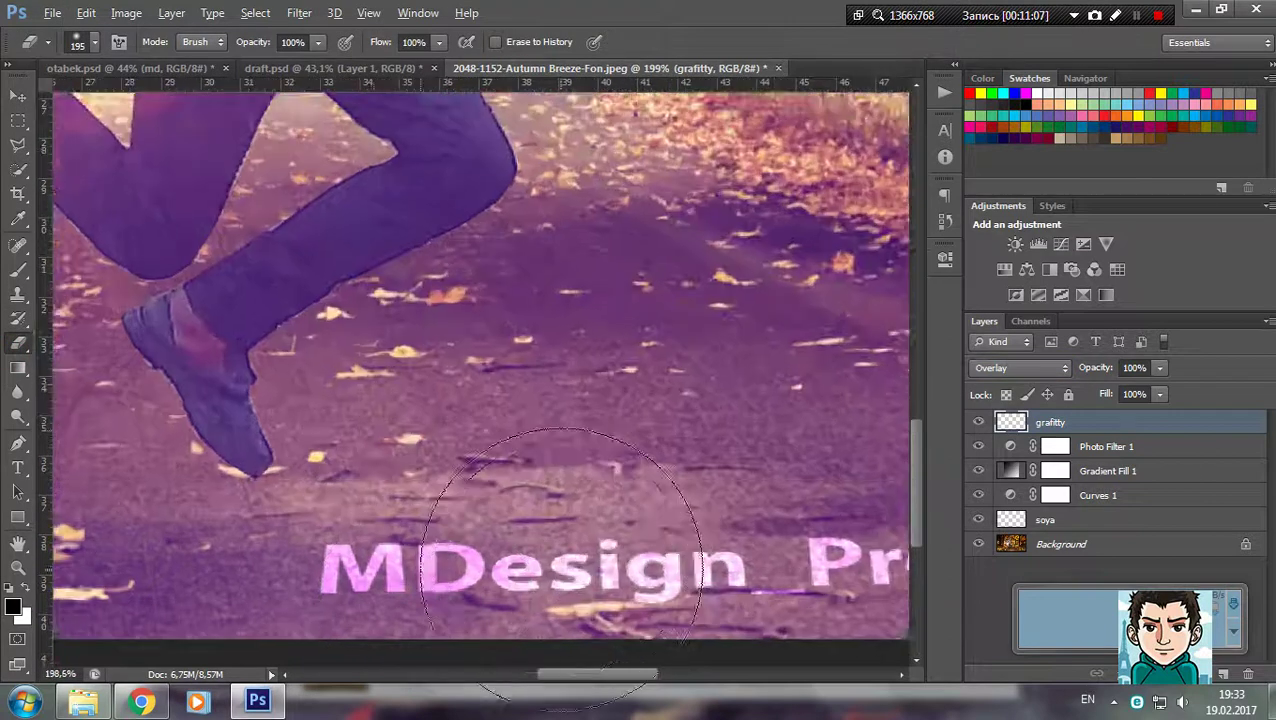
drag(772, 612, 617, 621)
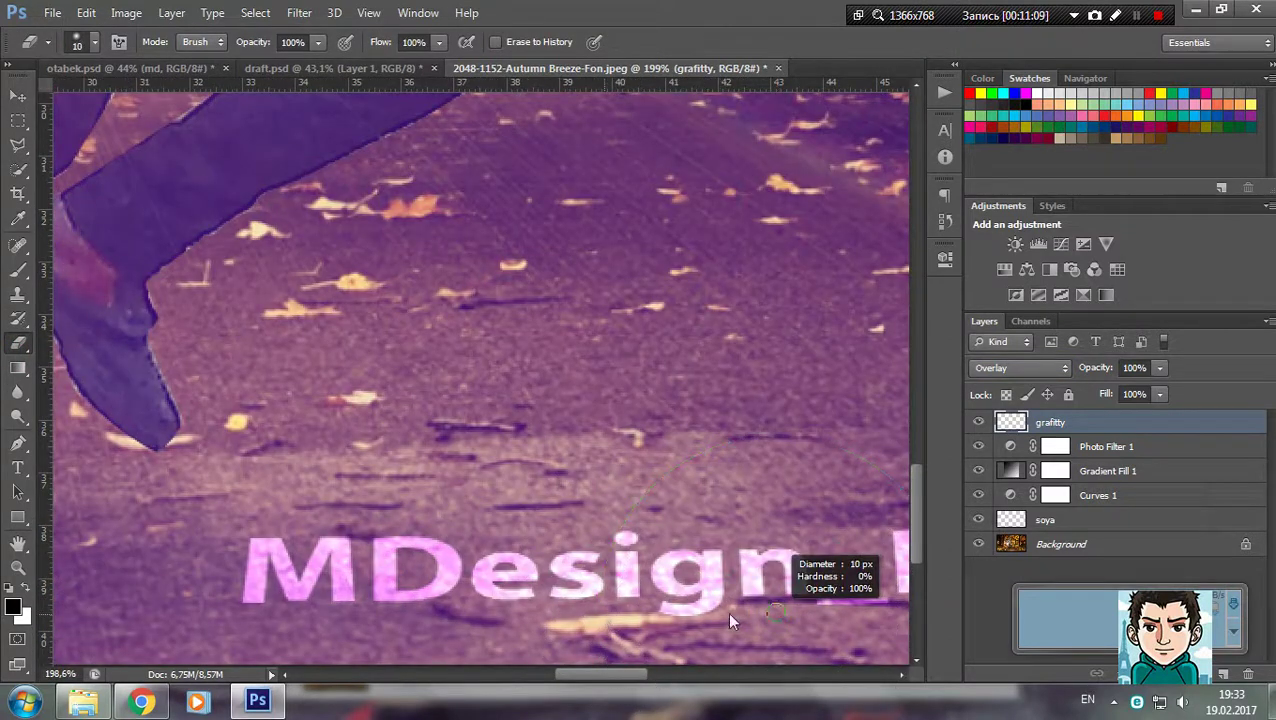
click(661, 612)
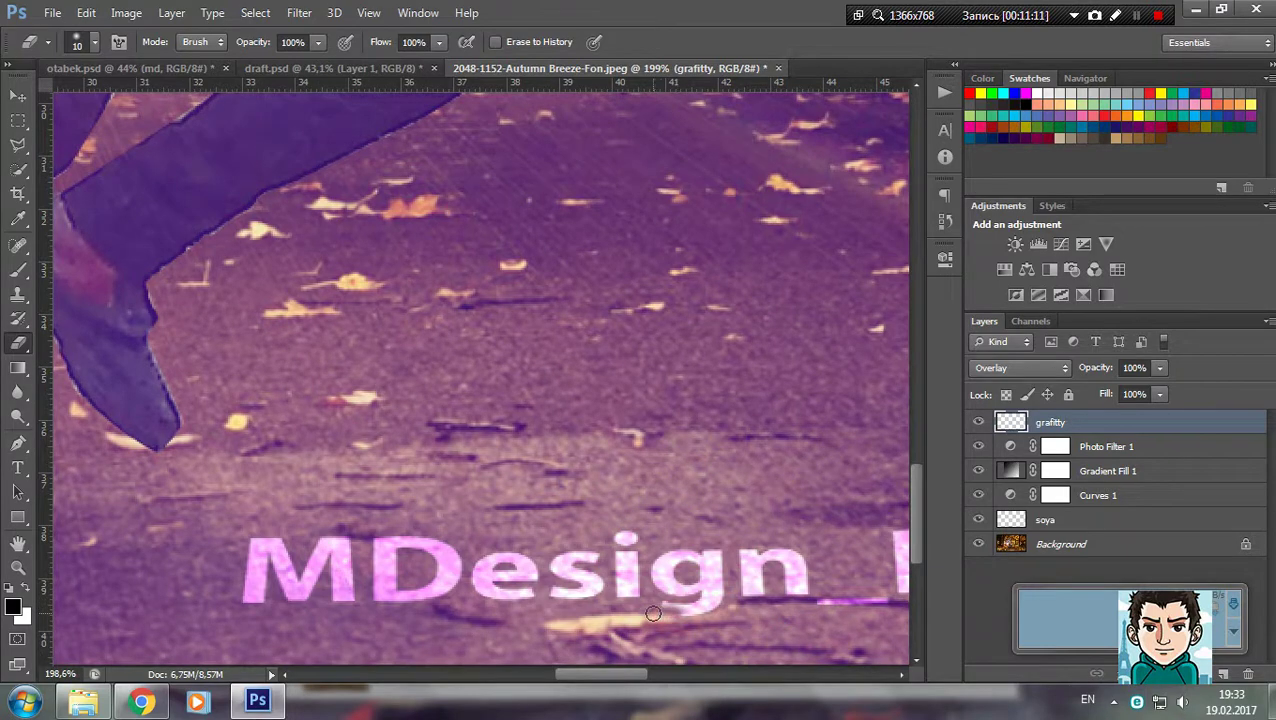
scroll(763, 598, right, 2)
scroll(797, 575, right, 3)
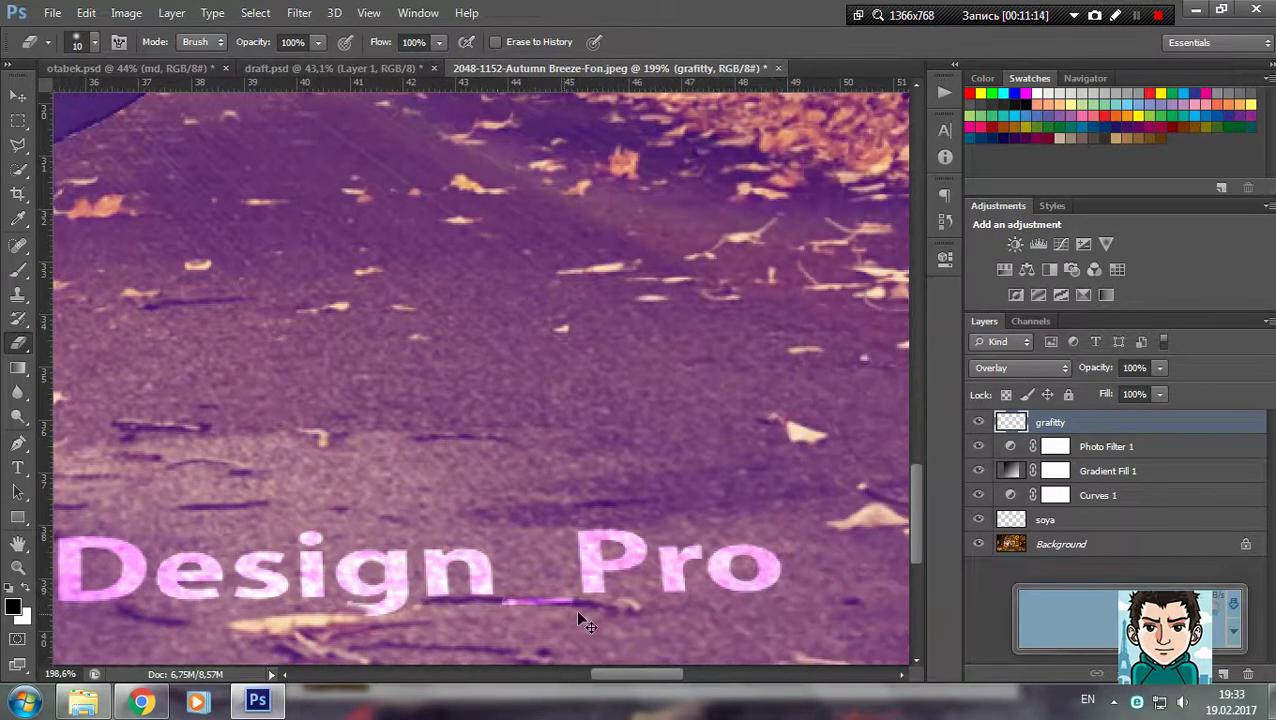
drag(583, 606, 548, 604)
scroll(300, 600, left, 5)
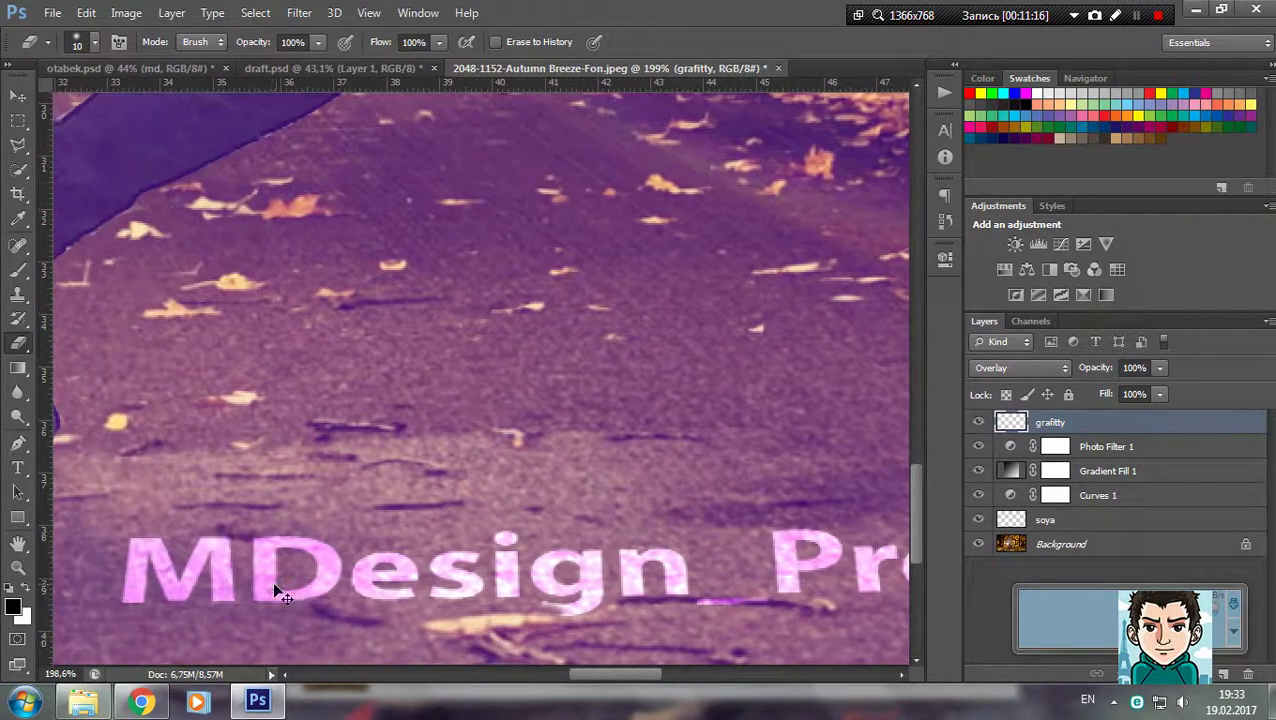
drag(270, 580, 351, 618)
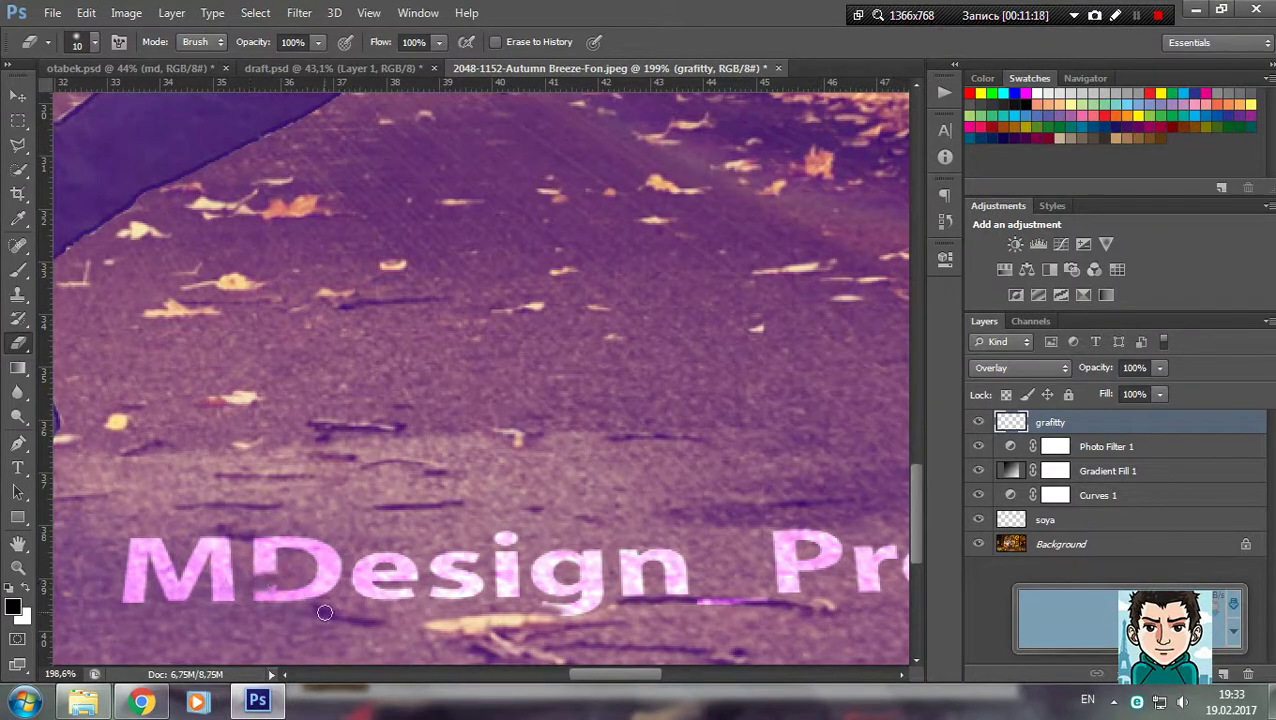
scroll(518, 603, right, 2)
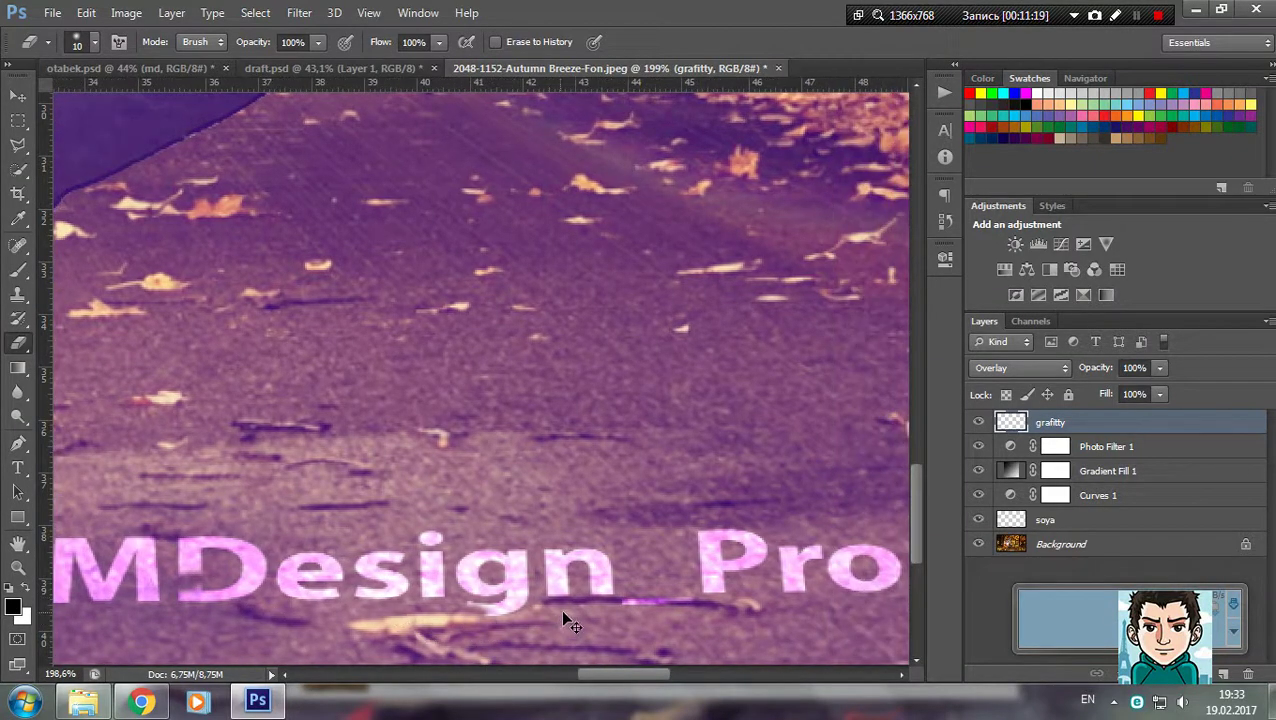
scroll(663, 595, down, 2)
scroll(680, 595, down, 2)
scroll(700, 595, down, 2)
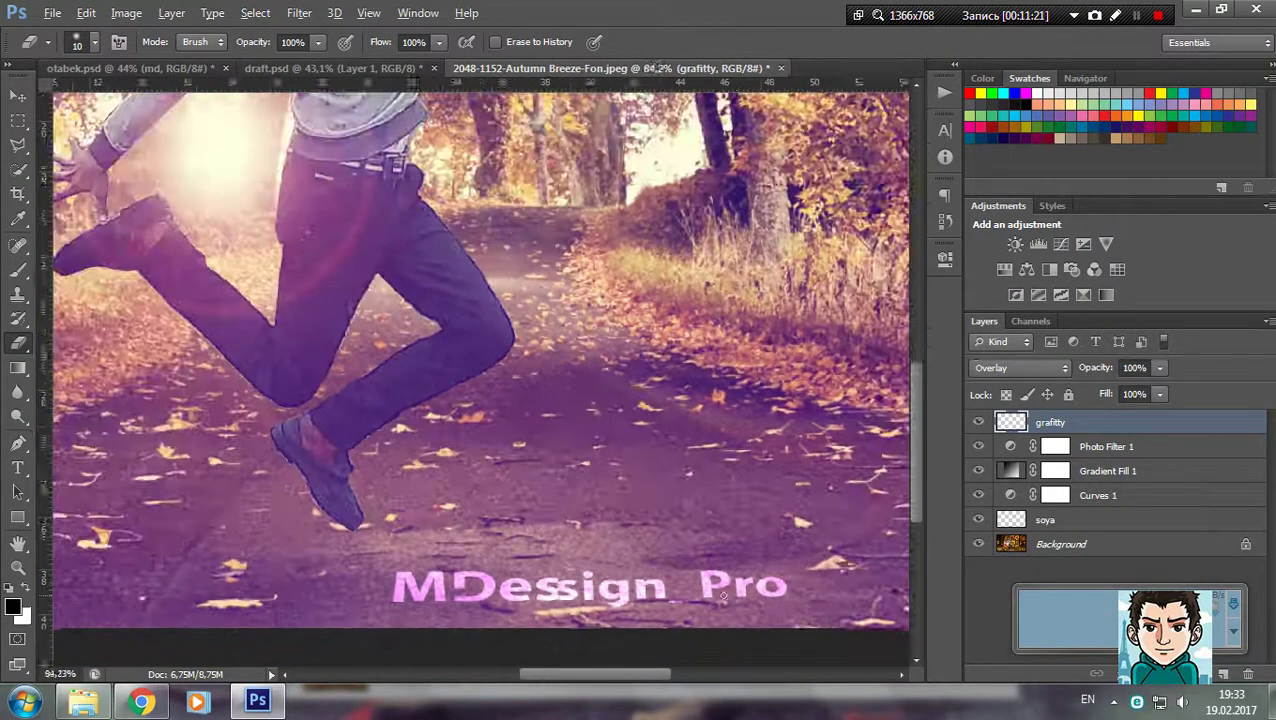
scroll(718, 594, down, 2)
scroll(718, 594, down, 1)
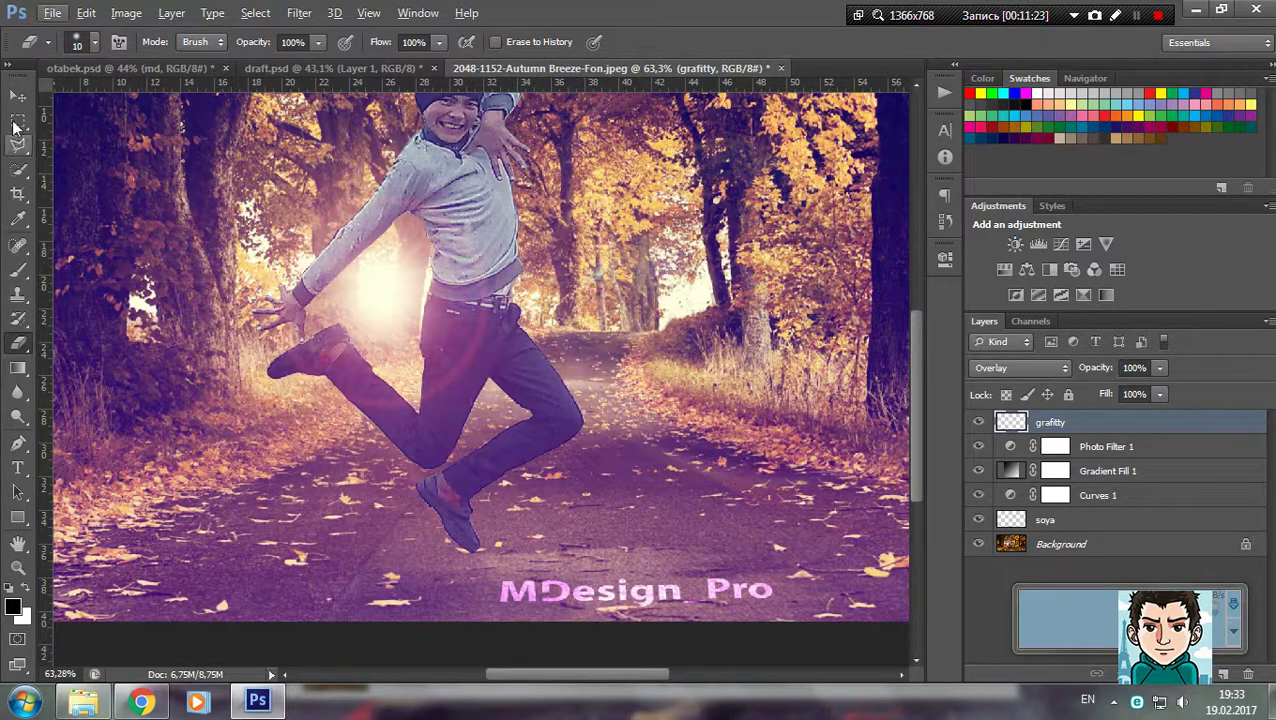
Move the MDesign_Pro text slightly right and up
click(17, 95)
drag(639, 600, 717, 581)
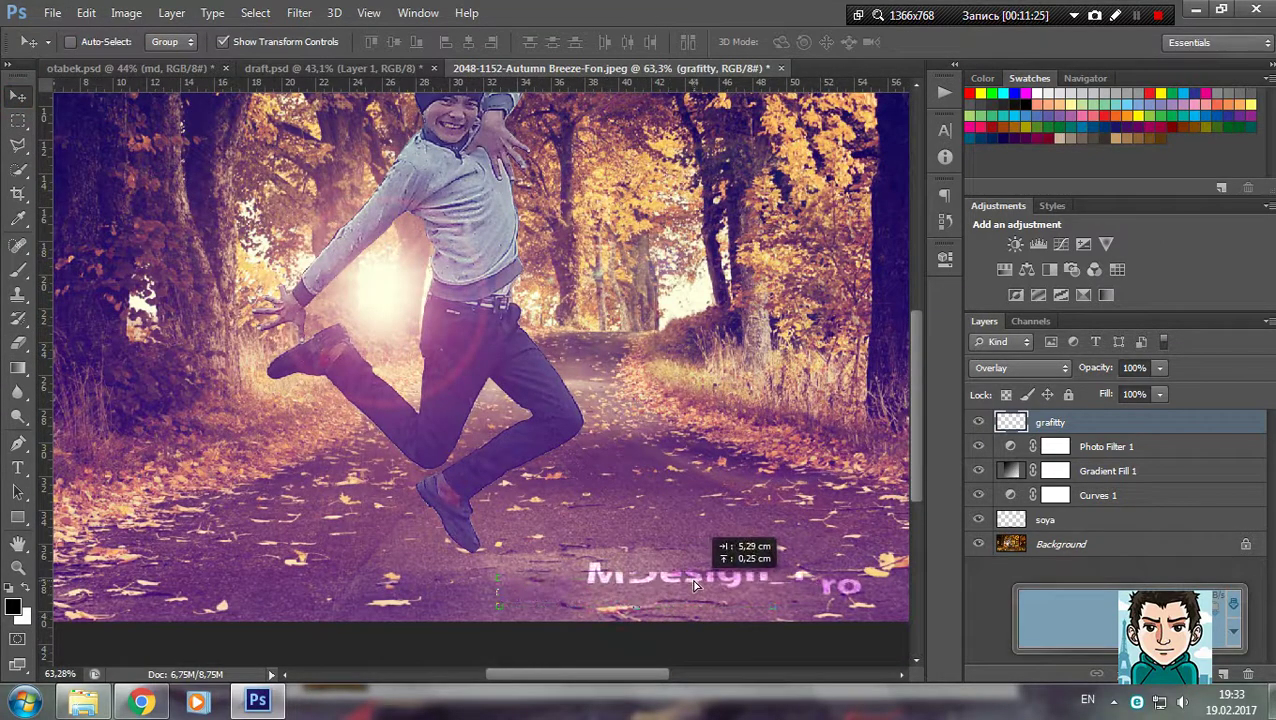
scroll(713, 574, up, 3)
scroll(780, 565, up, 2)
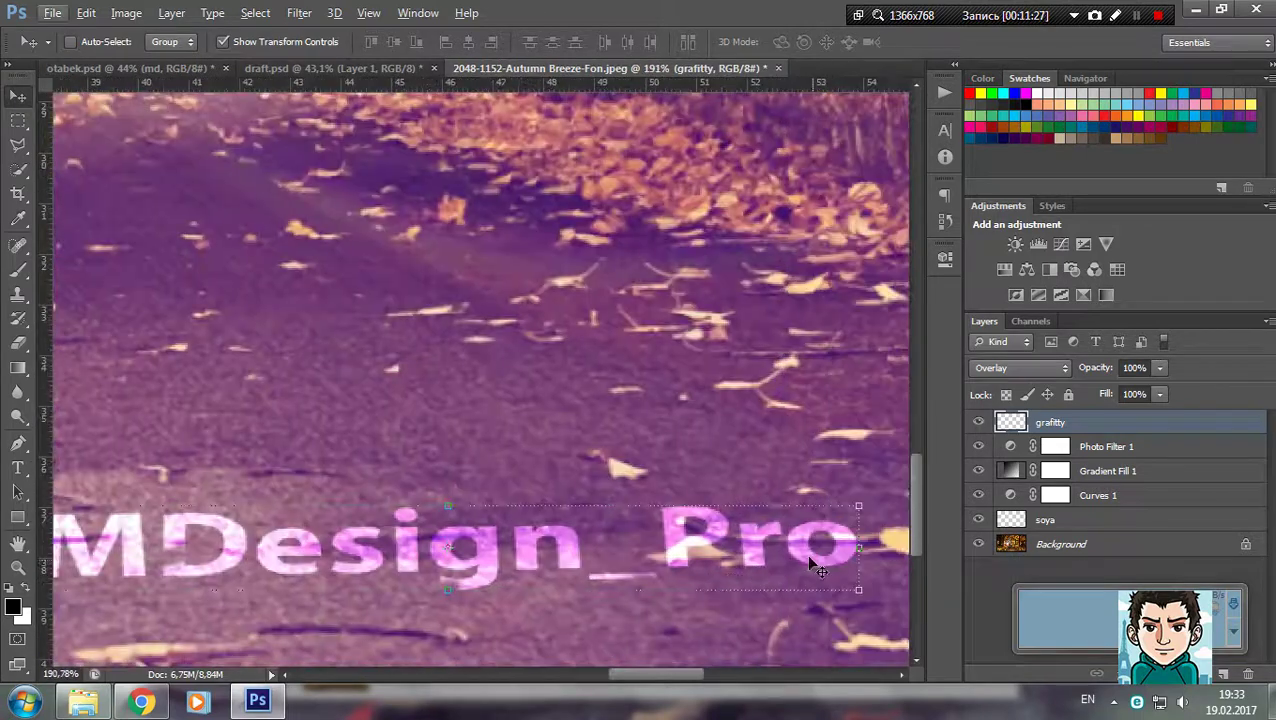
scroll(806, 561, up, 2)
scroll(700, 560, up, 1)
Erase the bottom of the P so the leaf shows through
key(e)
mouse_move(511, 527)
mouse_down()
mouse_move(541, 555)
mouse_move(513, 570)
mouse_move(578, 545)
mouse_move(665, 575)
mouse_move(655, 572)
mouse_up()
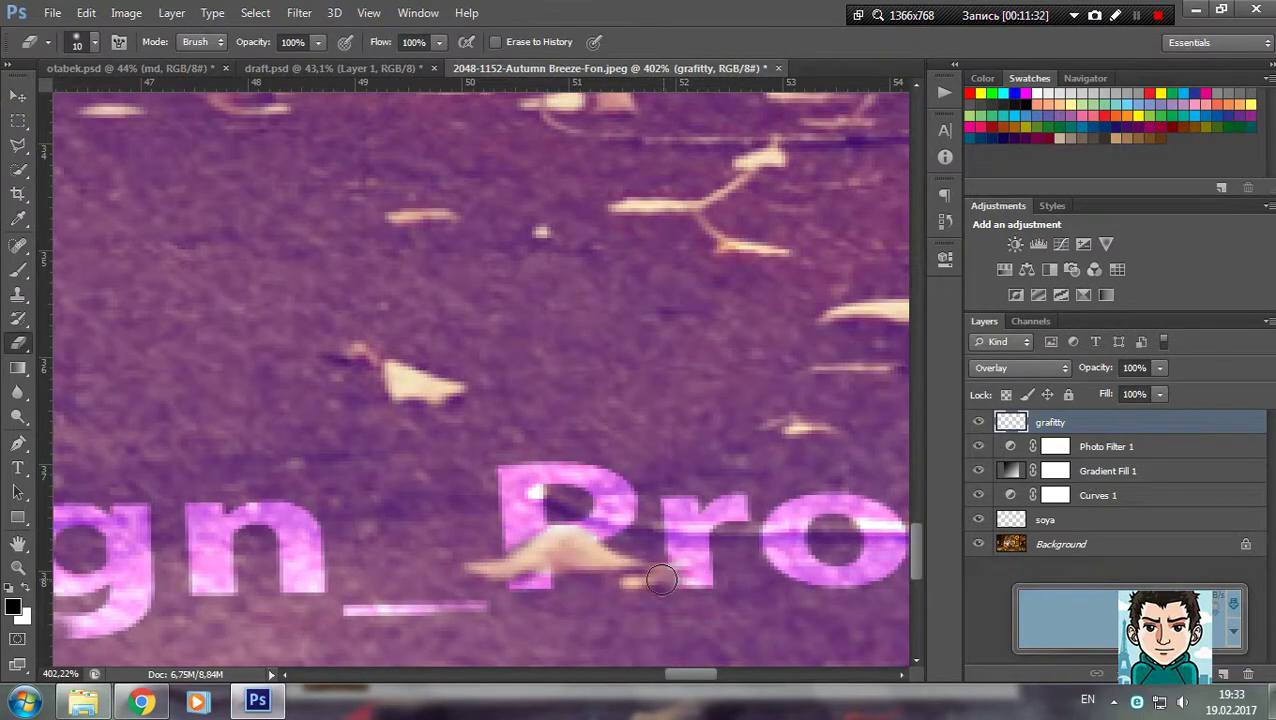
scroll(563, 590, down, 1)
scroll(655, 575, down, 2)
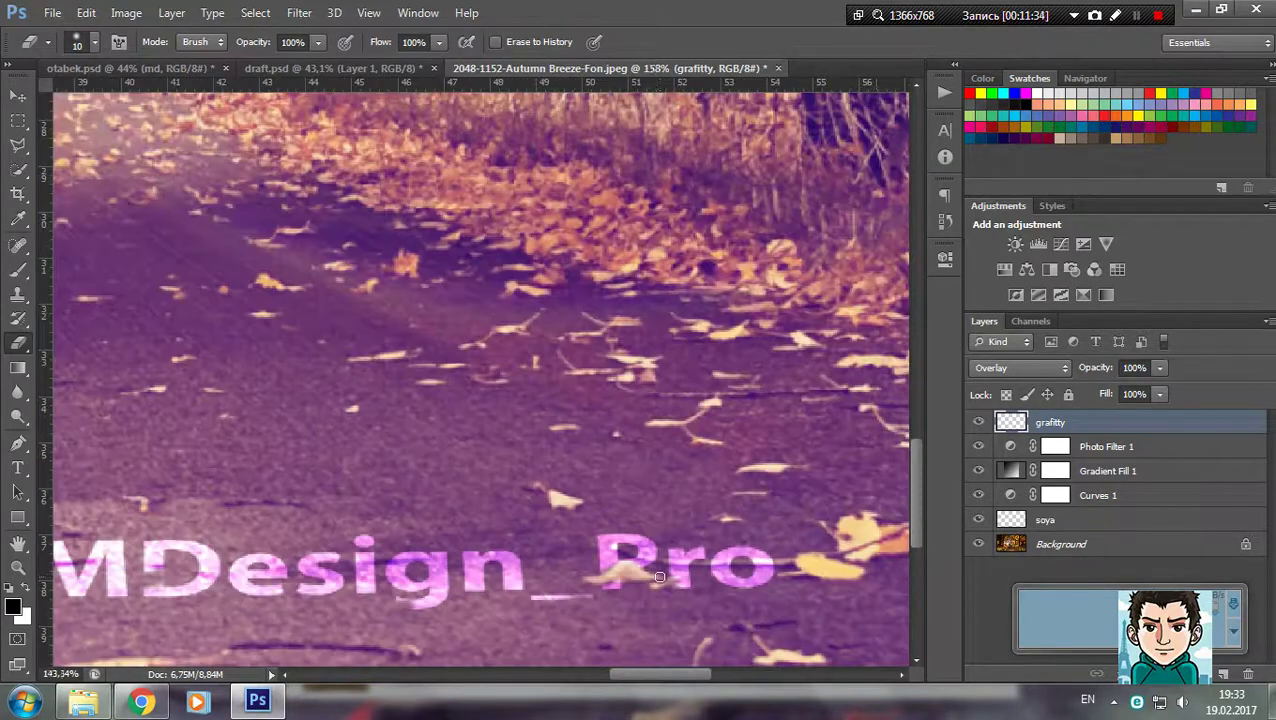
scroll(659, 577, down, 2)
scroll(672, 576, down, 1)
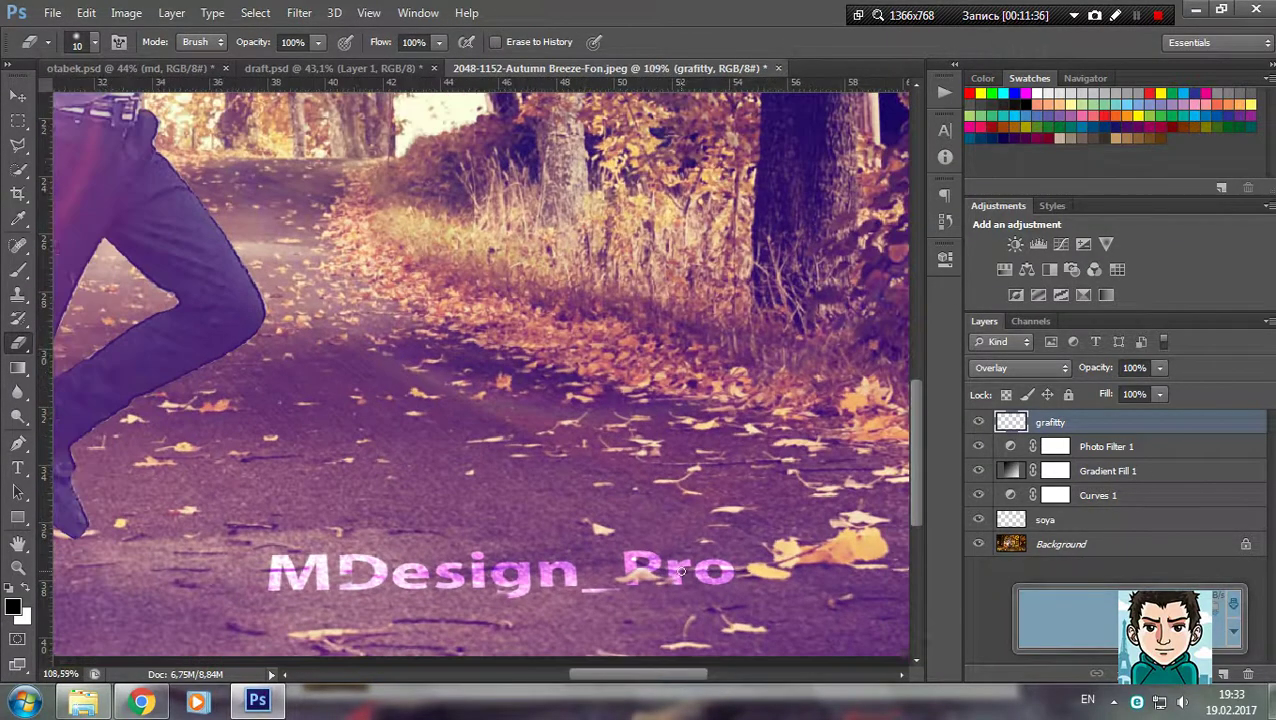
scroll(674, 575, down, 1)
scroll(677, 574, down, 1)
scroll(681, 572, down, 1)
scroll(681, 572, down, 1)
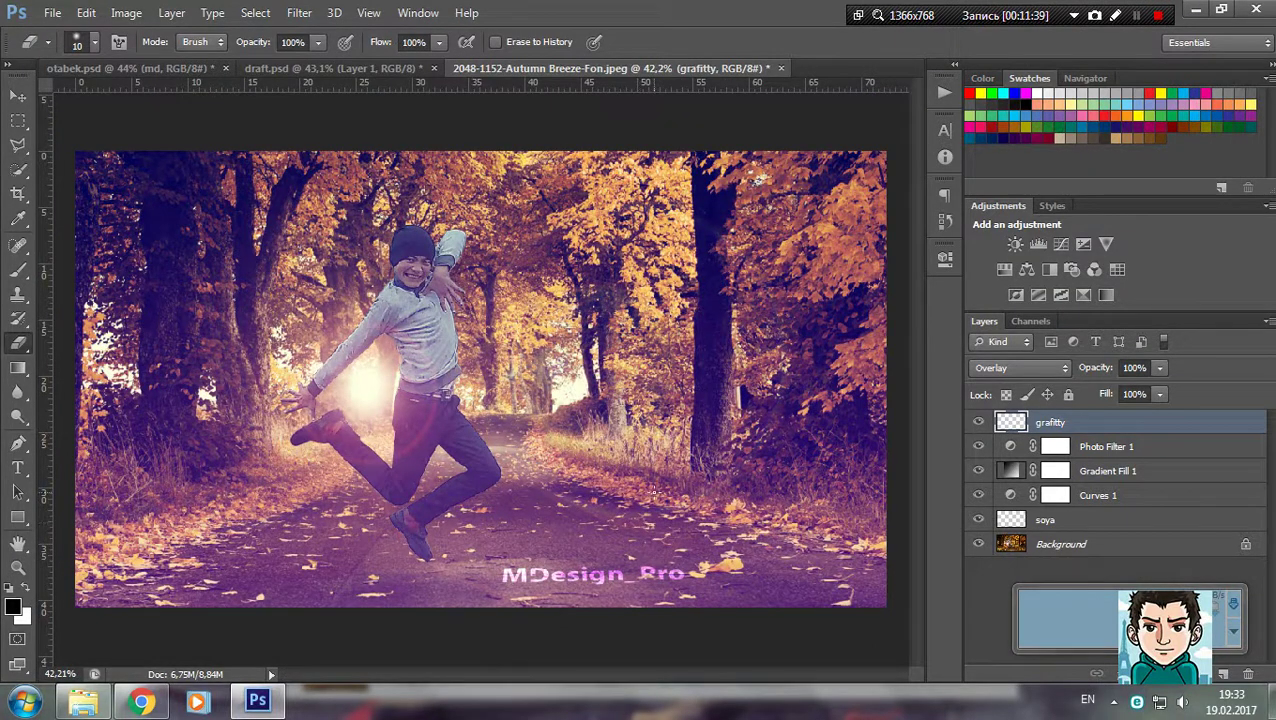
Save the image to the Desktop as maximum-quality JPEG 'mastering', then minimize Photoshop
click(52, 12)
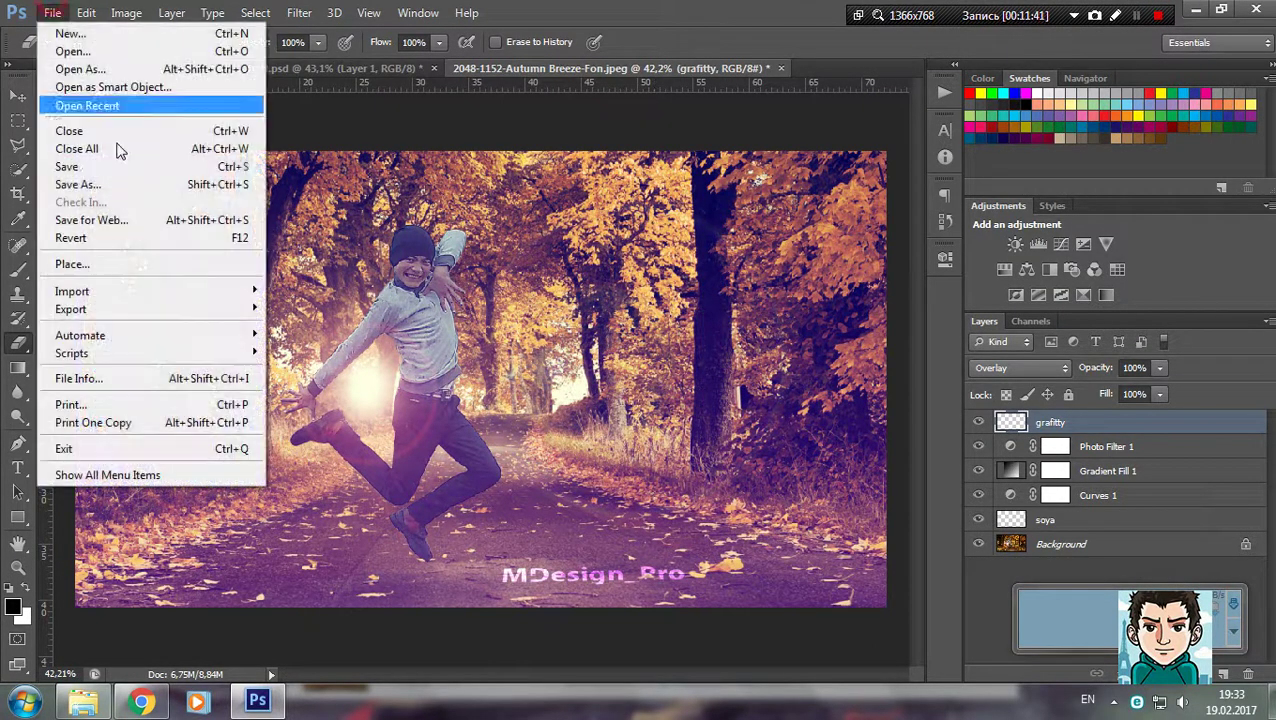
click(125, 185)
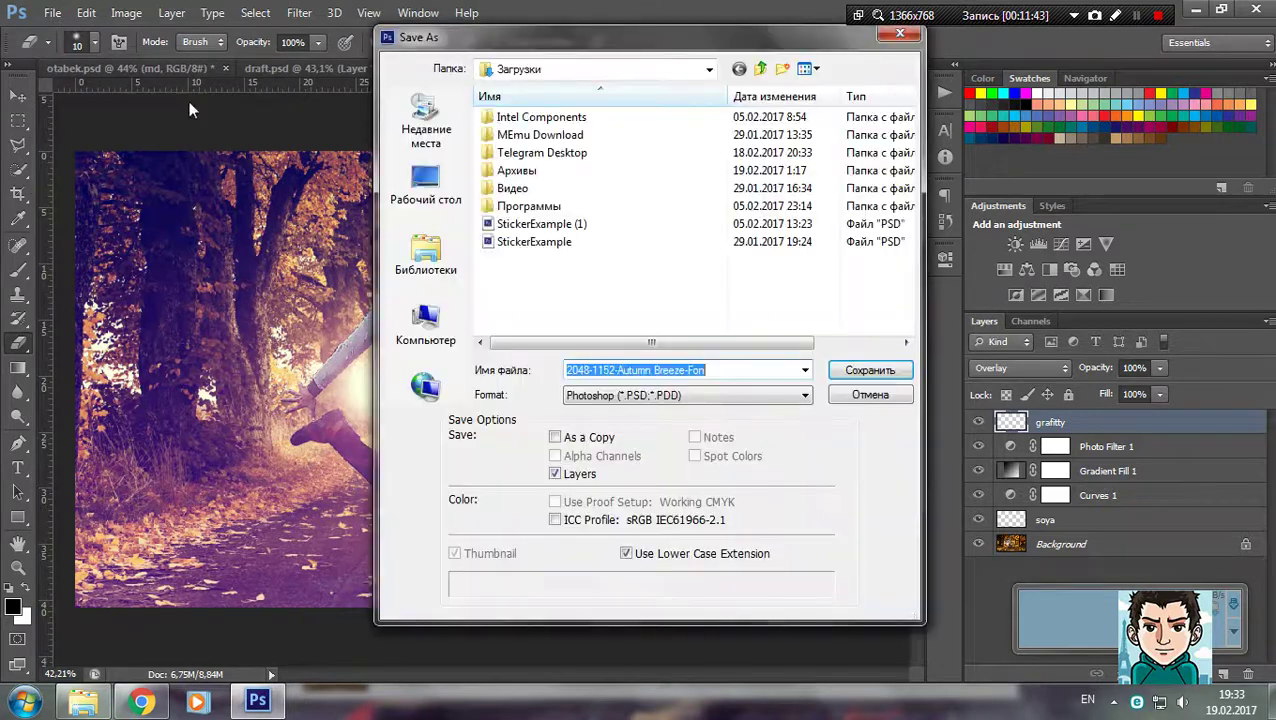
click(426, 188)
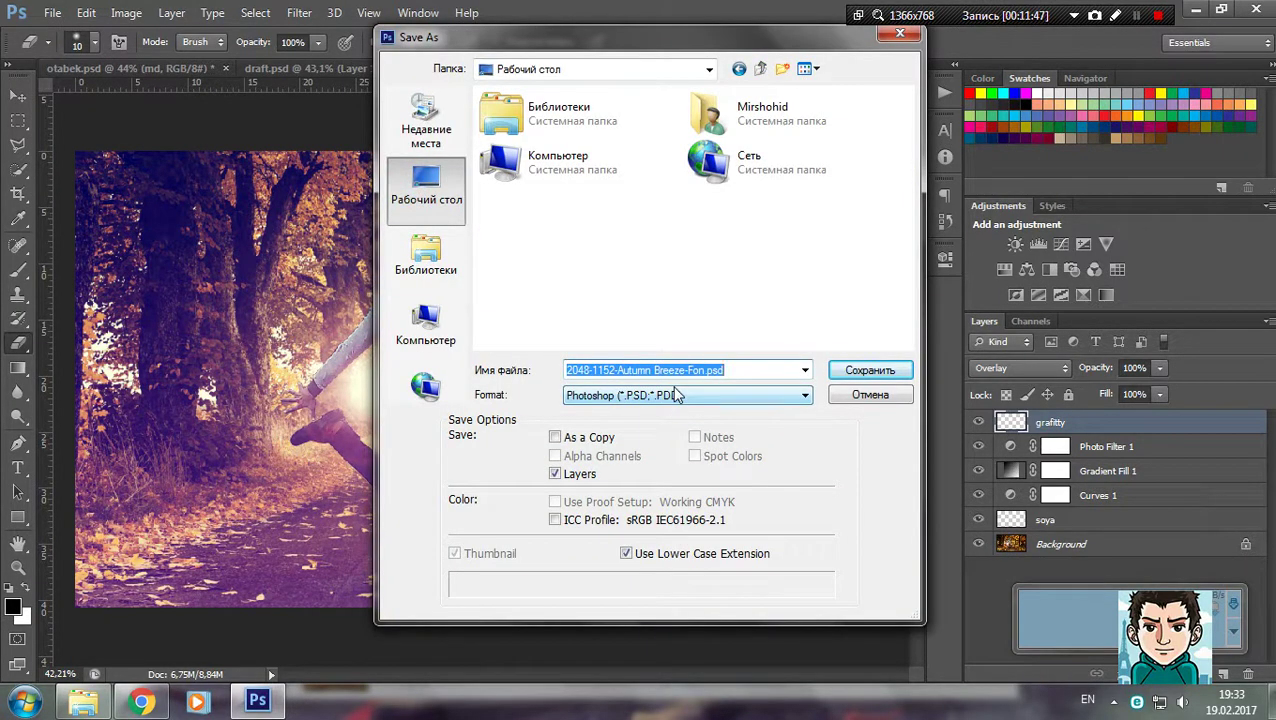
text(mastering)
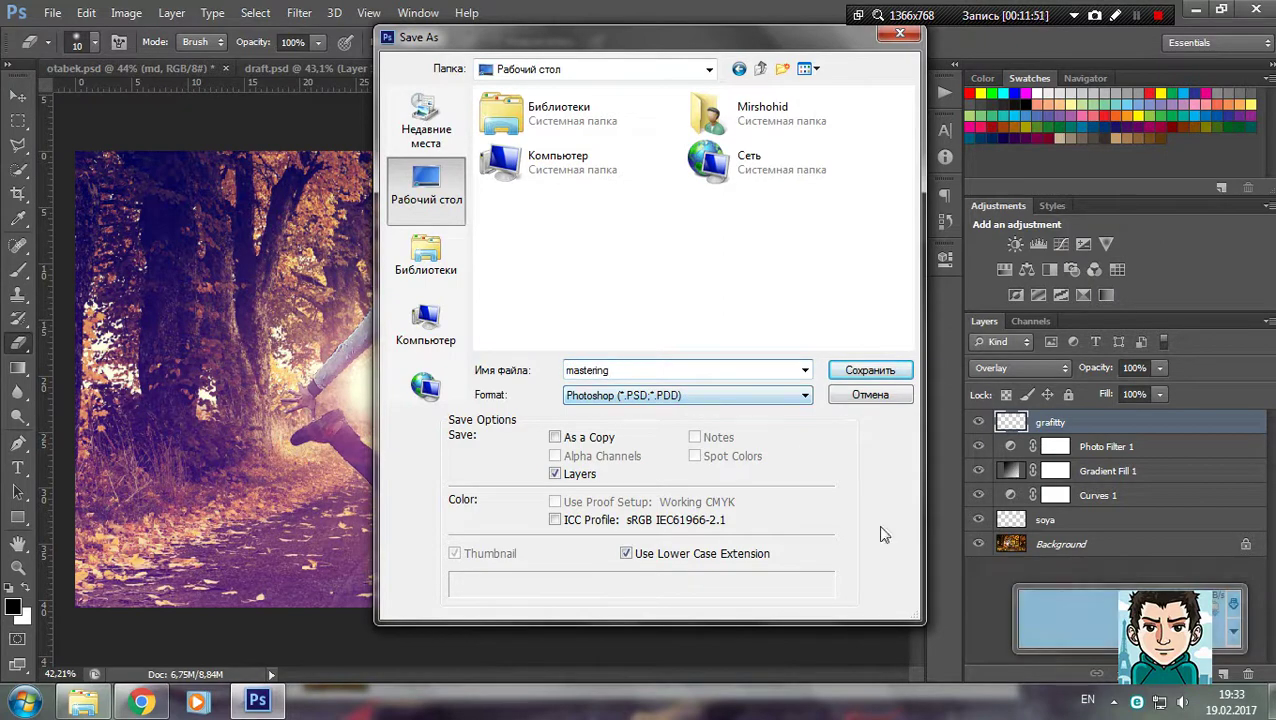
click(735, 394)
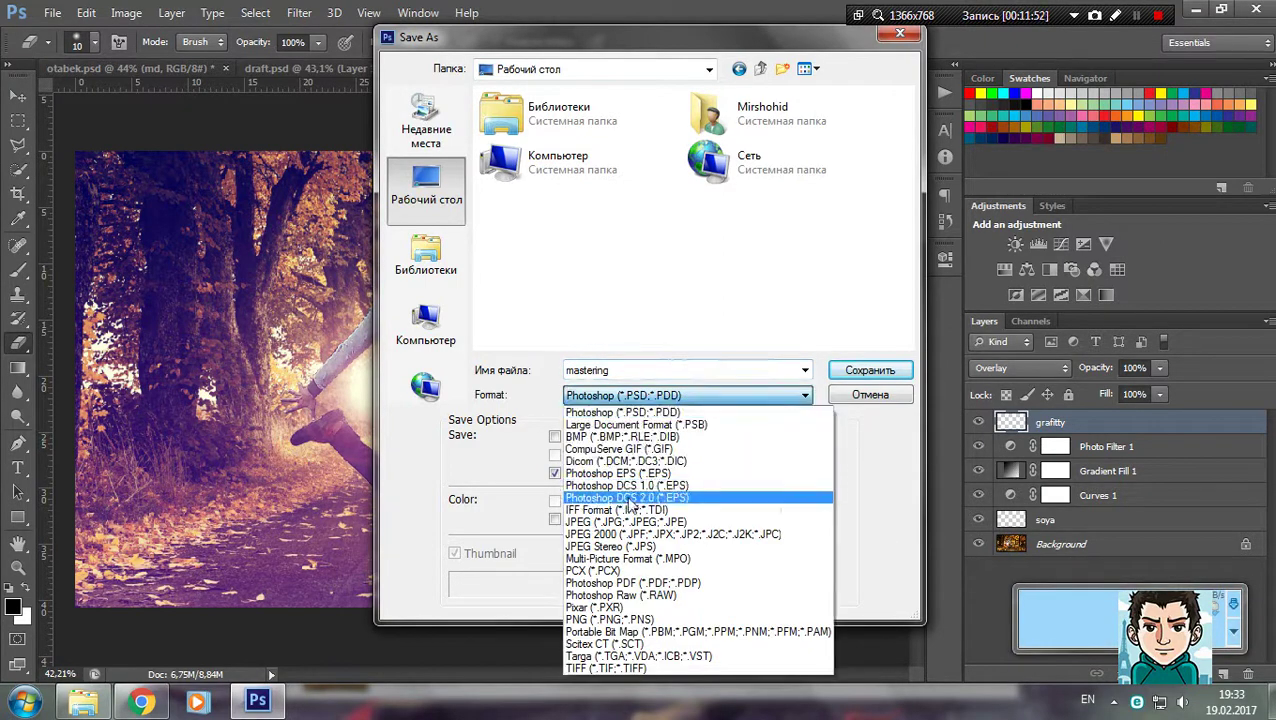
click(630, 522)
click(872, 370)
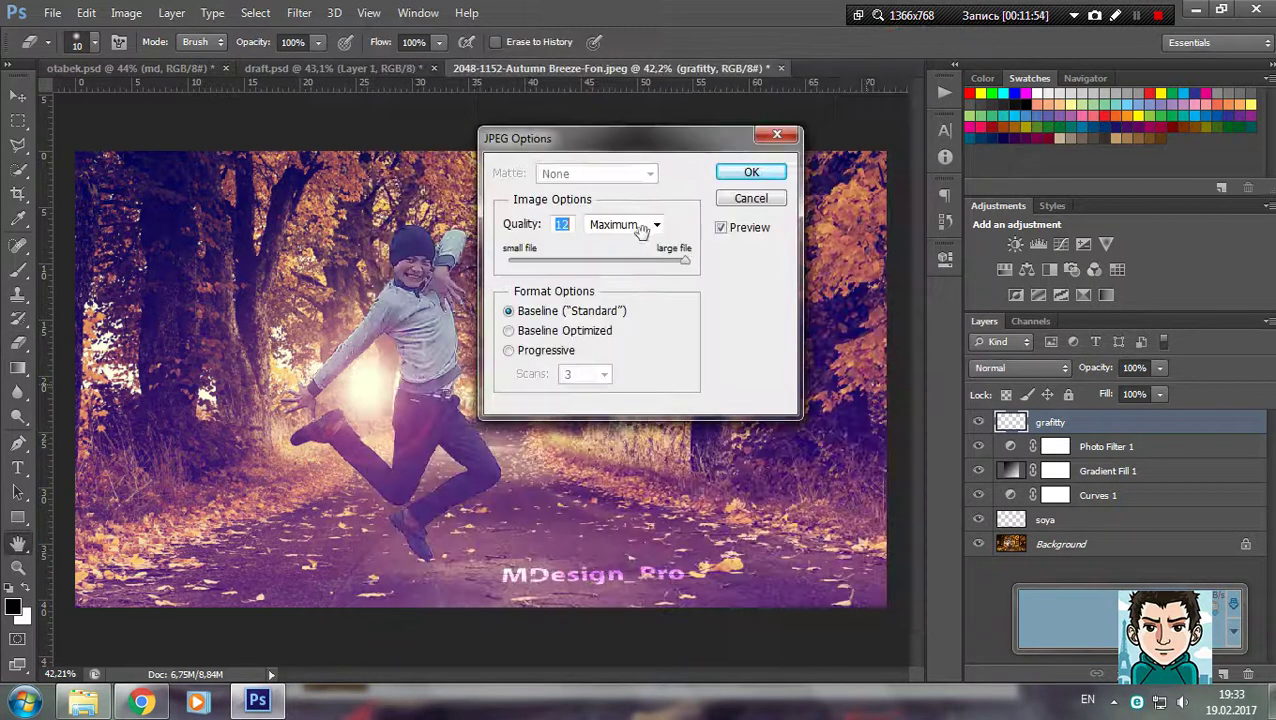
click(762, 172)
click(1195, 9)
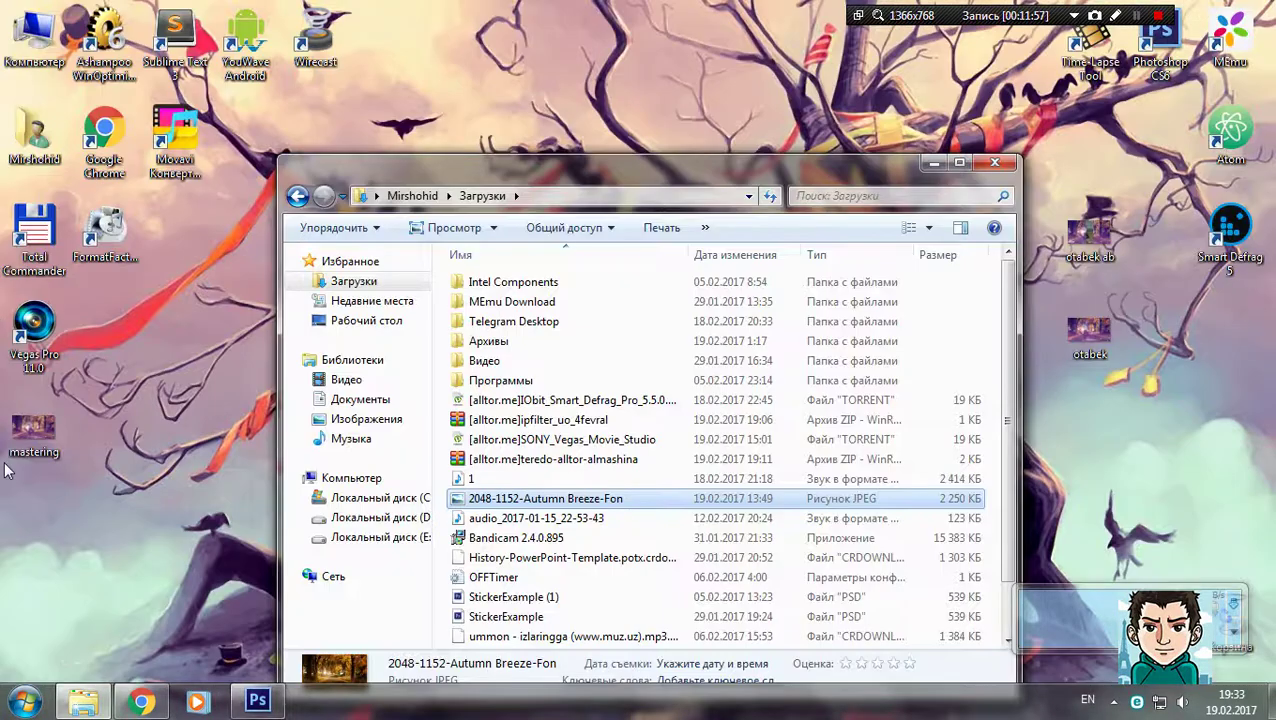
double_click(32, 428)
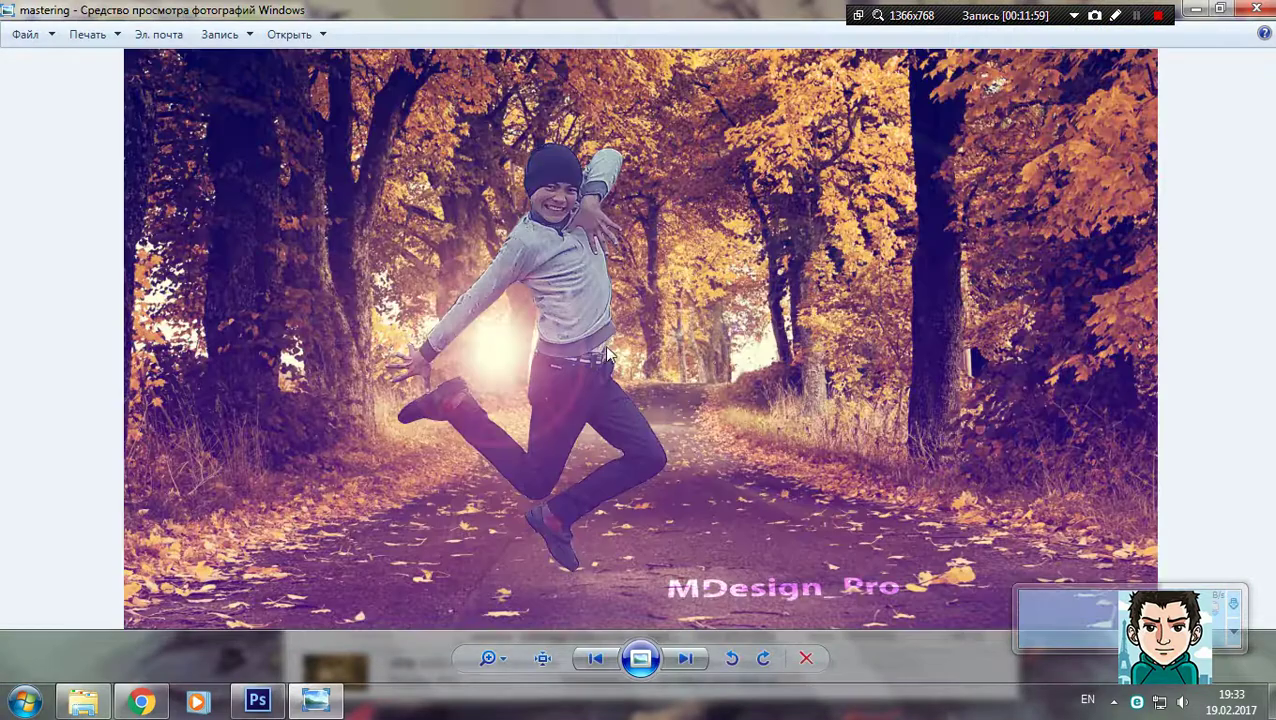
scroll(570, 290, up, 3)
scroll(570, 290, down, 2)
scroll(600, 360, down, 1)
scroll(638, 426, down, 2)
click(1258, 9)
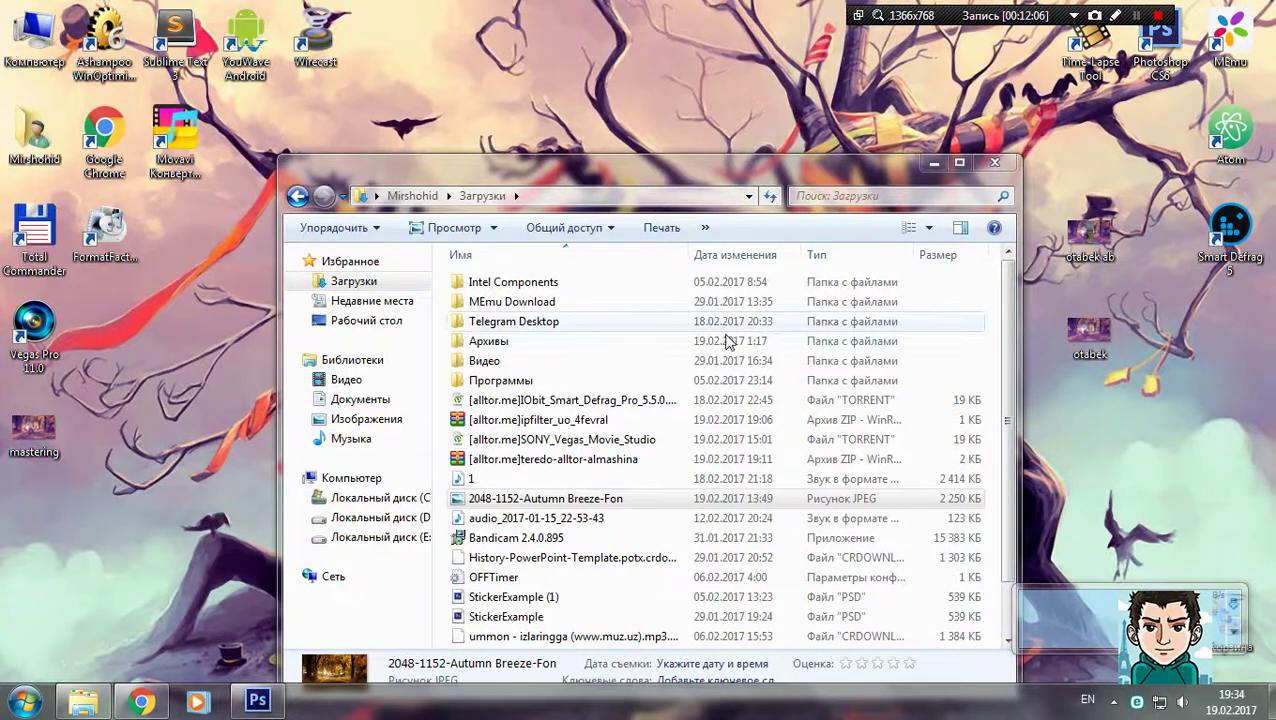
Bring Chrome with the texnoman.uz 'Adobe Photoshop CS6 7-dars. PhotoMastering' article to the front
click(141, 700)
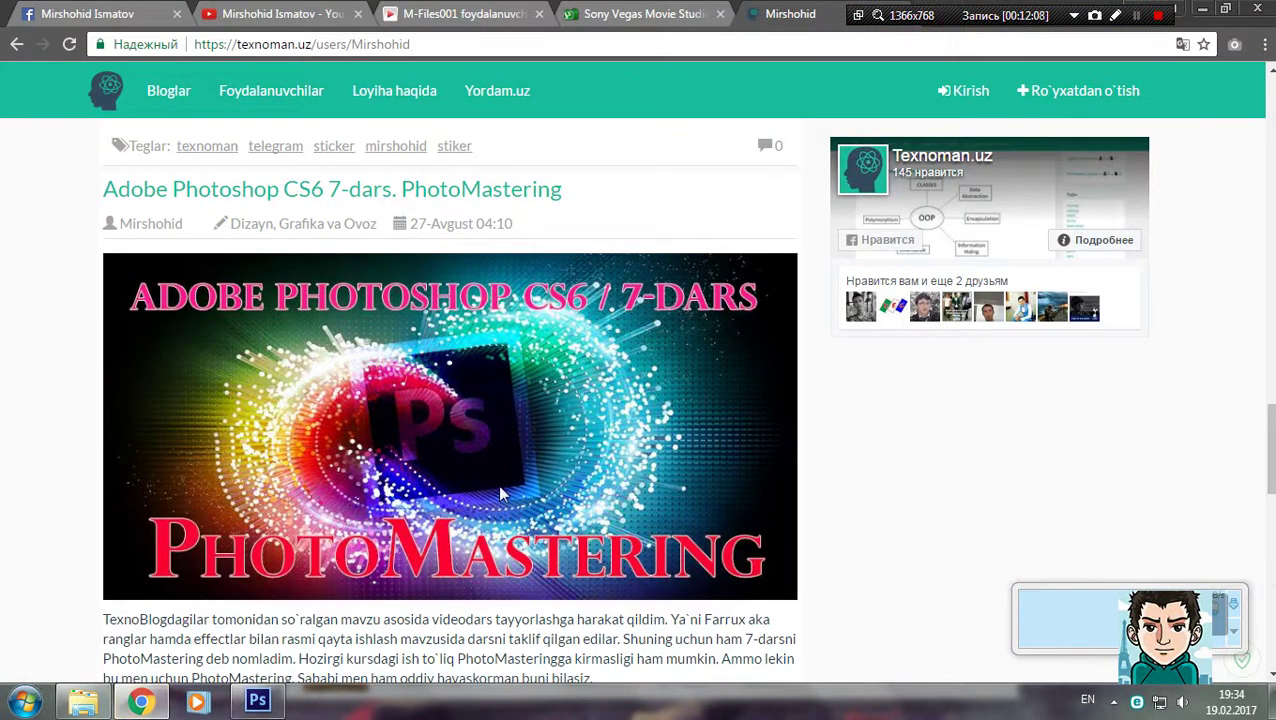